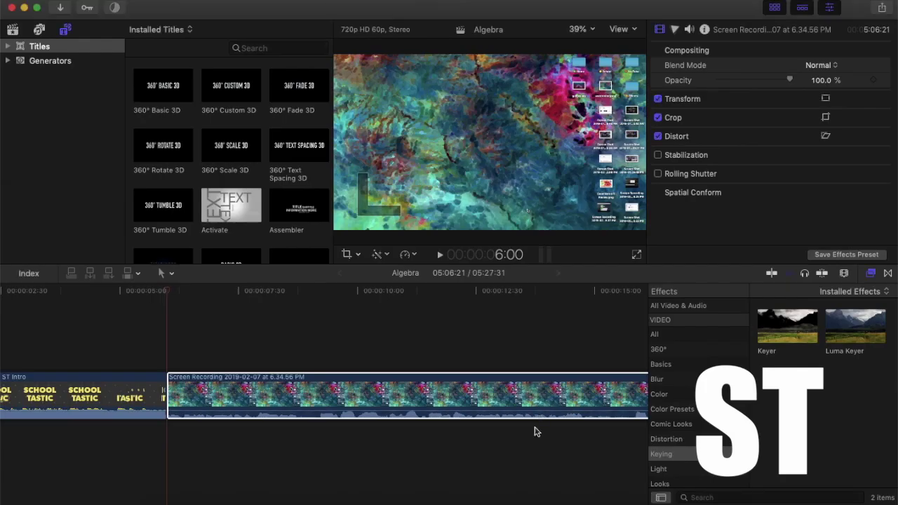
# Step: Look over the full Algebra timeline, from the start of the screen recording onward
pyautogui.click(491, 464)
pyautogui.hscroll(15, 491, 462)
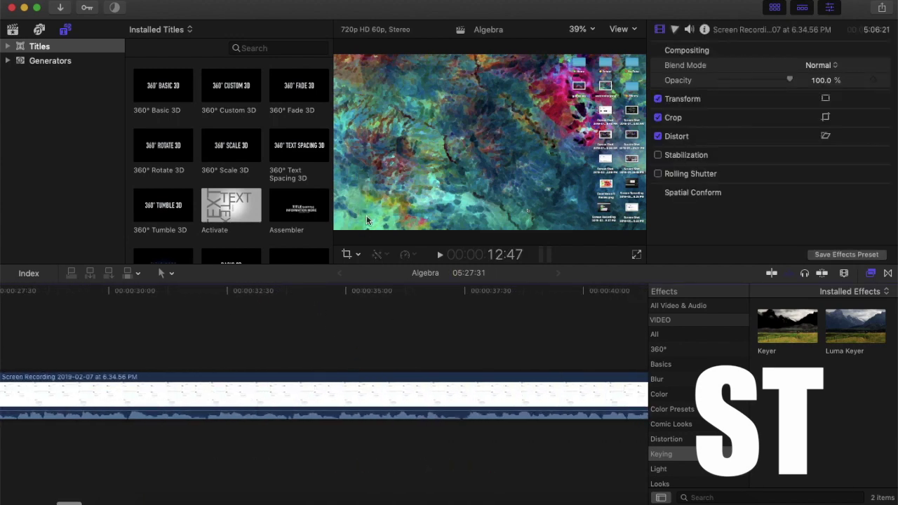
pyautogui.click(332, 322)
pyautogui.press('super+minus')
pyautogui.press('super+minus')
pyautogui.press('super+minus')
pyautogui.press('super+minus')
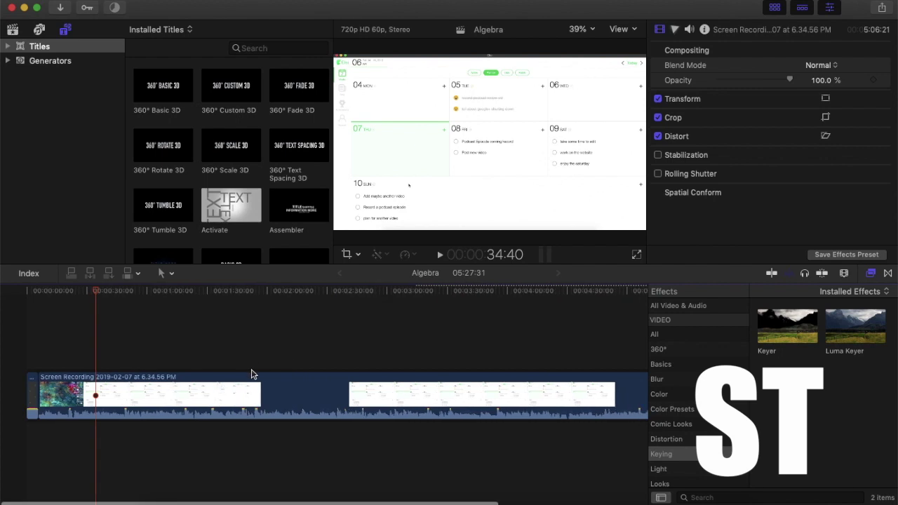
# Step: Open the on-screen crop controls for the screen recording clip and close them again
pyautogui.click(234, 374)
pyautogui.click(237, 421)
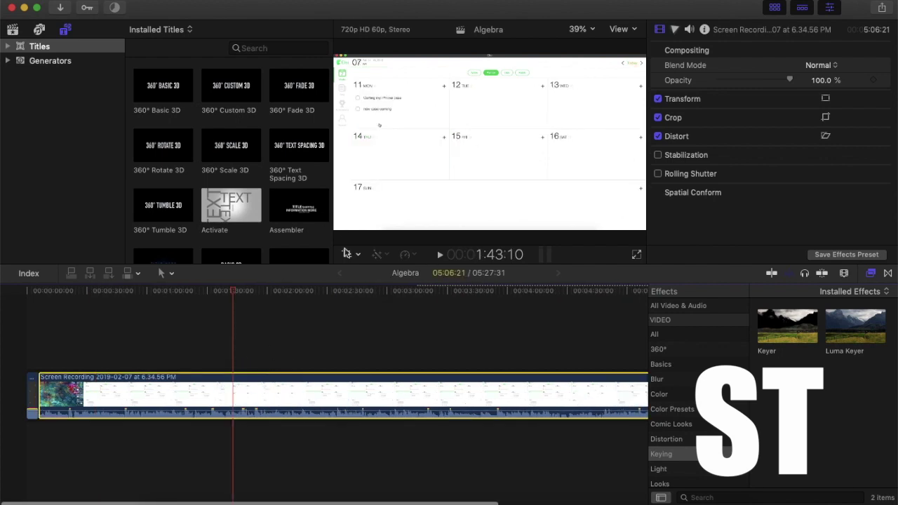
pyautogui.click(355, 257)
pyautogui.click(356, 257)
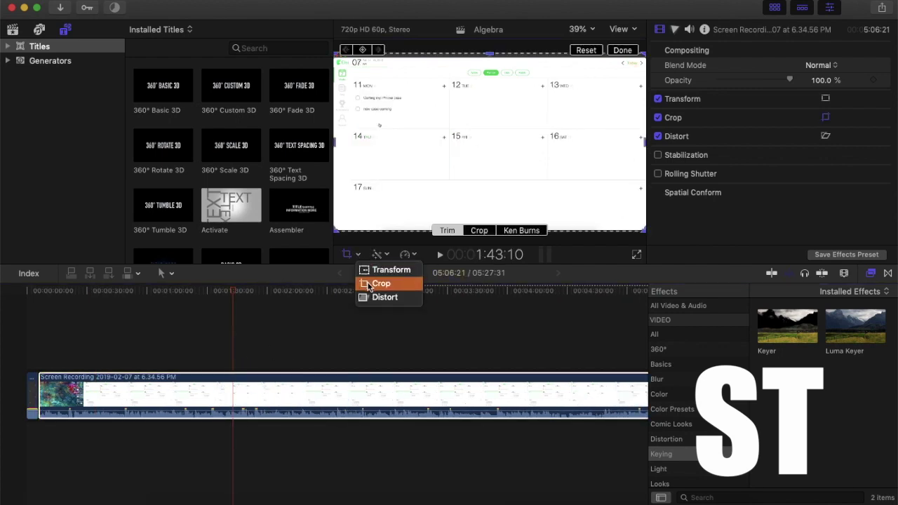
pyautogui.click(379, 283)
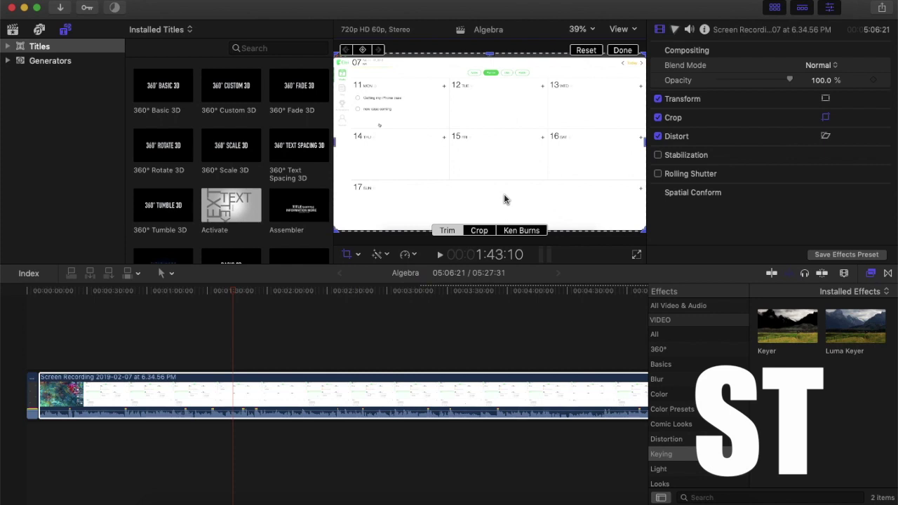
pyautogui.click(622, 51)
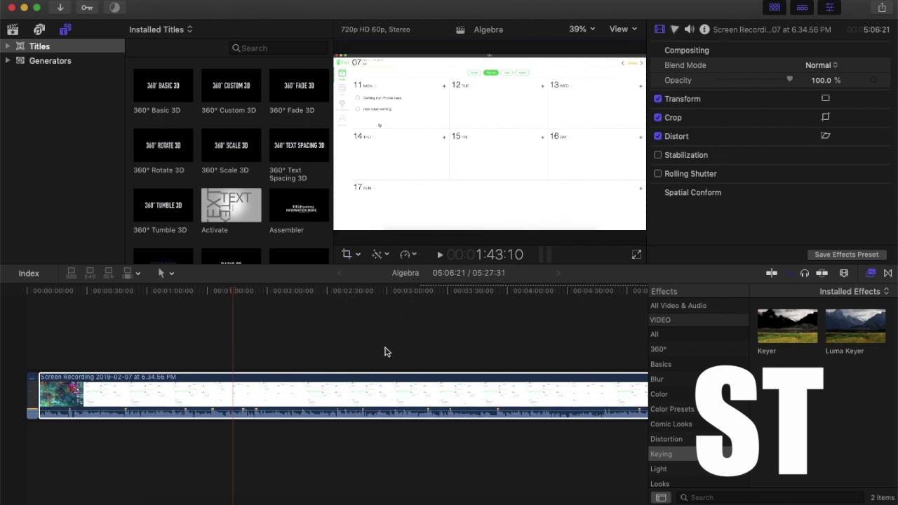
# Step: Preview the screen recording at several points up to the outro clip
pyautogui.hscroll(3, 378, 387)
pyautogui.click(363, 341)
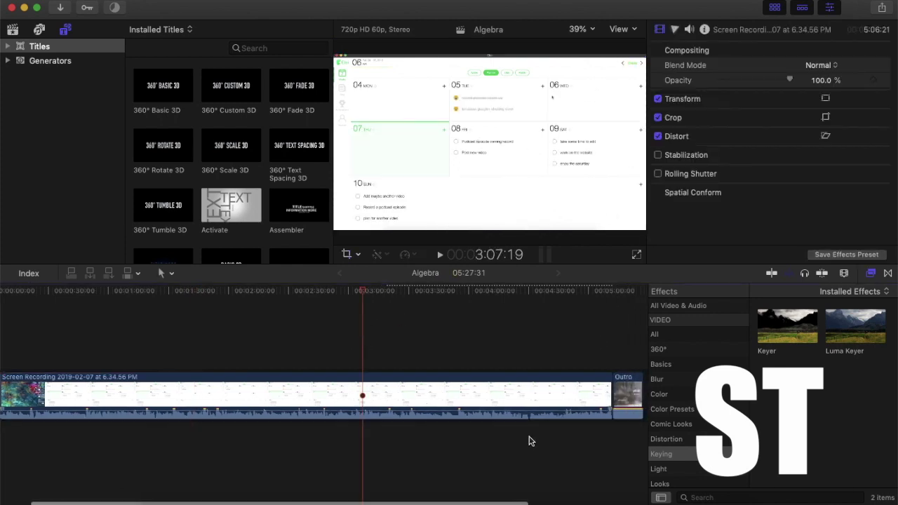
pyautogui.click(598, 351)
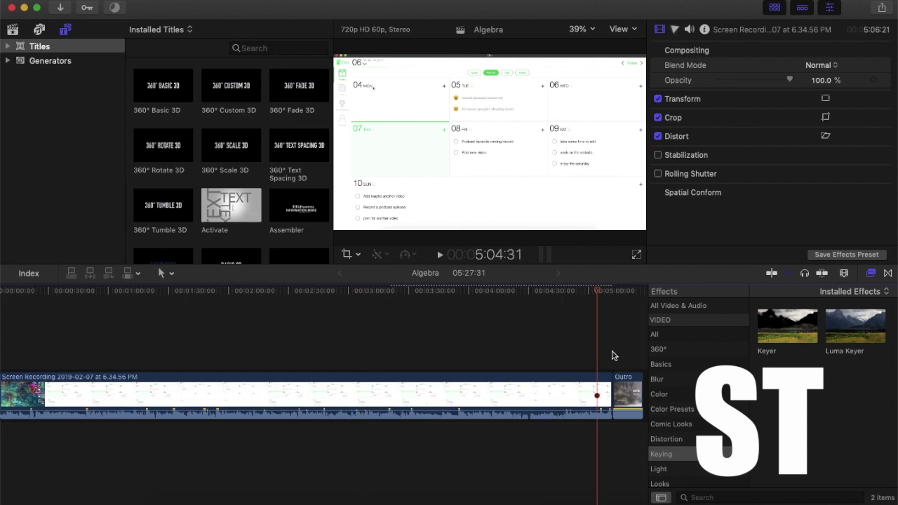
pyautogui.click(610, 355)
pyautogui.hscroll(-2, 315, 450)
pyautogui.hscroll(-2, 315, 451)
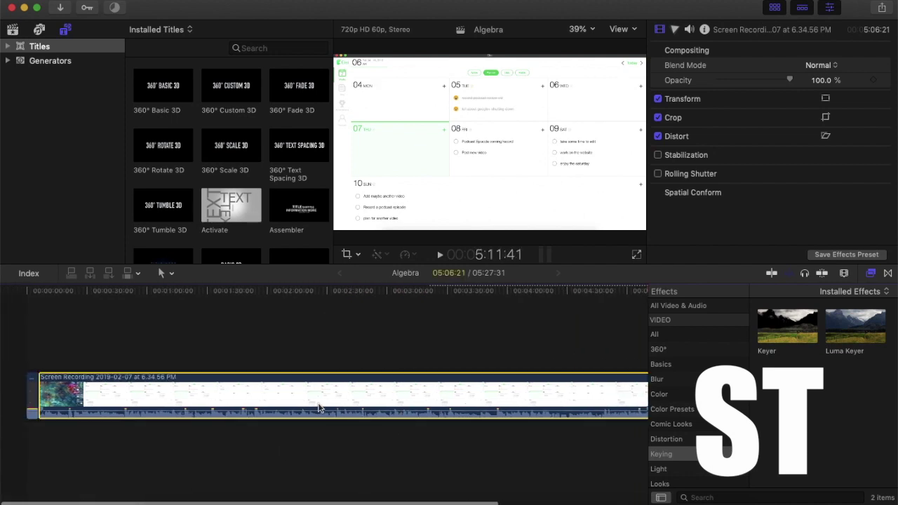
pyautogui.click(414, 297)
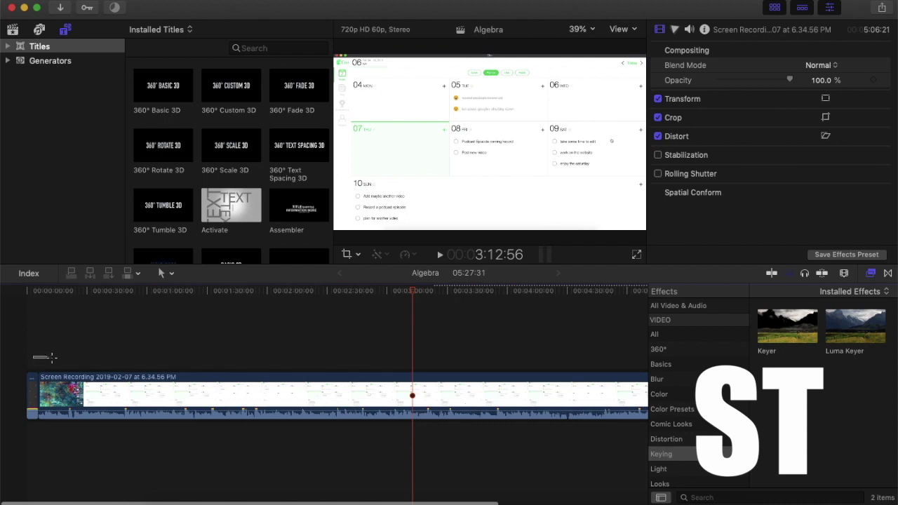
# Step: Try selecting the timeline stretch from the start of the screen recording toward the outro, and clear the selection
pyautogui.moveTo(33, 357); pyautogui.dragTo(635, 347)
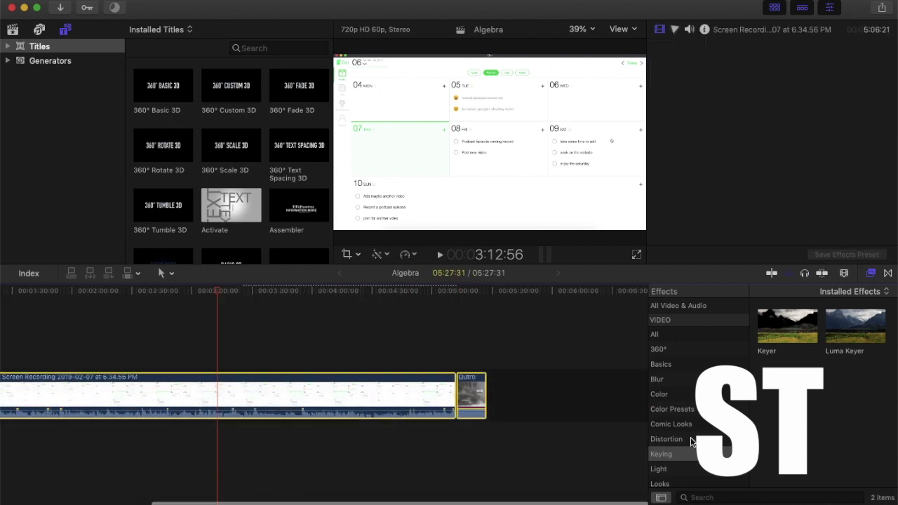
pyautogui.click(461, 356)
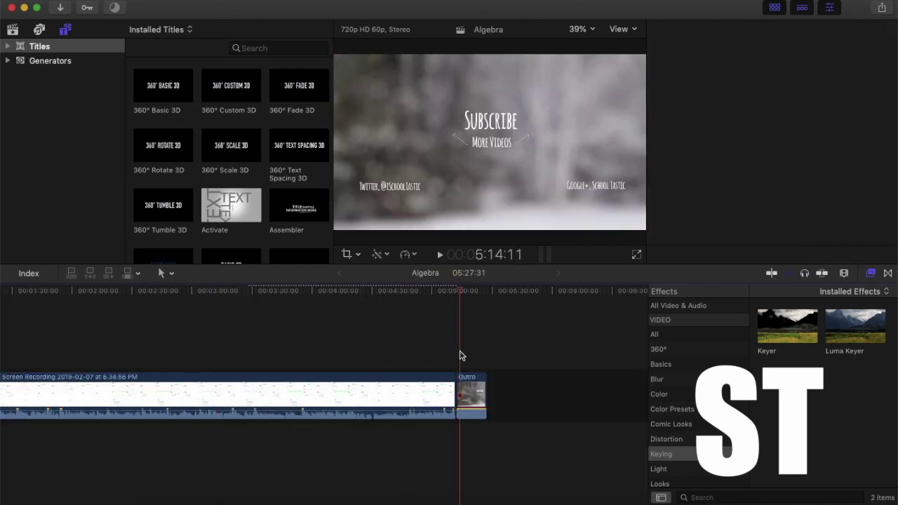
pyautogui.hscroll(-10, 459, 356)
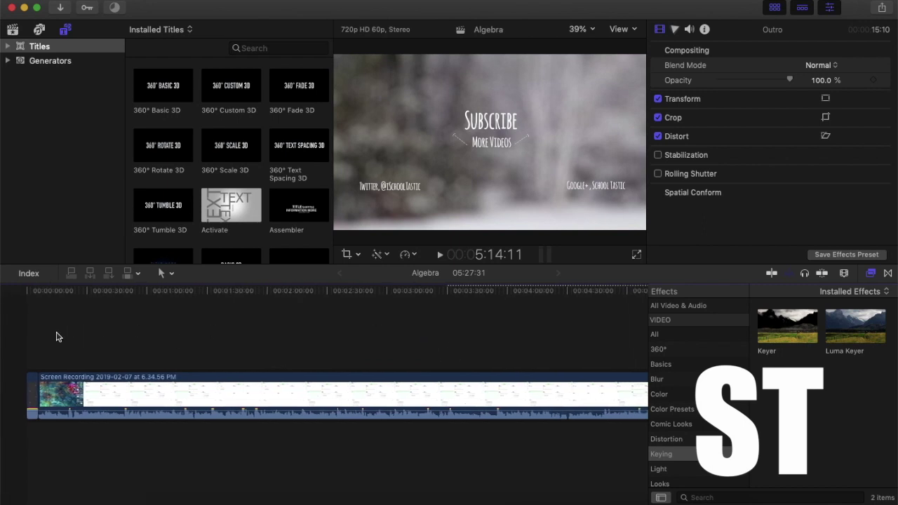
pyautogui.moveTo(59, 331); pyautogui.dragTo(247, 478)
pyautogui.hscroll(5, 247, 421)
pyautogui.click(589, 402)
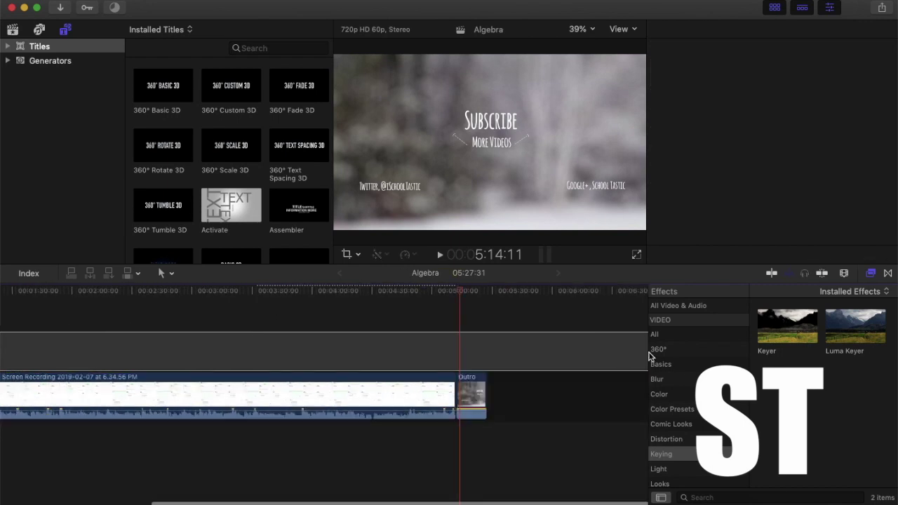
pyautogui.hscroll(-10, 384, 458)
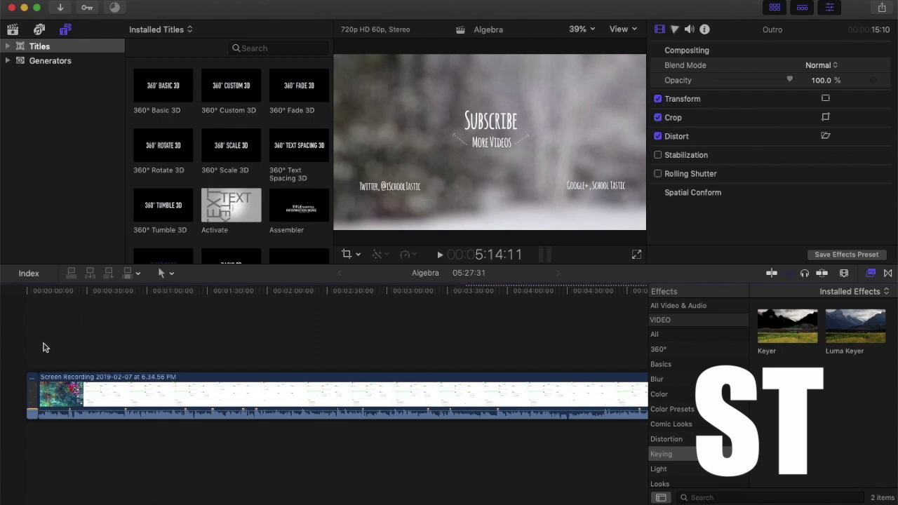
pyautogui.moveTo(45, 342); pyautogui.dragTo(454, 471)
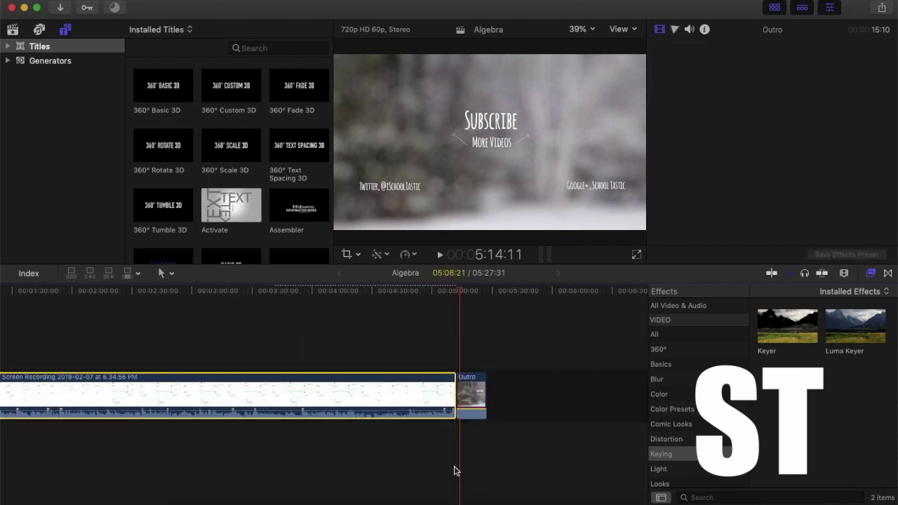
pyautogui.press('super+z')
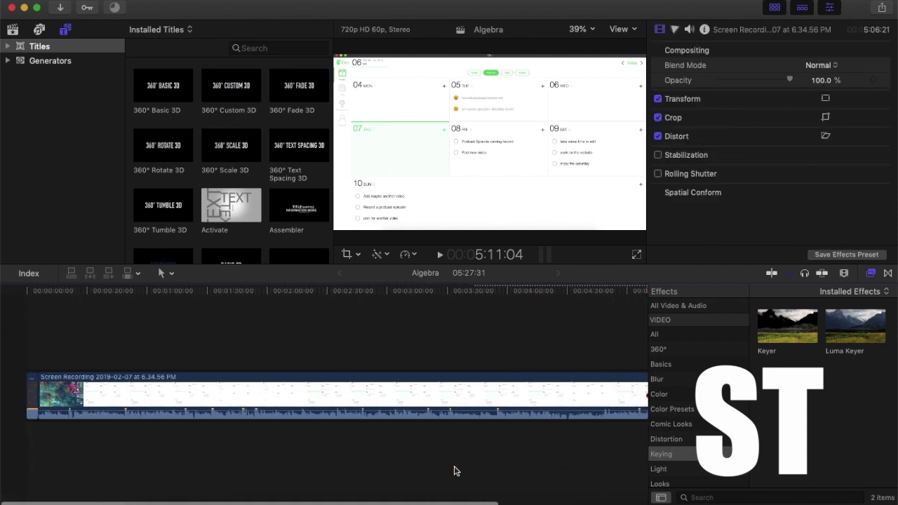
pyautogui.moveTo(113, 306); pyautogui.dragTo(414, 502)
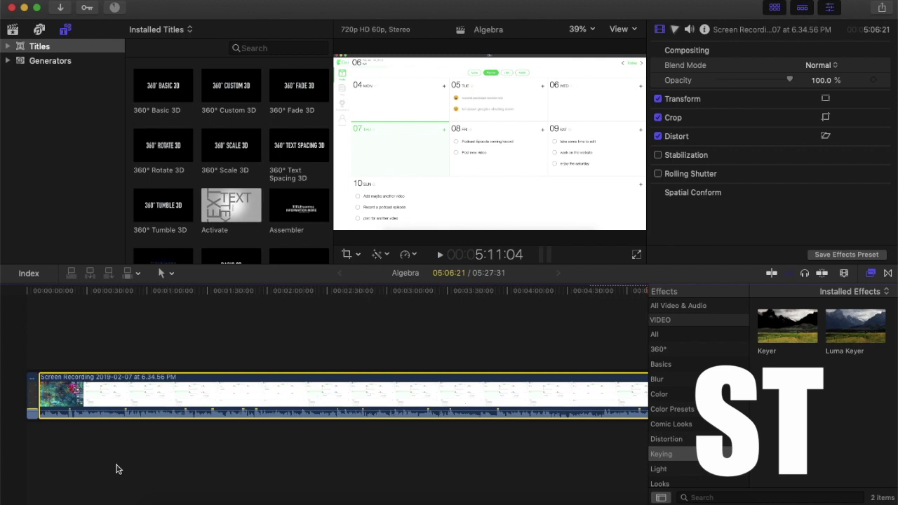
pyautogui.click(117, 470)
# Step: Examine where the screen recording begins after the intro and where it ends at the outro
pyautogui.click(390, 337)
pyautogui.hscroll(5, 390, 337)
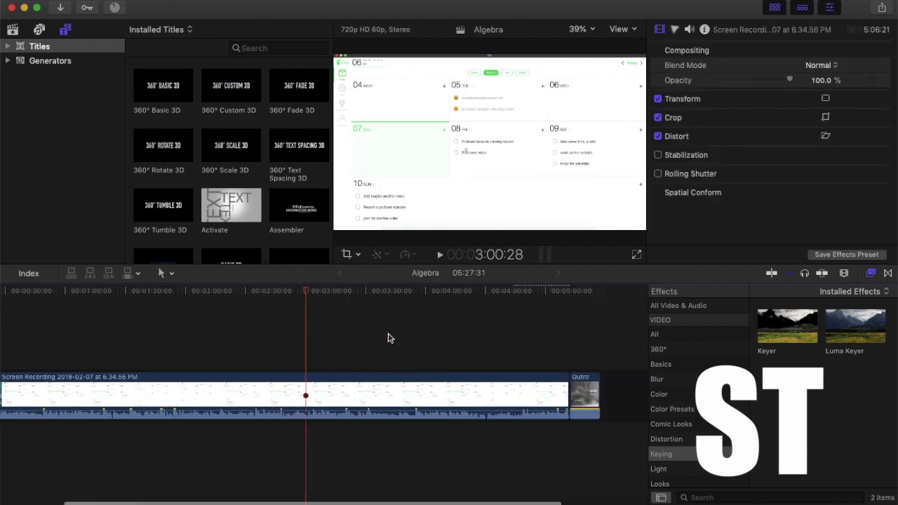
pyautogui.click(414, 362)
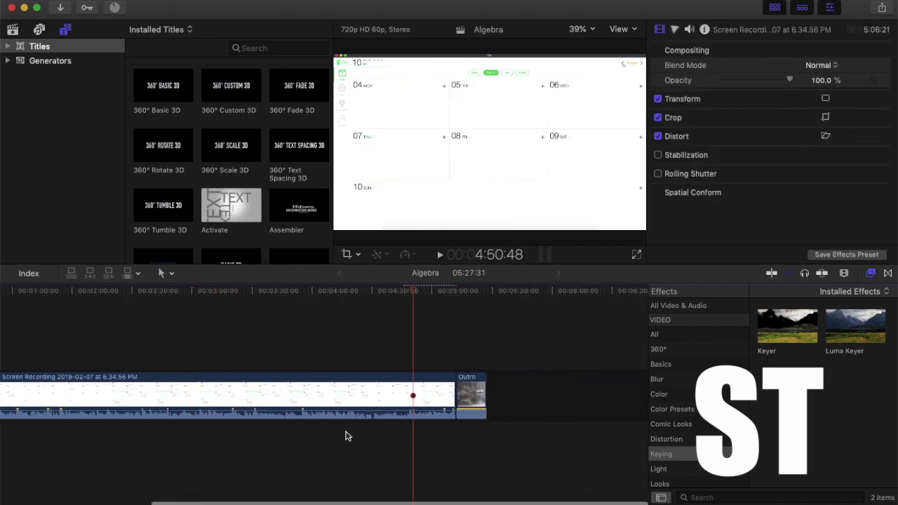
pyautogui.click(293, 326)
pyautogui.hscroll(-8, 293, 326)
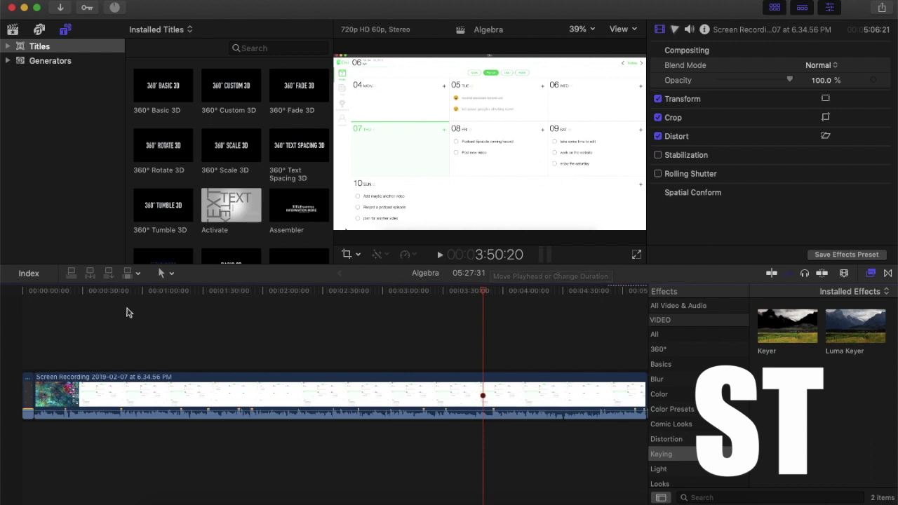
pyautogui.click(42, 330)
pyautogui.click(35, 330)
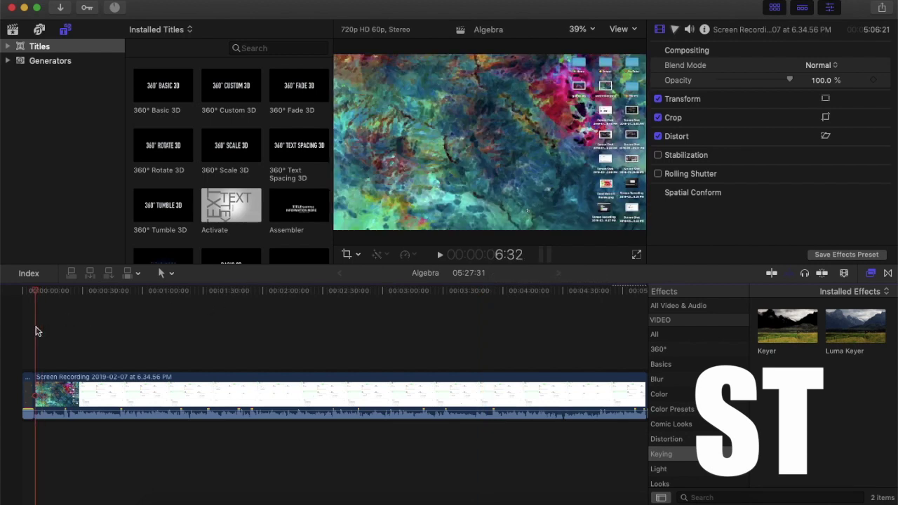
pyautogui.click(114, 335)
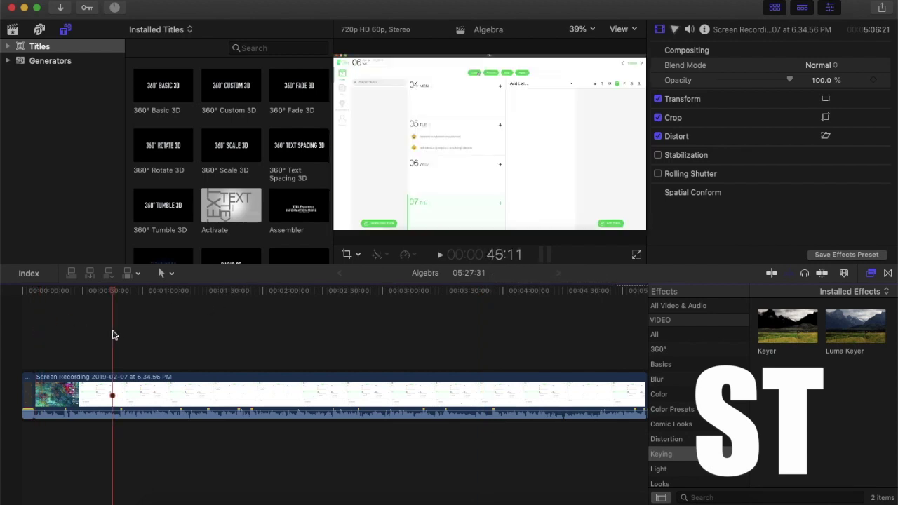
pyautogui.click(124, 393)
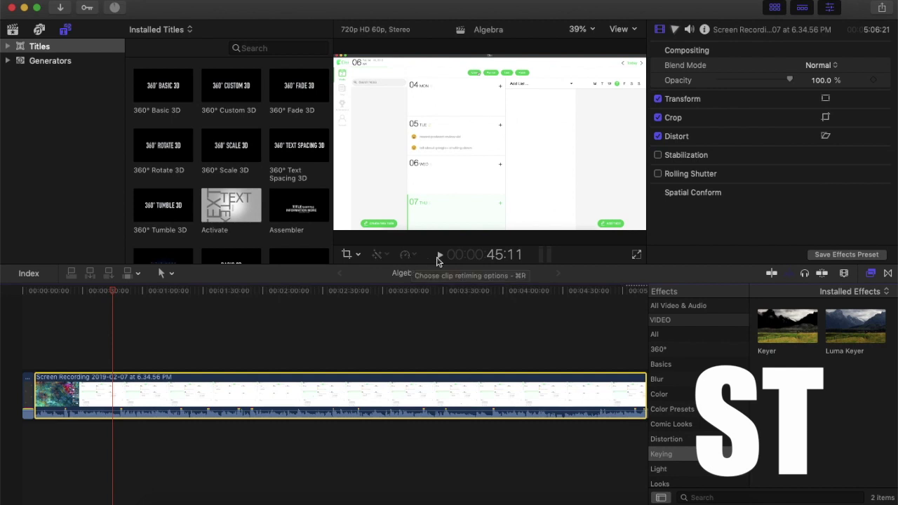
pyautogui.click(174, 424)
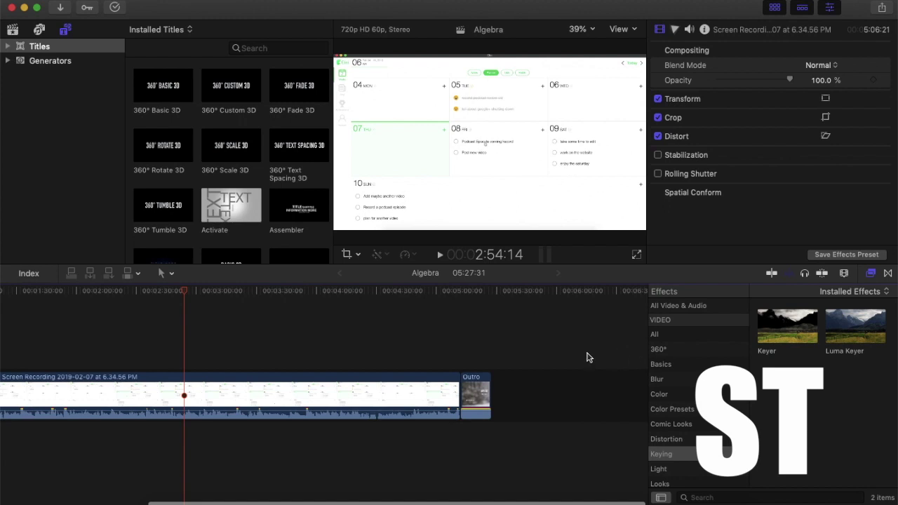
pyautogui.hscroll(-10, 587, 357)
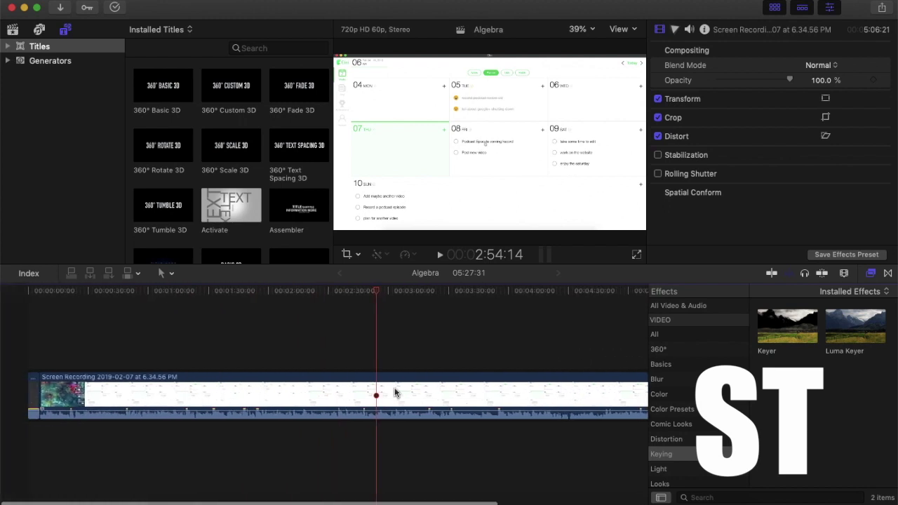
pyautogui.click(55, 343)
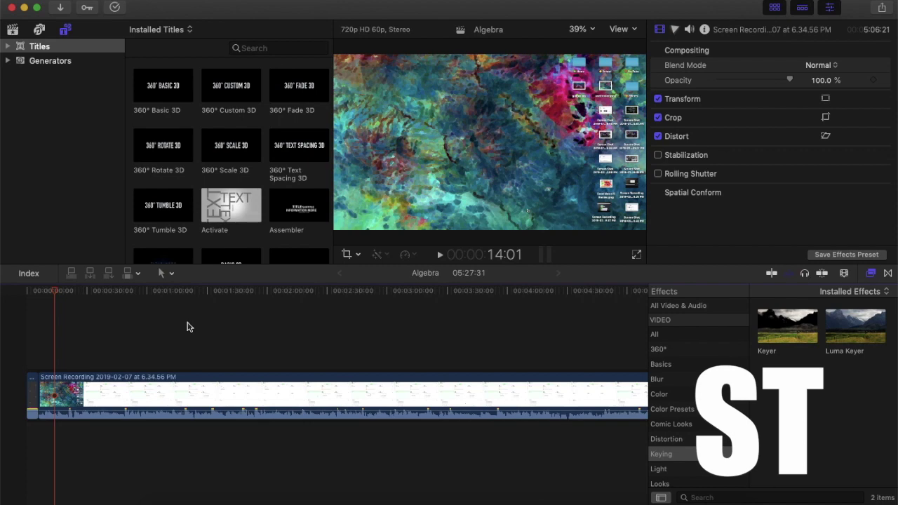
pyautogui.hscroll(5, 247, 440)
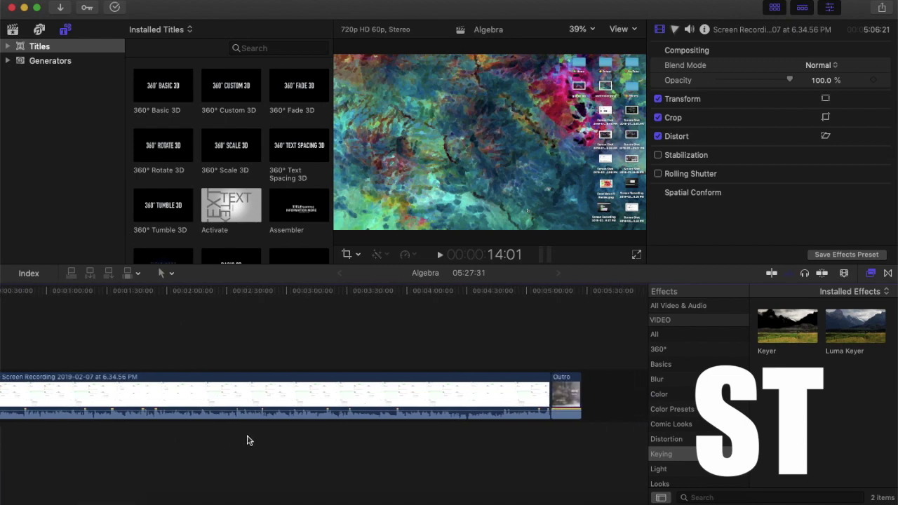
pyautogui.hscroll(-5, 283, 431)
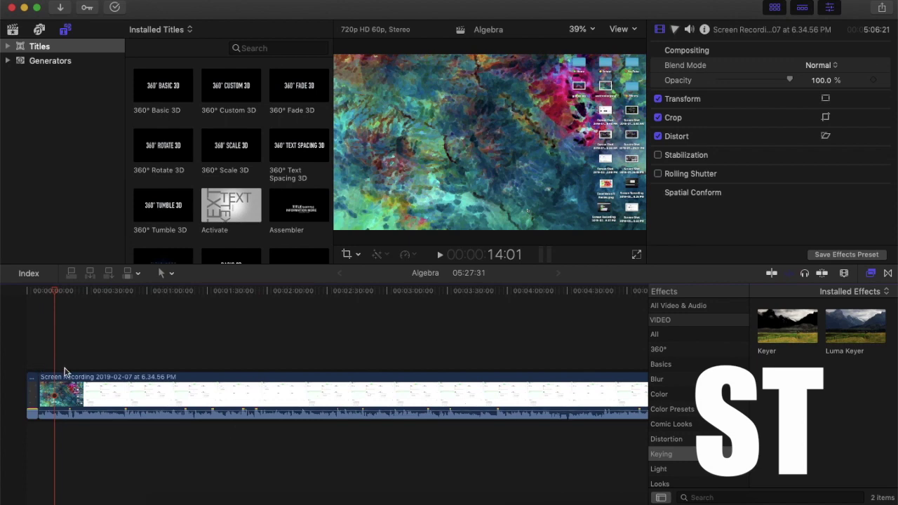
# Step: Add a Basic Title reading ST above the screen recording, in black at 67.96% opacity, and position it in the video frame's lower-right corner
pyautogui.click(49, 353)
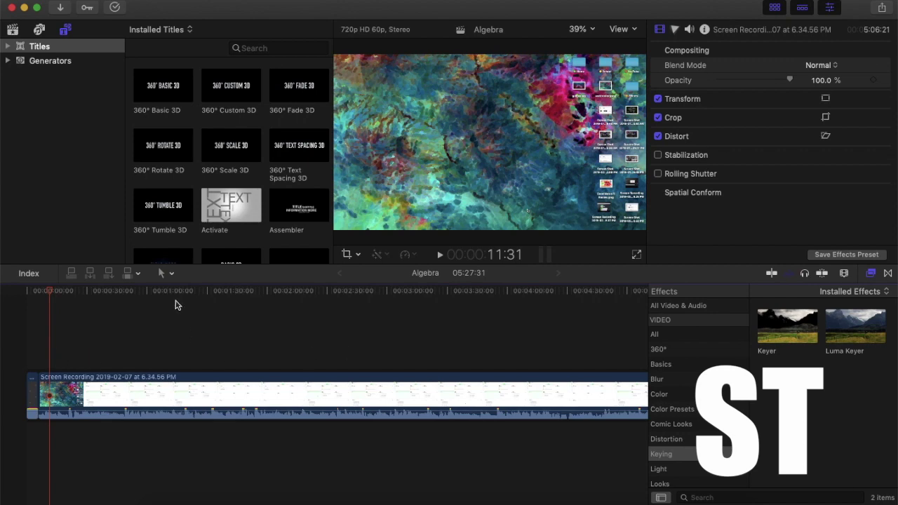
pyautogui.scroll(-5, 179, 203)
pyautogui.scroll(5, 180, 204)
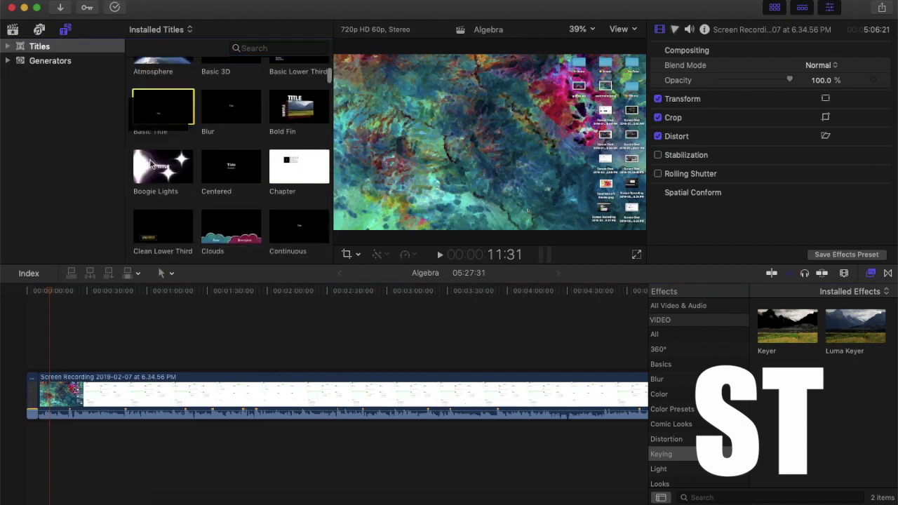
pyautogui.click(769, 140)
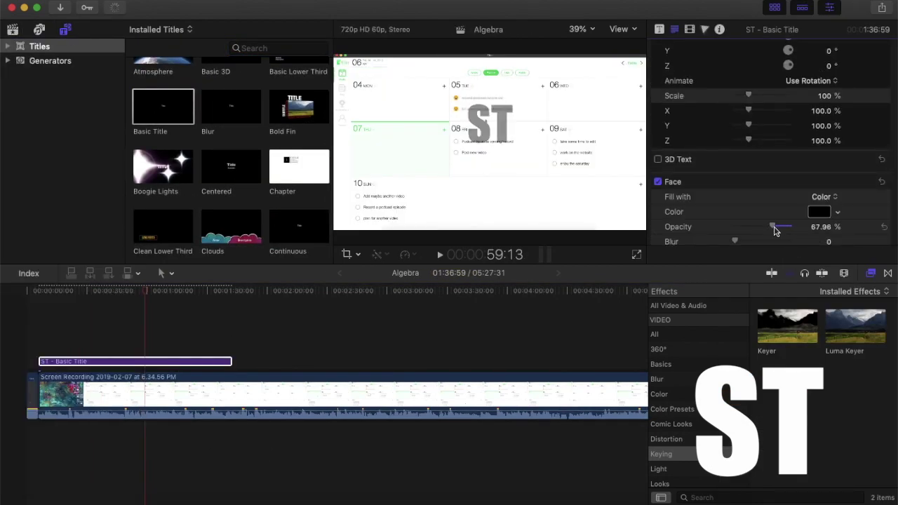
pyautogui.moveTo(484, 112); pyautogui.dragTo(612, 201)
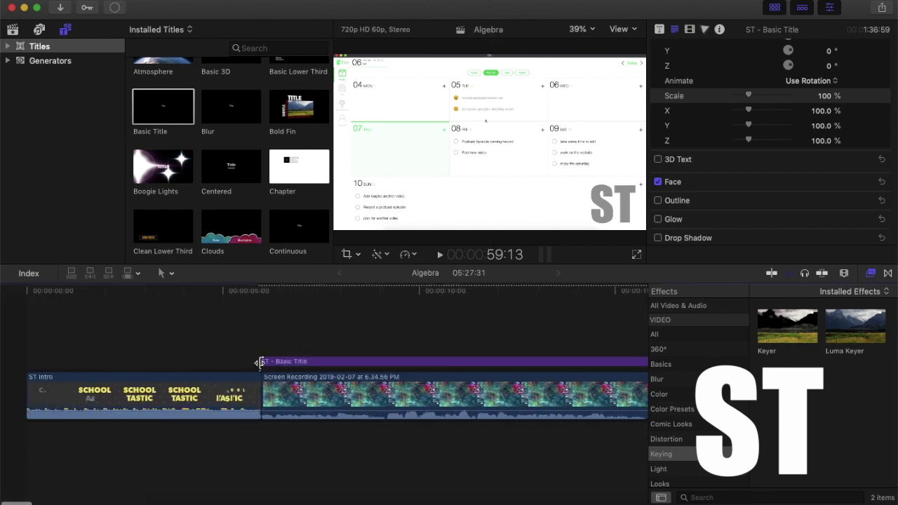
# Step: Extend the ST title over the whole screen recording, from the end of the intro to the start of the outro
pyautogui.moveTo(310, 360); pyautogui.dragTo(193, 361)
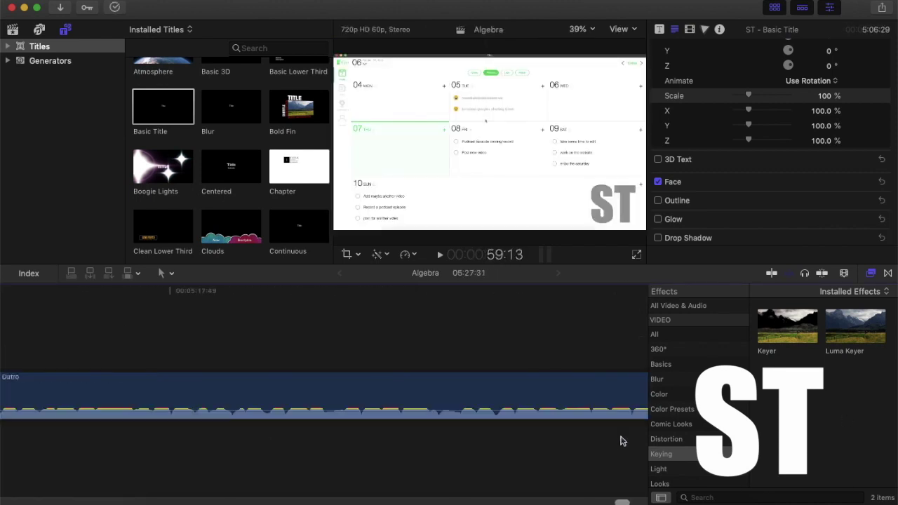
pyautogui.press('super+v')
pyautogui.click(165, 273)
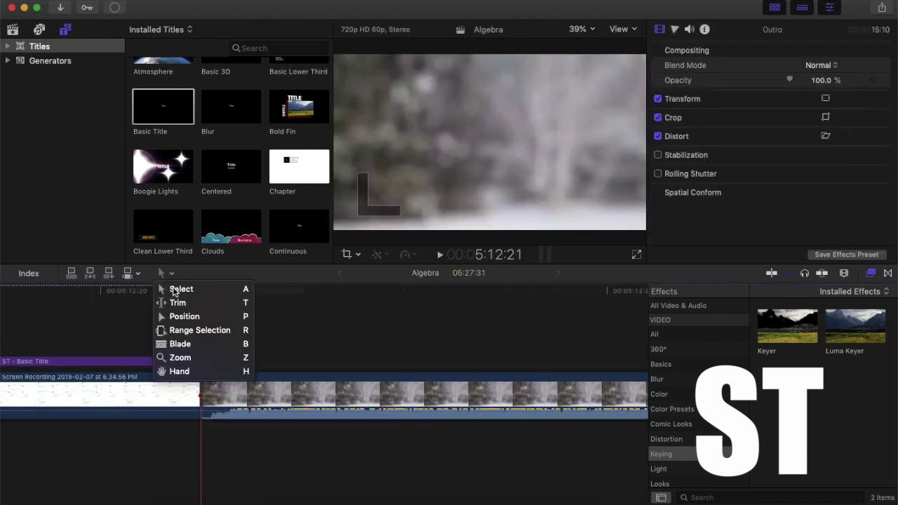
pyautogui.click(196, 365)
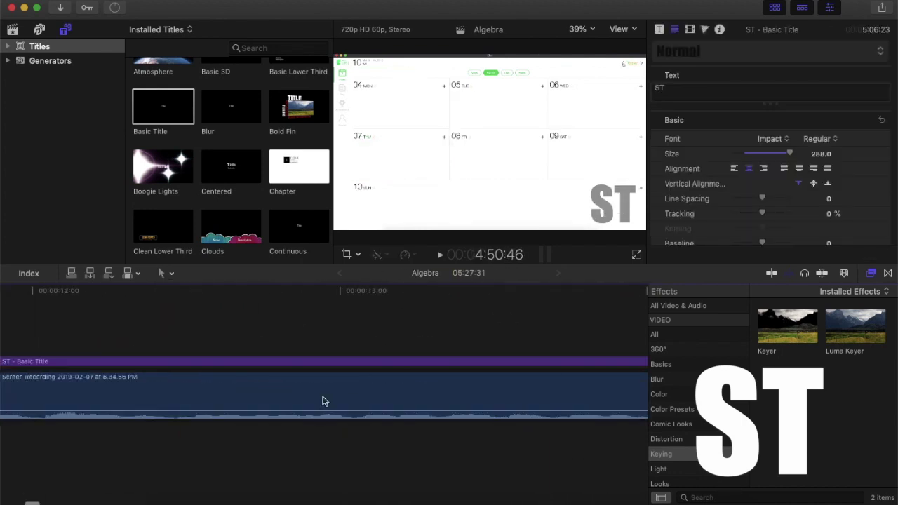
# Step: Add a Looseleaf title at the screen recording's start reading "If you guys want to see more of these types of videos let me know in the comments below!"
pyautogui.hscroll(-10, 322, 401)
pyautogui.scroll(-6, 265, 188)
pyautogui.moveTo(162, 218); pyautogui.dragTo(196, 345)
pyautogui.hscroll(5, 457, 332)
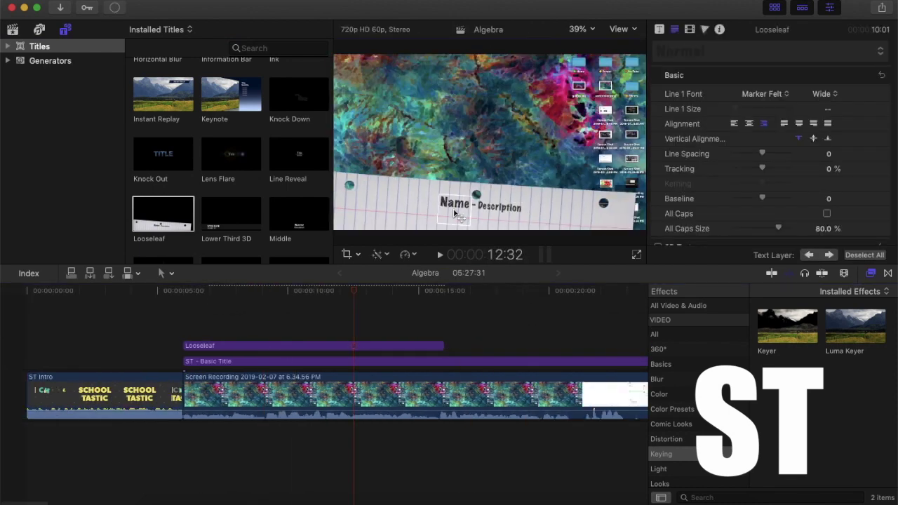
pyautogui.doubleClick(456, 203)
pyautogui.write('If you guys want to see more of these types of videos let')
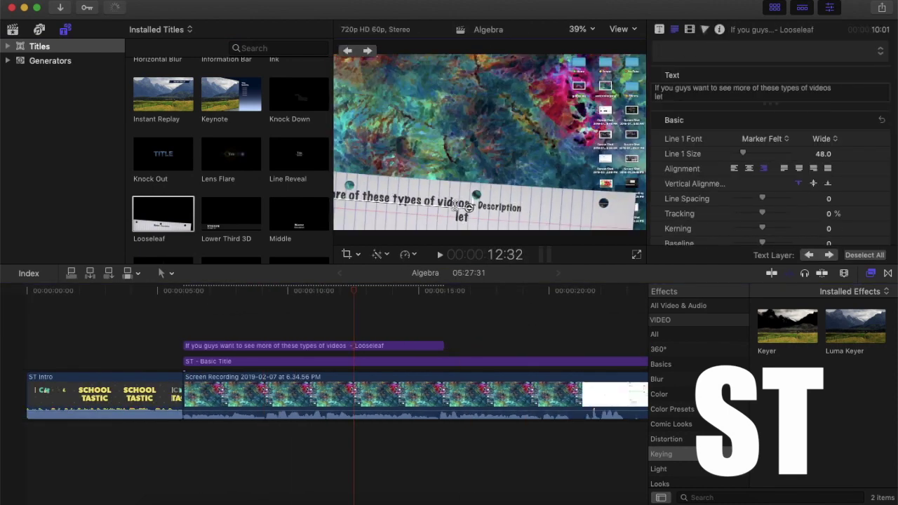
pyautogui.write(' me know in the comments below!')
# Step: Adjust the Looseleaf title's message and its Description text in the video frame
pyautogui.moveTo(469, 207); pyautogui.dragTo(617, 223)
pyautogui.click(533, 204)
pyautogui.press('Return')
pyautogui.press('End')
pyautogui.press('Delete')
pyautogui.click(598, 219)
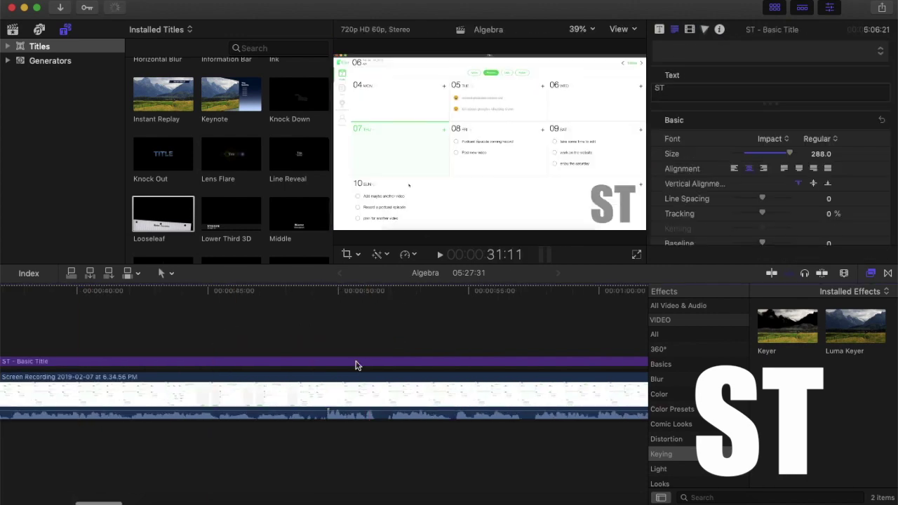
# Step: Add a Speech Bubbles title above the screen recording at about 2:22, reading "Are you a person who needs this app?"
pyautogui.click(355, 365)
pyautogui.press('space')
pyautogui.press('space')
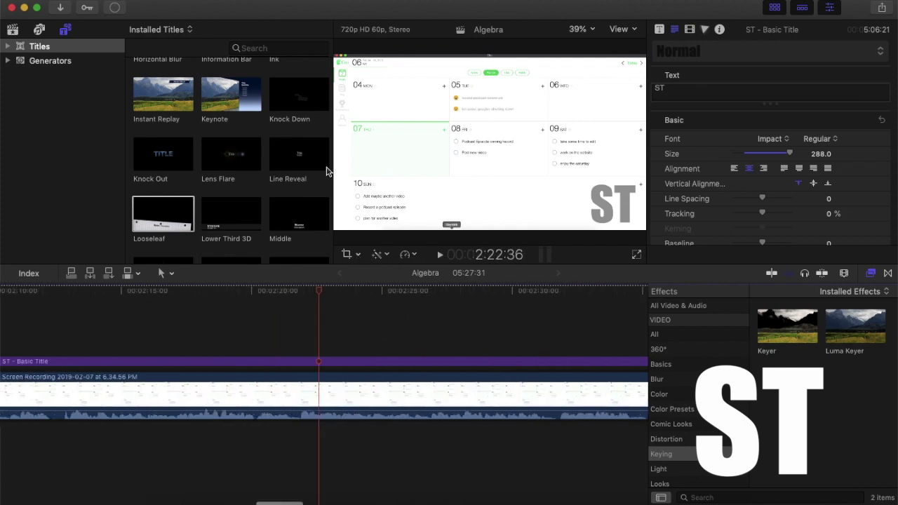
pyautogui.scroll(-10, 168, 182)
pyautogui.moveTo(163, 147); pyautogui.dragTo(319, 345)
pyautogui.doubleClick(566, 95)
pyautogui.write('Are you a person')
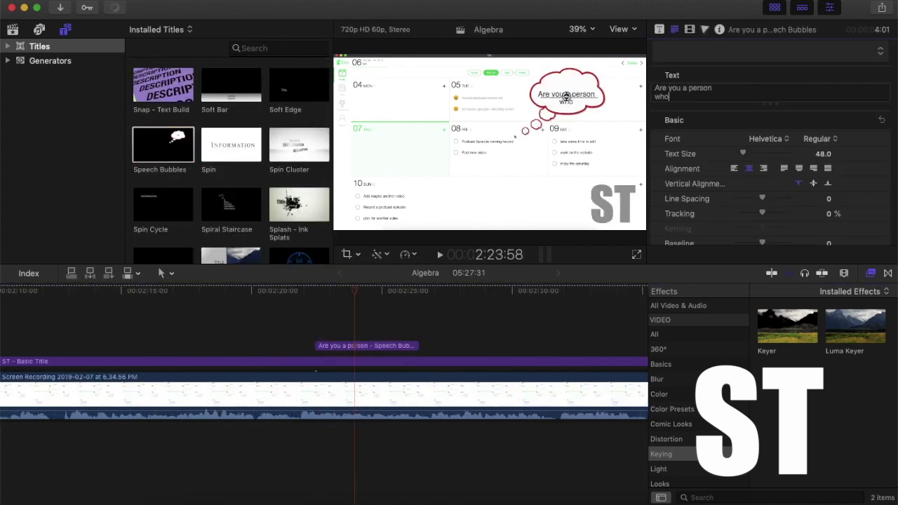
pyautogui.scroll(-5, 771, 175)
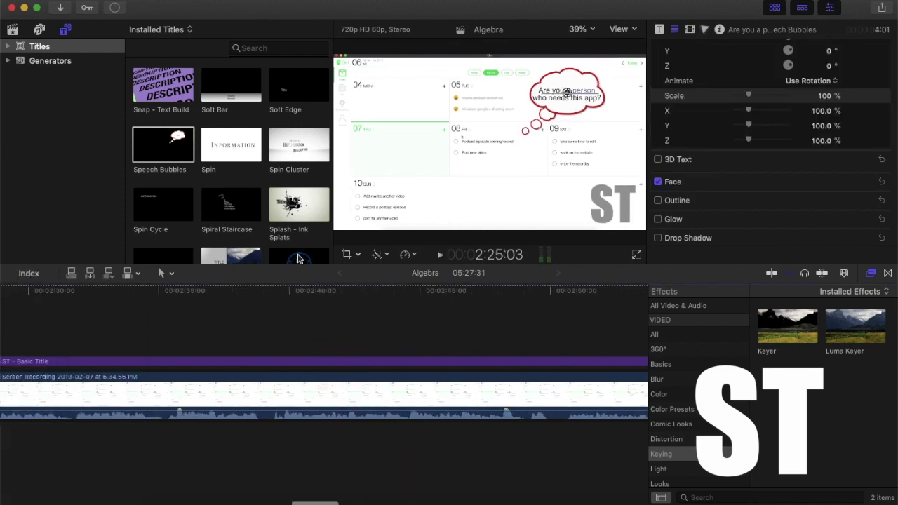
# Step: Add a Ticker title near 3:19: "Spoiler: A very cool need type of video that might just be a playlist worth thing, will appear on this channel soon!"
pyautogui.scroll(-10, 186, 140)
pyautogui.moveTo(185, 126); pyautogui.dragTo(189, 345)
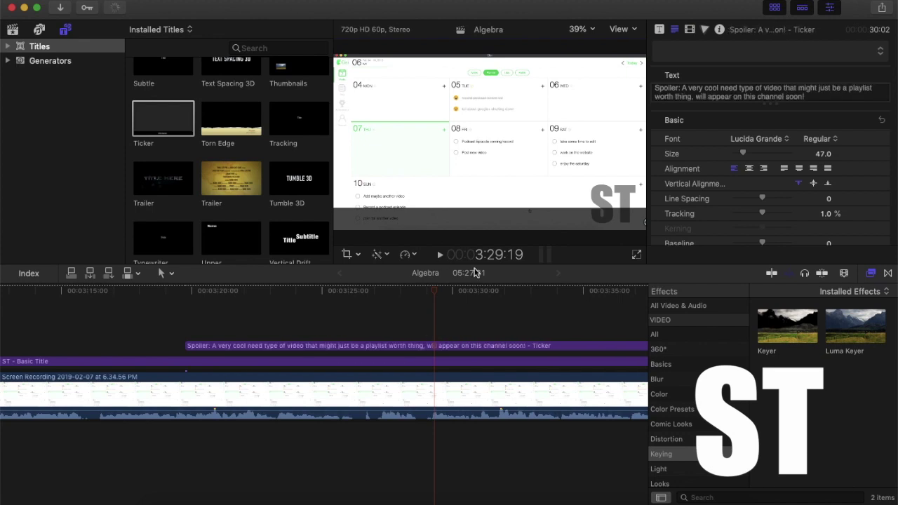
pyautogui.press('space')
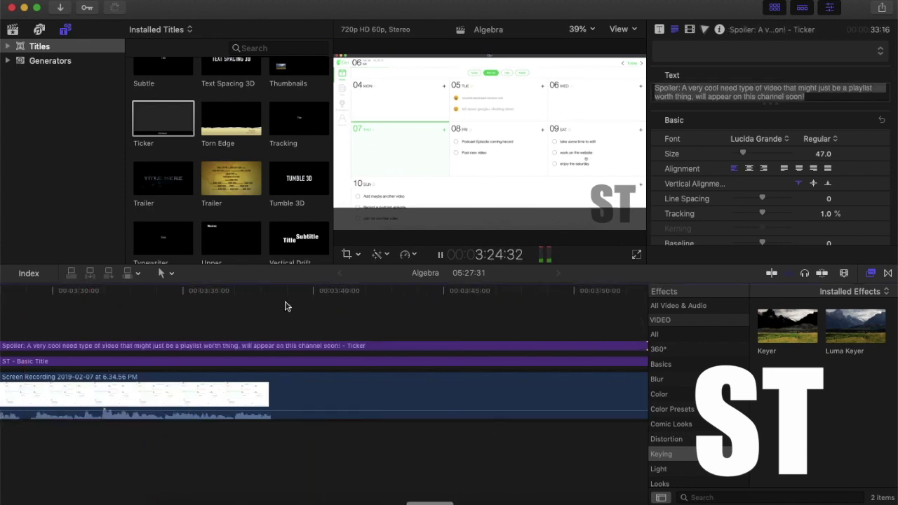
# Step: Try a Drop Down title reading "Make sure to check my podcast out!" at about 3:55, and delete it
pyautogui.scroll(-5, 220, 189)
pyautogui.click(220, 189)
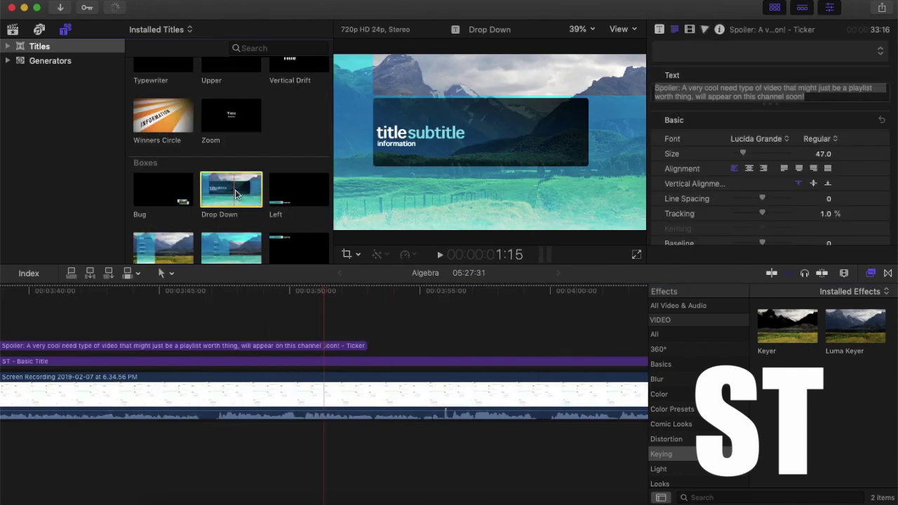
pyautogui.moveTo(219, 190); pyautogui.dragTo(432, 348)
pyautogui.doubleClick(427, 346)
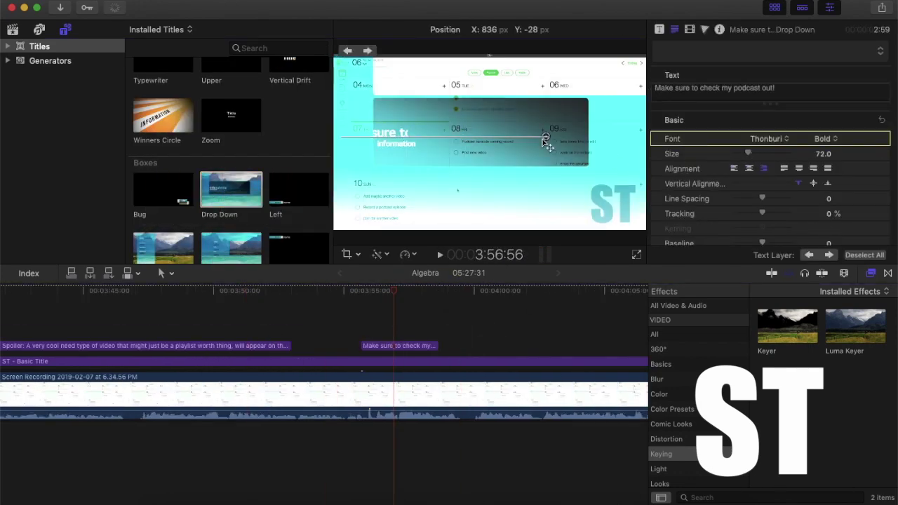
pyautogui.click(407, 346)
pyautogui.press('Delete')
# Step: Add a Bulletin Board Zoom Out title at about 3:56 reading "Make Sure to check out my Podcase", at text size 54
pyautogui.scroll(-3, 225, 210)
pyautogui.moveTo(299, 214); pyautogui.dragTo(369, 345)
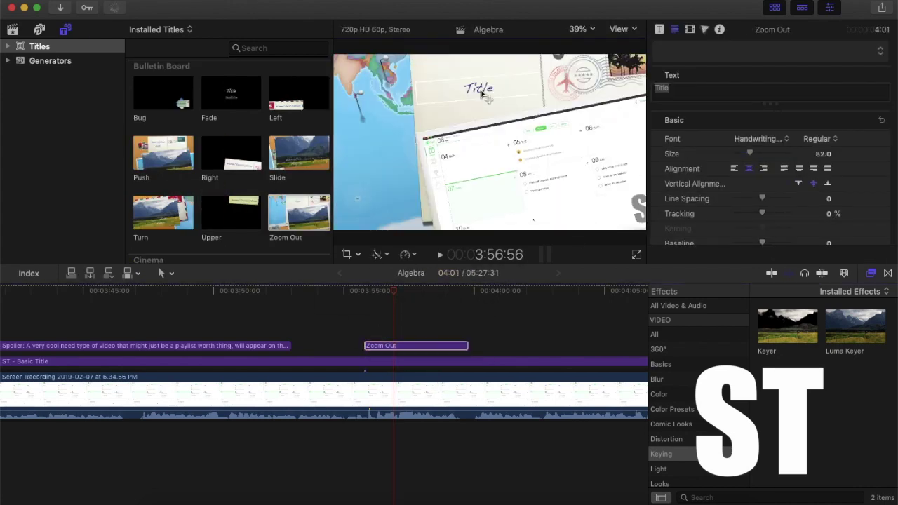
pyautogui.write('Make Sure to check out my PodCast')
pyautogui.moveTo(749, 154); pyautogui.dragTo(736, 154)
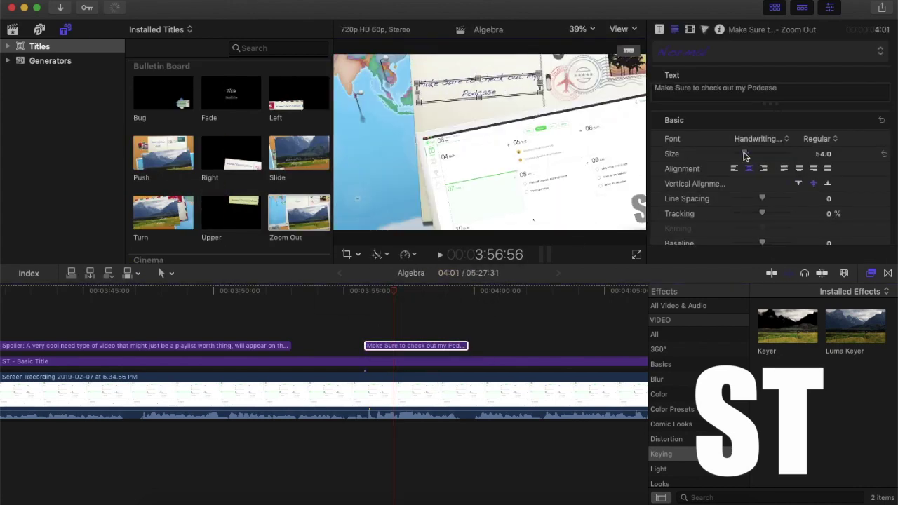
# Step: Place a Bulletin Board Upper title reading "Tastic Talks" above the Zoom Out title
pyautogui.scroll(-3, 232, 175)
pyautogui.moveTo(232, 134); pyautogui.dragTo(411, 329)
pyautogui.doubleClick(498, 76)
pyautogui.write('Tastic Talks')
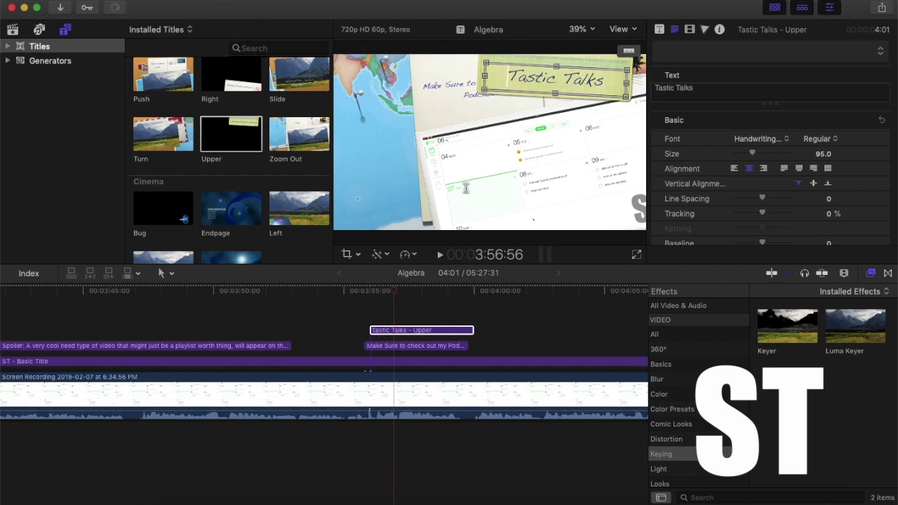
# Step: Set the Zoom Out title's text size to 88, reposition its text over the map area, and play the result
pyautogui.click(416, 346)
pyautogui.moveTo(736, 153)
pyautogui.mouseDown()
pyautogui.moveTo(773, 153)
pyautogui.moveTo(743, 154)
pyautogui.mouseUp()
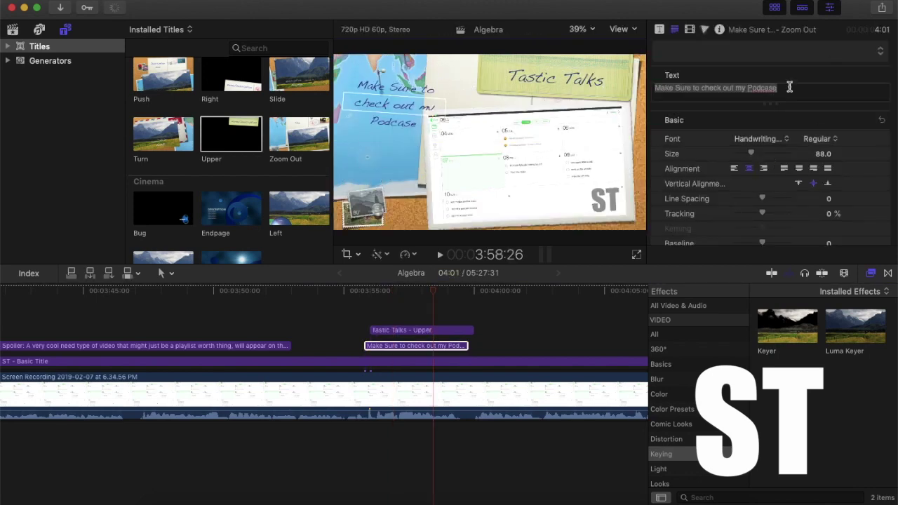
pyautogui.moveTo(393, 133); pyautogui.dragTo(382, 140)
pyautogui.click(439, 255)
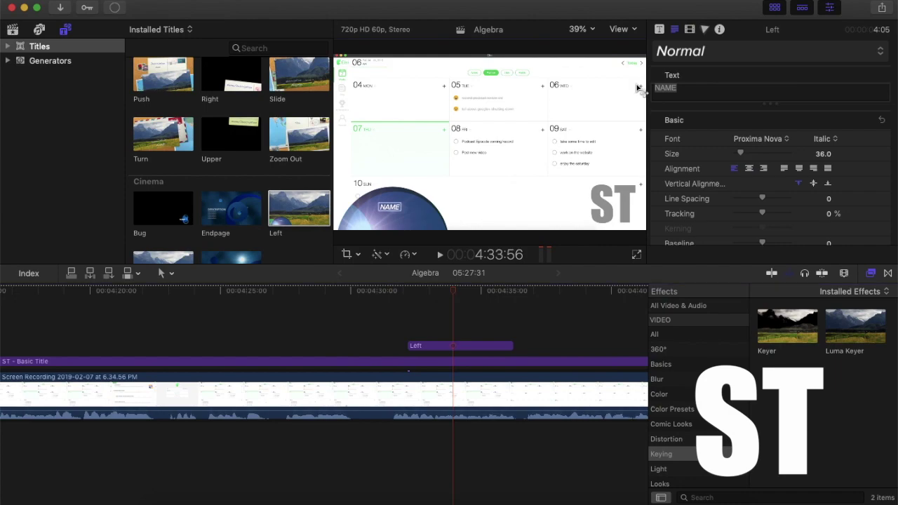
# Step: Fill the Cinema Left title at about 4:33 with "Do you like this video? Make sure to like"
pyautogui.write('v')
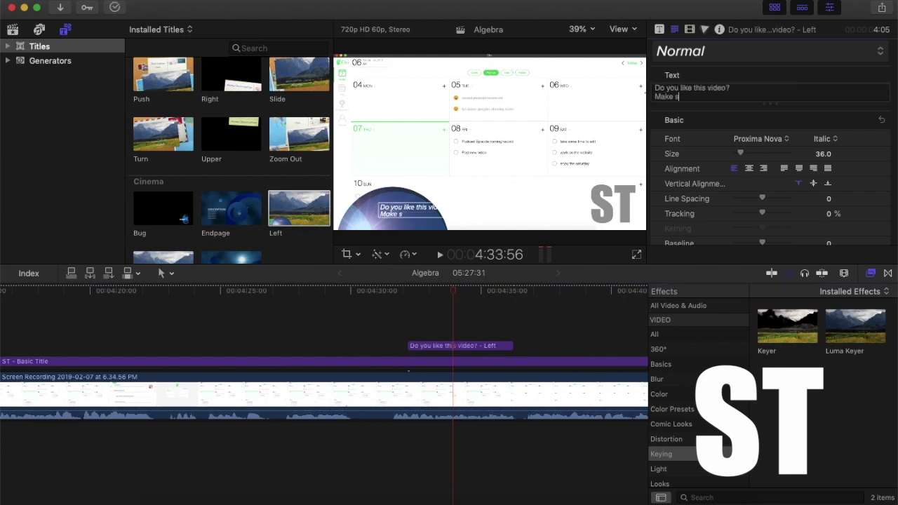
pyautogui.write('ure to like')
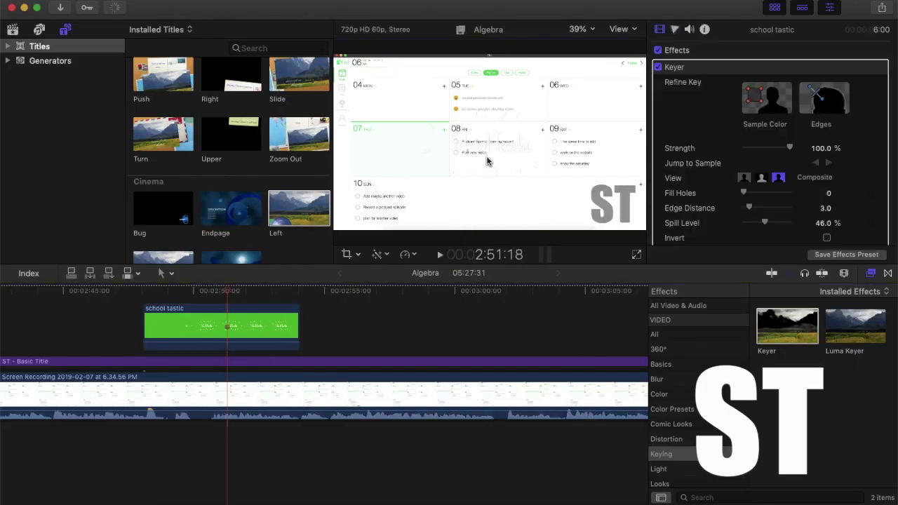
# Step: Transform the keyed school tastic clip so its logo sits in the video frame's lower-left area
pyautogui.click(358, 254)
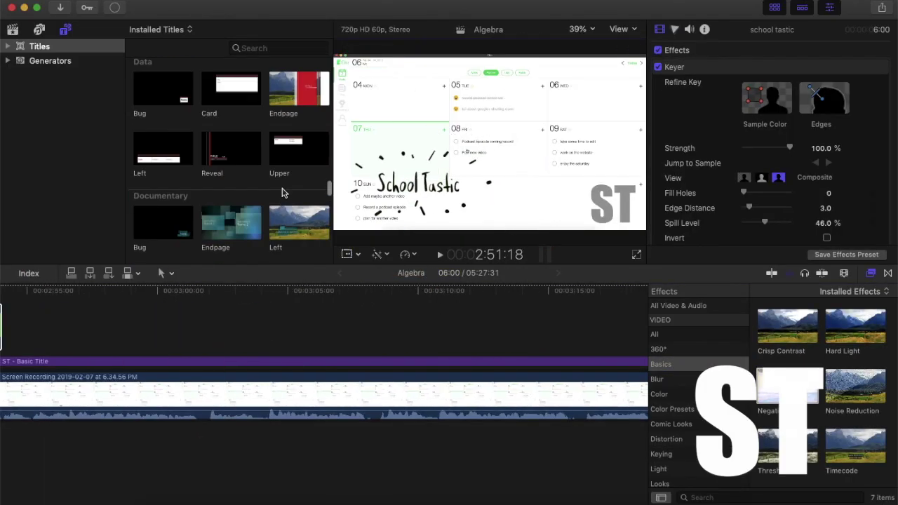
# Step: Add a News Reveal title at about 3:11 reading "Check out my Podcast" with line 1 size 82, and play it
pyautogui.scroll(-5, 250, 187)
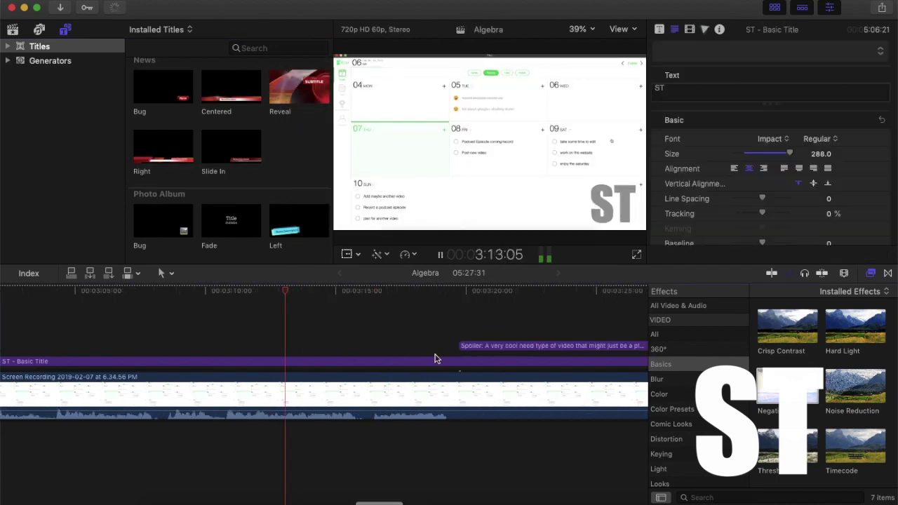
pyautogui.moveTo(299, 86); pyautogui.dragTo(254, 327)
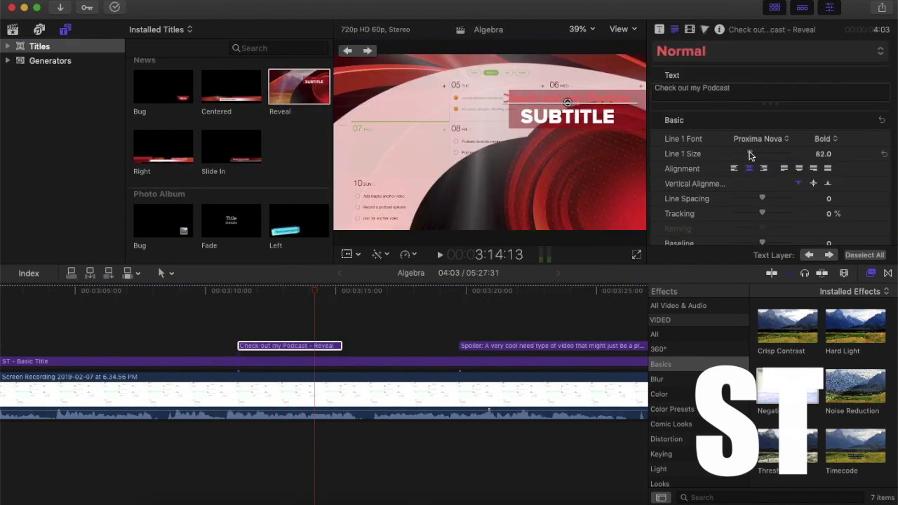
pyautogui.click(440, 254)
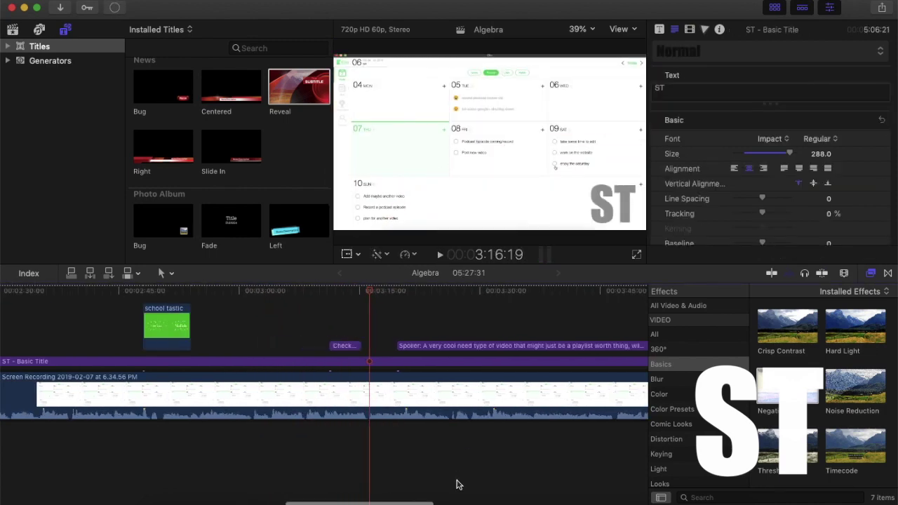
# Step: Review the titles and clips along the whole timeline, and view the frame with the school tastic logo
pyautogui.press('super+equal')
pyautogui.press('super+equal')
pyautogui.press('super+equal')
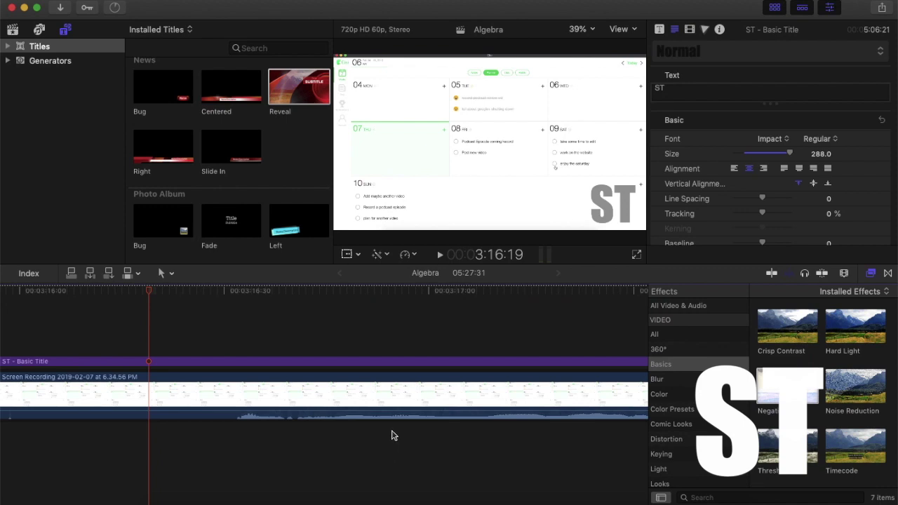
pyautogui.hscroll(-10, 487, 370)
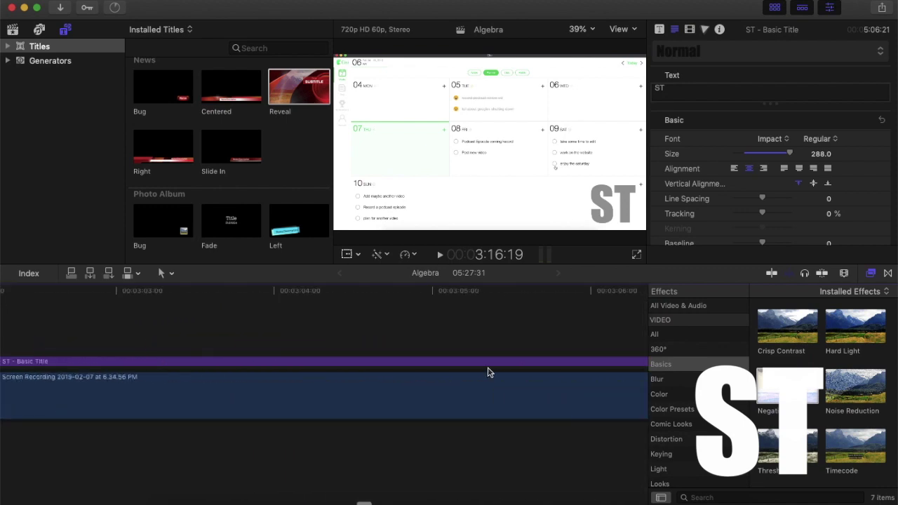
pyautogui.hscroll(-10, 489, 371)
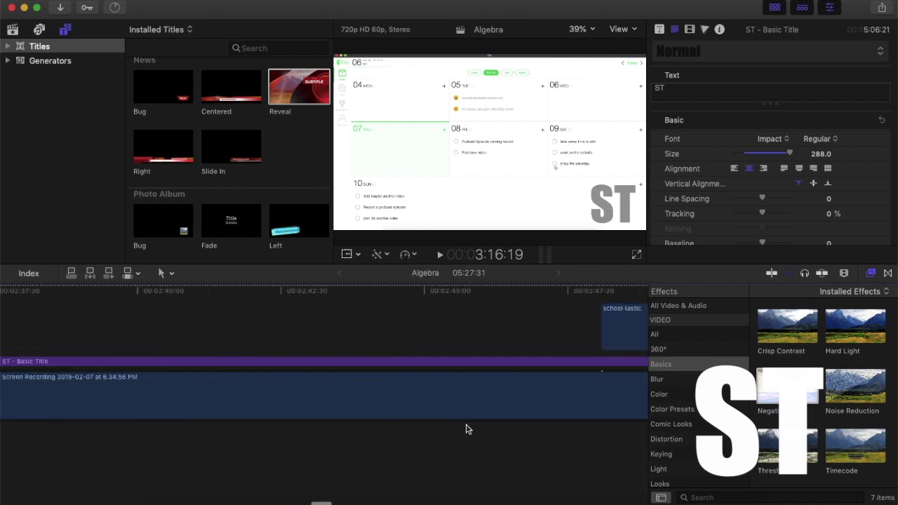
pyautogui.scroll(-10, 468, 429)
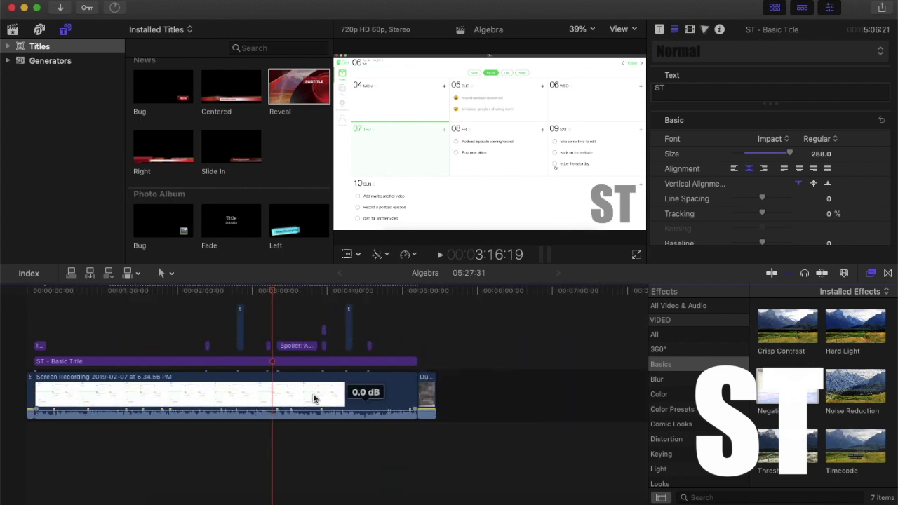
pyautogui.click(253, 311)
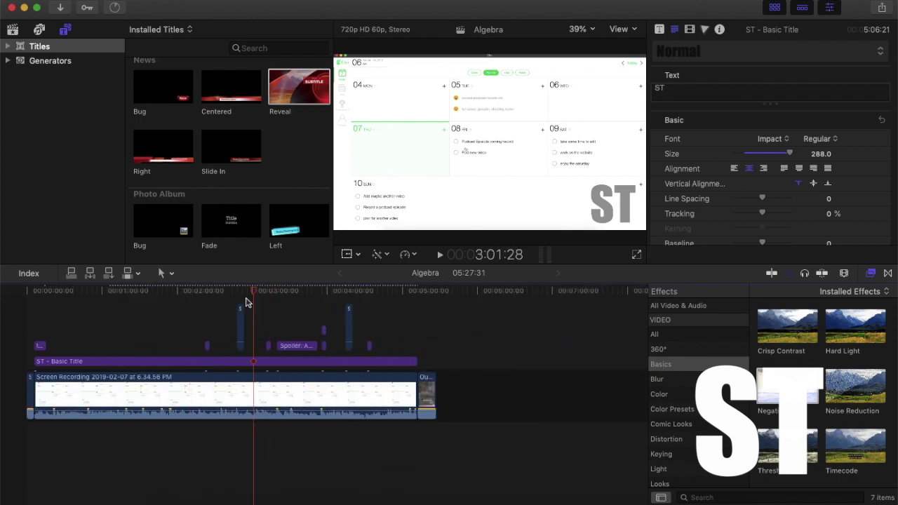
pyautogui.click(242, 297)
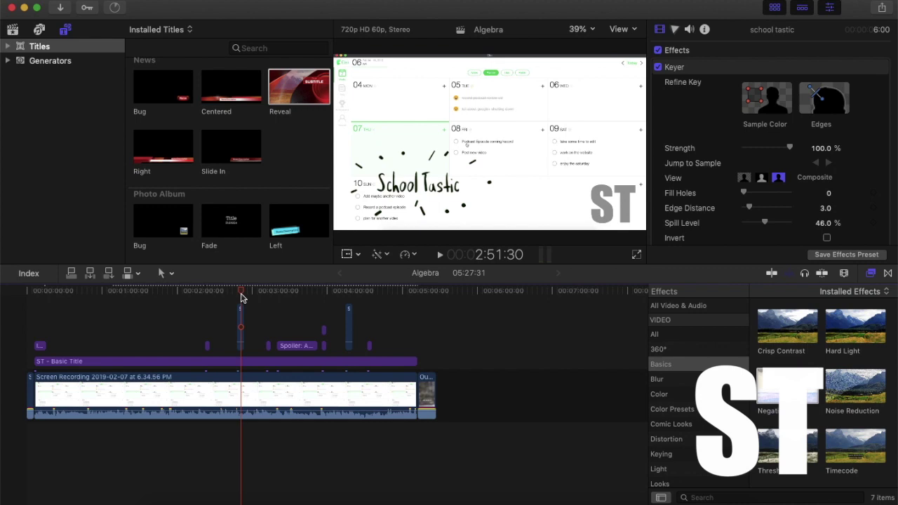
# Step: Browse the Scrapbook, Sports, Tribute and Nature title templates, previewing designs such as Stats, Score and Fade
pyautogui.scroll(-10, 209, 93)
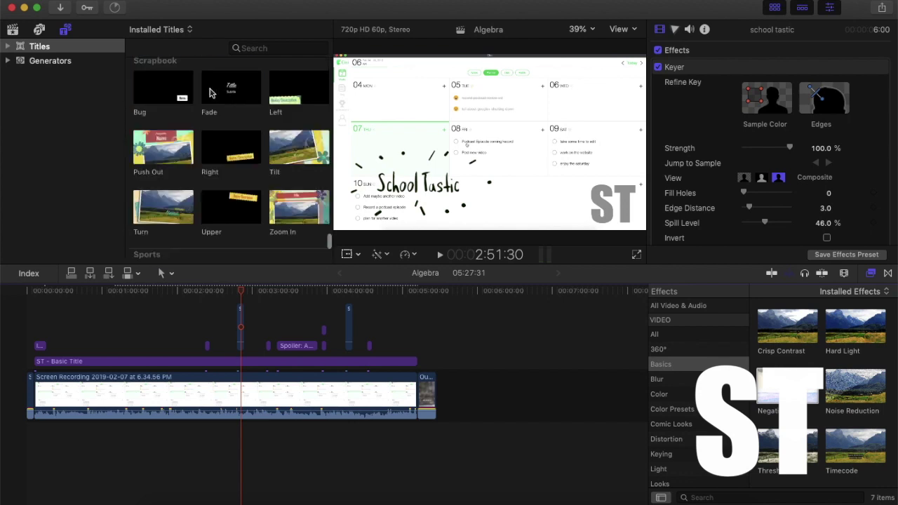
pyautogui.scroll(-2, 209, 93)
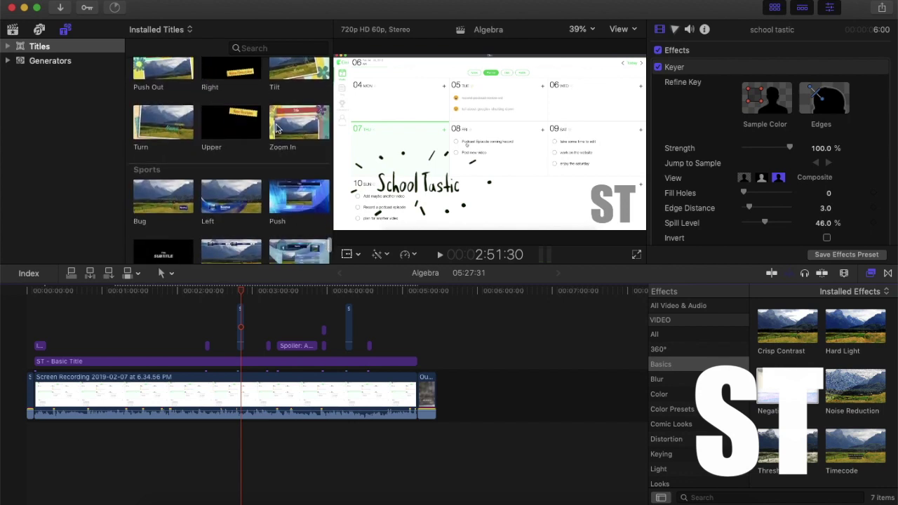
pyautogui.scroll(-5, 277, 128)
pyautogui.click(304, 148)
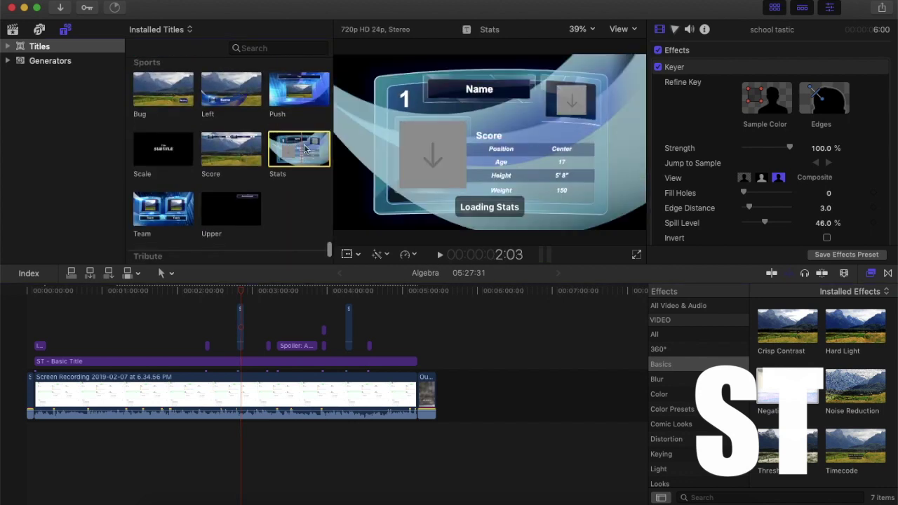
pyautogui.scroll(-8, 241, 145)
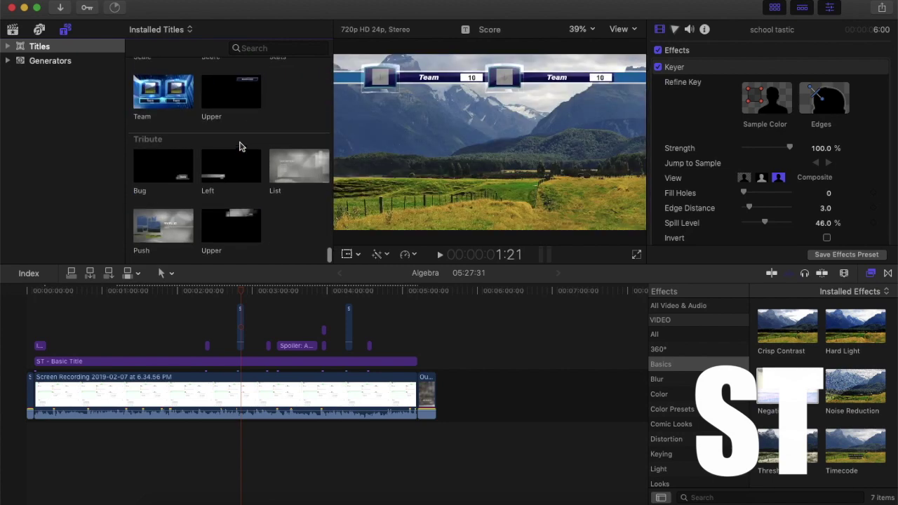
pyautogui.scroll(-10, 241, 146)
pyautogui.click(246, 147)
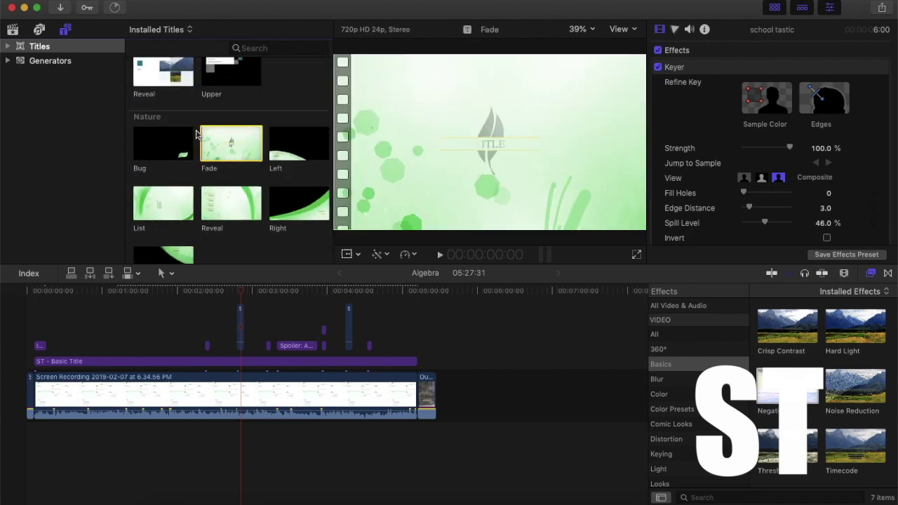
# Step: Browse the 360° and Cinema title templates, previewing designs such as Scale 3D and Endpage, and view the video frame near 0:39
pyautogui.scroll(15, 203, 148)
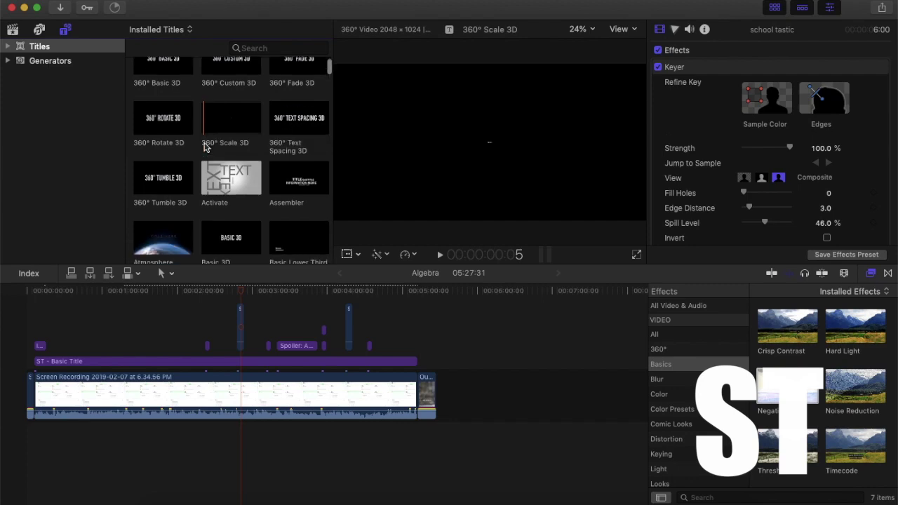
pyautogui.scroll(-15, 211, 162)
pyautogui.scroll(-2, 221, 184)
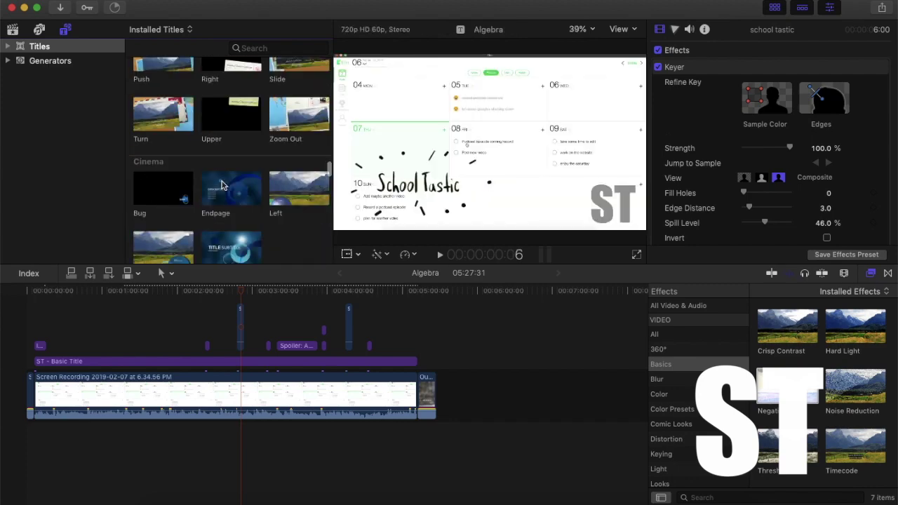
pyautogui.scroll(15, 210, 184)
pyautogui.scroll(-1, 210, 184)
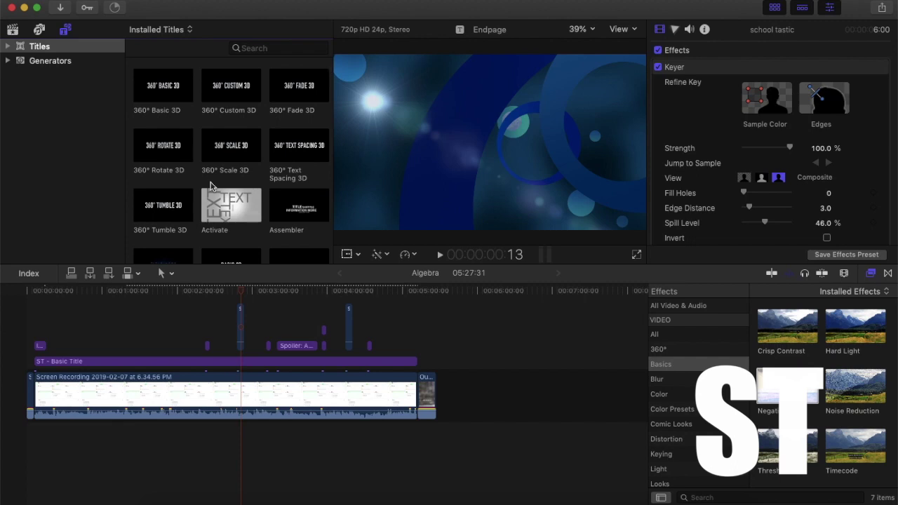
pyautogui.click(78, 327)
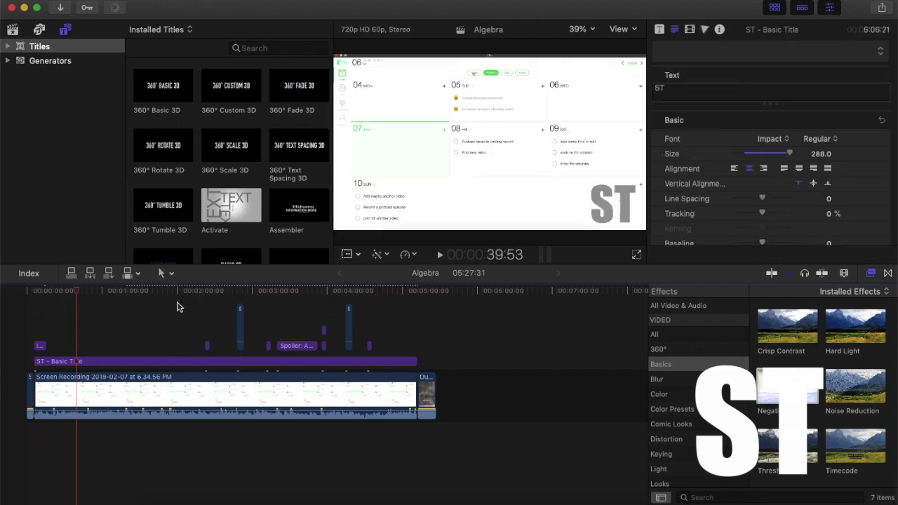
pyautogui.click(180, 320)
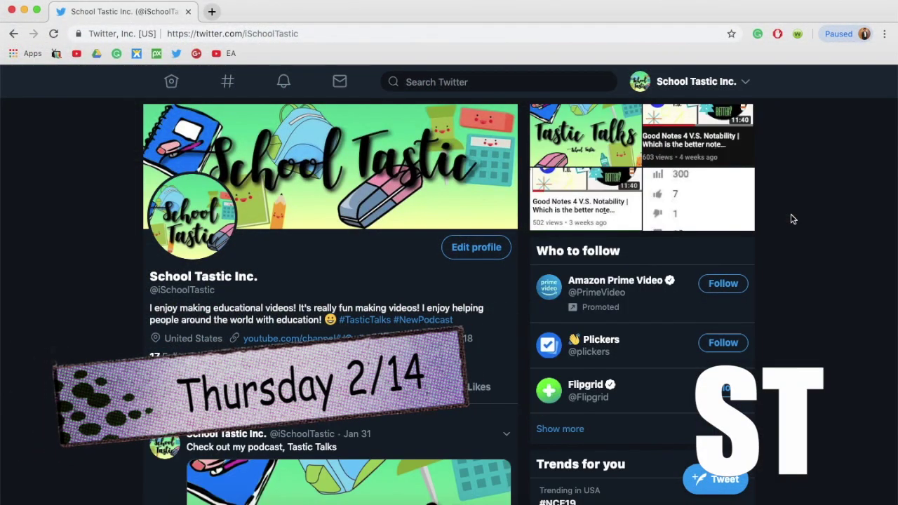
# Step: Switch to the School Tastic Twitter profile in the browser and like the Feb 10 podcast tweet about E10 Segments
pyautogui.scroll(-5, 376, 351)
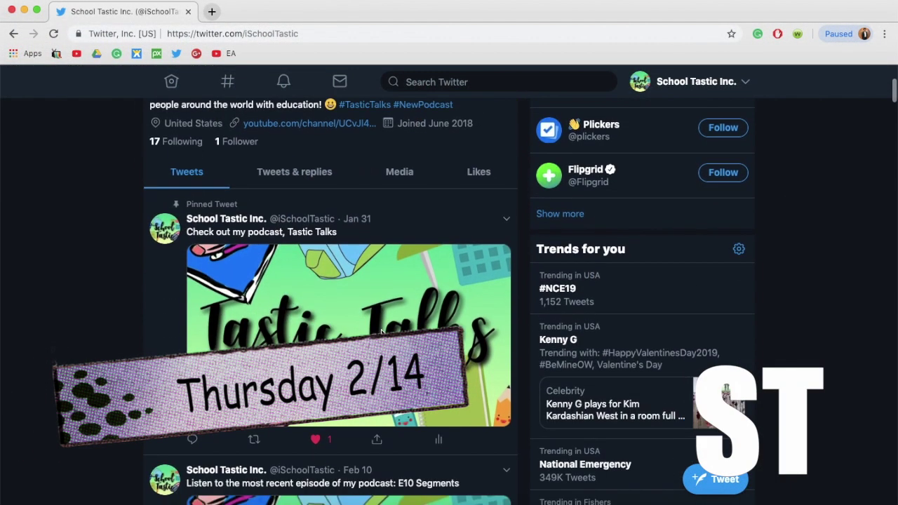
pyautogui.scroll(2, 376, 351)
pyautogui.scroll(-5, 375, 351)
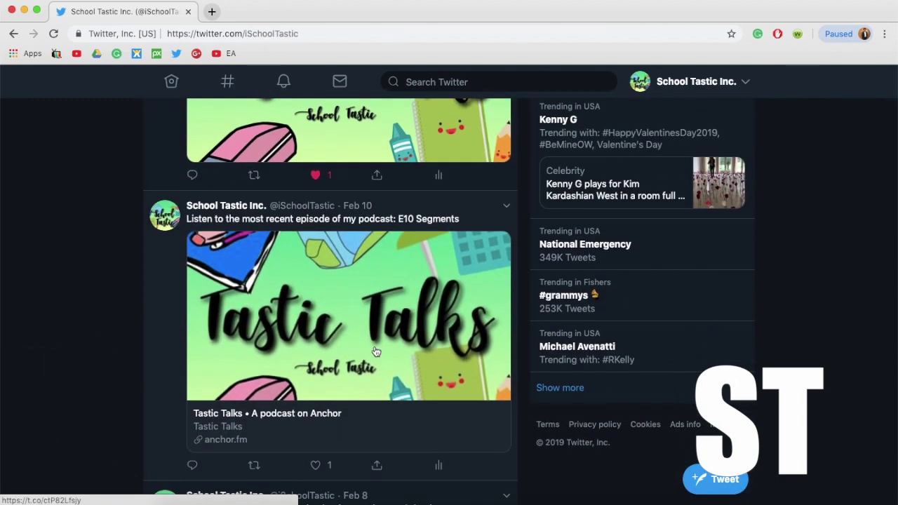
pyautogui.scroll(-1, 376, 351)
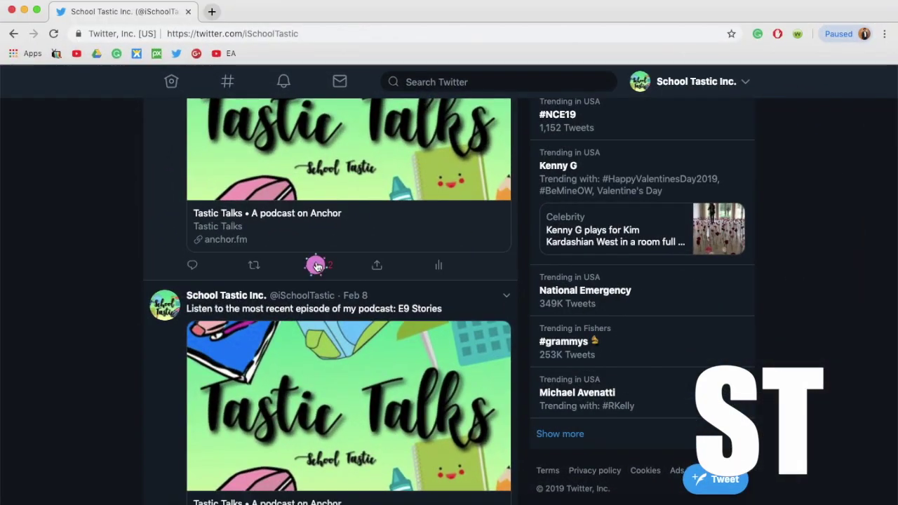
pyautogui.scroll(-8, 317, 267)
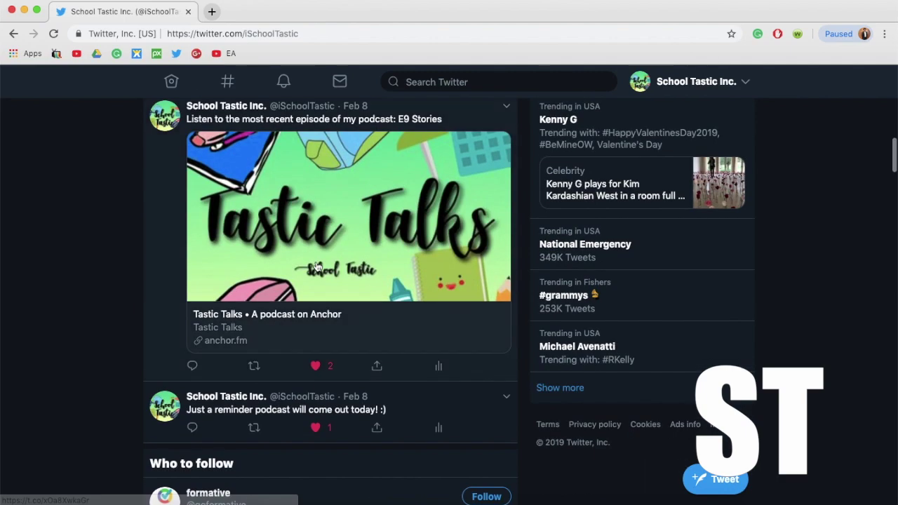
pyautogui.scroll(-2, 315, 263)
pyautogui.click(316, 268)
# Step: Examine the profile's podcast episode tweets back to E5, revisit the E10 Segments tweet, and return to the profile header
pyautogui.scroll(-5, 319, 263)
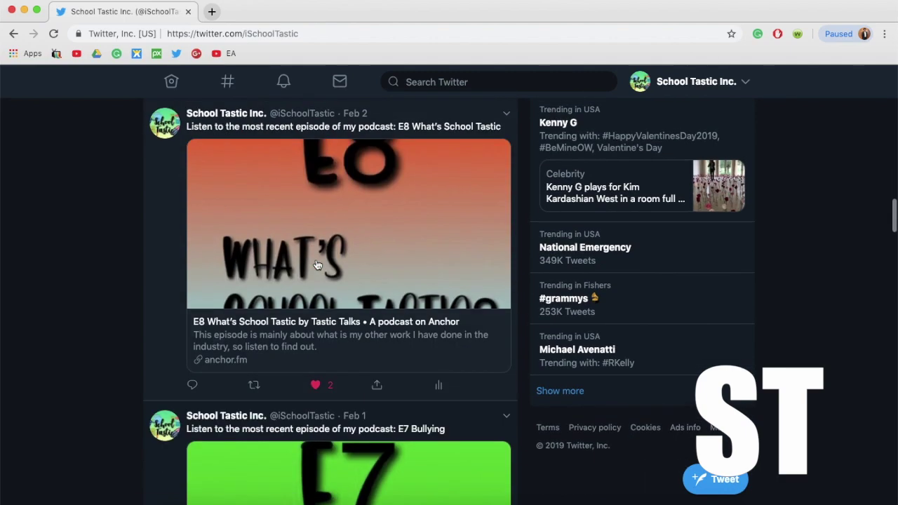
pyautogui.scroll(-6, 315, 256)
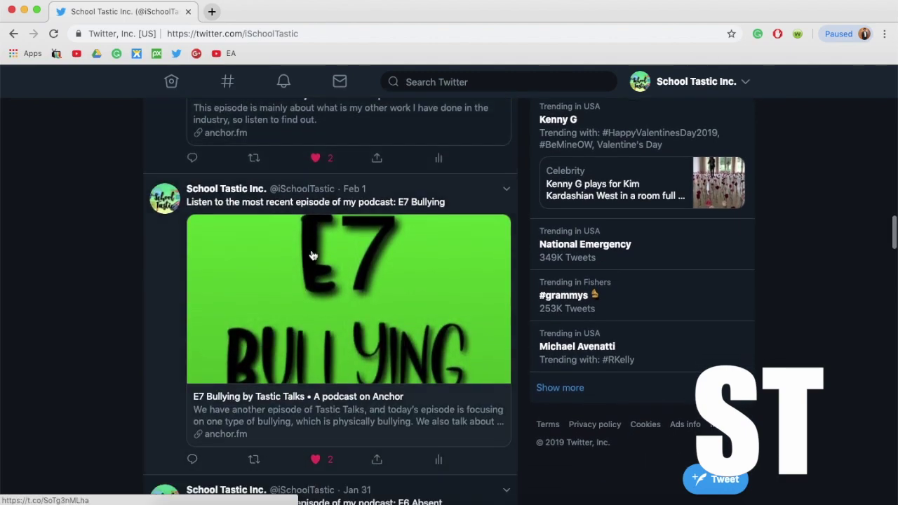
pyautogui.scroll(-3, 308, 254)
pyautogui.scroll(-5, 290, 238)
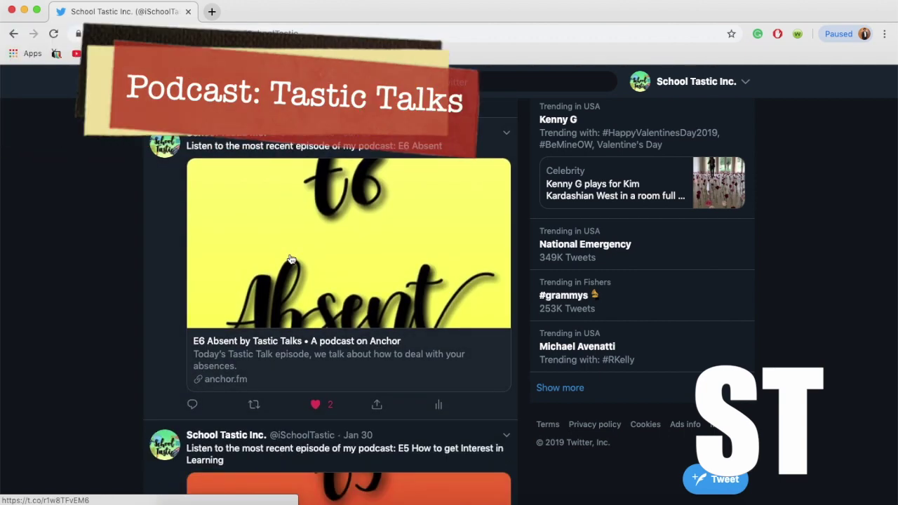
pyautogui.scroll(20, 291, 260)
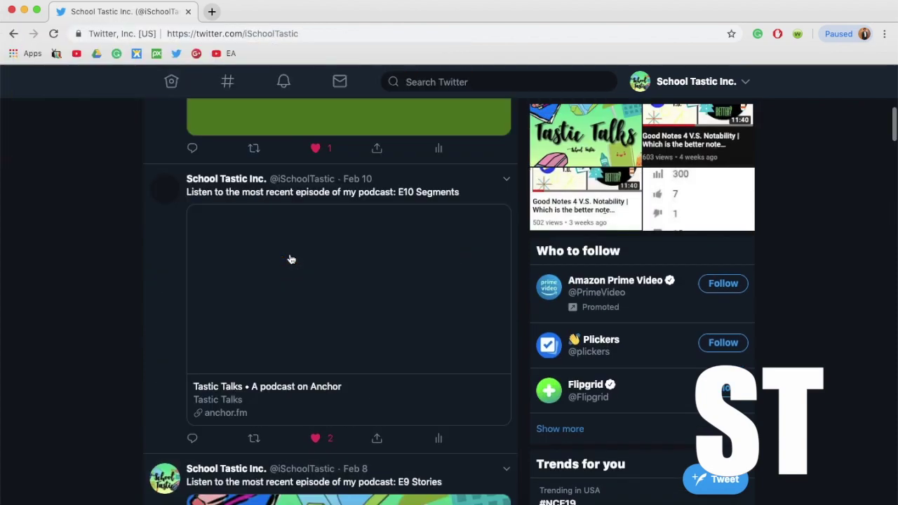
pyautogui.scroll(6, 291, 259)
pyautogui.scroll(-5, 291, 259)
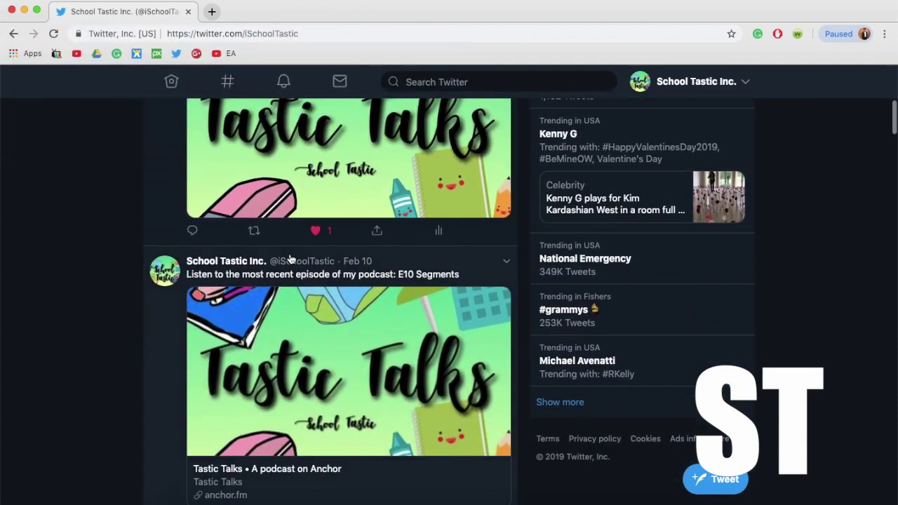
pyautogui.scroll(-2, 291, 259)
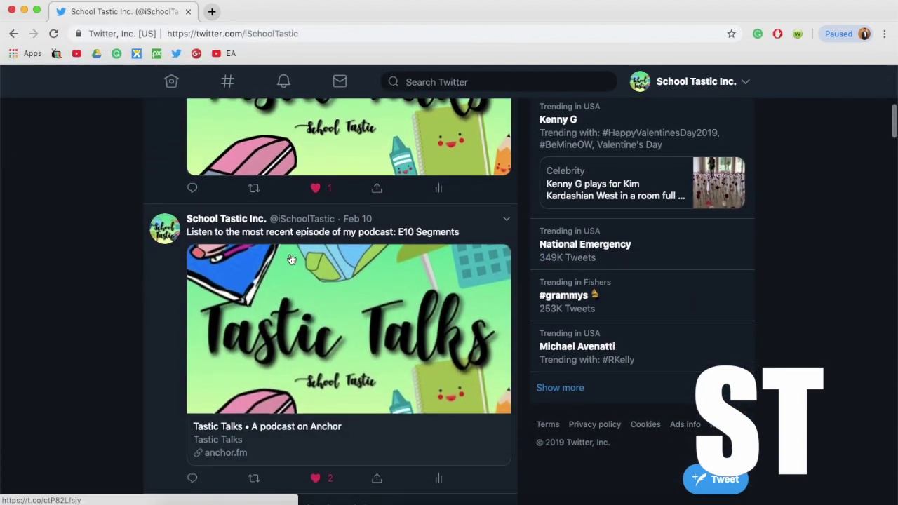
pyautogui.scroll(-1, 291, 259)
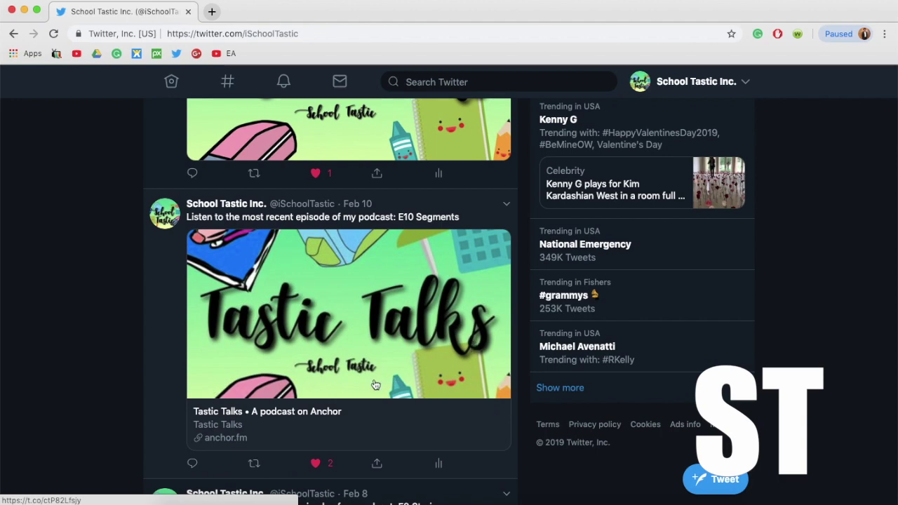
pyautogui.scroll(8, 334, 354)
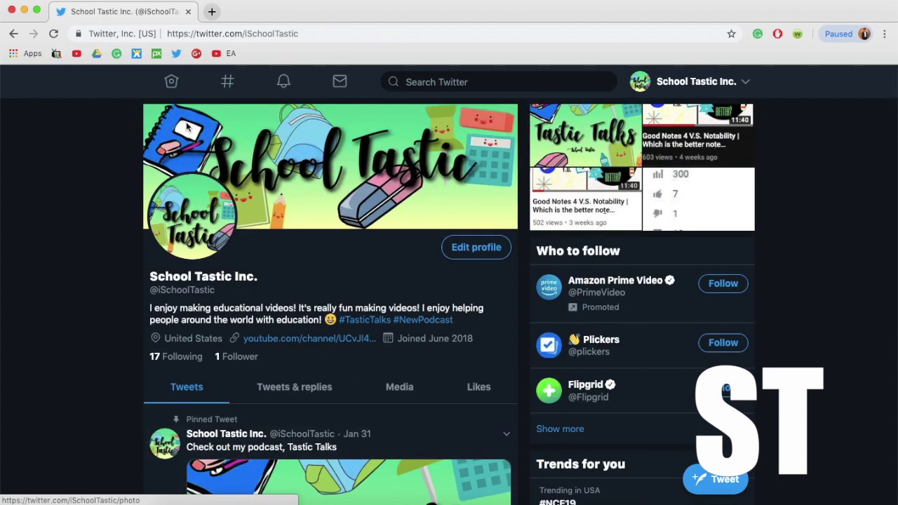
# Step: View the Twitter home feed and return to the School Tastic profile page
pyautogui.click(172, 82)
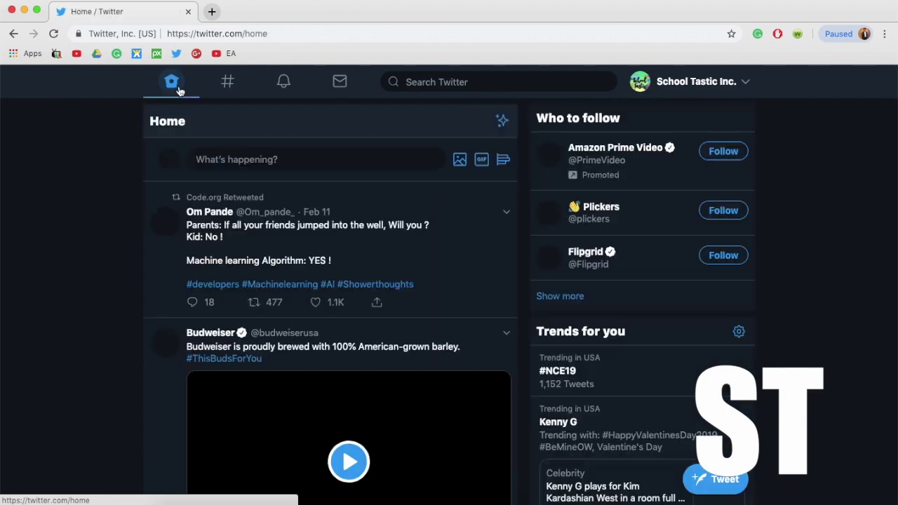
pyautogui.scroll(-10, 381, 381)
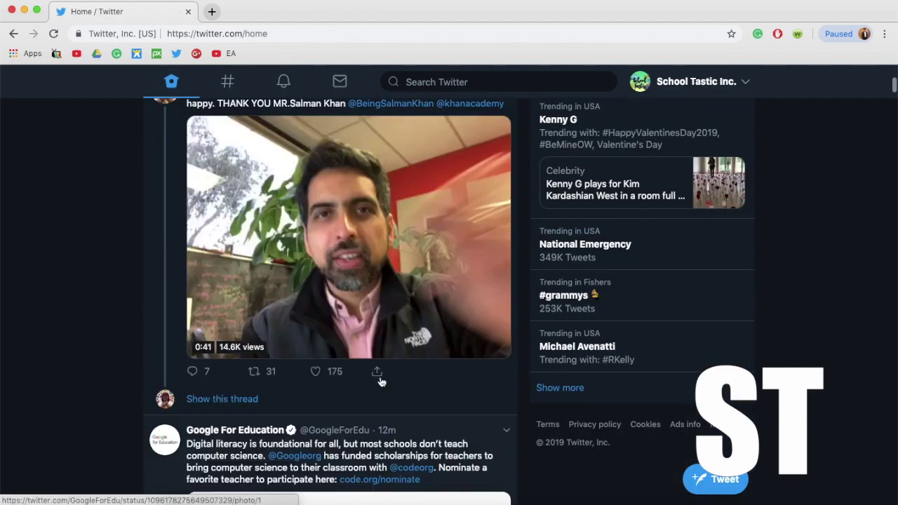
pyautogui.scroll(10, 374, 374)
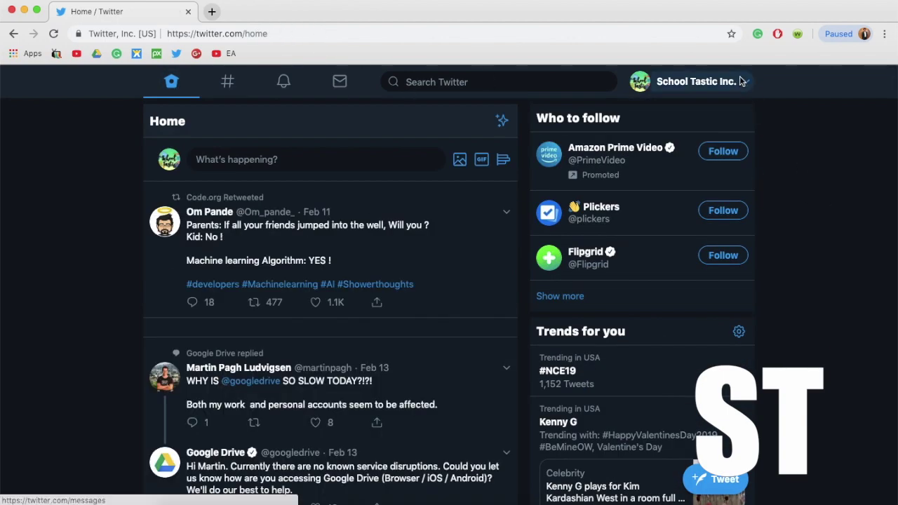
pyautogui.click(740, 81)
pyautogui.click(766, 218)
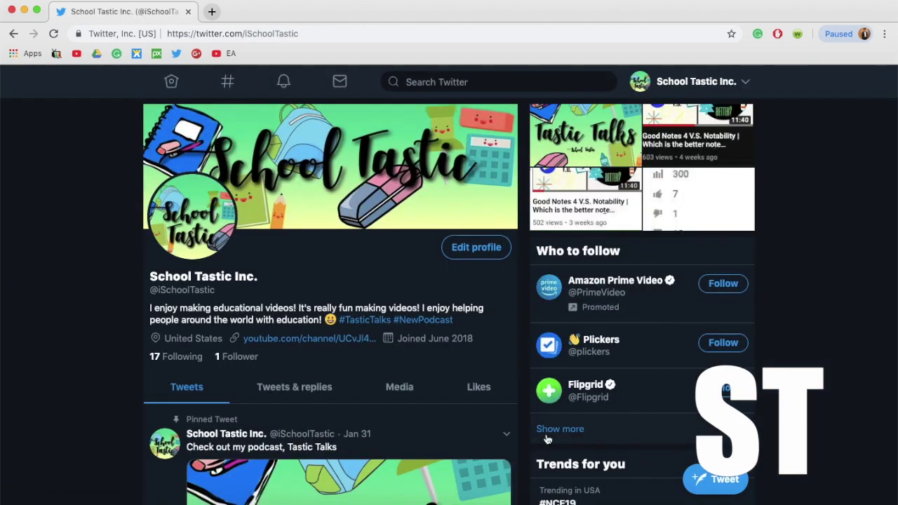
# Step: Edit the Twitter profile and remove the #TasticTalks and #NewPodcast hashtags from the bio
pyautogui.click(476, 248)
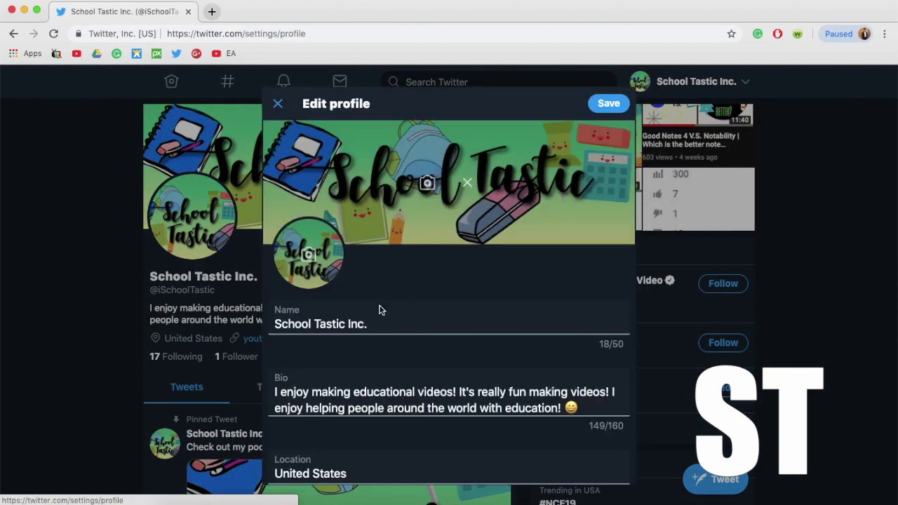
pyautogui.scroll(-3, 413, 370)
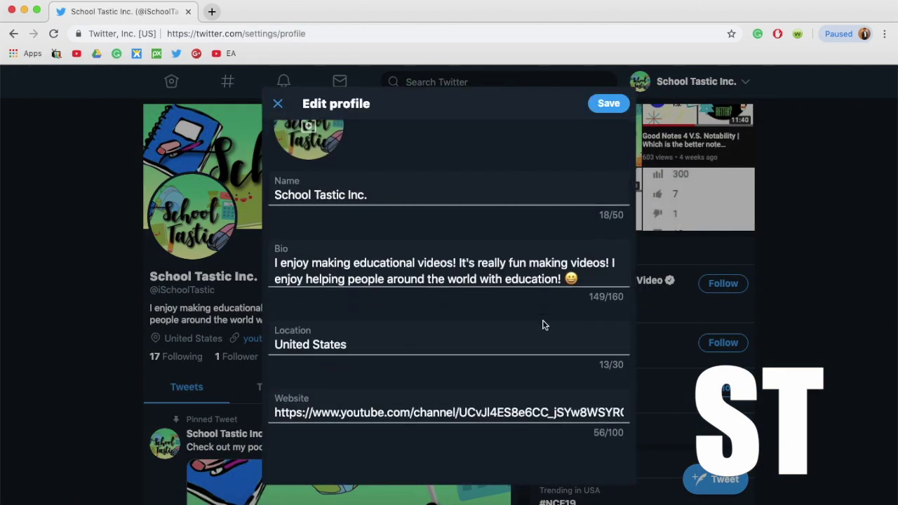
pyautogui.write('#TasticTalks #NewPodcast')
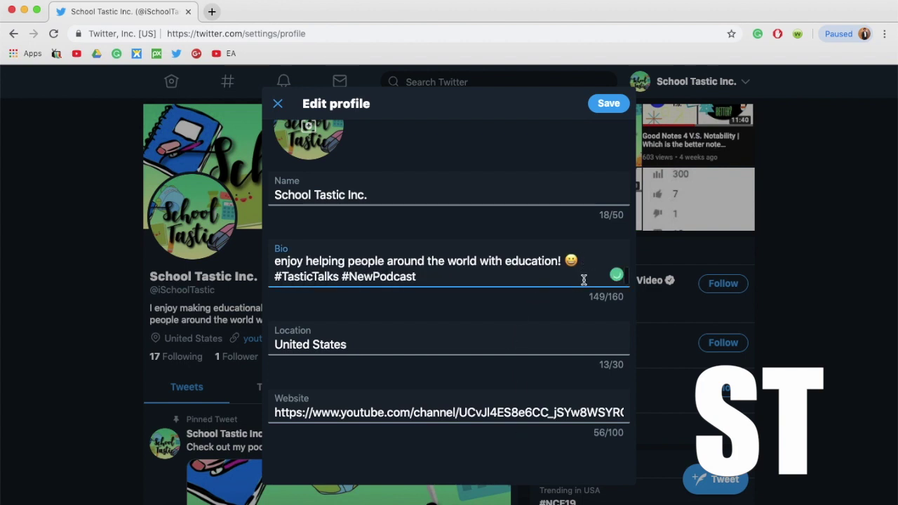
pyautogui.moveTo(519, 277); pyautogui.dragTo(296, 277)
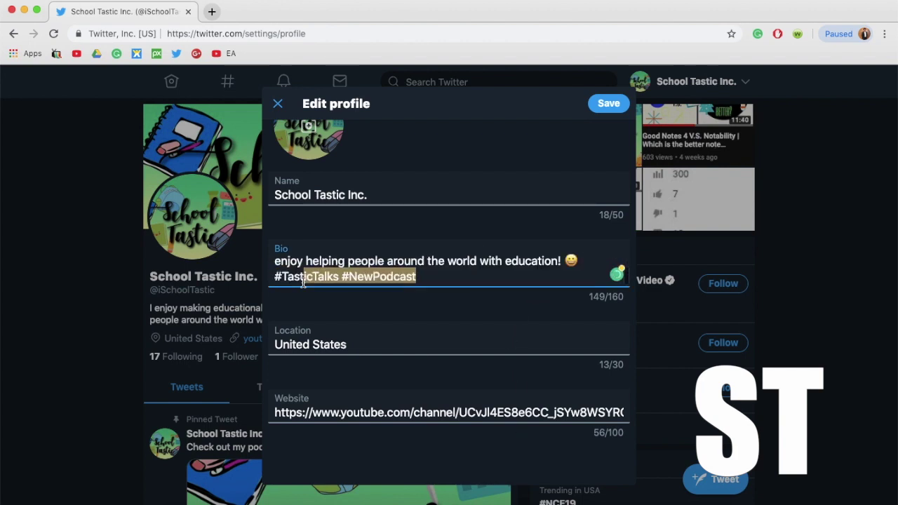
pyautogui.tripleClick(268, 276)
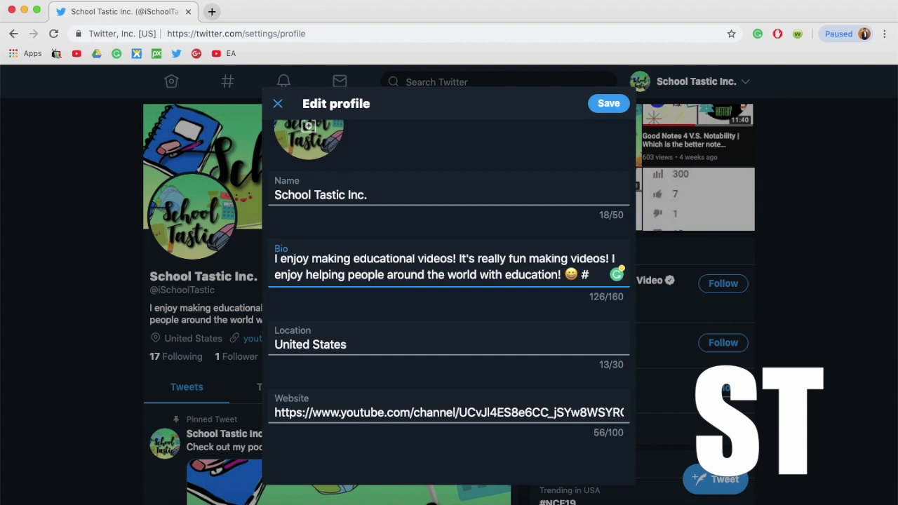
# Step: Add a new bio line reading "#SomethingNew #StartsWithV" and save the profile
pyautogui.press('Return')
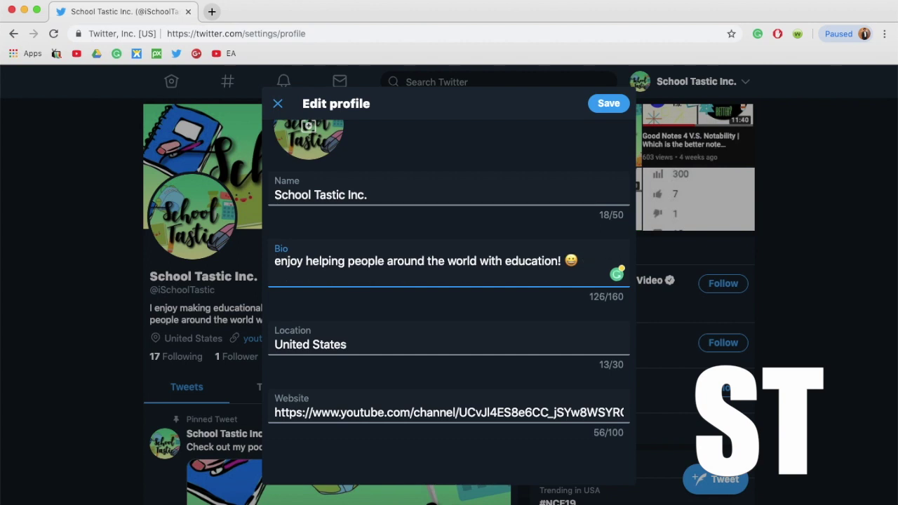
pyautogui.write('#Some')
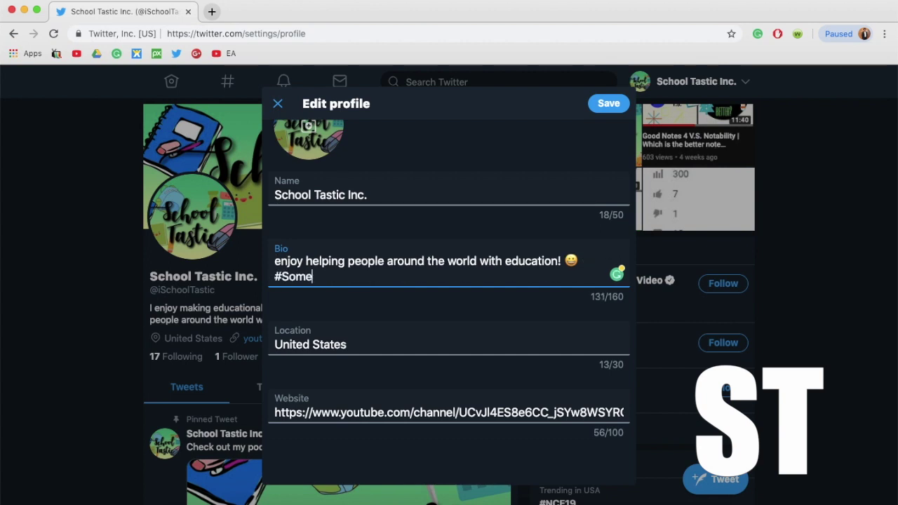
pyautogui.write('thingN')
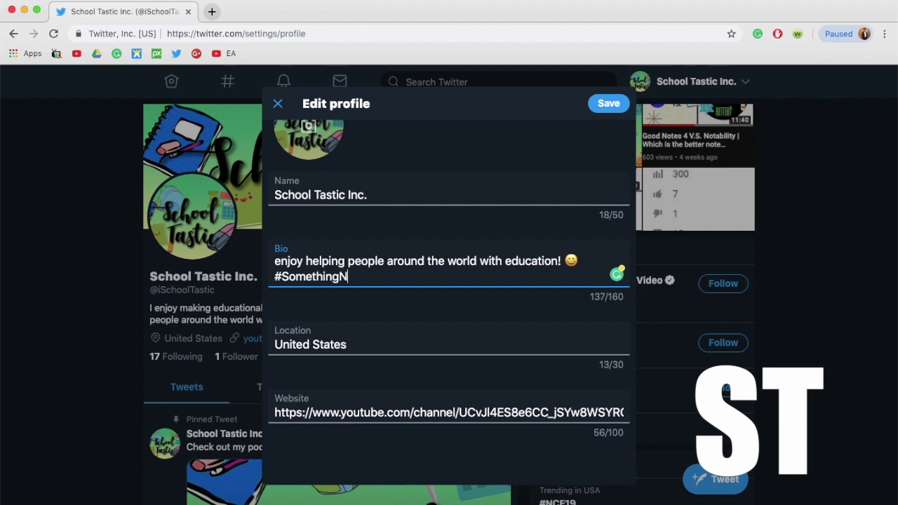
pyautogui.write('ew')
pyautogui.write('? #')
pyautogui.write(' #')
pyautogui.write('Sta')
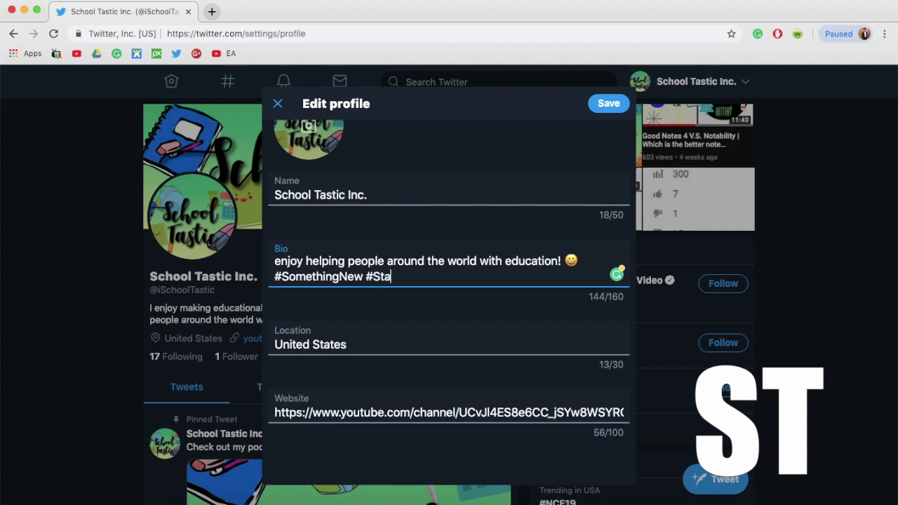
pyautogui.write('rtsWithA')
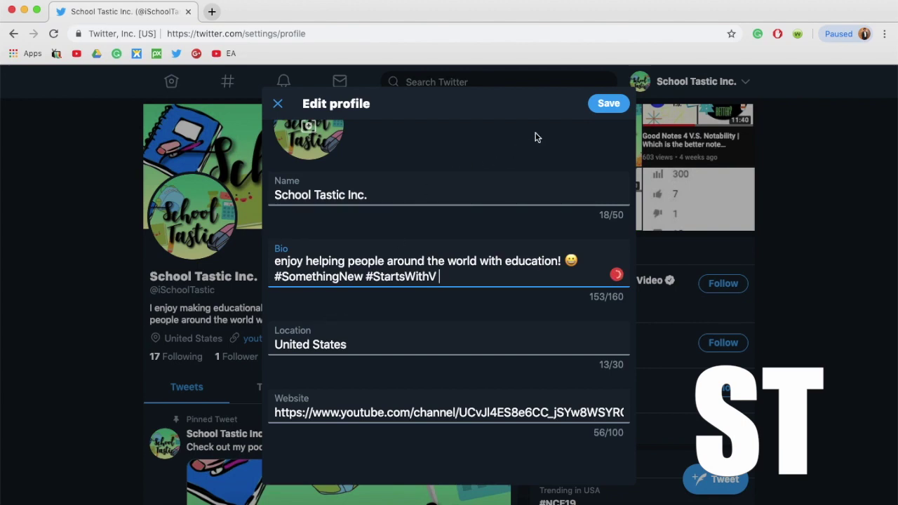
pyautogui.click(619, 108)
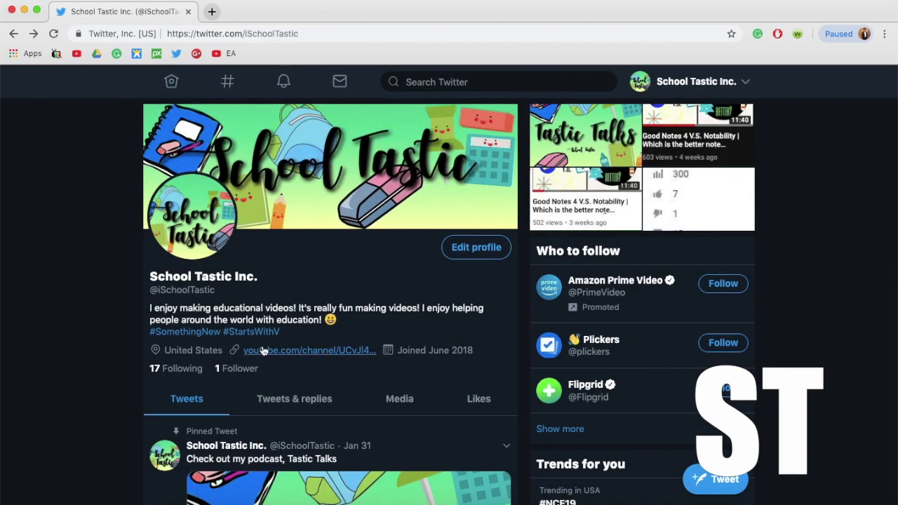
# Step: Look over the updated Twitter profile and open the School Tastic Google+ page in a new browser tab
pyautogui.scroll(-5, 307, 368)
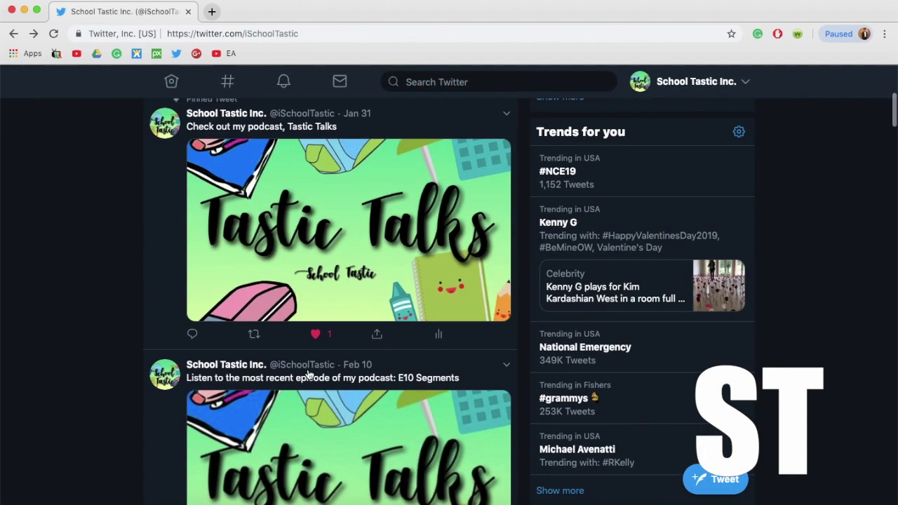
pyautogui.scroll(4, 309, 374)
pyautogui.scroll(1, 309, 374)
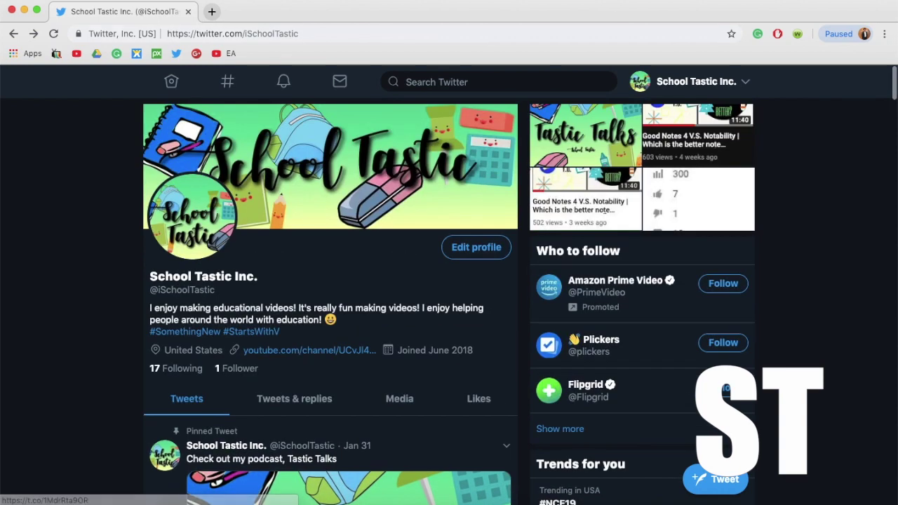
pyautogui.click(211, 11)
pyautogui.click(196, 55)
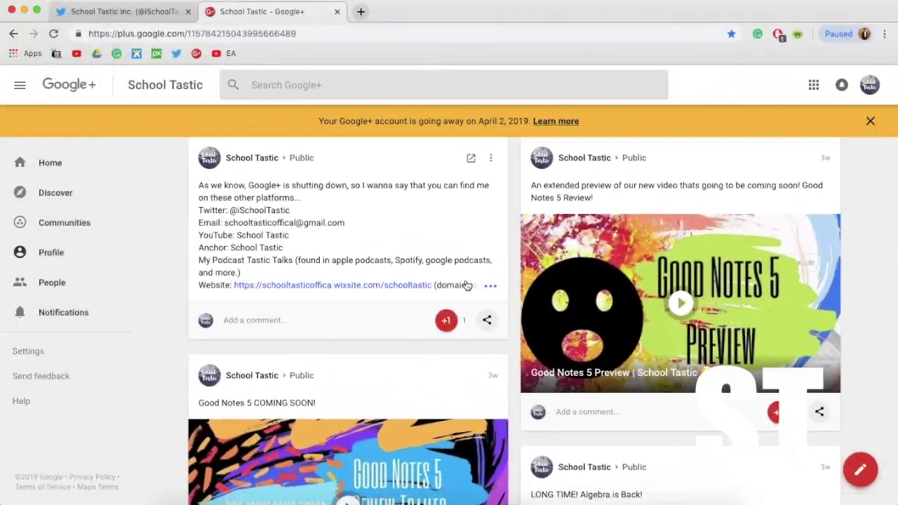
# Step: Look over the School Tastic Google+ profile, including its cover banner, collections and public posts
pyautogui.scroll(10, 465, 279)
pyautogui.scroll(-8, 465, 279)
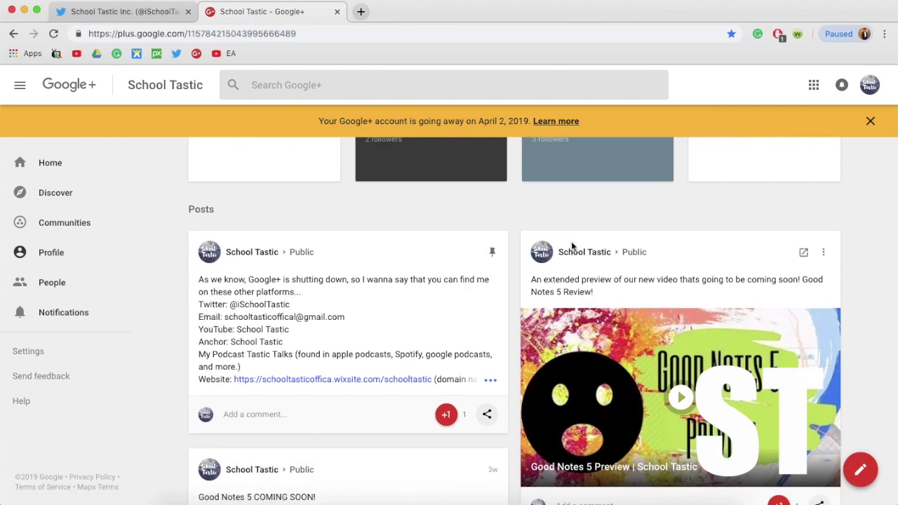
pyautogui.scroll(-8, 573, 248)
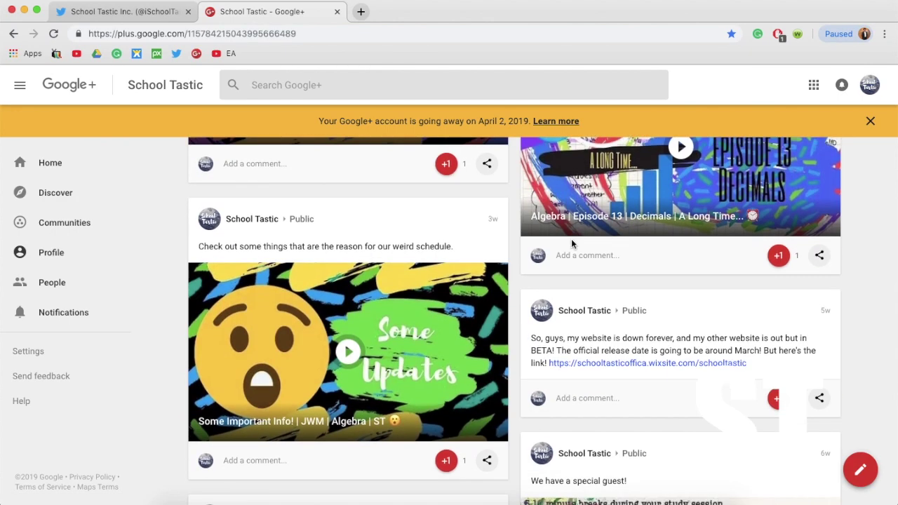
pyautogui.scroll(4, 572, 242)
pyautogui.scroll(12, 571, 238)
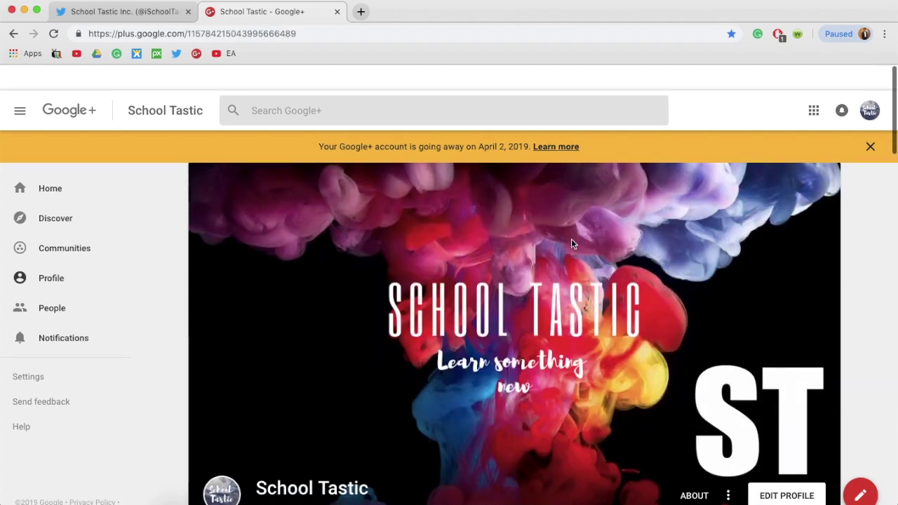
pyautogui.scroll(-3, 572, 233)
pyautogui.scroll(-4, 598, 199)
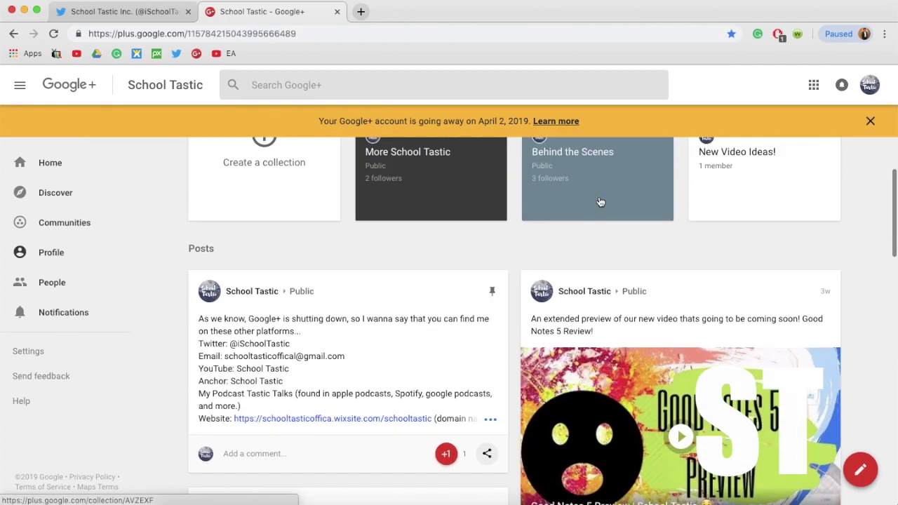
pyautogui.scroll(-4, 599, 203)
pyautogui.scroll(4, 600, 202)
pyautogui.scroll(-2, 600, 202)
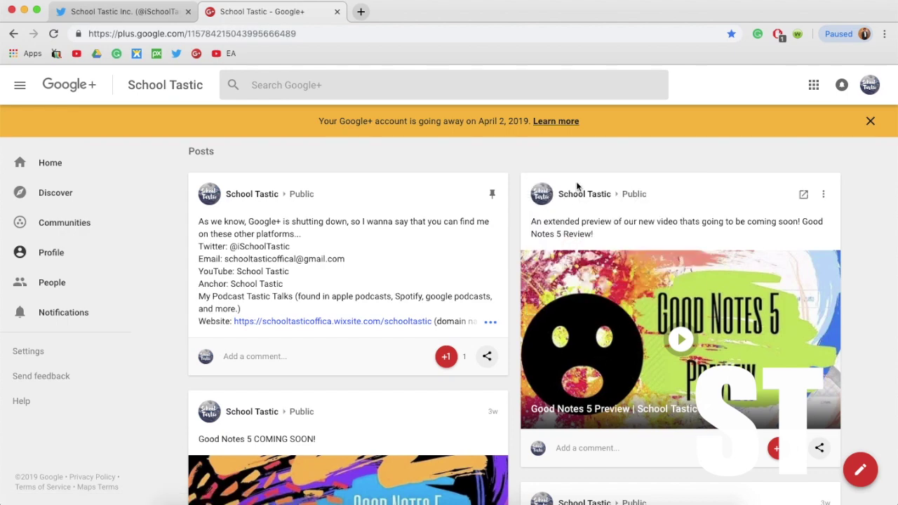
# Step: Expand the pinned Google+ post about the shutdown to read its full list of other platforms
pyautogui.moveTo(572, 201)
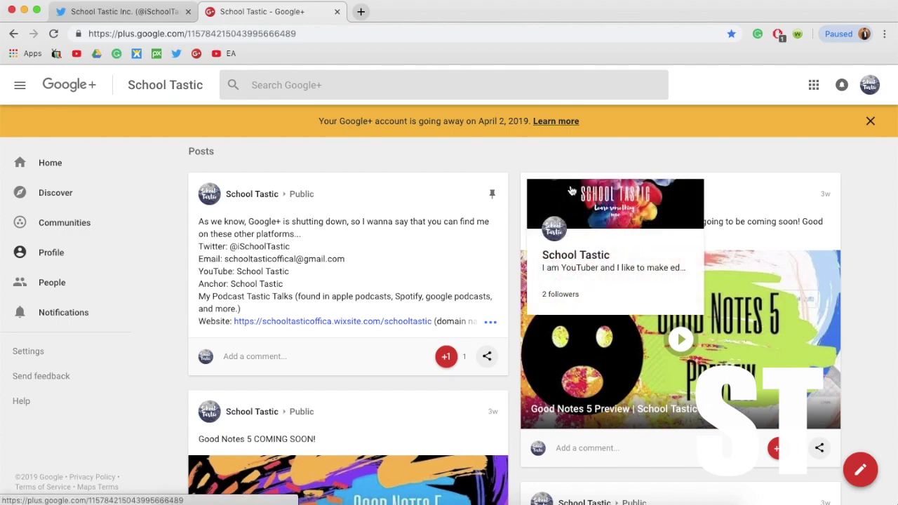
pyautogui.scroll(-2, 336, 279)
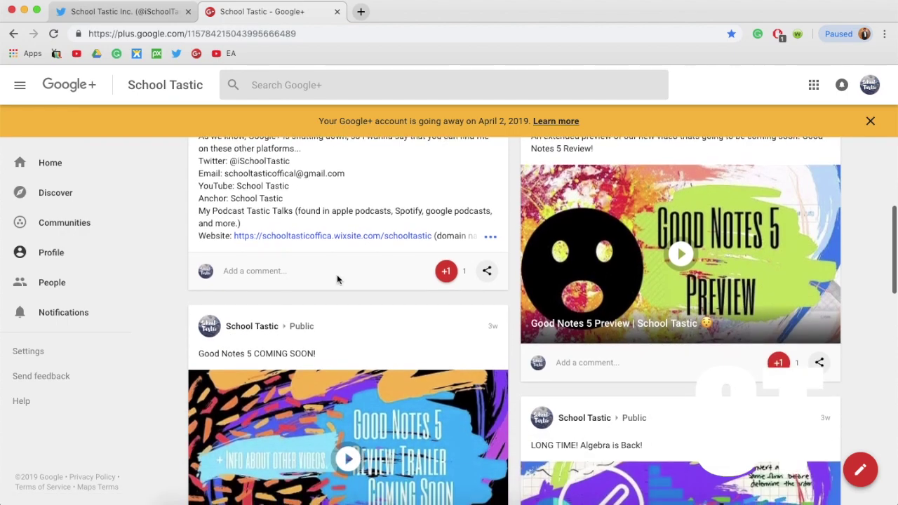
pyautogui.click(491, 238)
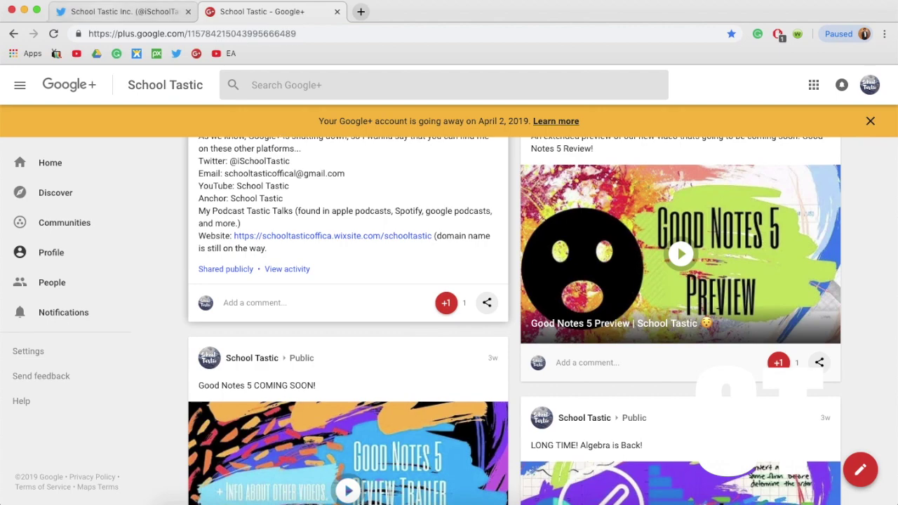
# Step: Return to the School Tastic Twitter profile and browse its podcast and video tweets, ending back at the profile header
pyautogui.click(118, 13)
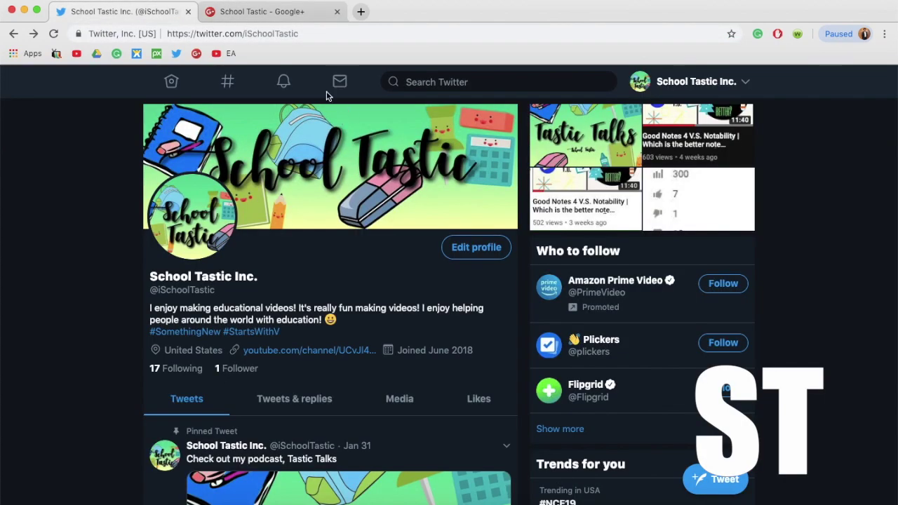
pyautogui.scroll(-10, 343, 143)
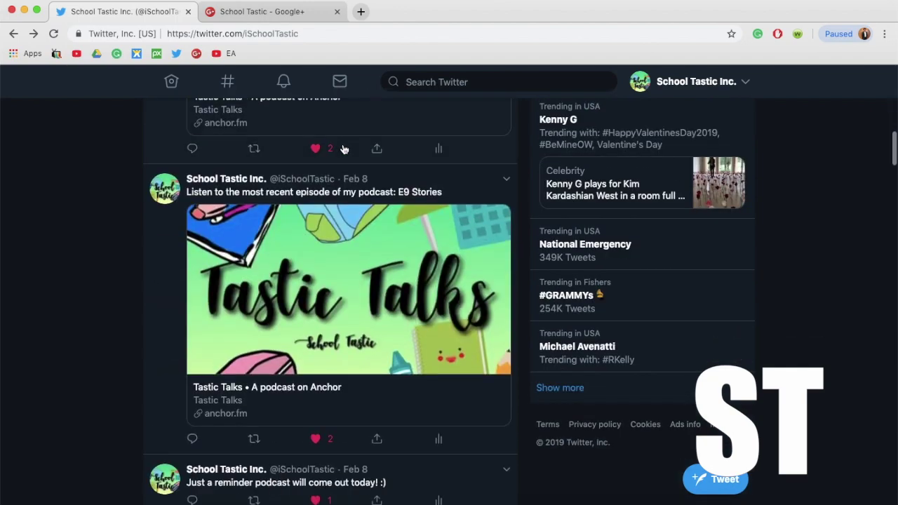
pyautogui.scroll(-5, 344, 149)
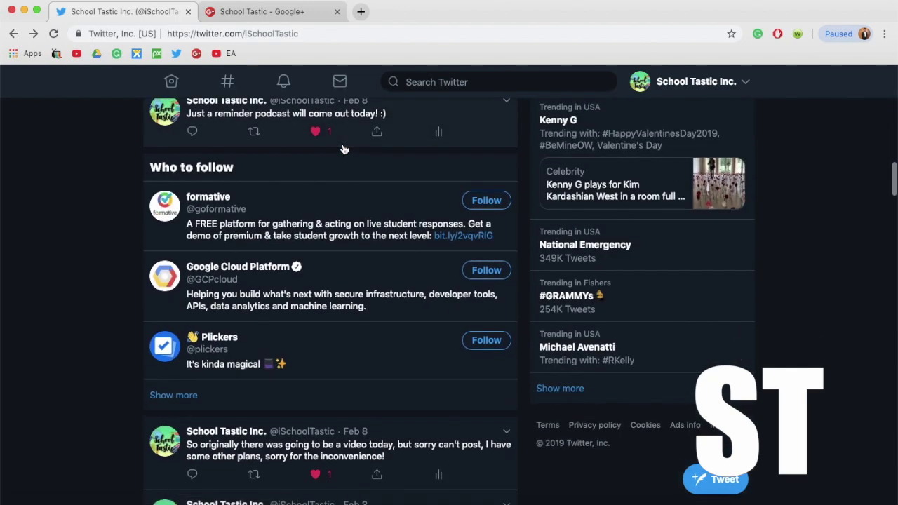
pyautogui.scroll(-10, 343, 148)
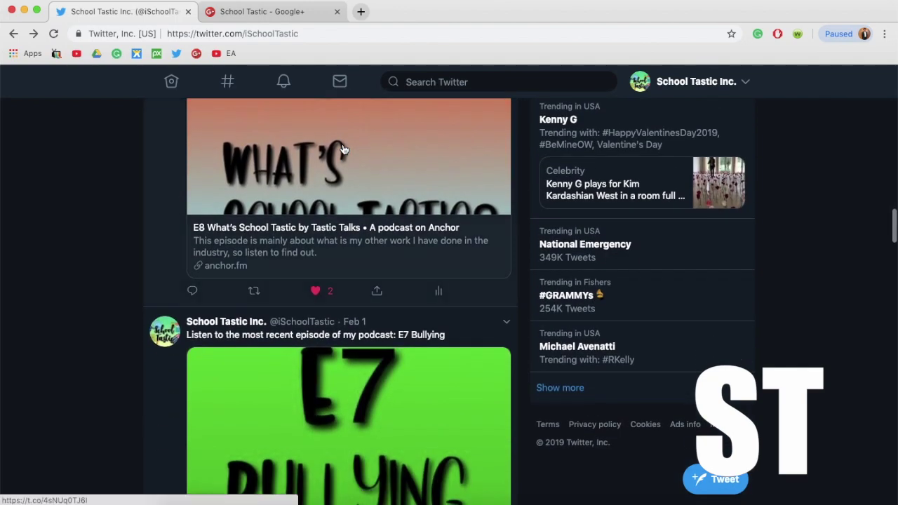
pyautogui.scroll(-15, 344, 149)
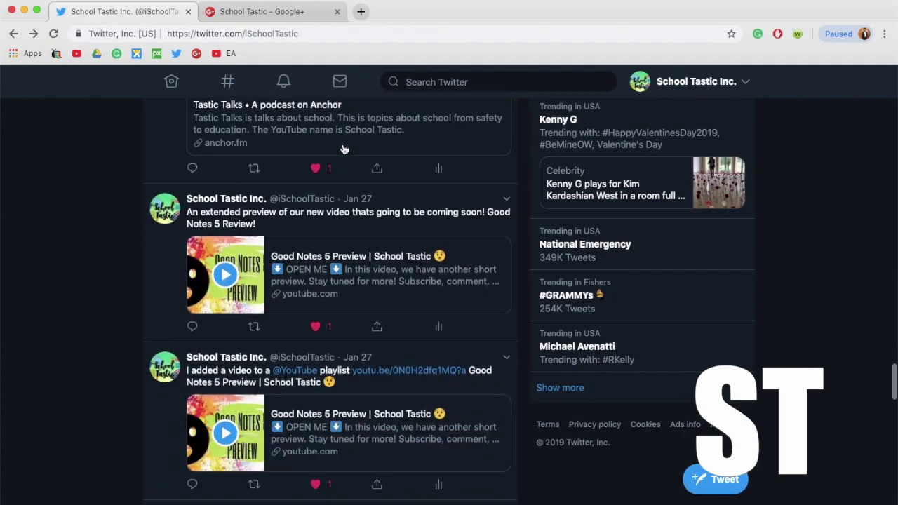
pyautogui.scroll(-10, 344, 149)
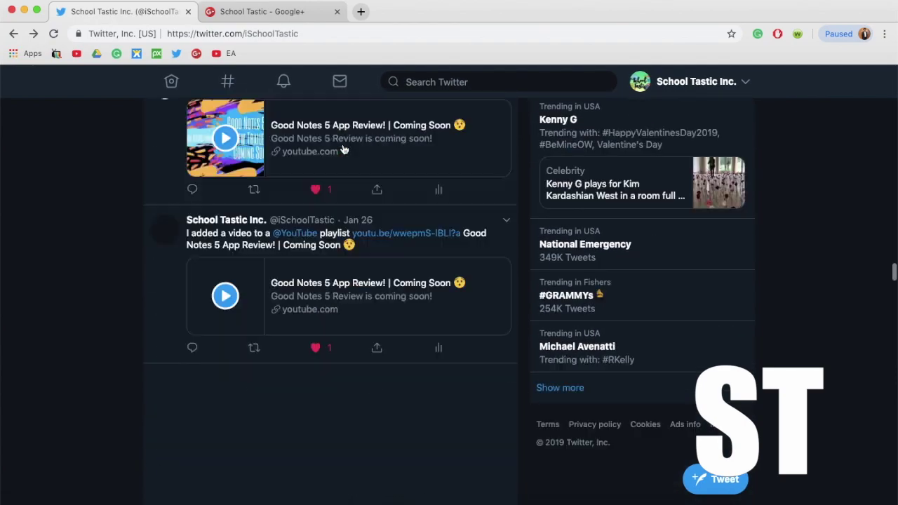
pyautogui.scroll(15, 344, 149)
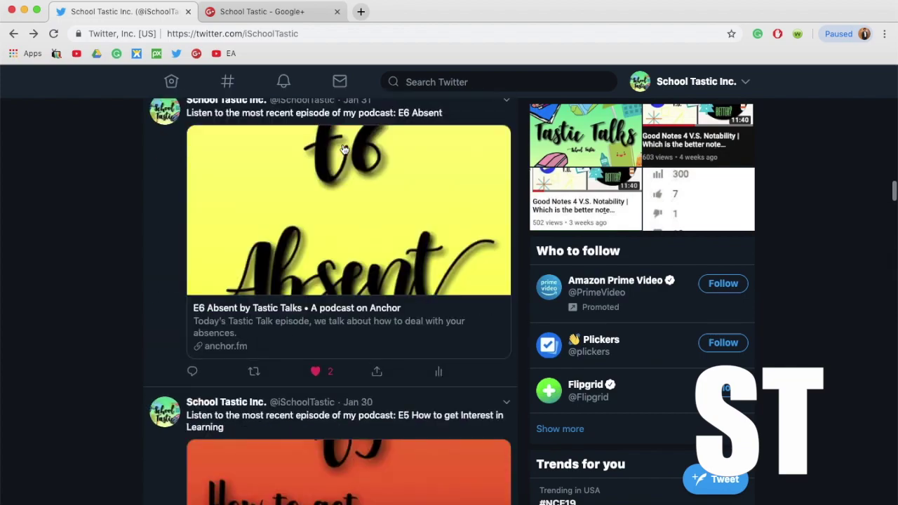
pyautogui.scroll(15, 341, 206)
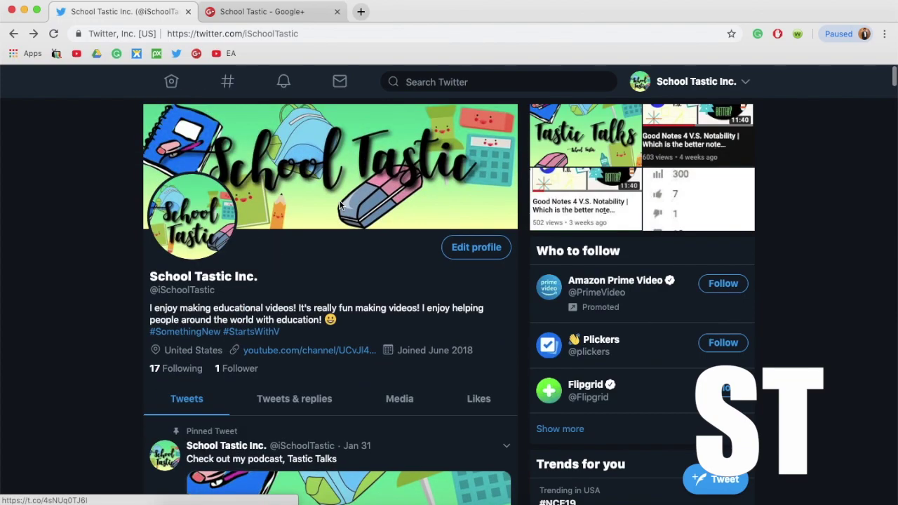
# Step: Open the YouTube channel linked in the Twitter profile and view its banner, website links and official trailer section
pyautogui.click(324, 352)
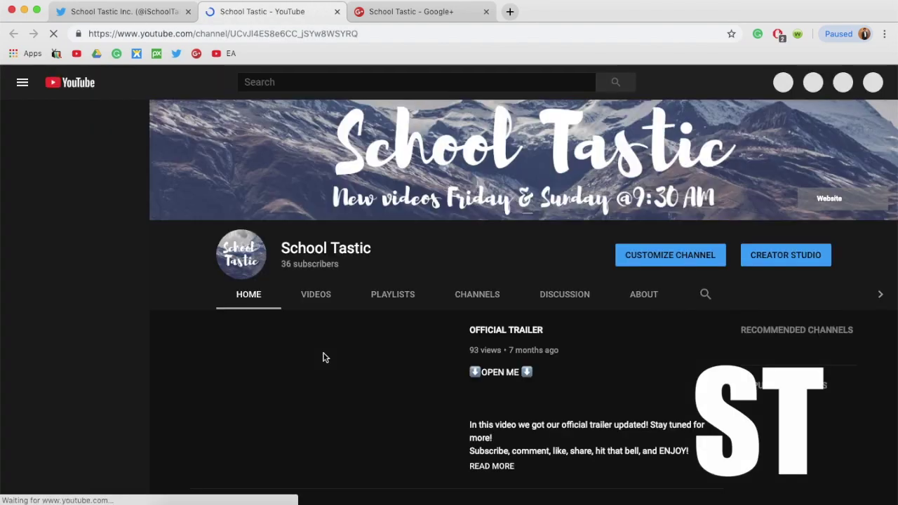
pyautogui.scroll(5, 296, 332)
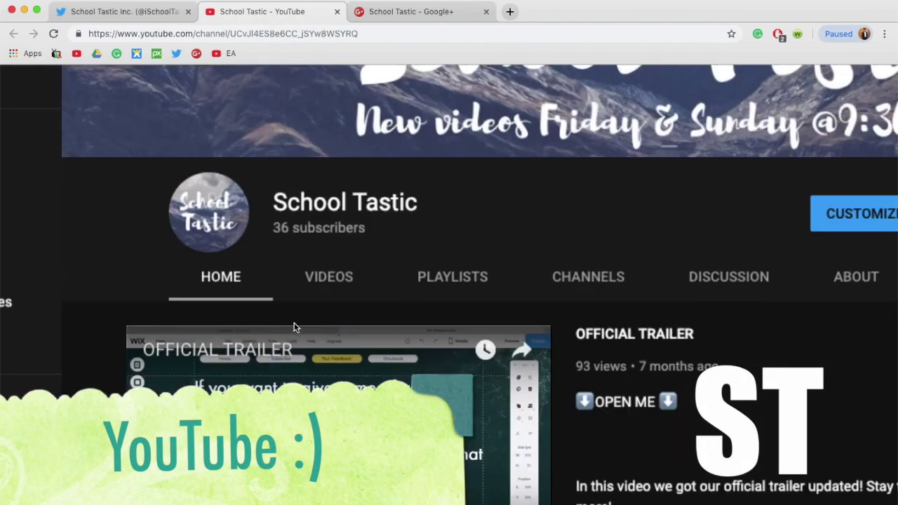
pyautogui.scroll(-5, 267, 465)
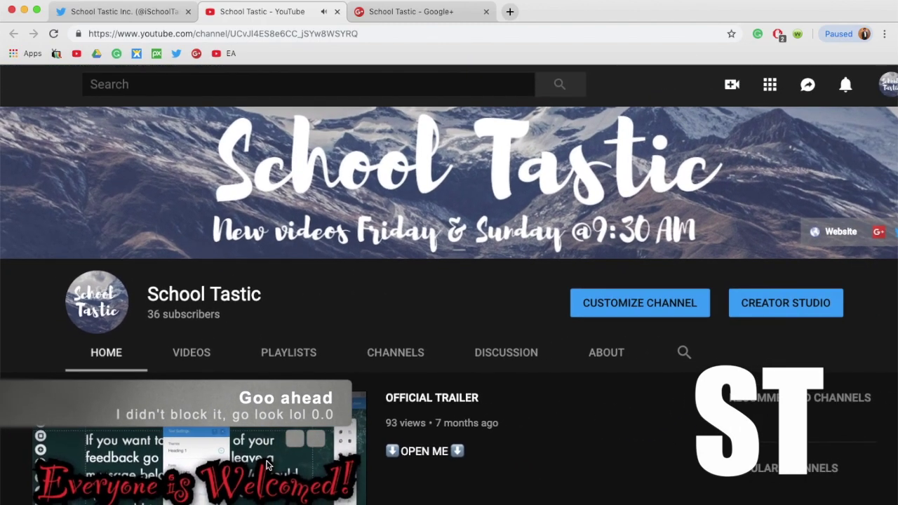
pyautogui.scroll(-3, 315, 377)
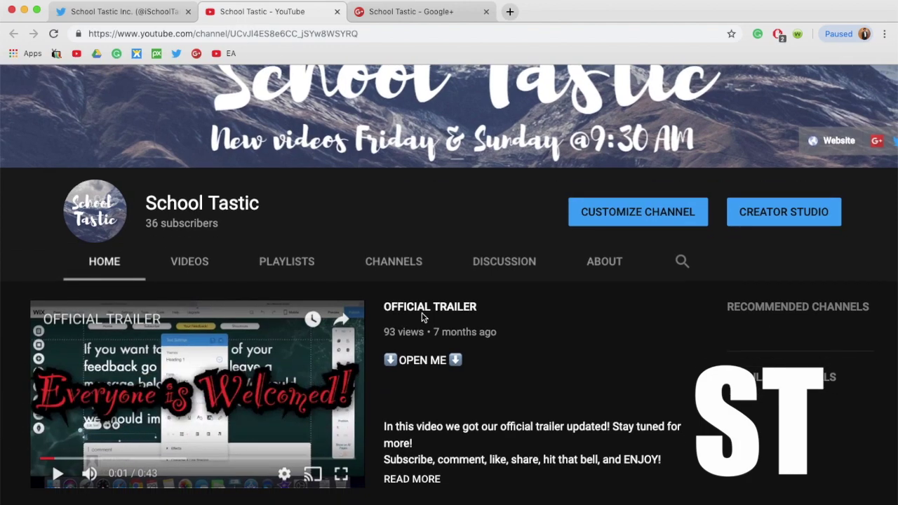
pyautogui.press('super+minus')
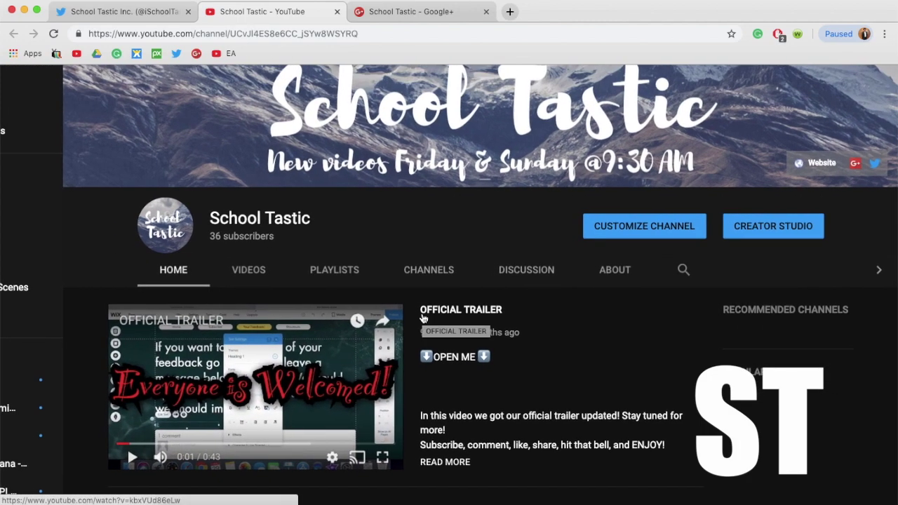
pyautogui.scroll(2, 423, 319)
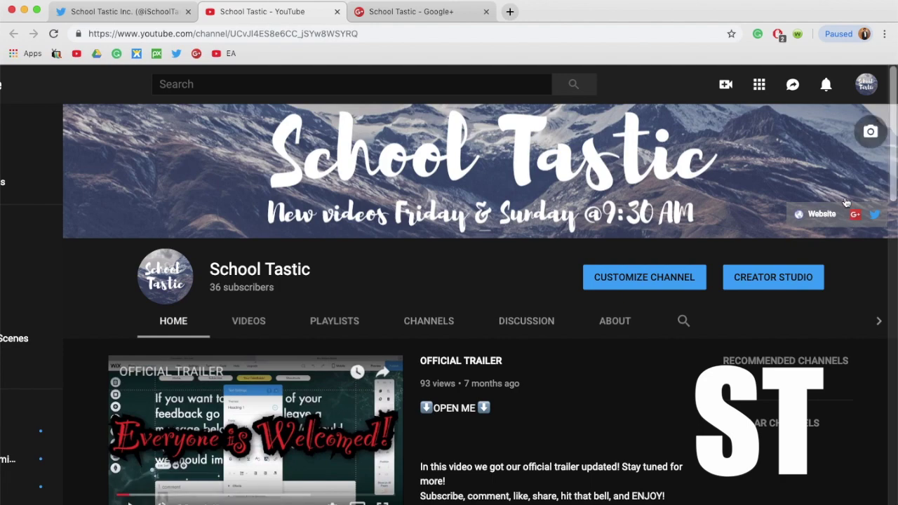
# Step: Browse the YouTube channel's home page, examining the Uploads, Algebra and Journey With Me video sections
pyautogui.scroll(-4, 624, 284)
pyautogui.scroll(-2, 623, 284)
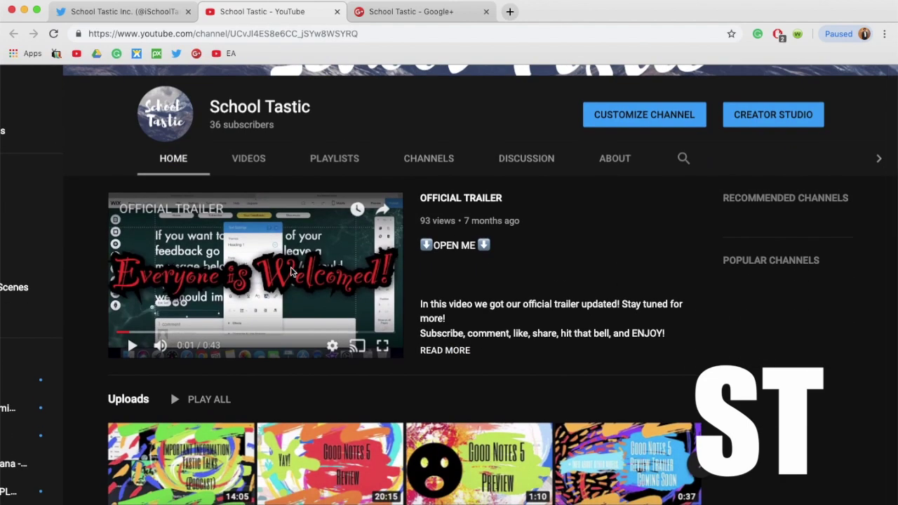
pyautogui.scroll(-7, 421, 196)
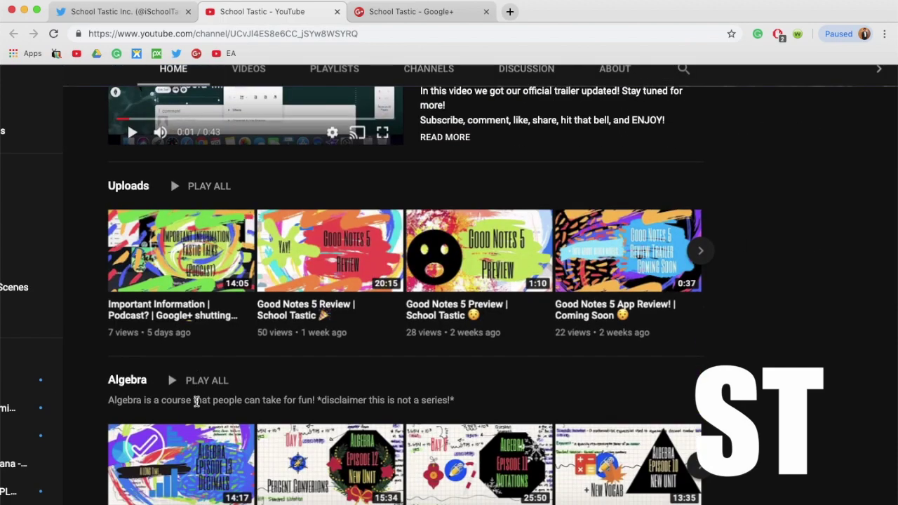
pyautogui.scroll(-5, 204, 376)
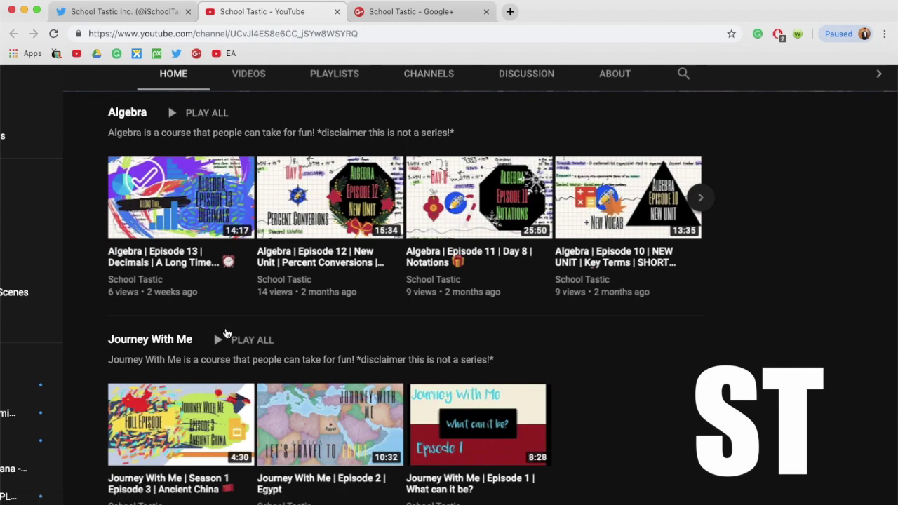
pyautogui.scroll(-1, 224, 330)
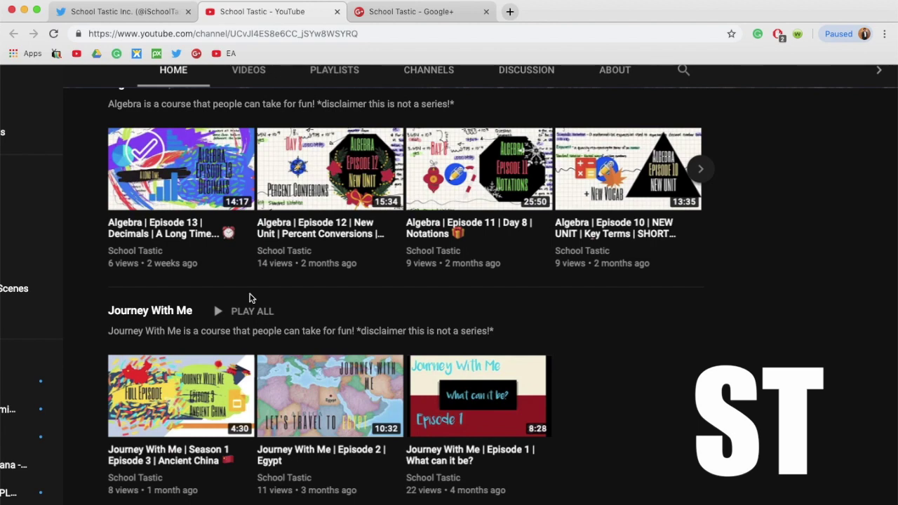
pyautogui.scroll(5, 250, 298)
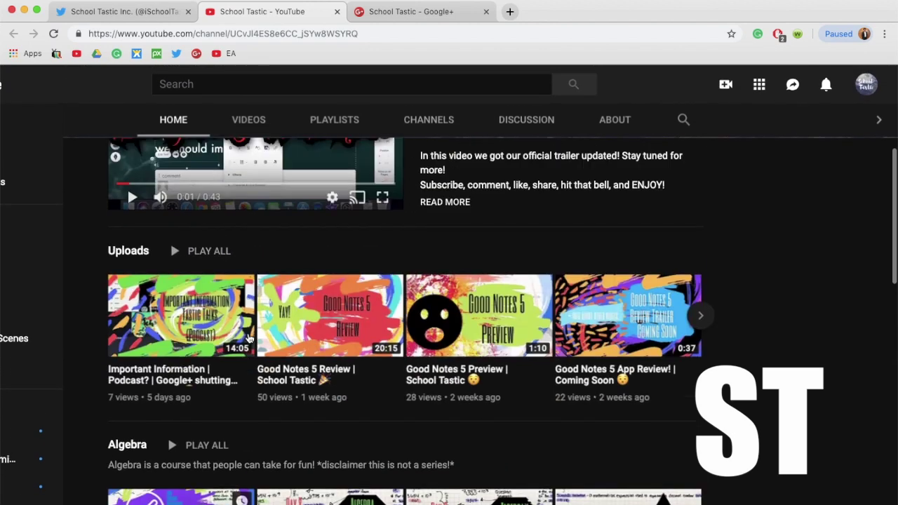
pyautogui.scroll(-6, 249, 338)
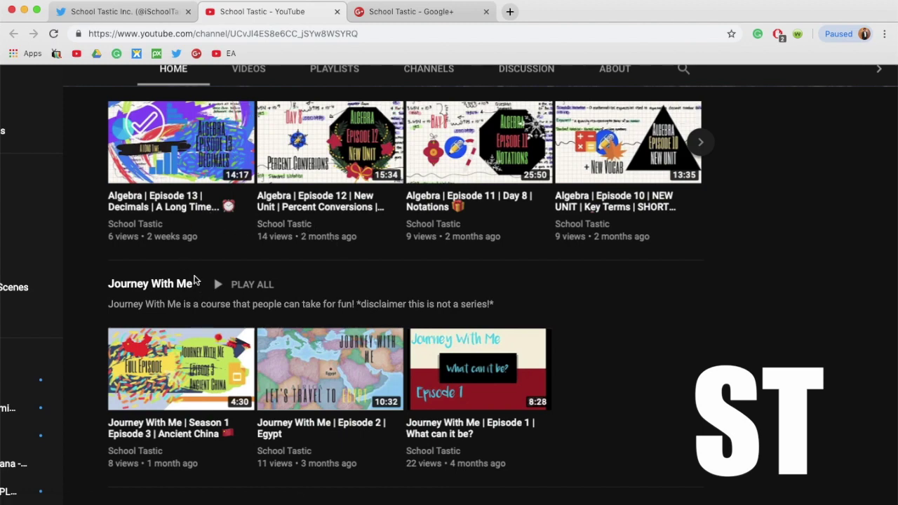
pyautogui.scroll(1, 326, 84)
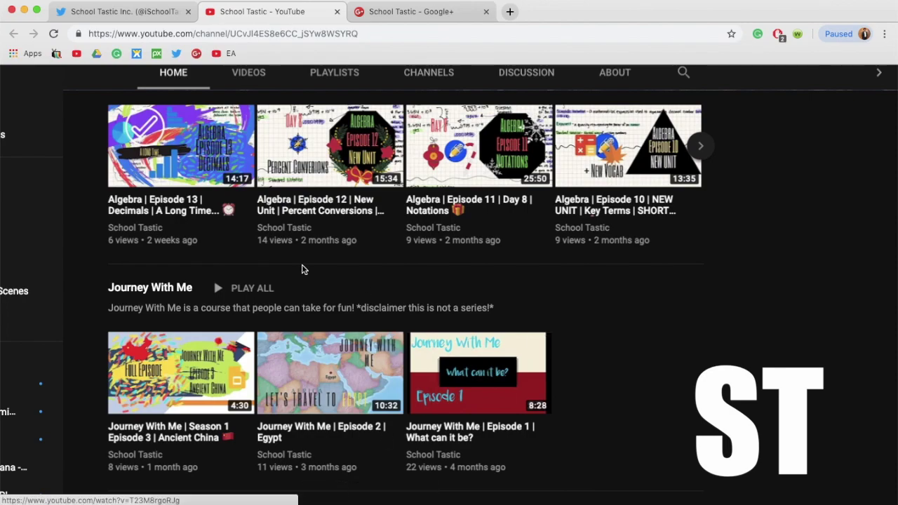
pyautogui.scroll(15, 303, 270)
pyautogui.scroll(-12, 303, 269)
pyautogui.scroll(5, 303, 270)
pyautogui.scroll(-2, 303, 269)
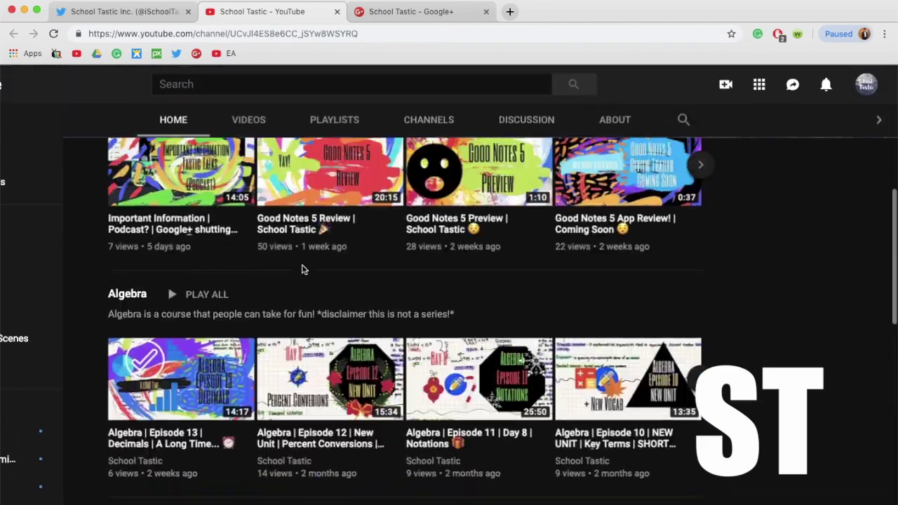
pyautogui.scroll(3, 303, 269)
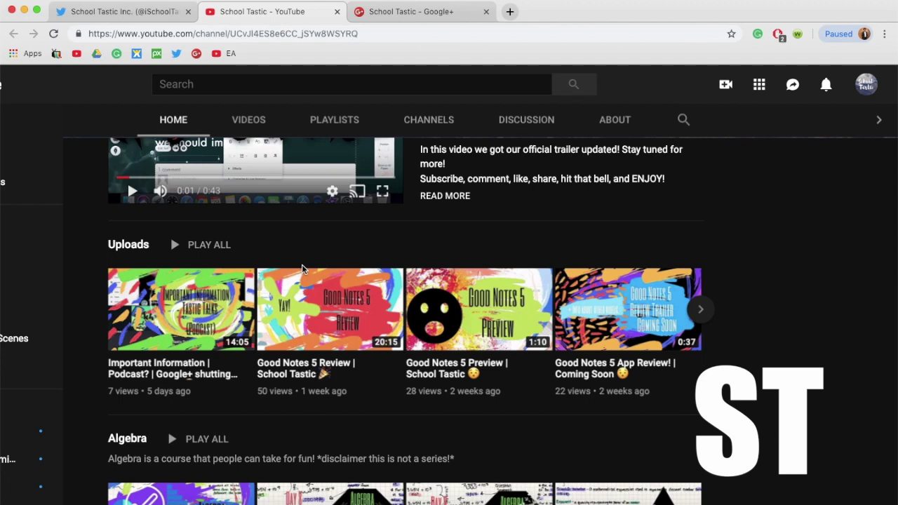
# Step: Open the YouTube channel's About page and examine its description, contact details and stats
pyautogui.click(619, 122)
pyautogui.scroll(-5, 545, 230)
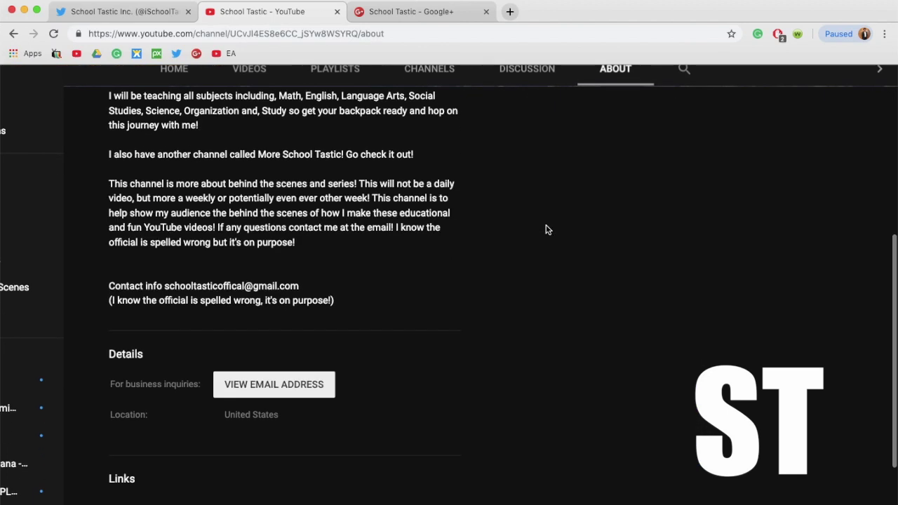
pyautogui.scroll(10, 547, 230)
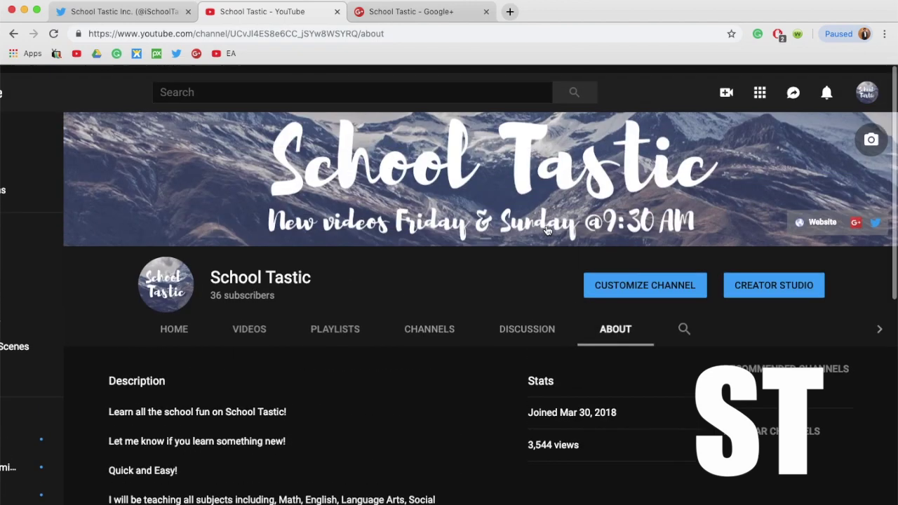
pyautogui.scroll(5, 566, 362)
pyautogui.scroll(-5, 567, 365)
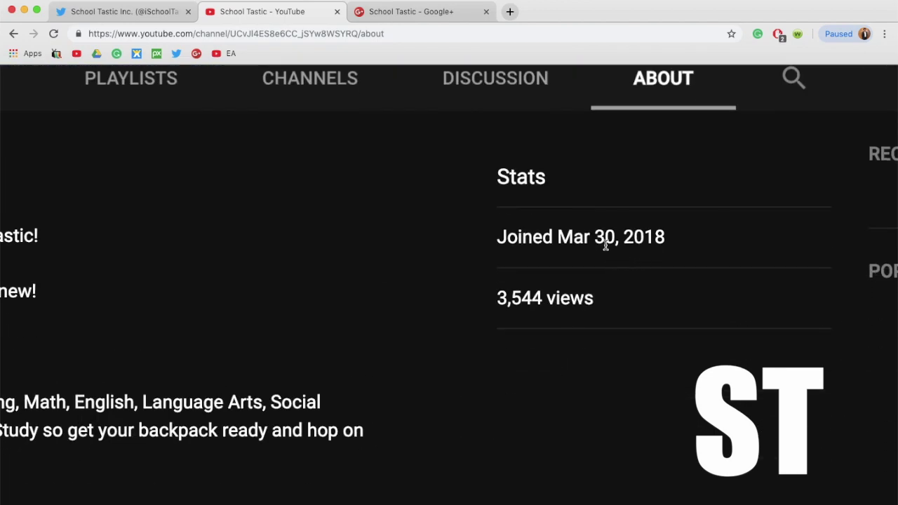
pyautogui.scroll(-5, 585, 377)
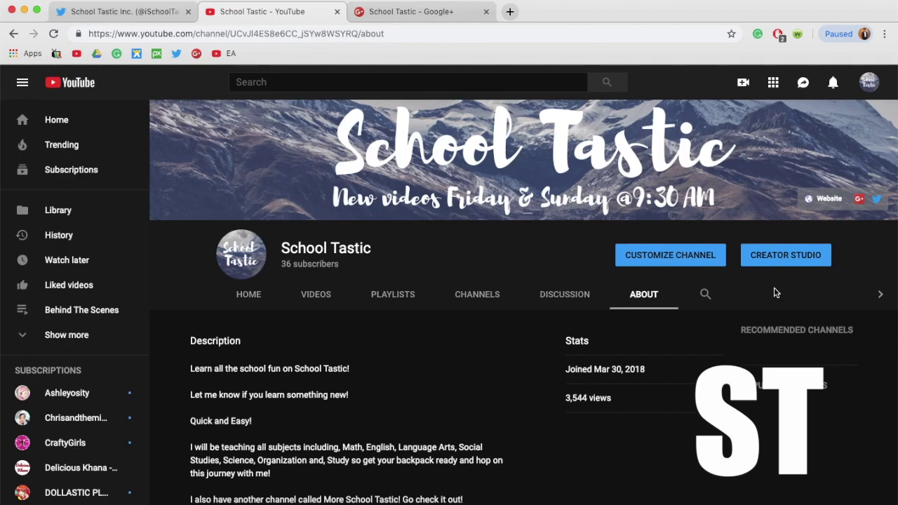
# Step: Open the School Tastic website linked in the channel banner and browse its home page's collab, podcast and featured video sections
pyautogui.click(828, 200)
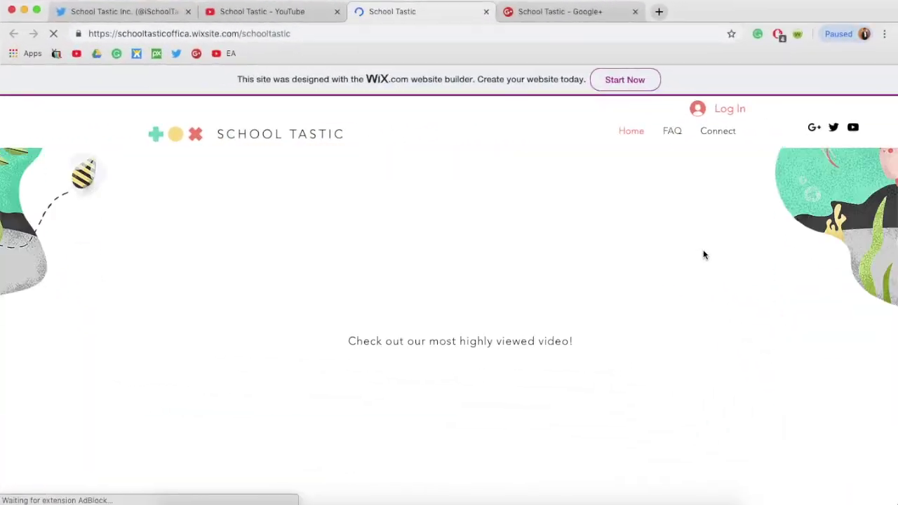
pyautogui.scroll(-3, 683, 308)
pyautogui.scroll(-8, 704, 254)
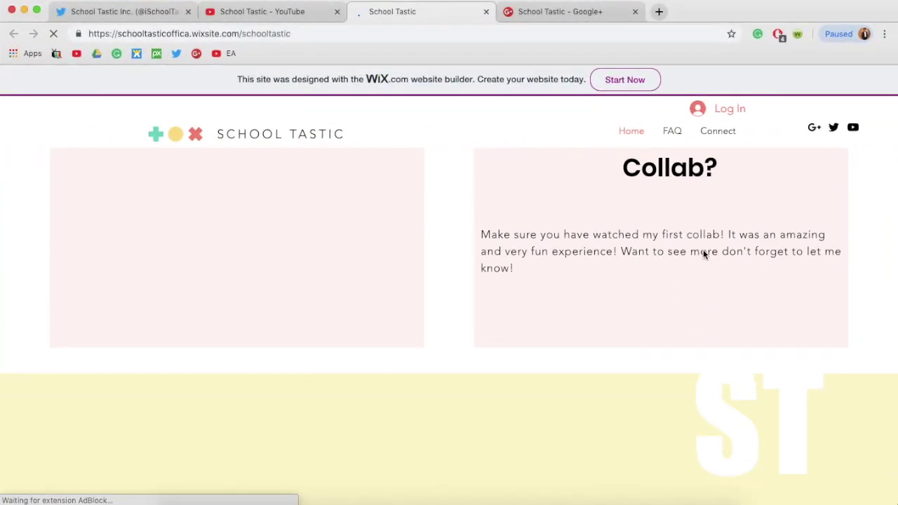
pyautogui.scroll(4, 705, 254)
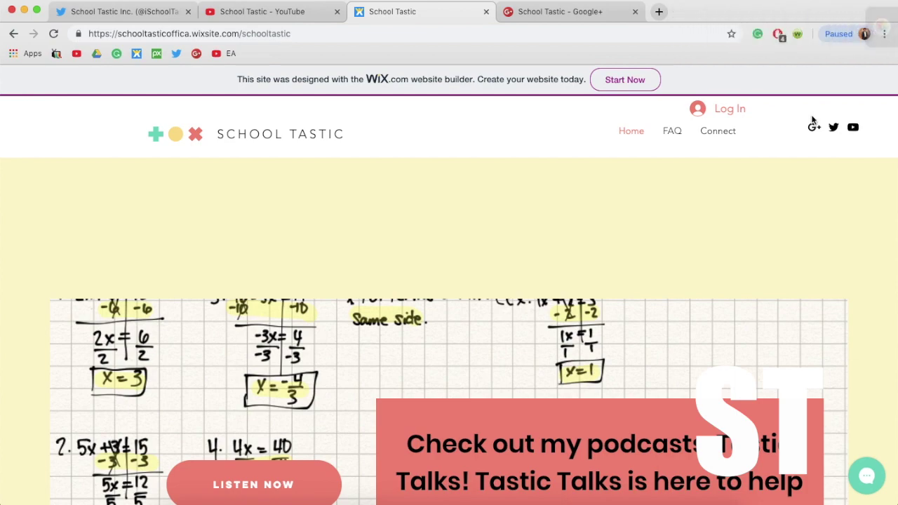
pyautogui.scroll(-10, 728, 265)
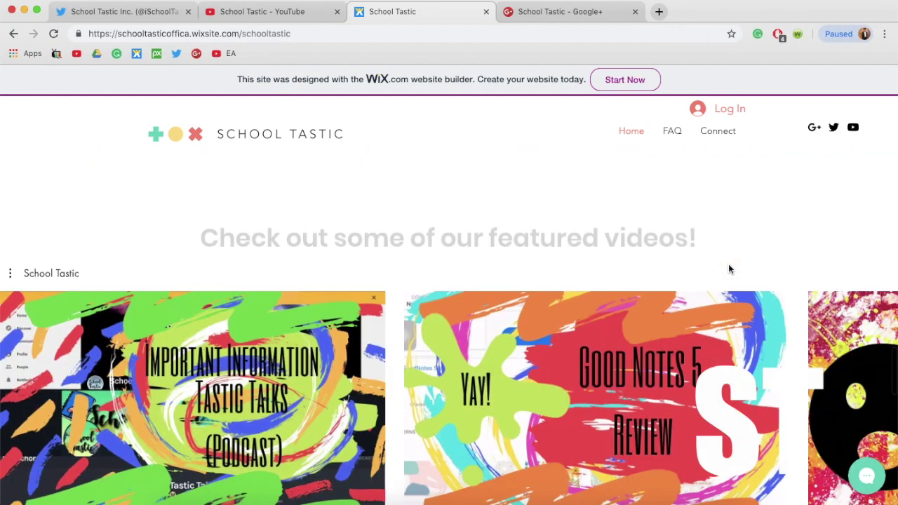
pyautogui.scroll(-4, 728, 268)
pyautogui.scroll(-2, 728, 268)
pyautogui.scroll(-8, 728, 269)
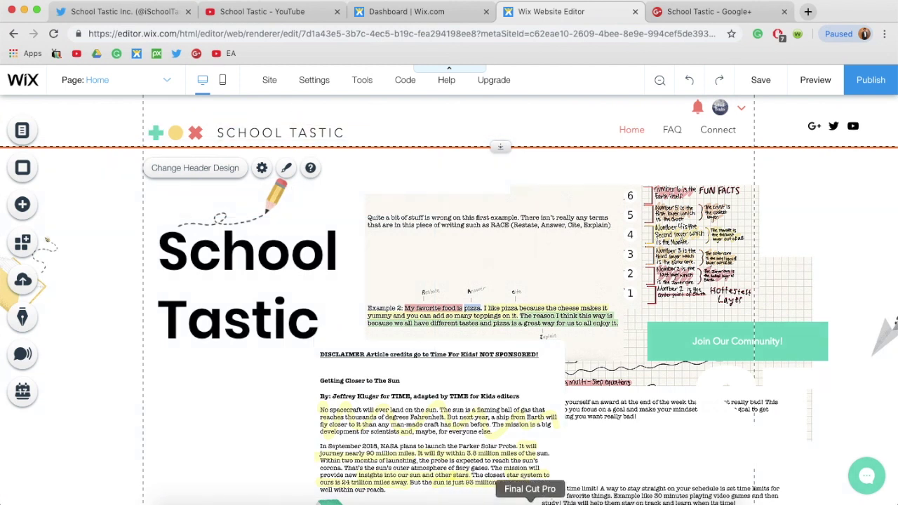
# Step: Switch to Final Cut Pro and open the Master File export settings for the Algebra project
pyautogui.click(529, 499)
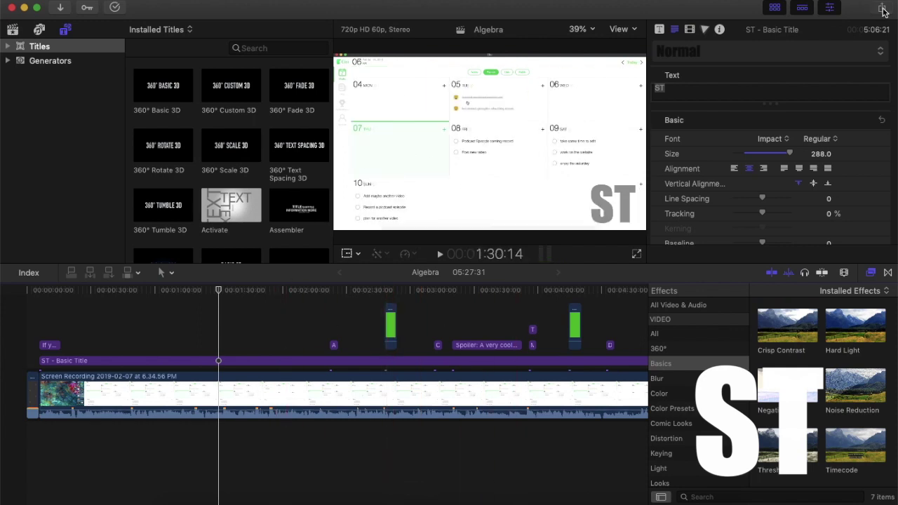
pyautogui.click(882, 7)
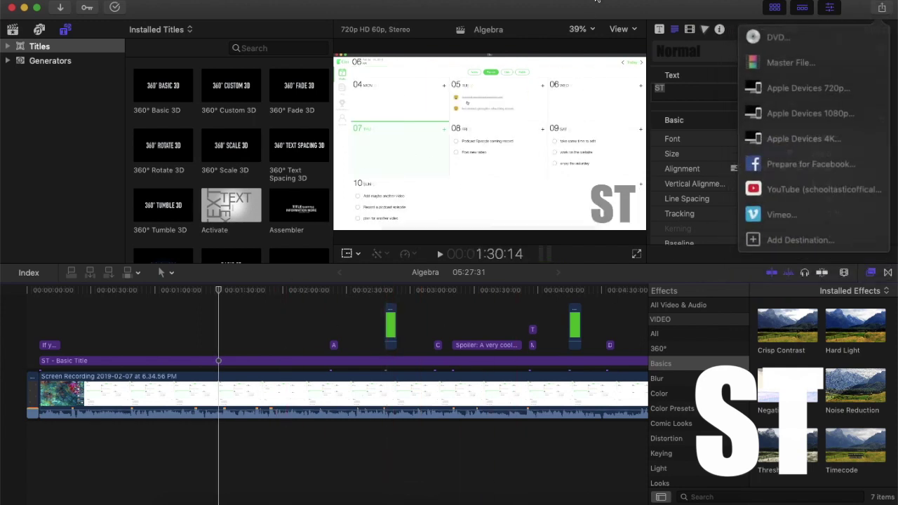
pyautogui.click(770, 63)
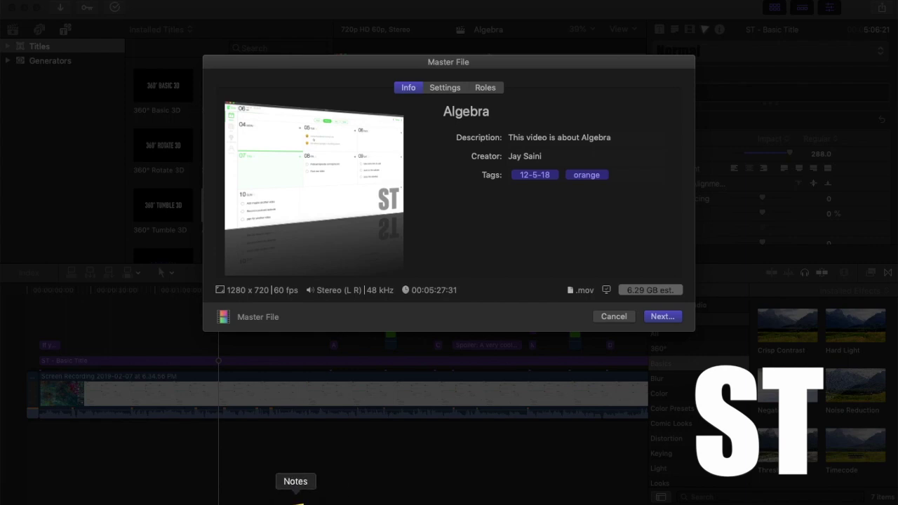
# Step: Copy the School Tastic note's text in Notes from the OPEN ME line to its end and return to Final Cut Pro
pyautogui.click(296, 499)
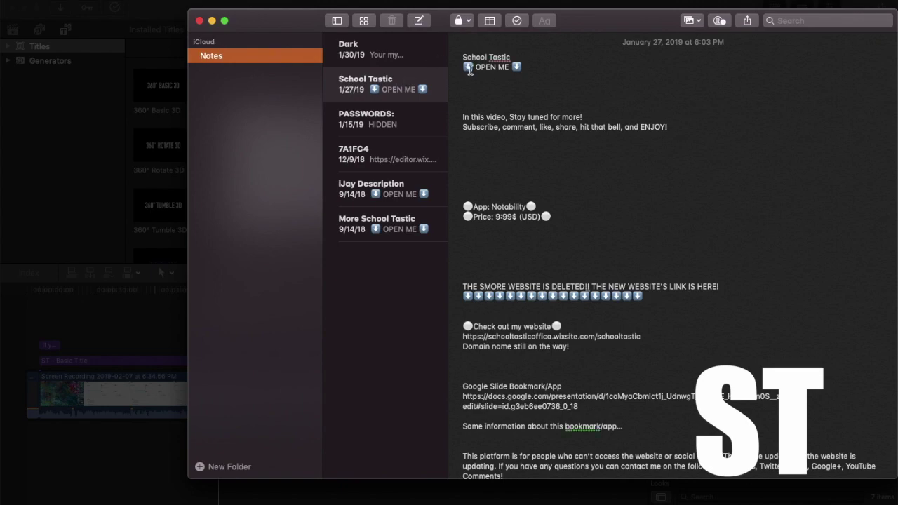
pyautogui.moveTo(469, 69); pyautogui.dragTo(533, 491)
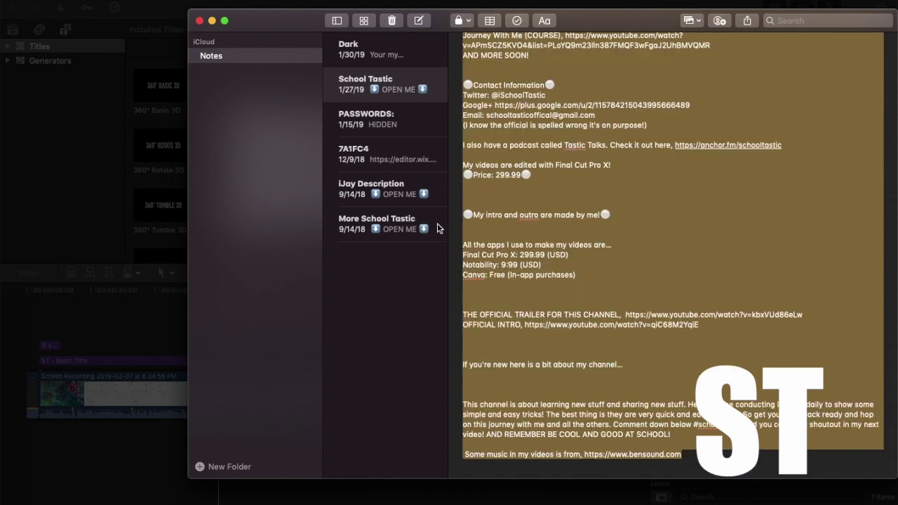
pyautogui.press('super+Tab')
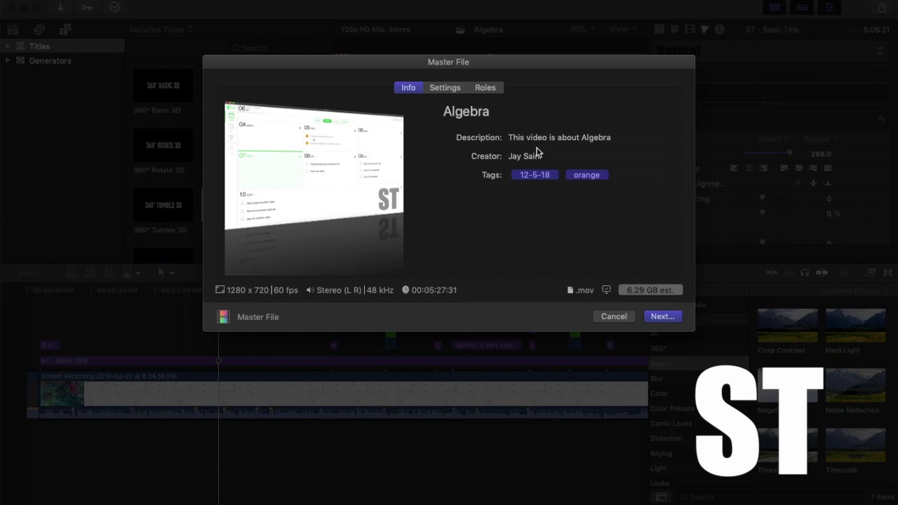
# Step: Replace the master file's title with "Mac App Review!! | Elisi | Is it useful? | School Tastic |"
pyautogui.click(486, 113)
pyautogui.doubleClick(490, 115)
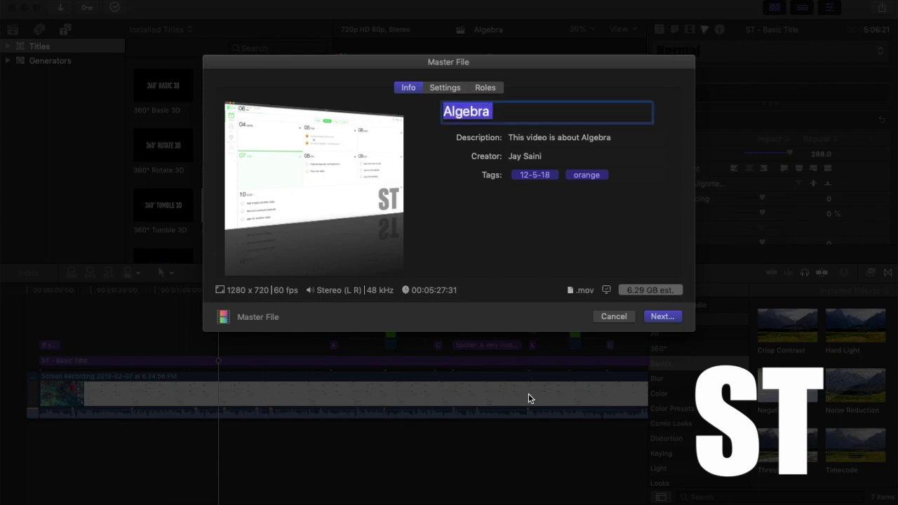
pyautogui.write('Mac ')
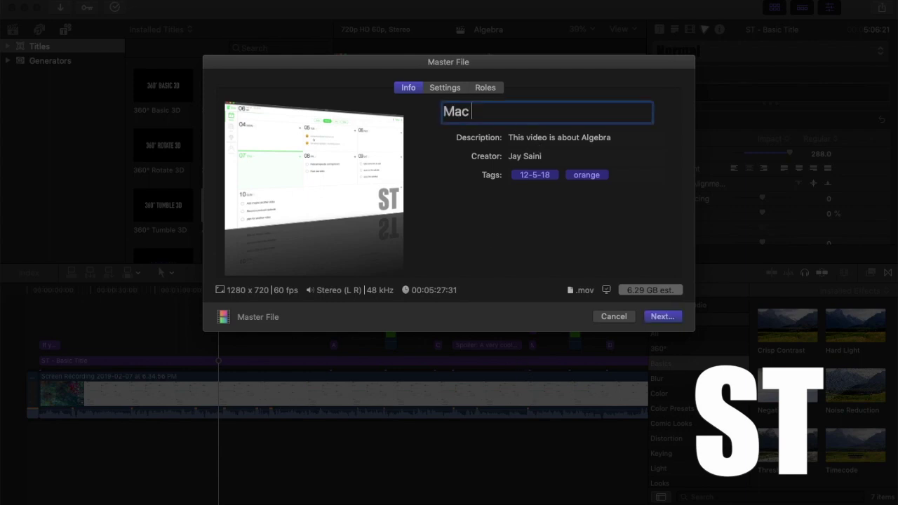
pyautogui.write('App Review')
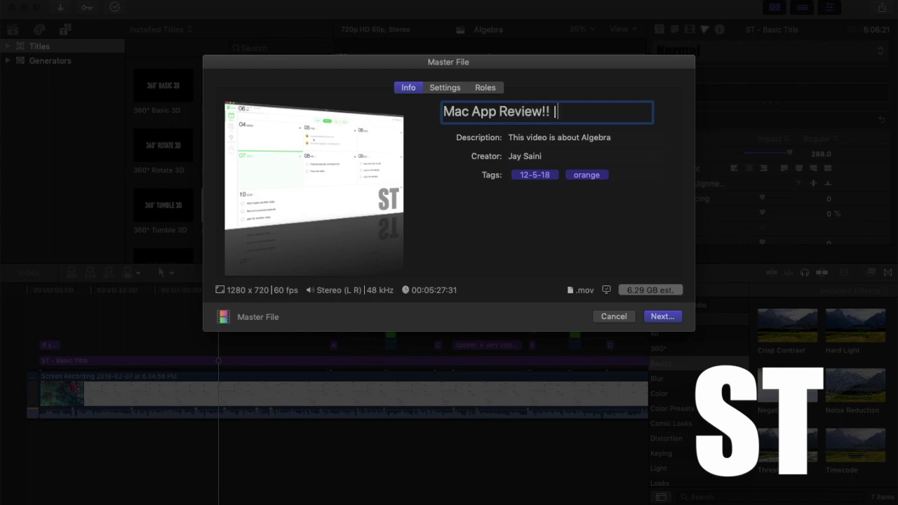
pyautogui.write('!! | E')
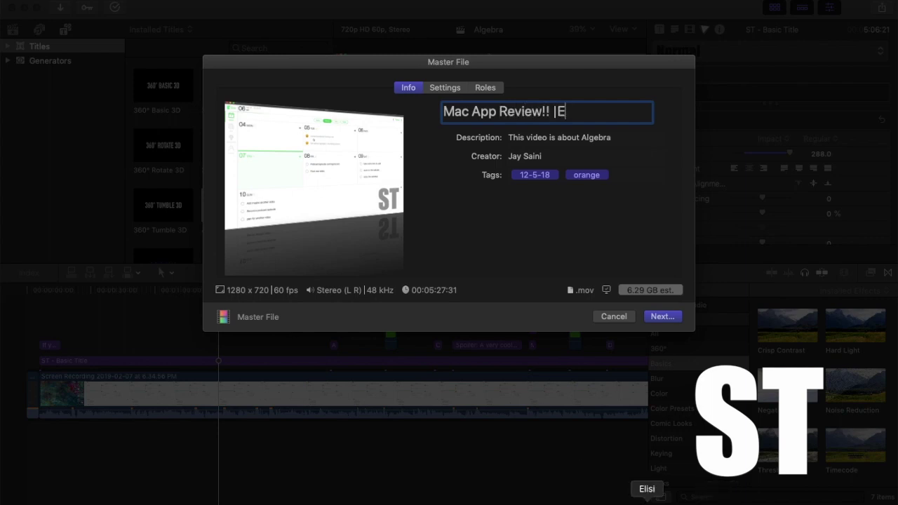
pyautogui.write('lisi')
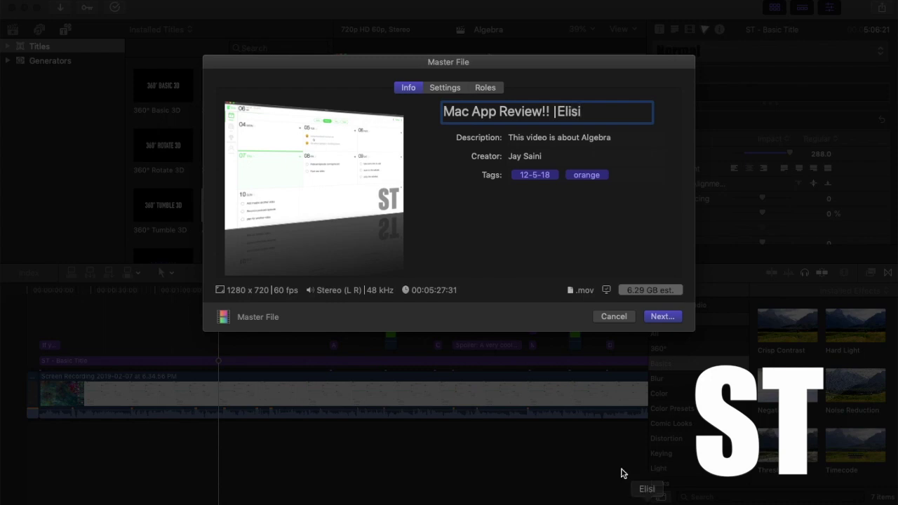
pyautogui.click(559, 112)
pyautogui.click(594, 112)
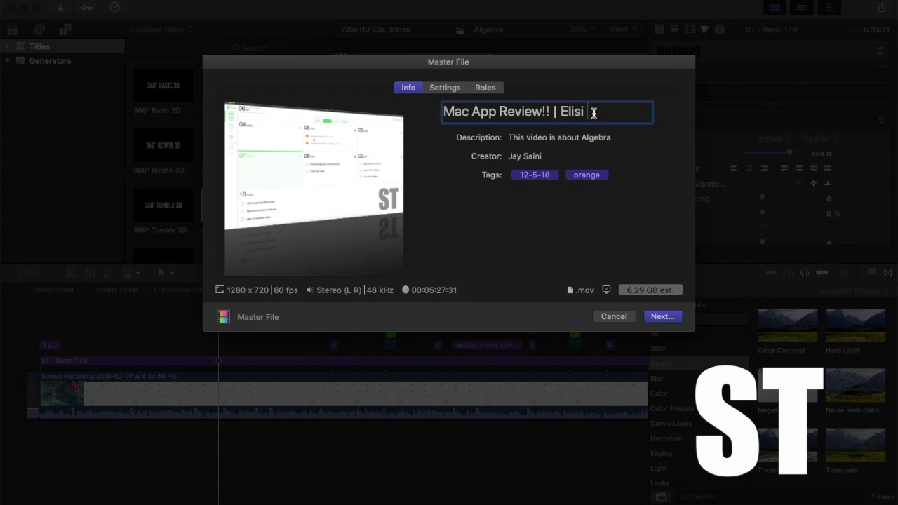
pyautogui.write('| W')
pyautogui.press('BackSpace')
pyautogui.write('Is it useful? | S')
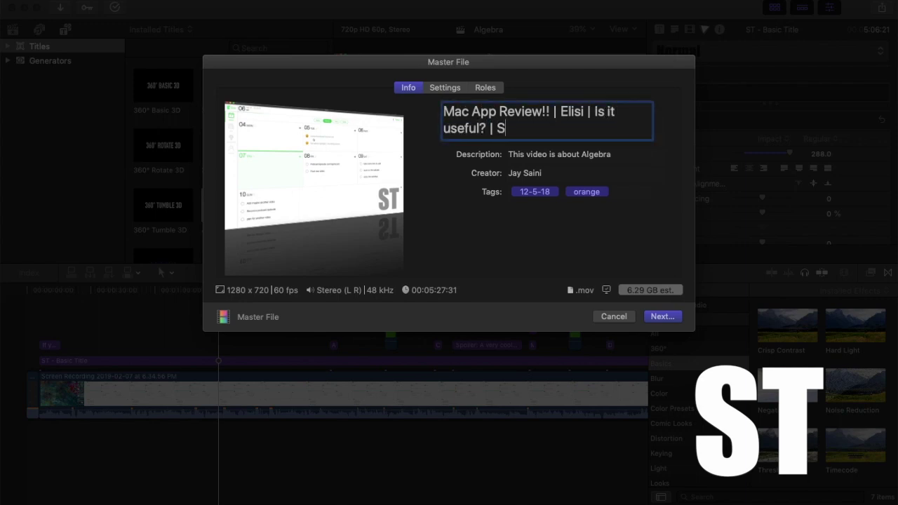
pyautogui.write('chool Tastic |')
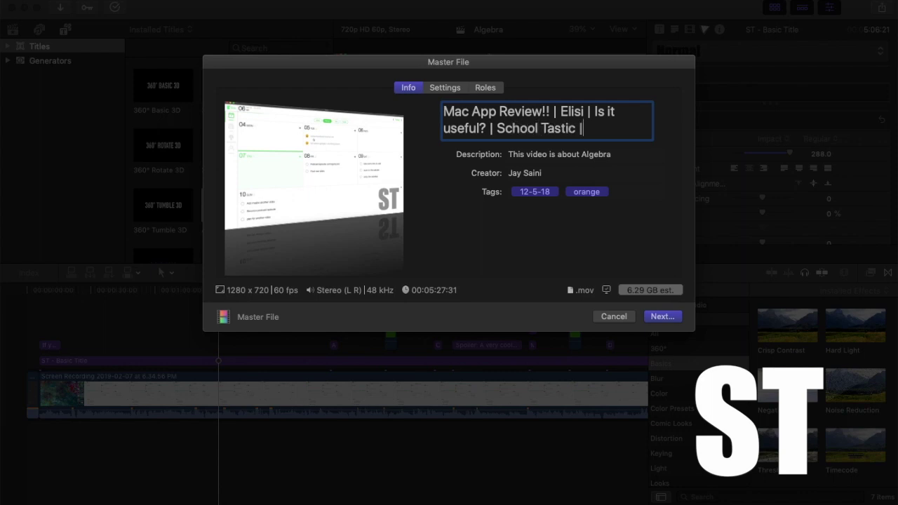
# Step: Search the emoji picker for "wonder" and add the thinking-face emoji to the end of the title
pyautogui.click(170, 3)
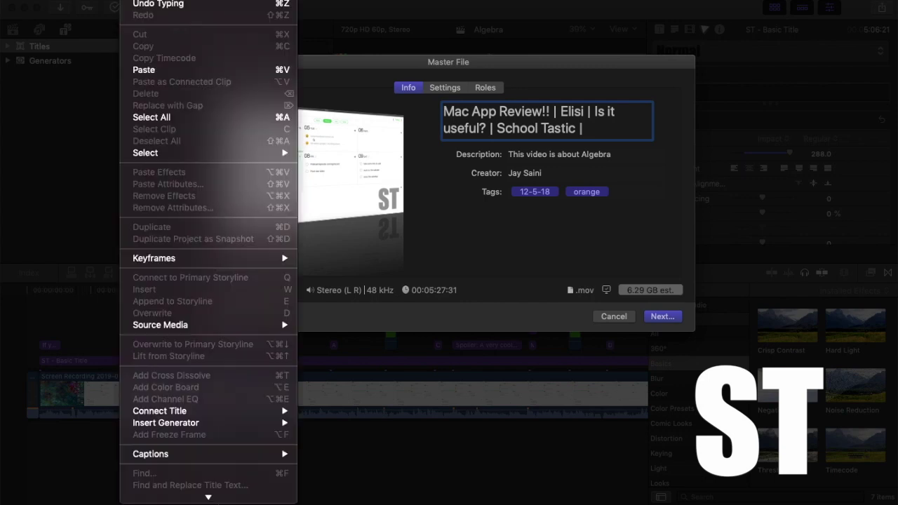
pyautogui.scroll(-2, 194, 203)
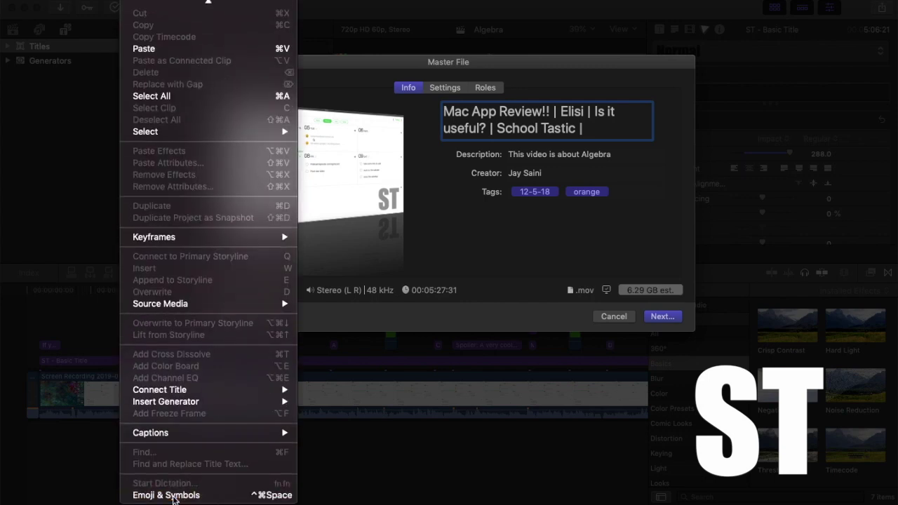
pyautogui.click(177, 498)
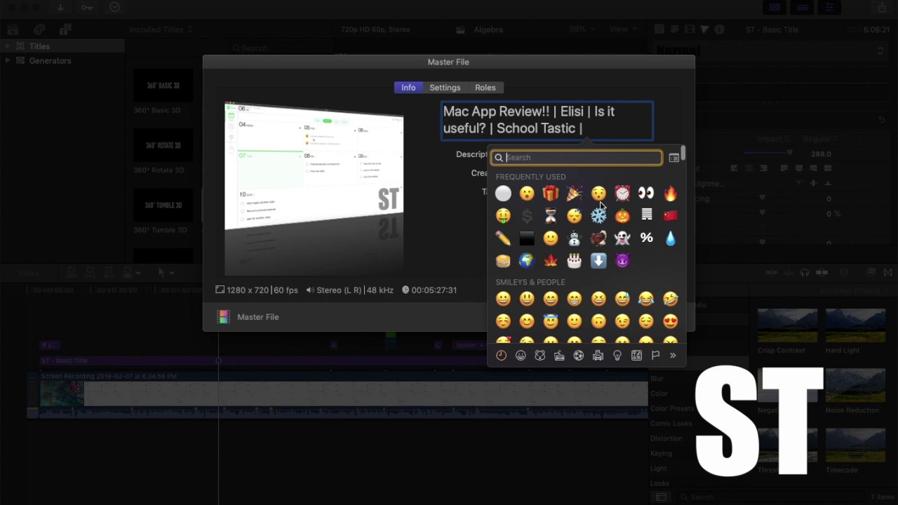
pyautogui.write('wonder')
pyautogui.press('Down')
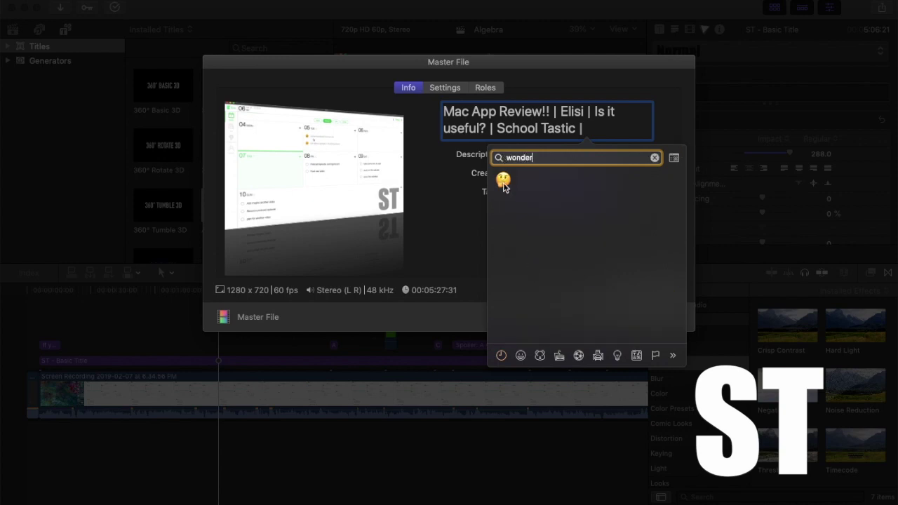
pyautogui.press('Return')
# Step: Replace the description with the copied note text and insert "we have an app review!" after "In this video,", moving "Stay tuned for more!" to its own line
pyautogui.tripleClick(568, 155)
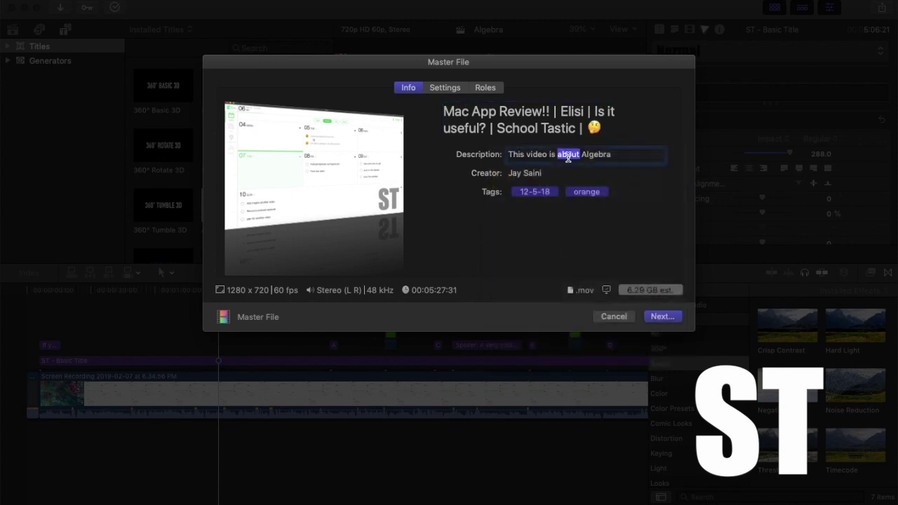
pyautogui.write('⬇️ OPEN ME ⬇️     In this video, Stay tuned for more! Subscribe, comment, like, share, hit that bell, and ENJOY!')
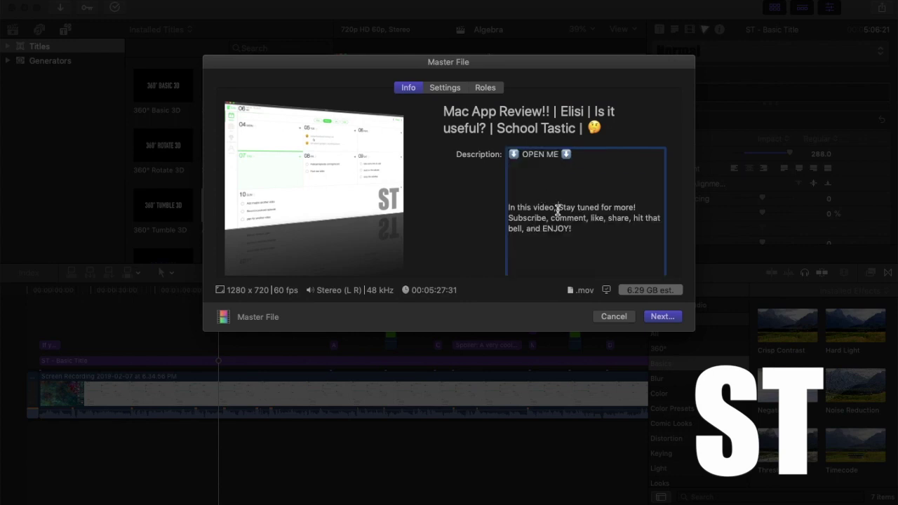
pyautogui.click(558, 209)
pyautogui.write('we have ')
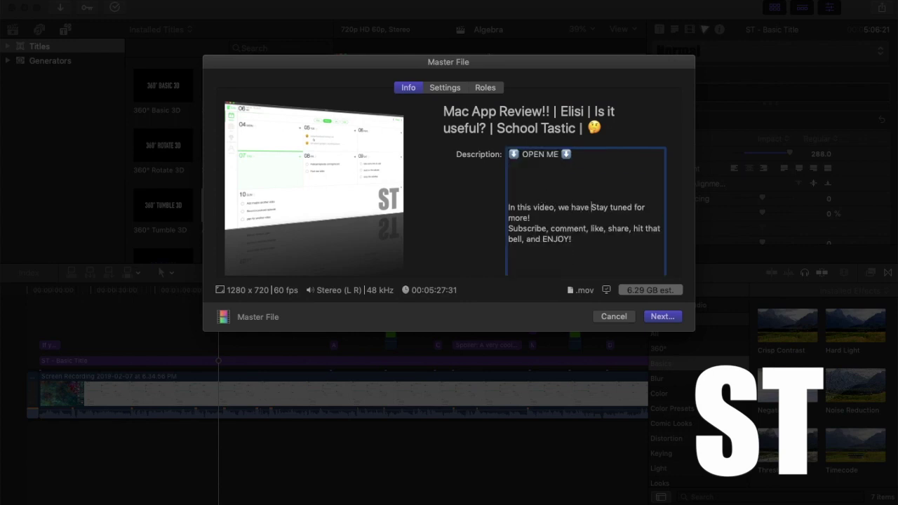
pyautogui.write('an app re')
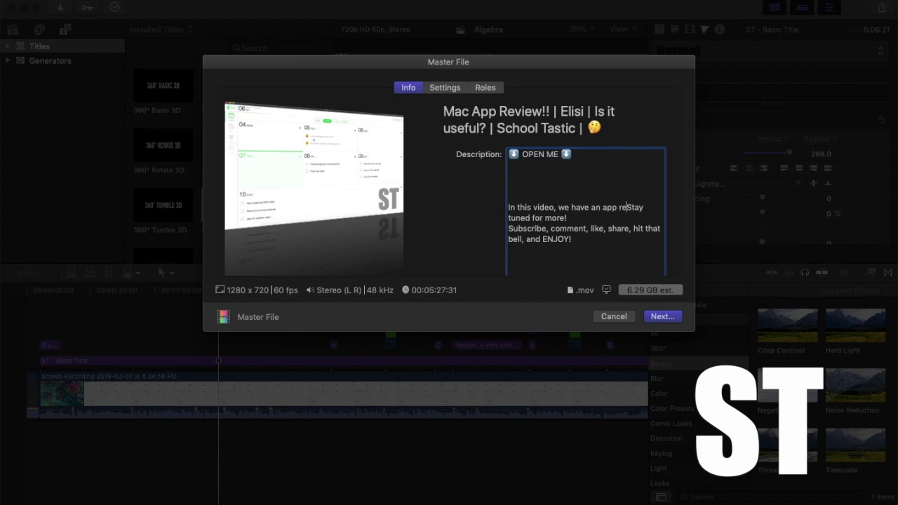
pyautogui.write('view!')
pyautogui.press('Return')
pyautogui.press('BackSpace')
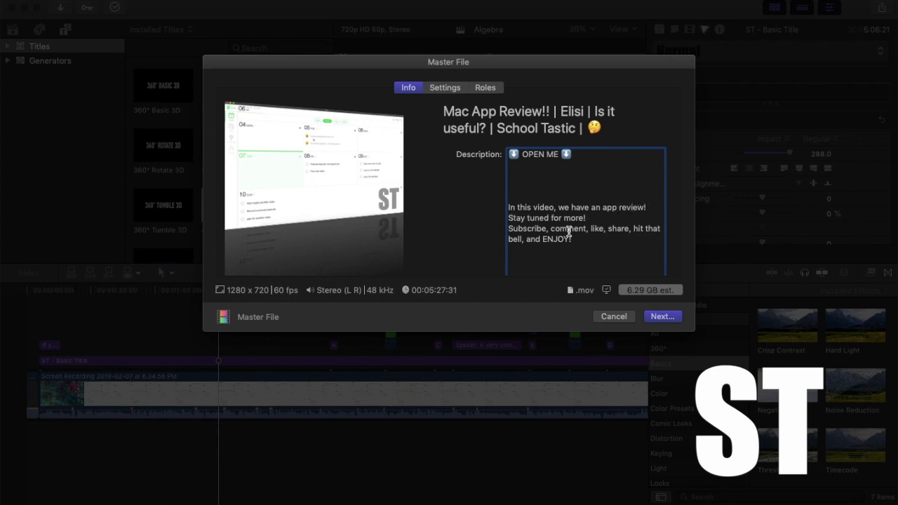
# Step: Change the app name in the description's App line to "Elisi"
pyautogui.scroll(-5, 571, 232)
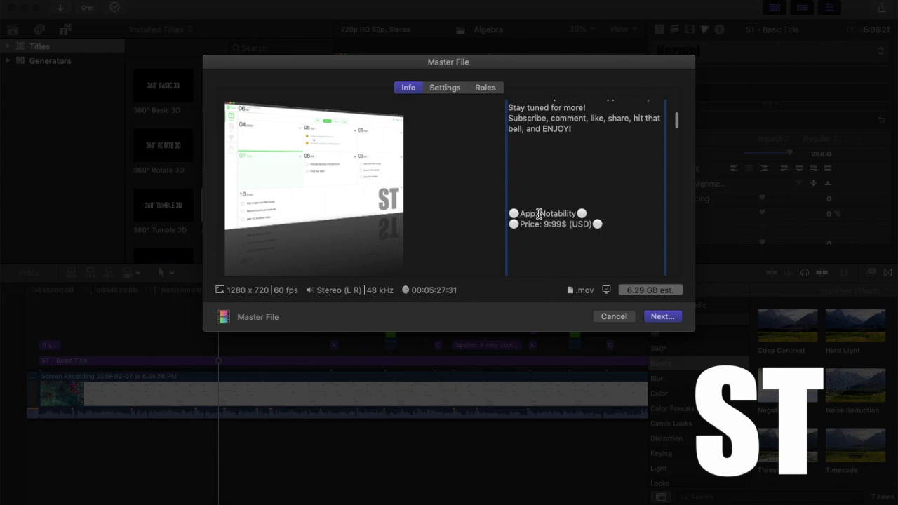
pyautogui.moveTo(539, 213); pyautogui.dragTo(576, 214)
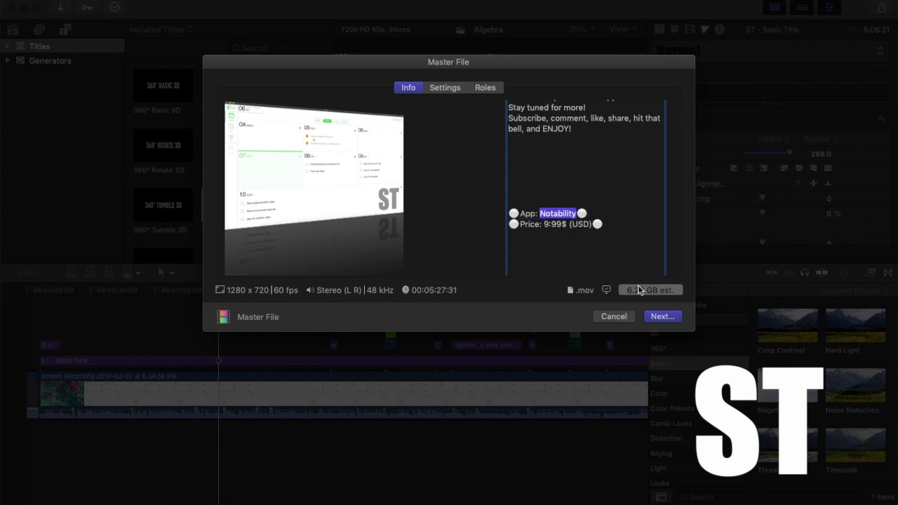
pyautogui.press('BackSpace')
pyautogui.write('Elisi')
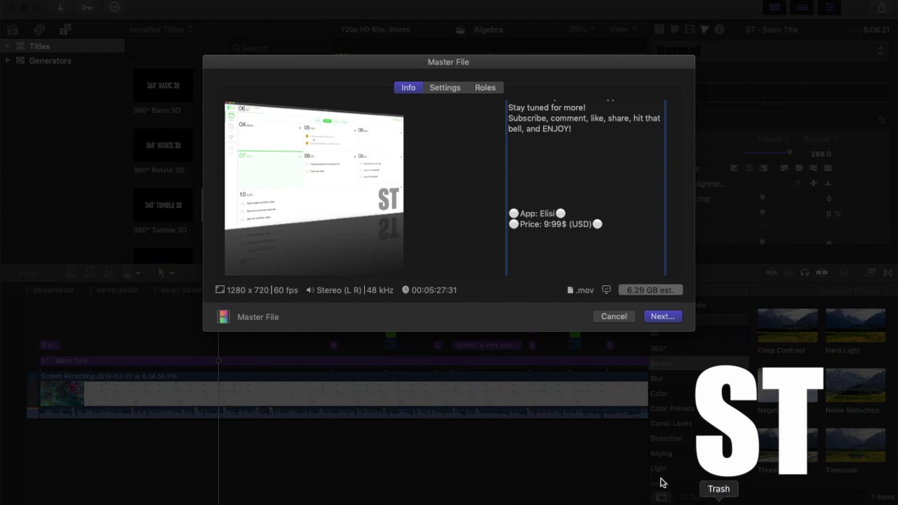
# Step: Replace the price in the description's Price line with "Free (Mac Store Only!)"
pyautogui.moveTo(544, 224); pyautogui.dragTo(592, 224)
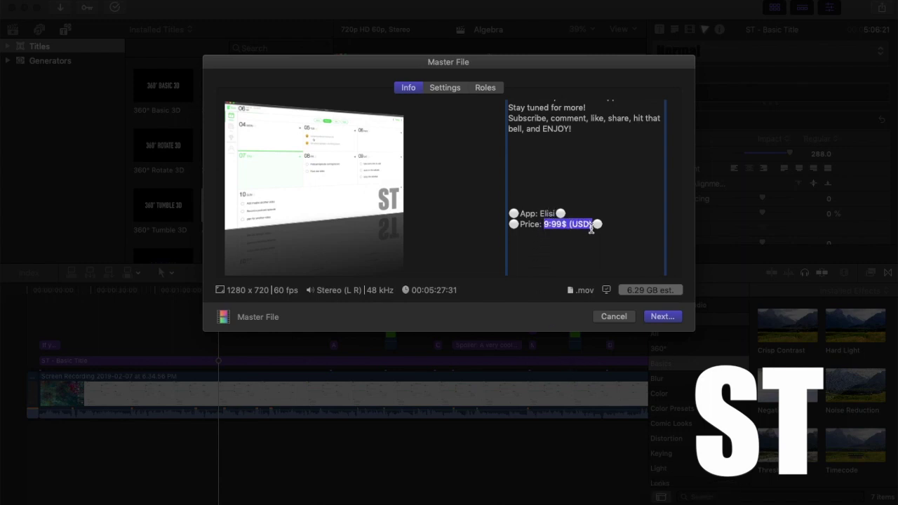
pyautogui.write('Free')
pyautogui.write(' (MacO')
pyautogui.write('s')
pyautogui.press('BackSpace')
pyautogui.press('BackSpace')
pyautogui.press('BackSpace')
pyautogui.press('BackSpace')
pyautogui.press('BackSpace')
pyautogui.press('BackSpace')
pyautogui.write('macOs')
pyautogui.press('BackSpace')
pyautogui.press('BackSpace')
pyautogui.press('BackSpace')
pyautogui.press('BackSpace')
pyautogui.press('BackSpace')
pyautogui.press('BackSpace')
pyautogui.write('Mac Store Only')
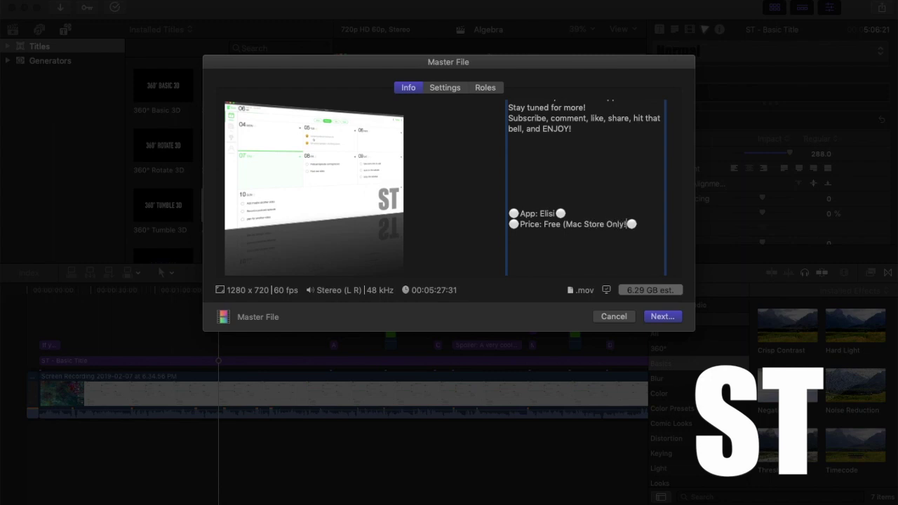
pyautogui.scroll(-2, 601, 251)
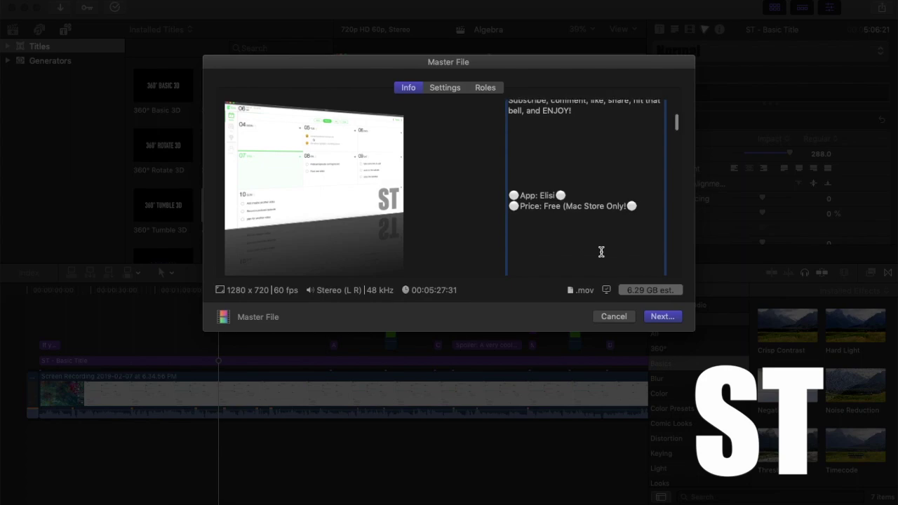
pyautogui.write('!)')
pyautogui.scroll(-15, 603, 227)
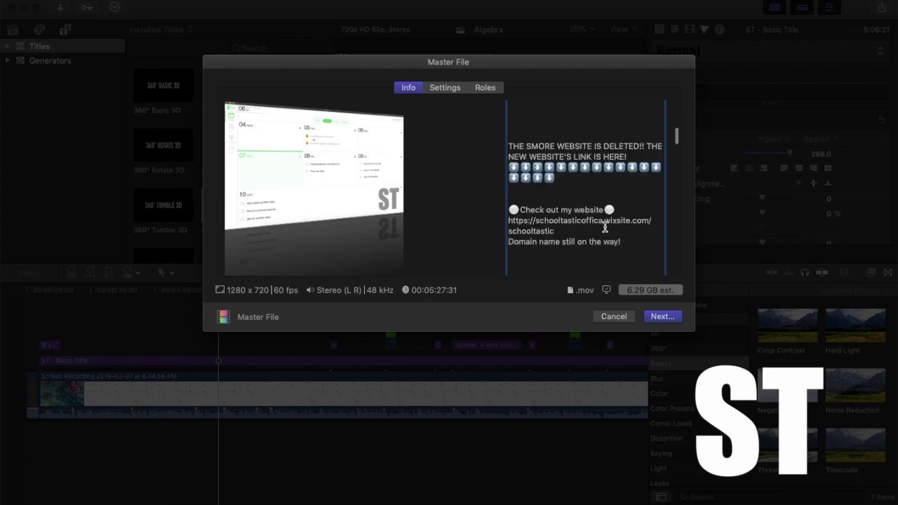
# Step: Replace the Master File export's tags with #ST, #AppReview, #Elisi, #Cool and #5Stars
pyautogui.scroll(-10, 605, 227)
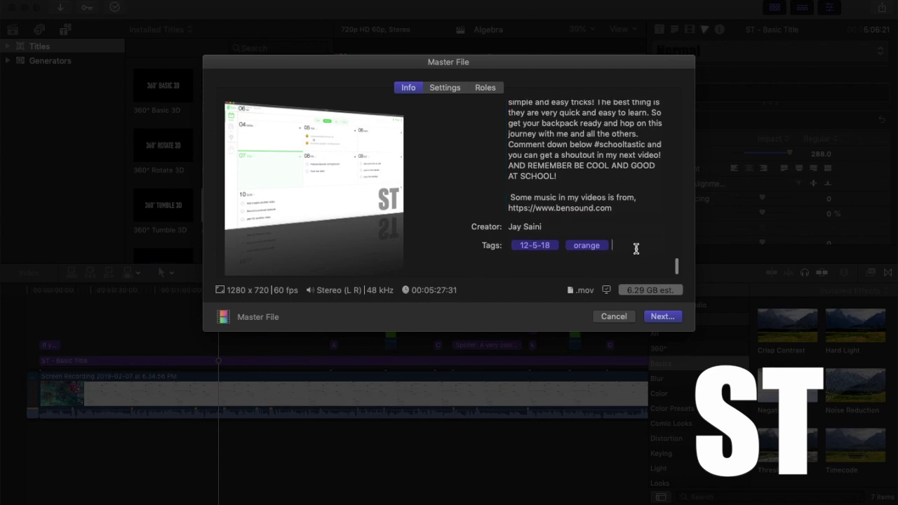
pyautogui.click(635, 247)
pyautogui.press('super+a')
pyautogui.write('#S')
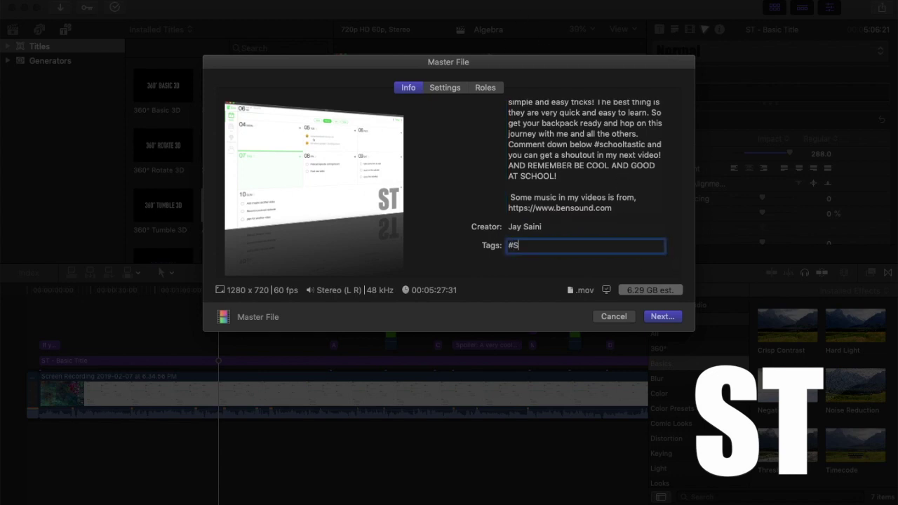
pyautogui.write('T')
pyautogui.press('Return')
pyautogui.write('#A')
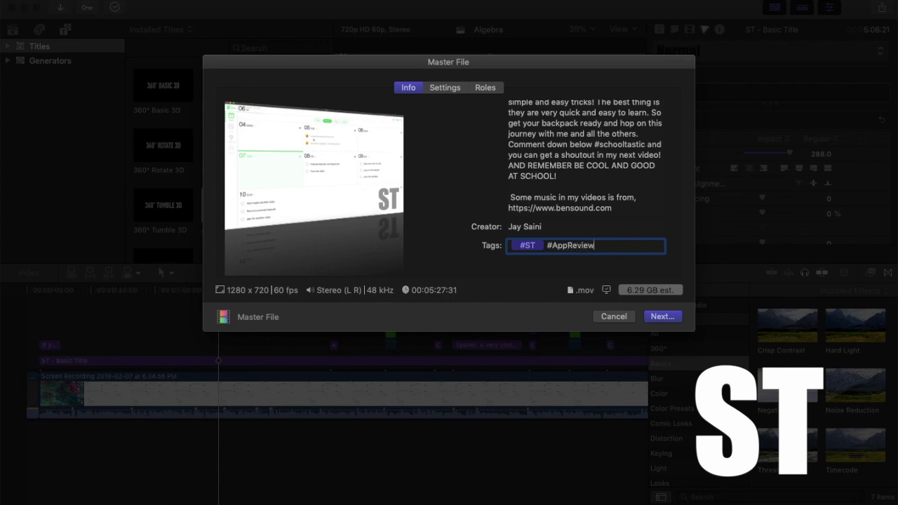
pyautogui.write('ppReview')
pyautogui.press('Return')
pyautogui.write('#Elisi')
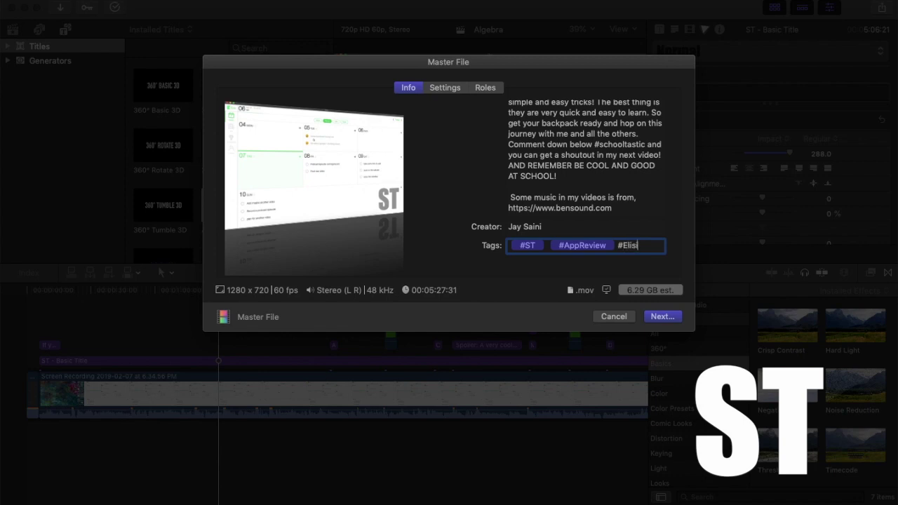
pyautogui.press('Return')
pyautogui.write('#')
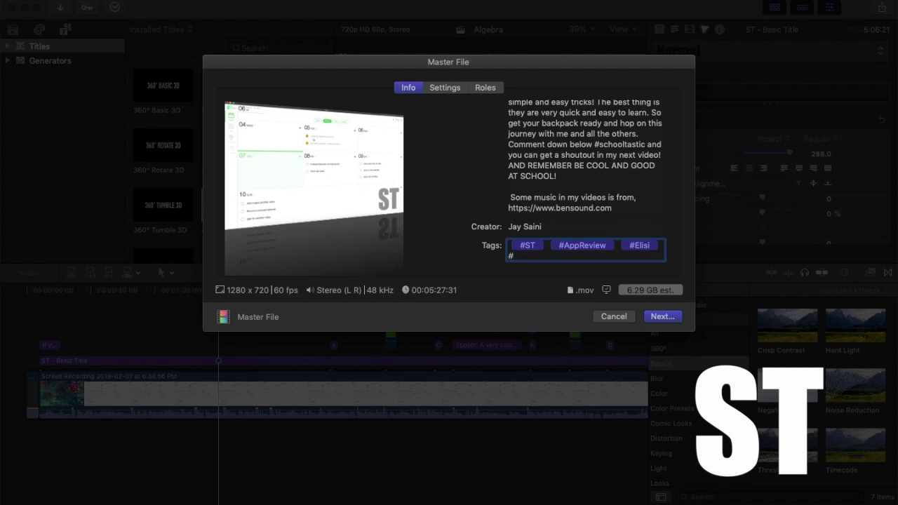
pyautogui.write('Cool')
pyautogui.press('Return')
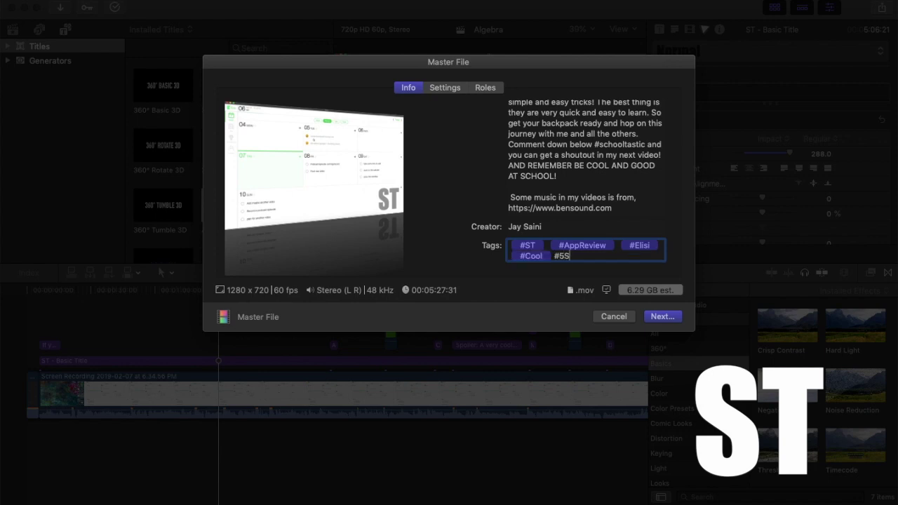
pyautogui.write('#5Stars')
pyautogui.press('Return')
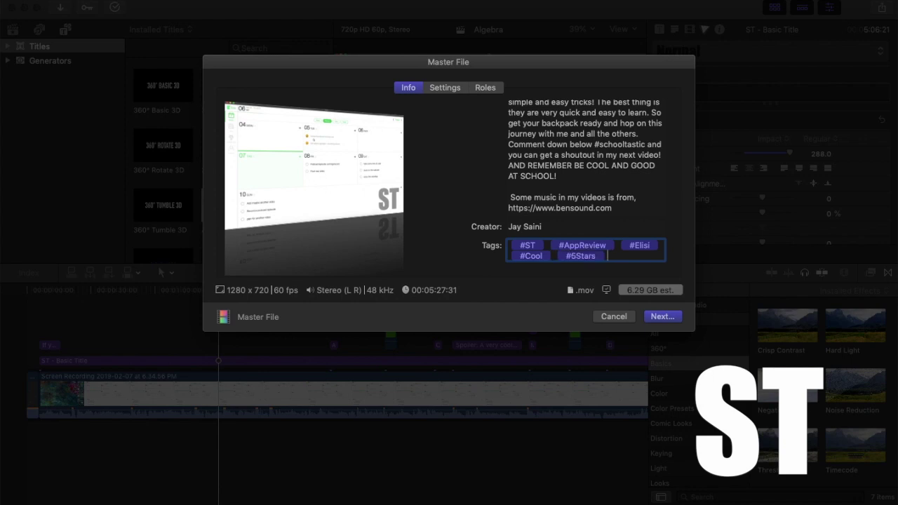
# Step: Open the save prompt for the Master File export and cancel it
pyautogui.click(657, 315)
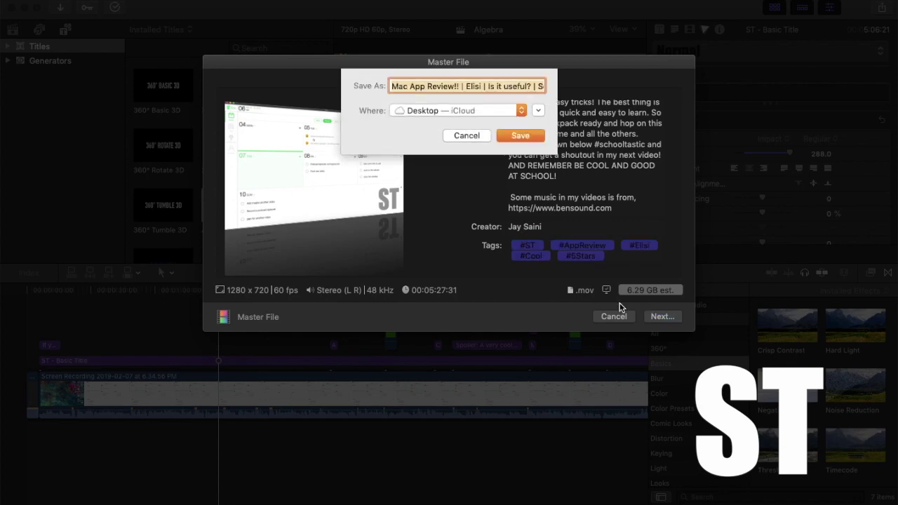
pyautogui.click(467, 136)
# Step: Create a new note in Notes and paste the video title copied from the Master File export into it
pyautogui.scroll(15, 598, 147)
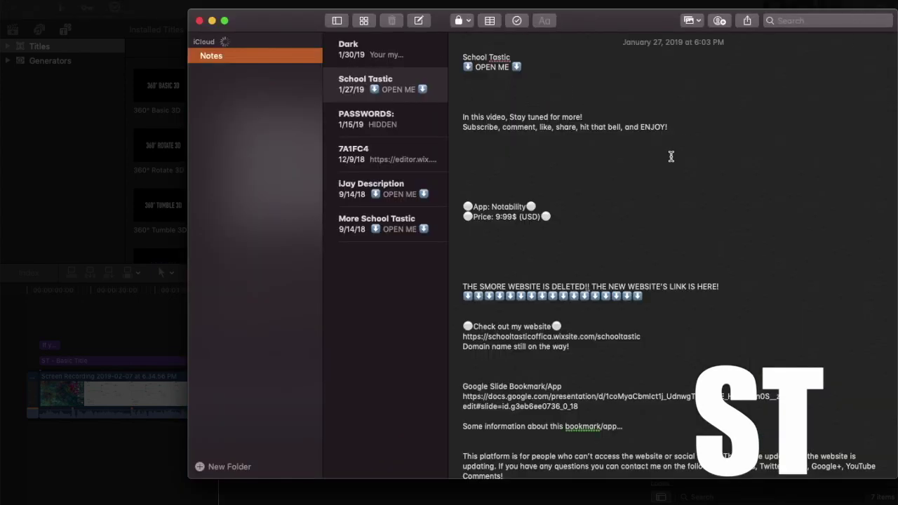
pyautogui.click(418, 22)
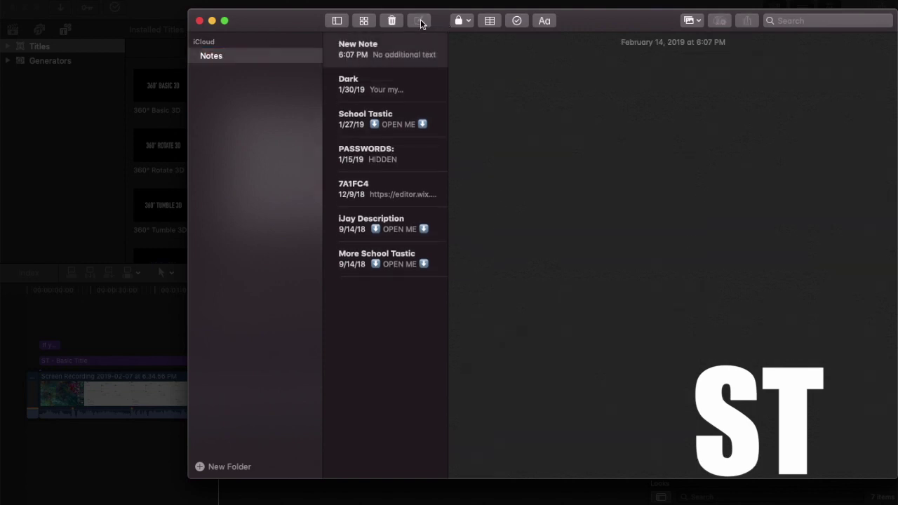
pyautogui.moveTo(577, 22); pyautogui.dragTo(454, 169)
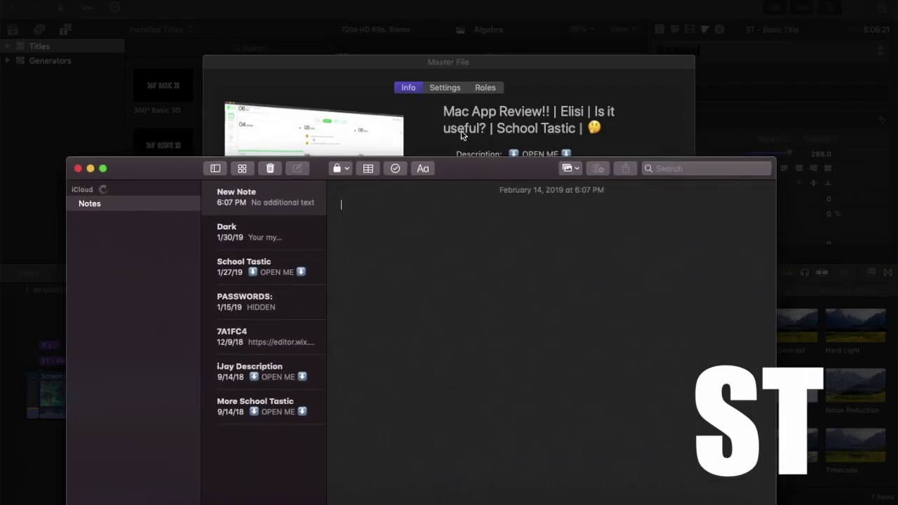
pyautogui.click(460, 111)
pyautogui.press('super+a')
pyautogui.press('super+c')
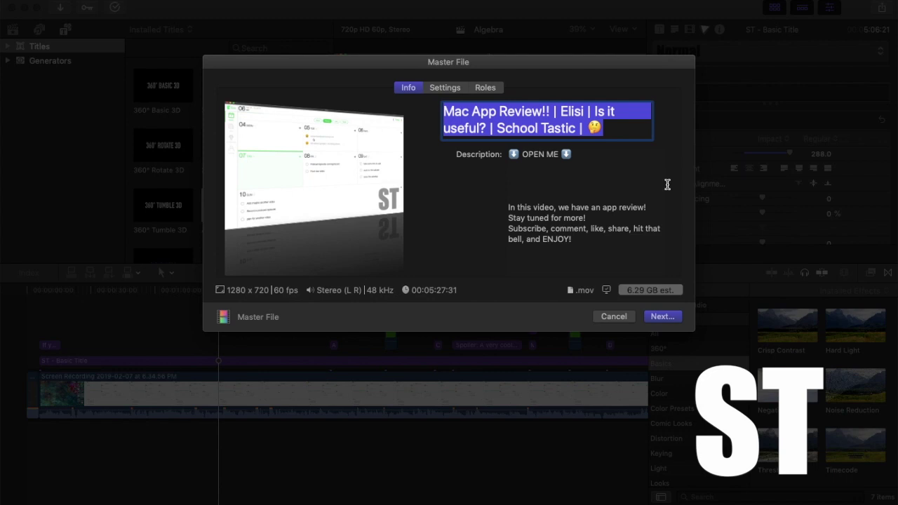
pyautogui.click(292, 490)
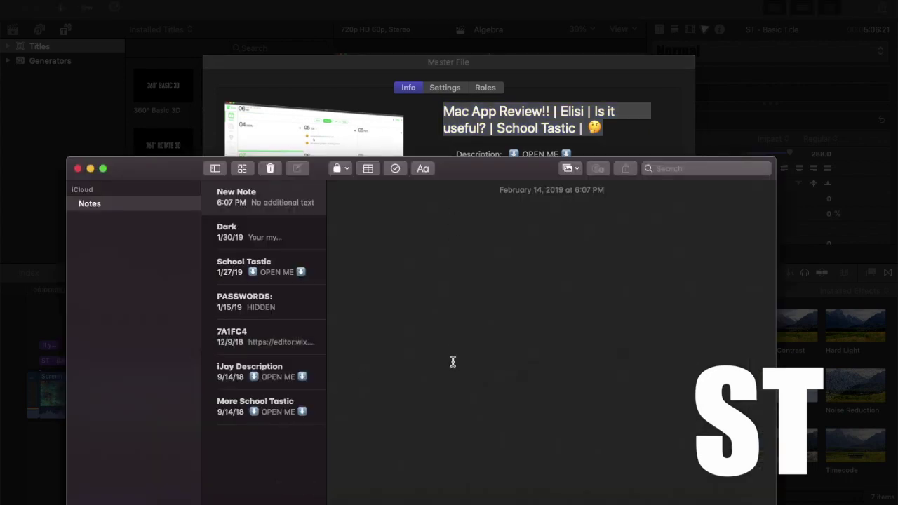
pyautogui.press('super+v')
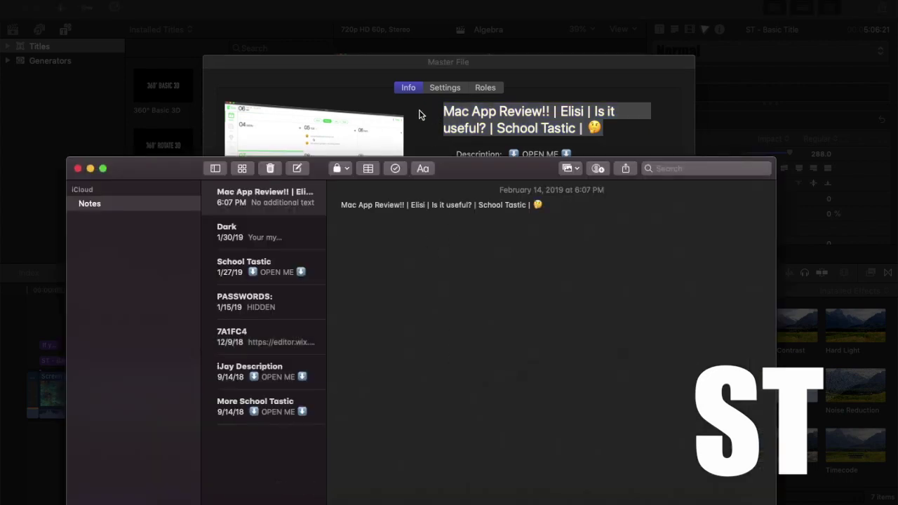
# Step: Return to the export dialog and go through the full description from "OPEN ME" to the music credit, selecting its text
pyautogui.click(370, 71)
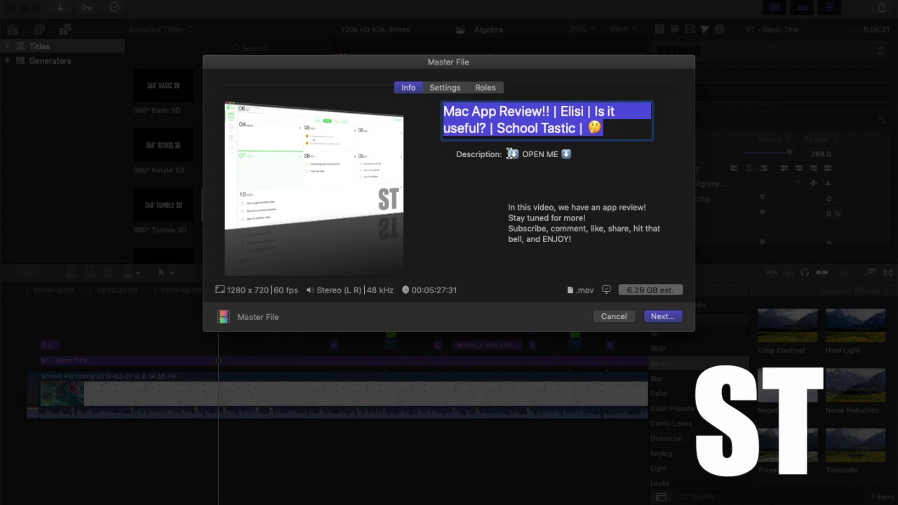
pyautogui.click(511, 153)
pyautogui.press('super+a')
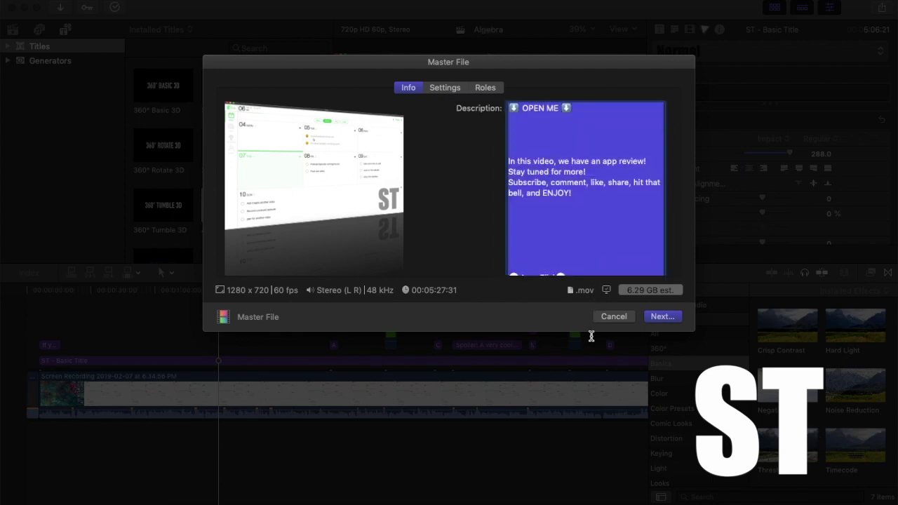
pyautogui.scroll(-3, 587, 216)
pyautogui.scroll(-5, 587, 216)
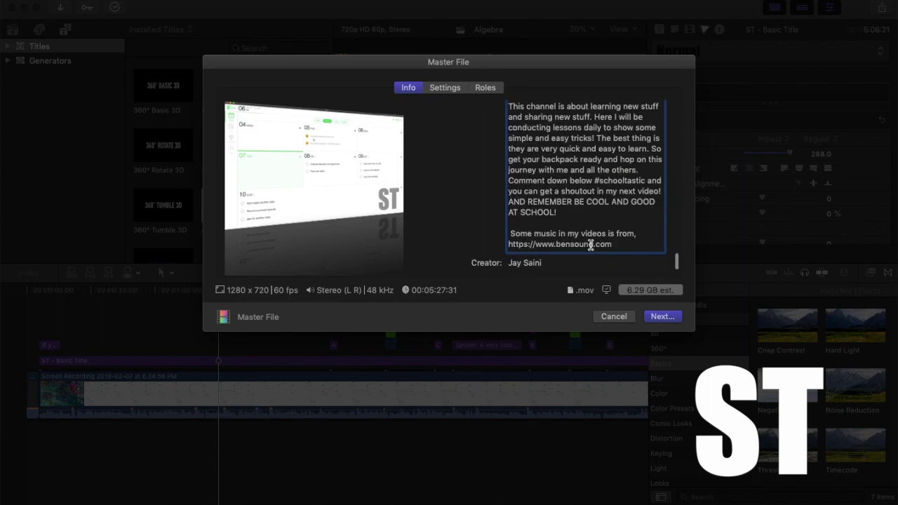
pyautogui.tripleClick(590, 244)
pyautogui.press('super+a')
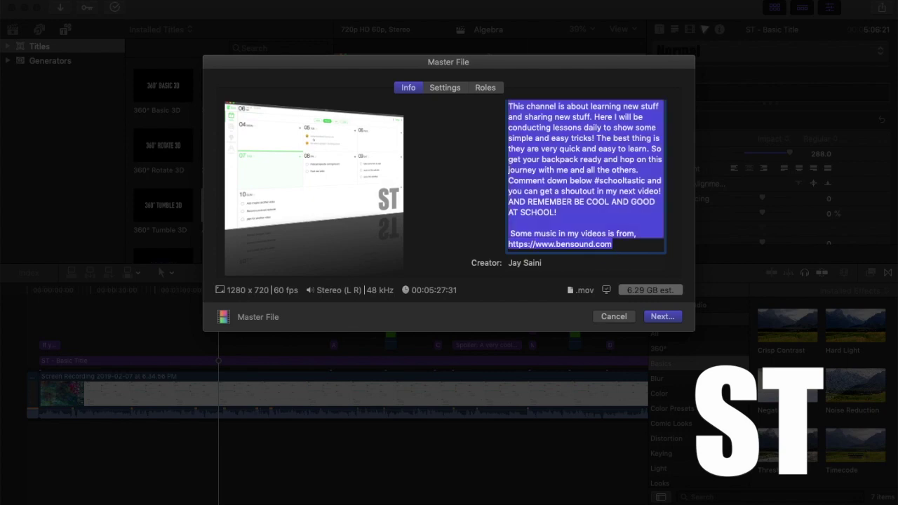
pyautogui.click(527, 236)
pyautogui.scroll(-15, 526, 234)
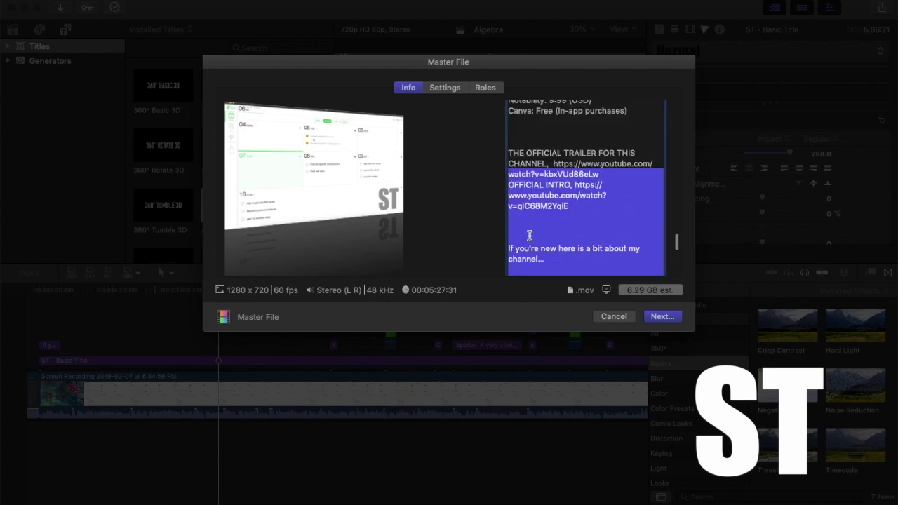
pyautogui.scroll(15, 526, 221)
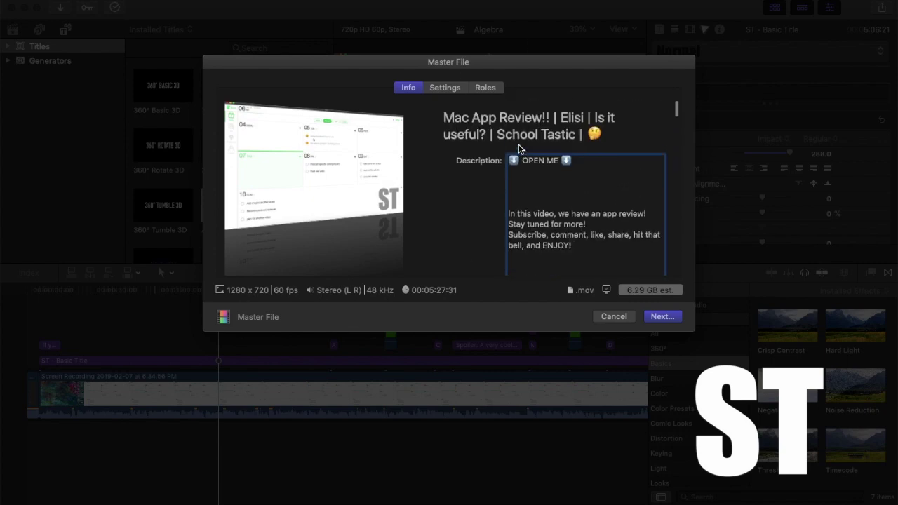
pyautogui.press('super+a')
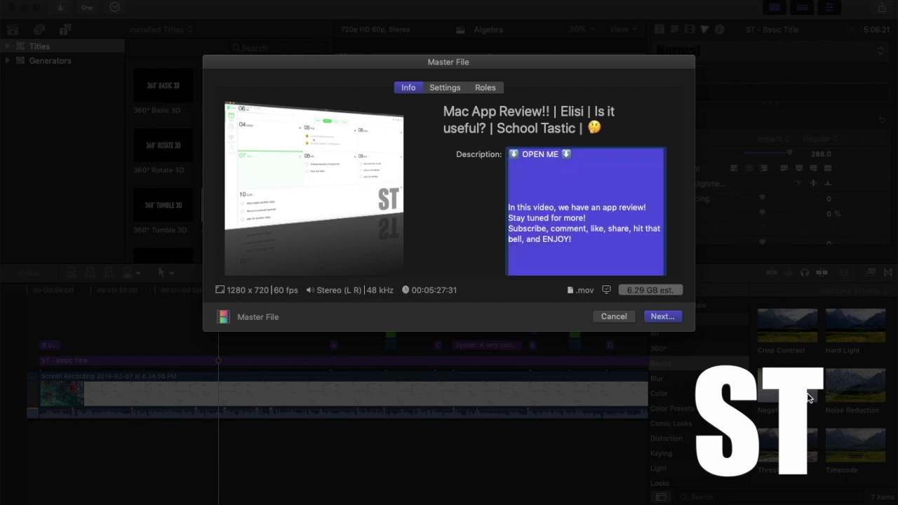
pyautogui.tripleClick(571, 186)
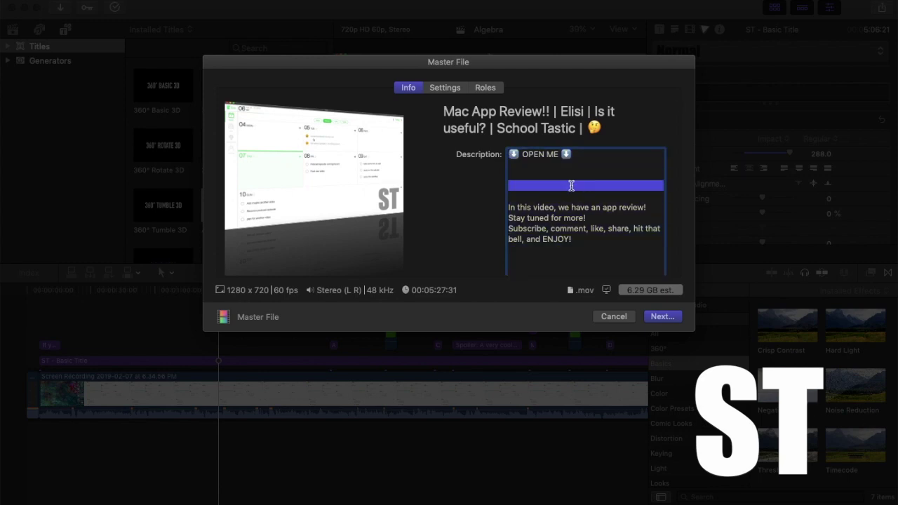
pyautogui.tripleClick(561, 209)
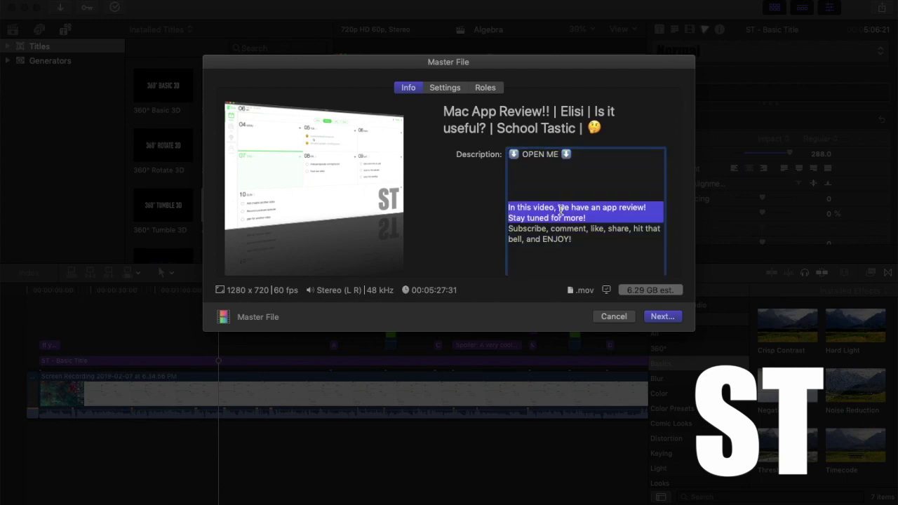
pyautogui.tripleClick(510, 154)
pyautogui.click(538, 199)
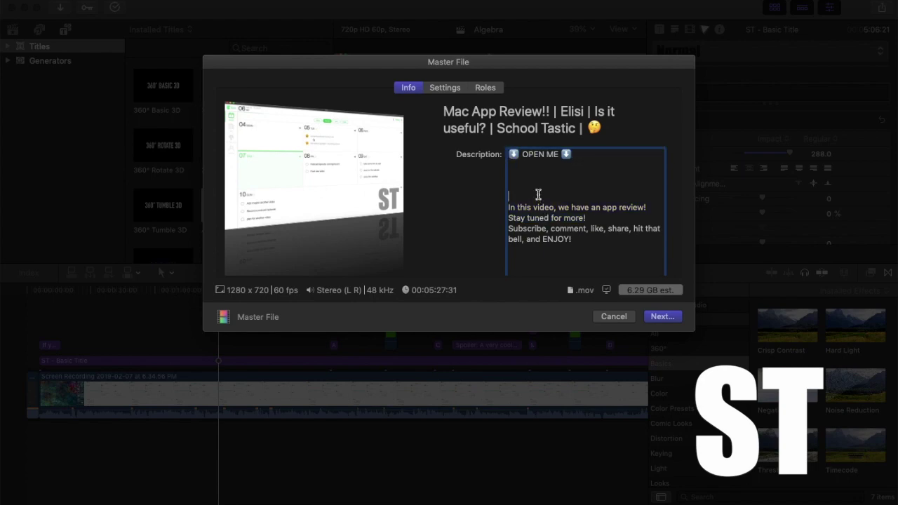
# Step: Copy the export's tags into the note below the title as "#ST,#AppReview,#Elisi,#Cool,#5Stars"
pyautogui.scroll(-15, 527, 227)
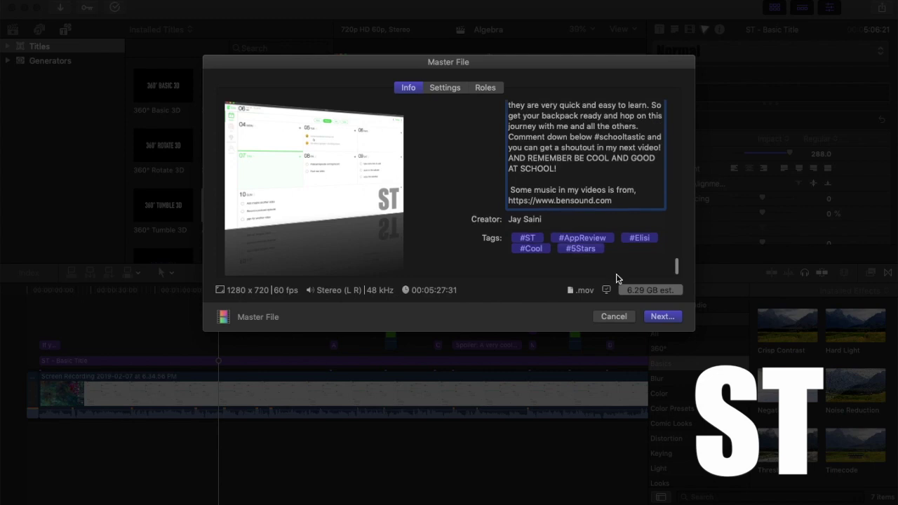
pyautogui.click(619, 250)
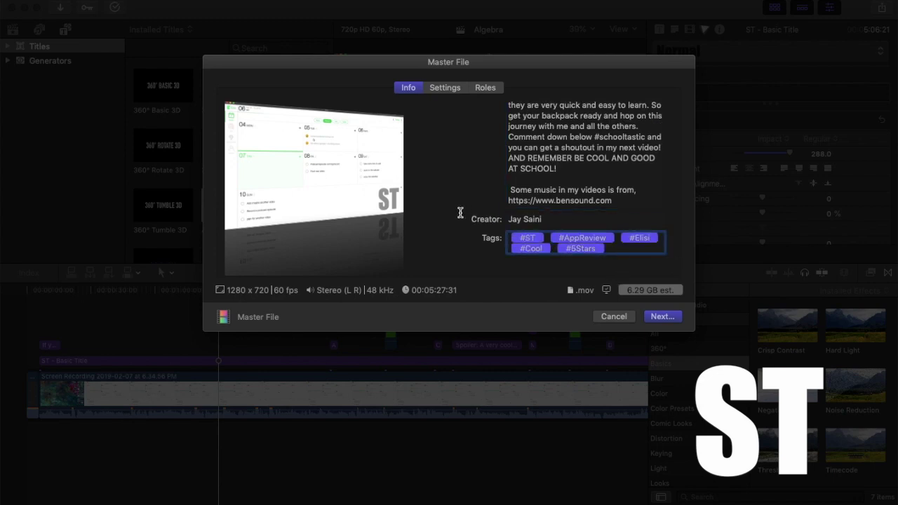
pyautogui.click(294, 496)
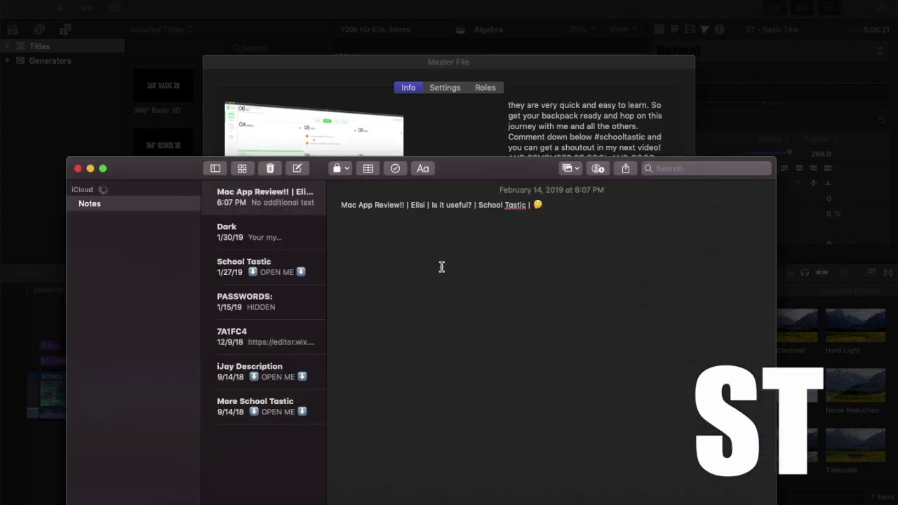
pyautogui.click(441, 266)
pyautogui.press('Return')
pyautogui.press('Return')
pyautogui.write('#ST,#AppReview,#Elisi,#Cool,#5Stars')
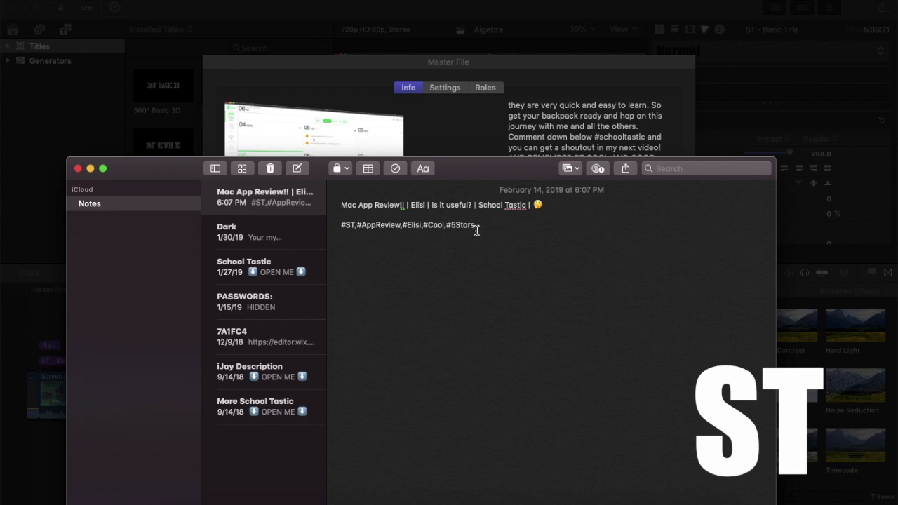
# Step: Cut the line of tags out of the note and return to the Master File export
pyautogui.moveTo(483, 226); pyautogui.dragTo(288, 229)
pyautogui.press('super+x')
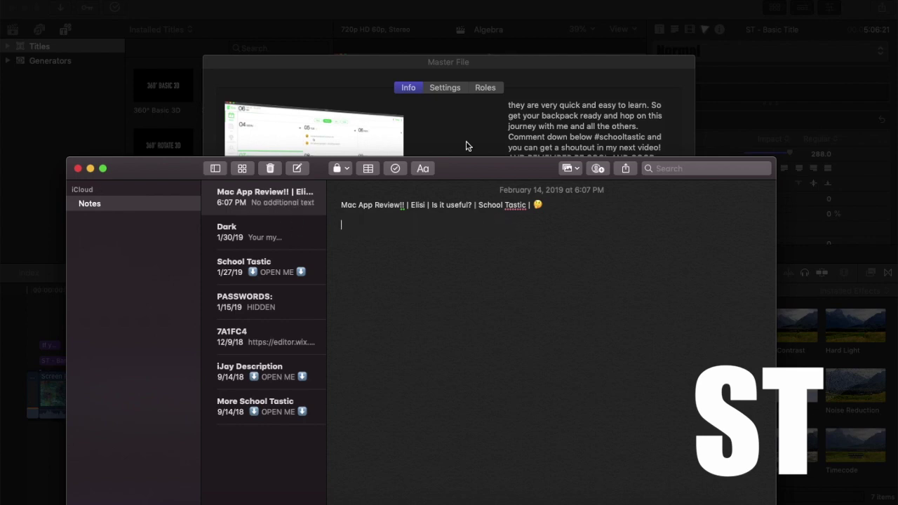
pyautogui.click(471, 146)
pyautogui.press('super+v')
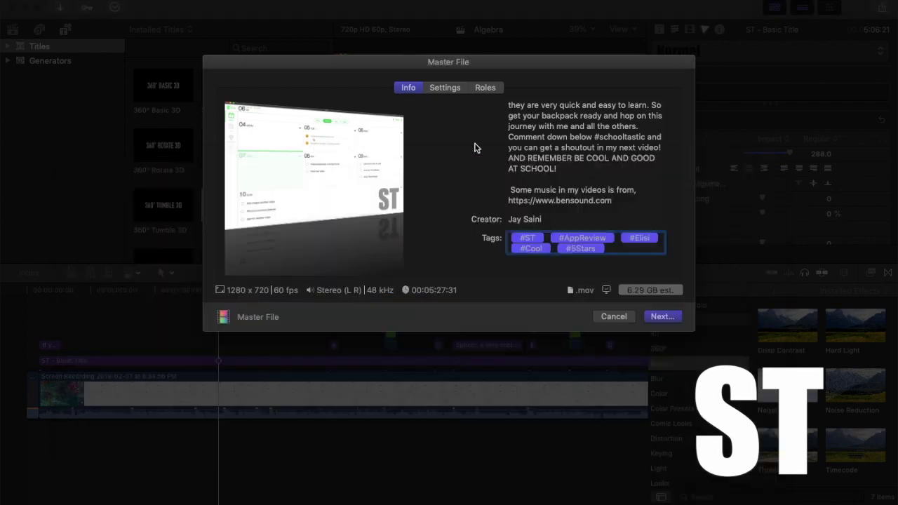
# Step: Cancel the Master File export and start sharing the project to YouTube instead
pyautogui.click(620, 316)
pyautogui.click(883, 9)
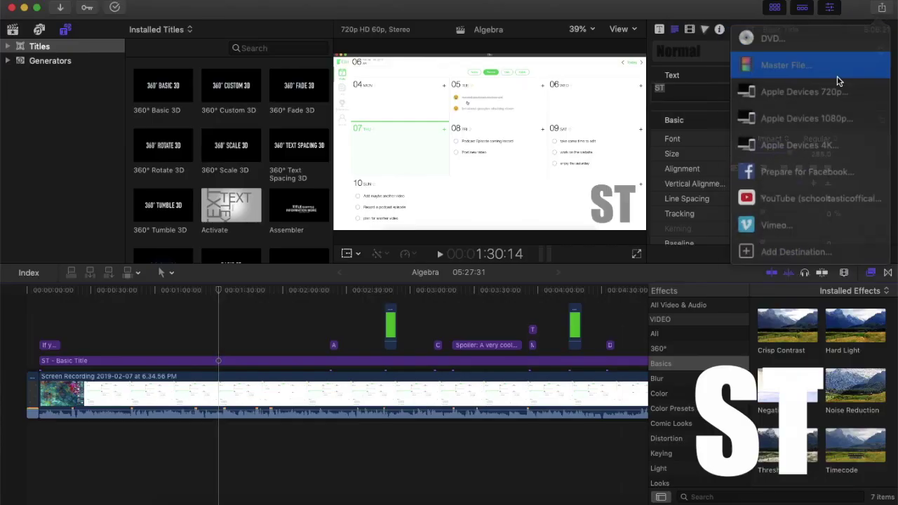
pyautogui.click(805, 186)
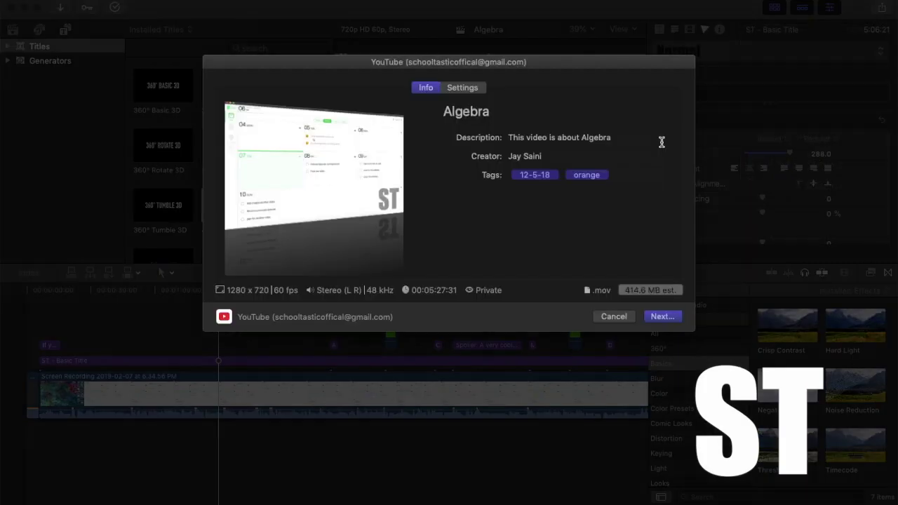
# Step: Replace the YouTube export's title with "Mac App Review!! | Elisi | Is it useful? | School Tastic | 🤔" copied from the note in Notes
pyautogui.click(505, 113)
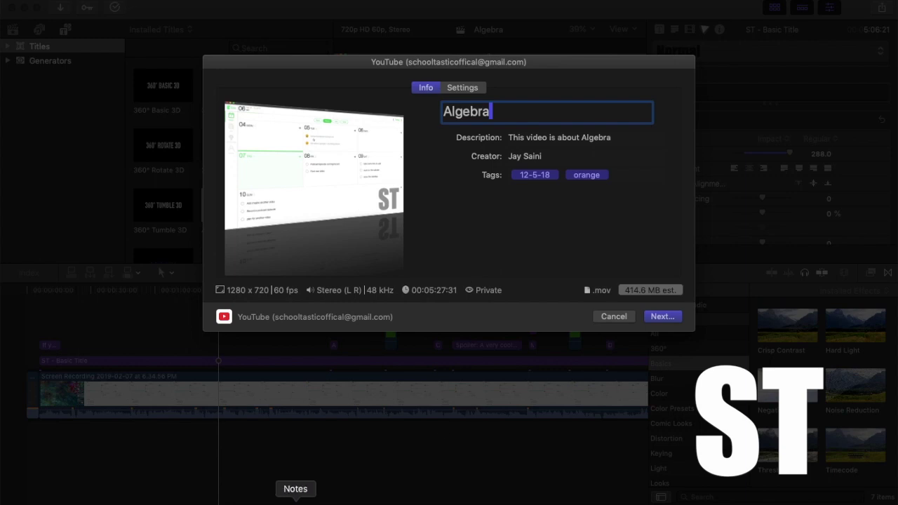
pyautogui.click(296, 498)
pyautogui.tripleClick(517, 215)
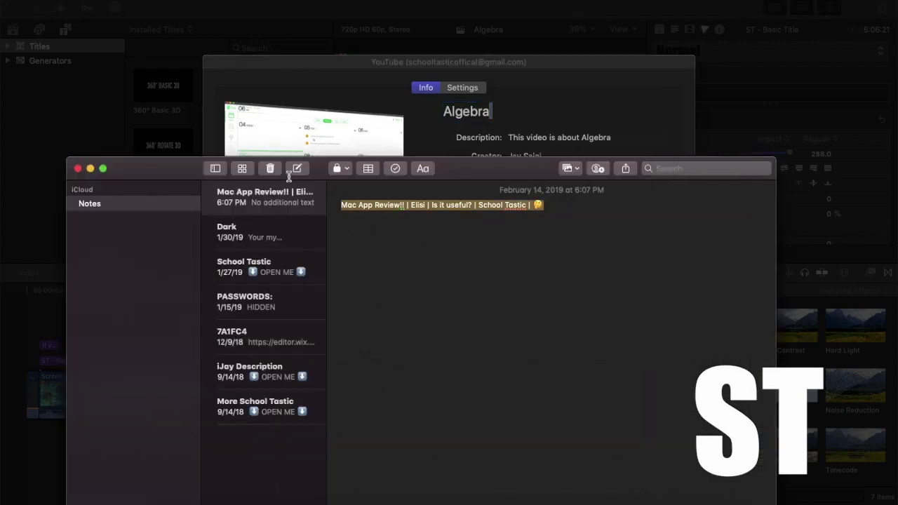
pyautogui.click(510, 111)
pyautogui.press('super+a')
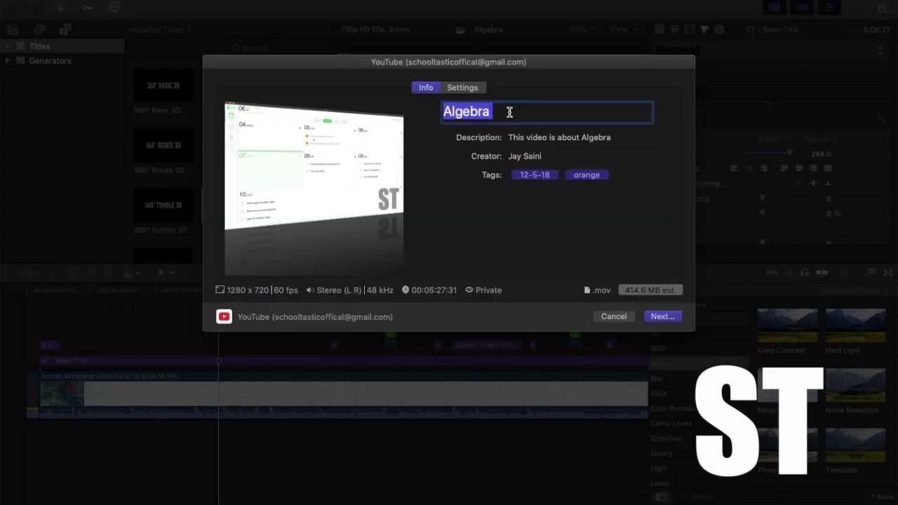
pyautogui.press('super+v')
# Step: Replace the existing tags of the YouTube export with #AppReview, #ST, #5Stars and #Cool
pyautogui.click(621, 194)
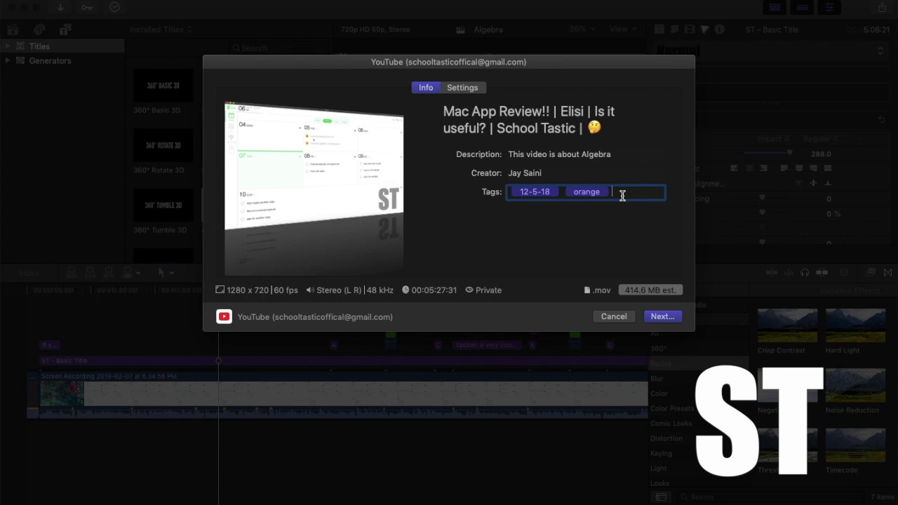
pyautogui.press('super+a')
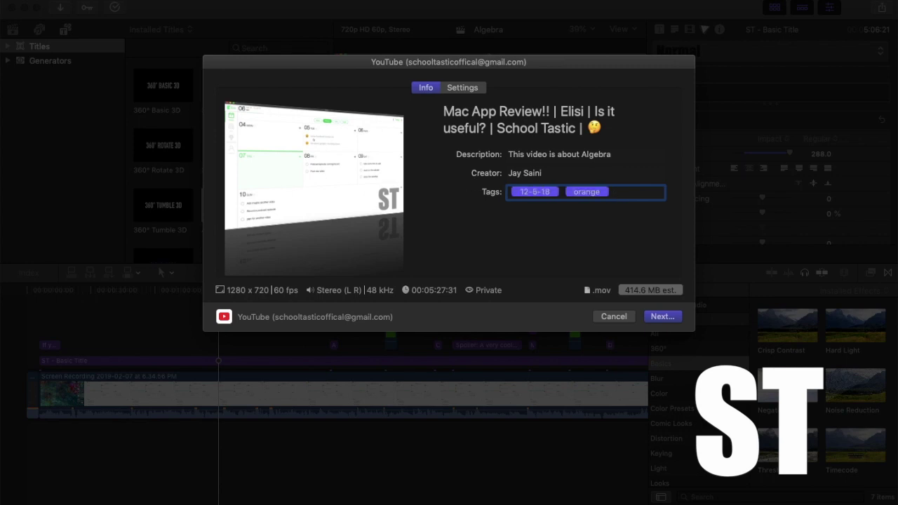
pyautogui.write('#AppRe')
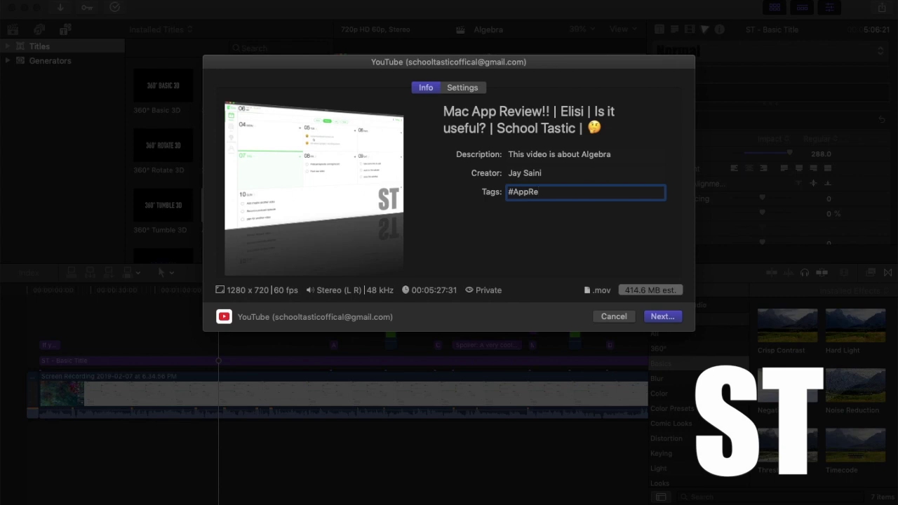
pyautogui.write('view,#')
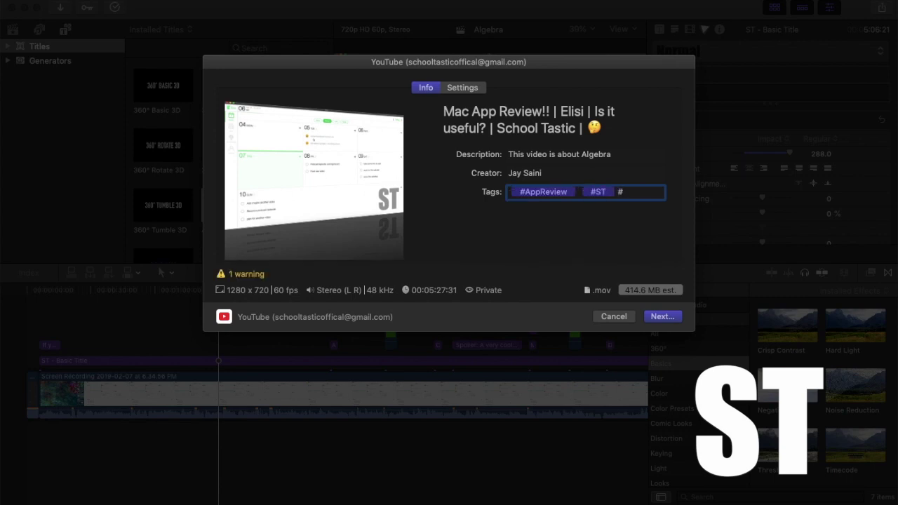
pyautogui.write('ST,#S')
pyautogui.write('Stars')
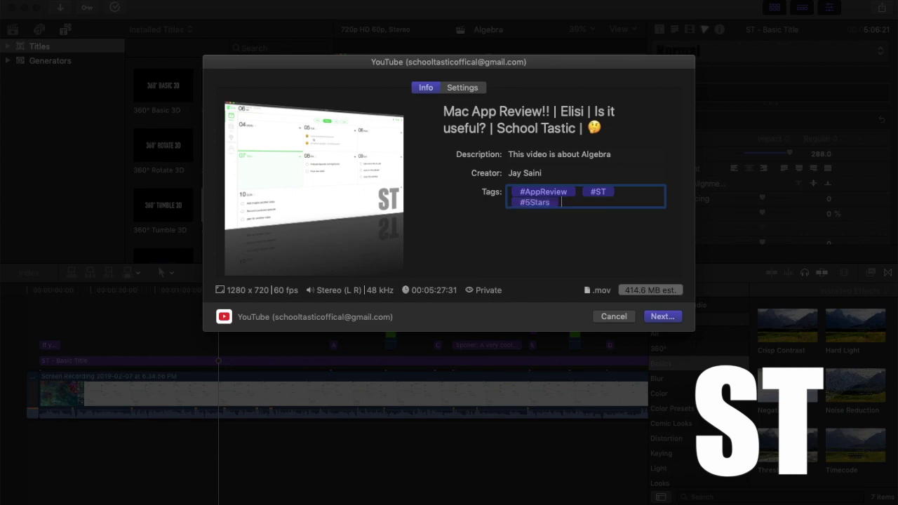
pyautogui.write(',#')
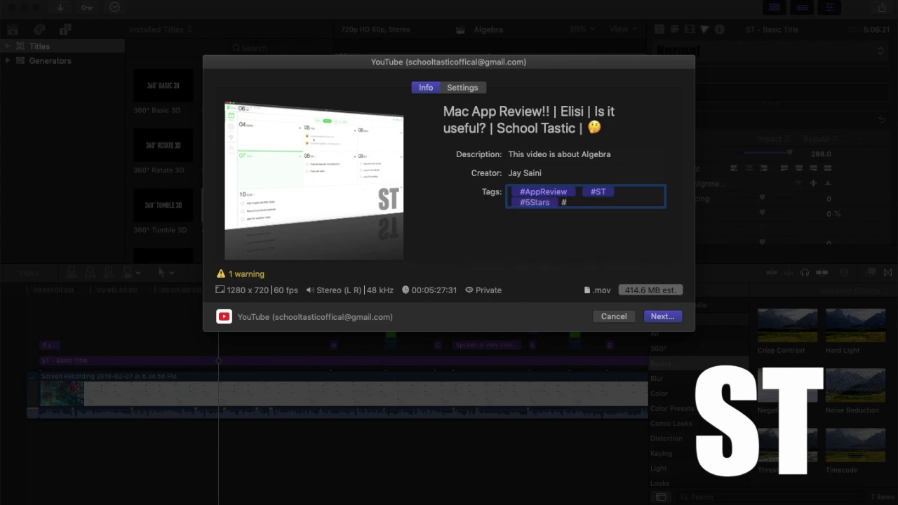
pyautogui.write('Coo')
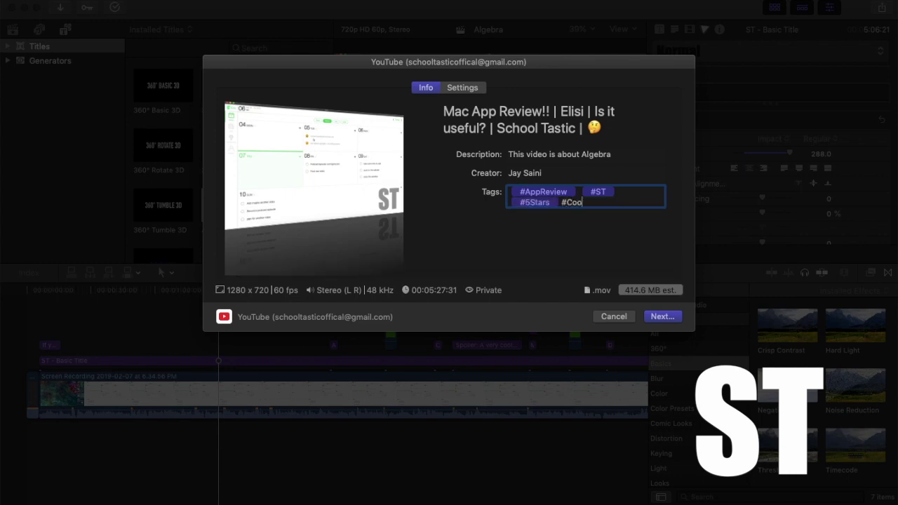
# Step: Complete the tag #Cool in the YouTube share's tag list
pyautogui.write('l,')
# Step: Switch to Notes, clear the text of the "Mac App Review!!" title note and delete that note
pyautogui.click(294, 498)
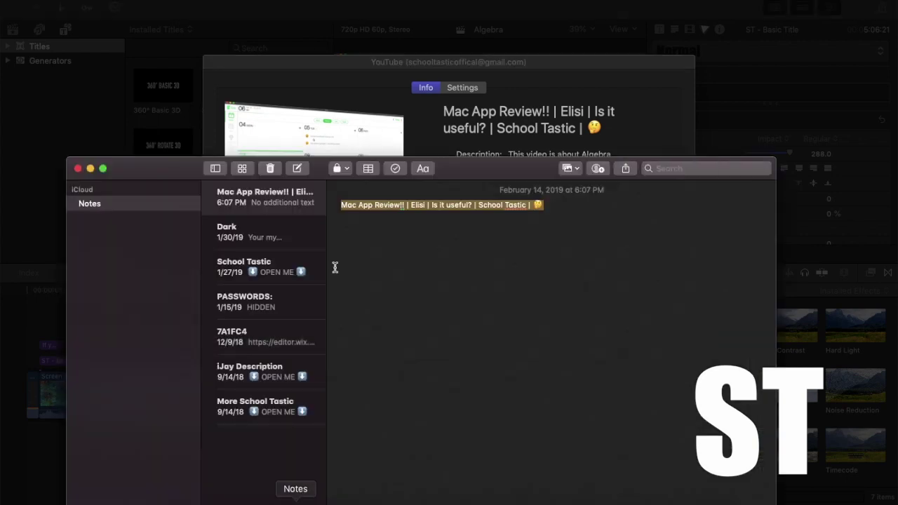
pyautogui.press('BackSpace')
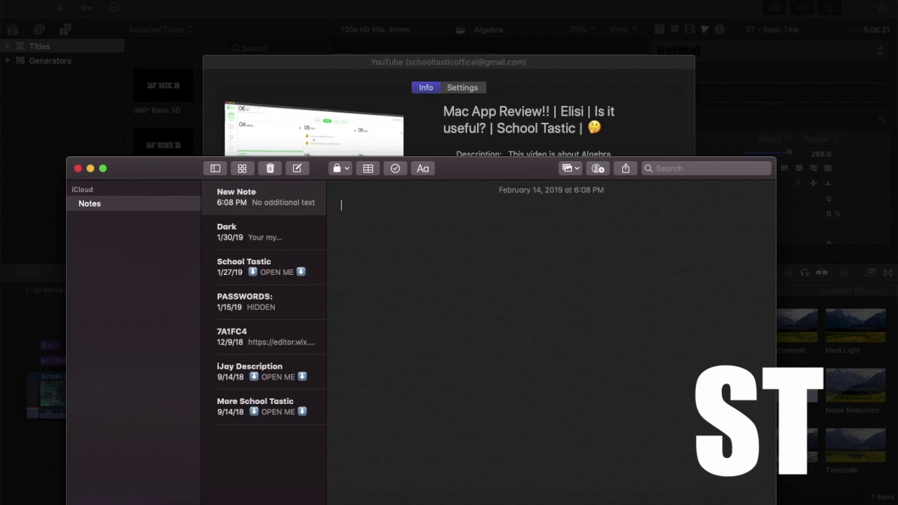
pyautogui.rightClick(267, 208)
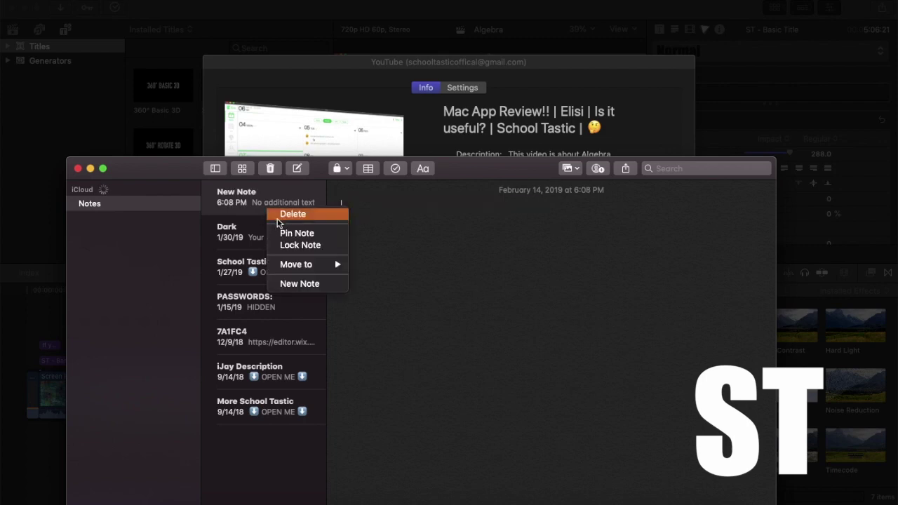
pyautogui.click(291, 214)
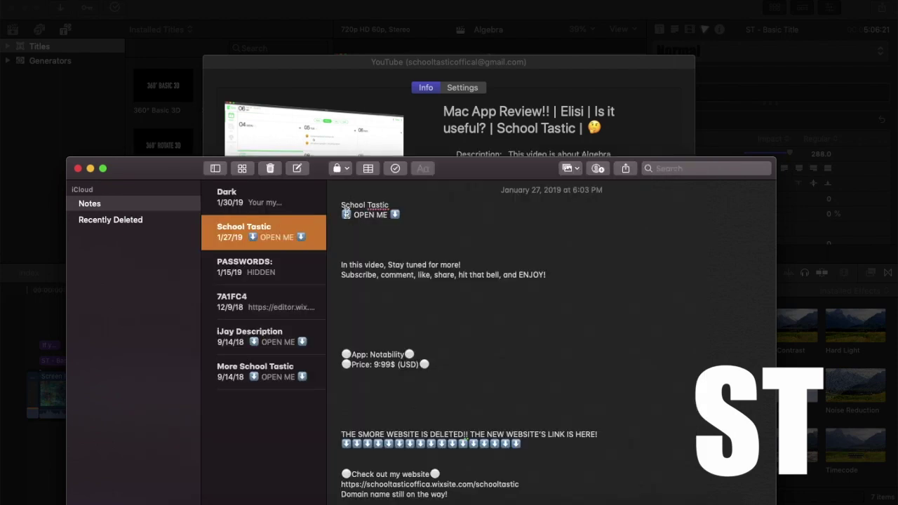
# Step: Copy the School Tastic description template from "OPEN ME" onward and replace the YouTube share's description with it
pyautogui.moveTo(344, 214); pyautogui.dragTo(491, 503)
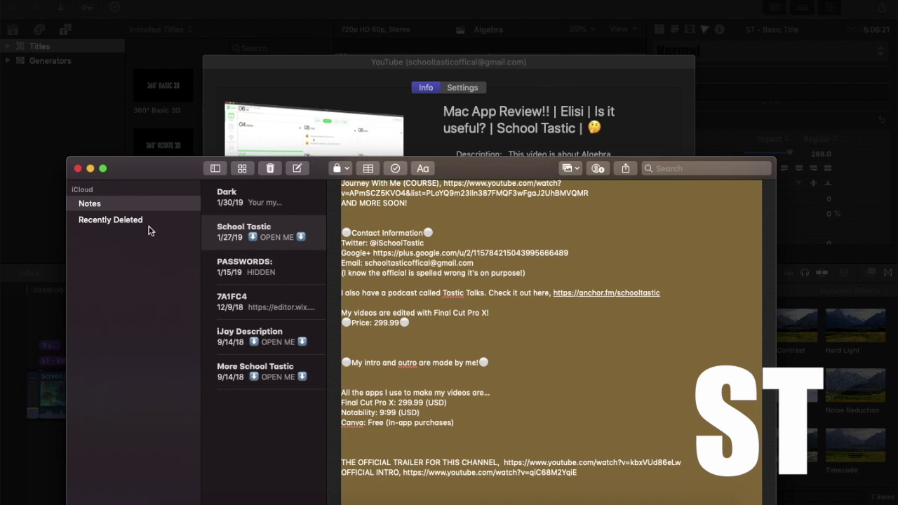
pyautogui.press('super+Tab')
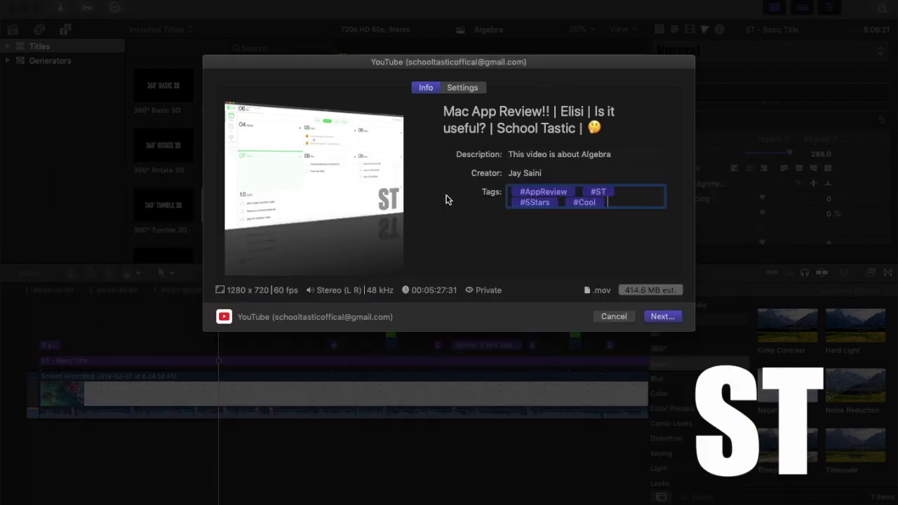
pyautogui.tripleClick(577, 154)
pyautogui.write('⬇ OPEN ME ⬇     In this video, Stay tuned for more! Subscribe, comment, like, share, hit that bell, and ENJOY!')
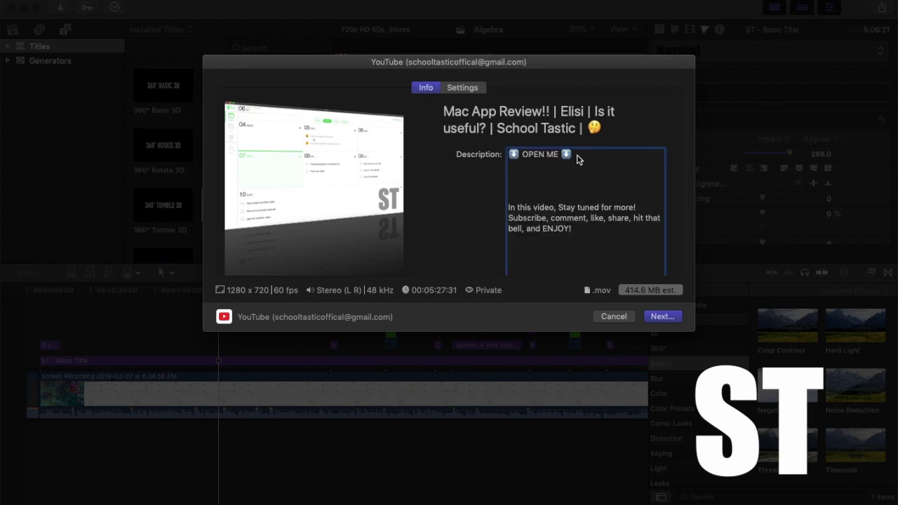
# Step: Insert "we have an app review!" after "In this video," in the video description
pyautogui.click(558, 208)
pyautogui.write('we have a ap')
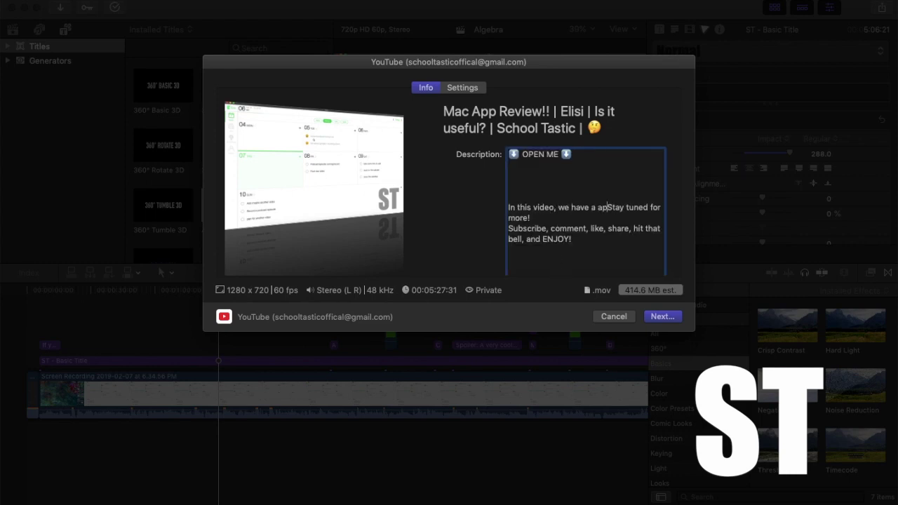
pyautogui.press('BackSpace')
pyautogui.press('BackSpace')
pyautogui.press('BackSpace')
pyautogui.write('n app re')
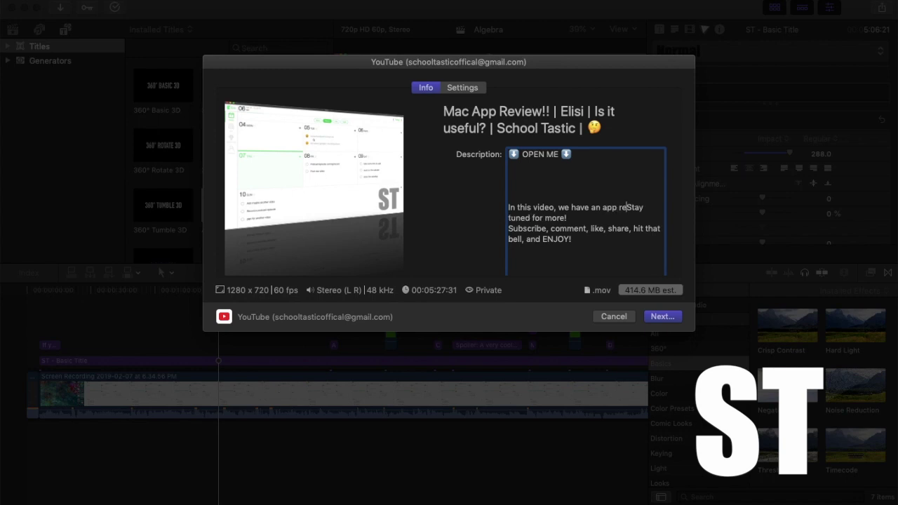
pyautogui.write('view!')
# Step: Change the description's app name to Elisi and its price to "Free (MacOs Only)"
pyautogui.scroll(-4, 578, 252)
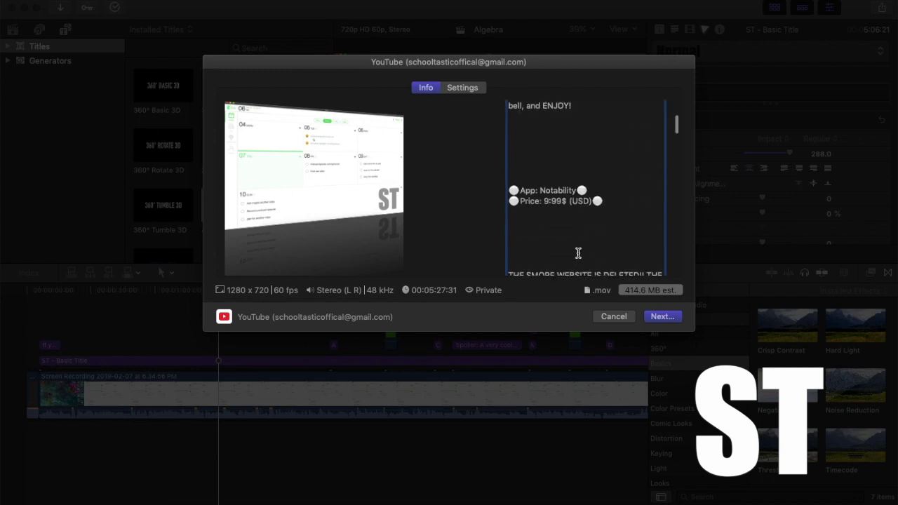
pyautogui.moveTo(539, 190); pyautogui.dragTo(576, 192)
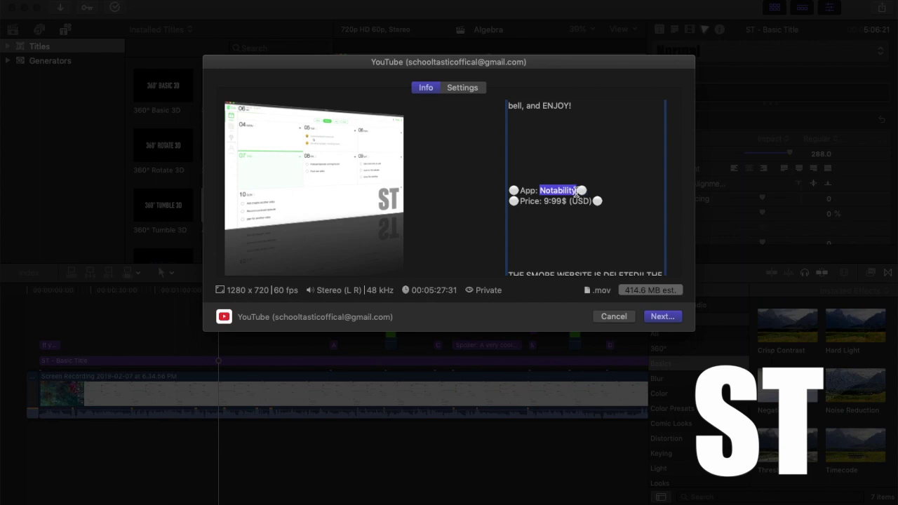
pyautogui.write('Elisi')
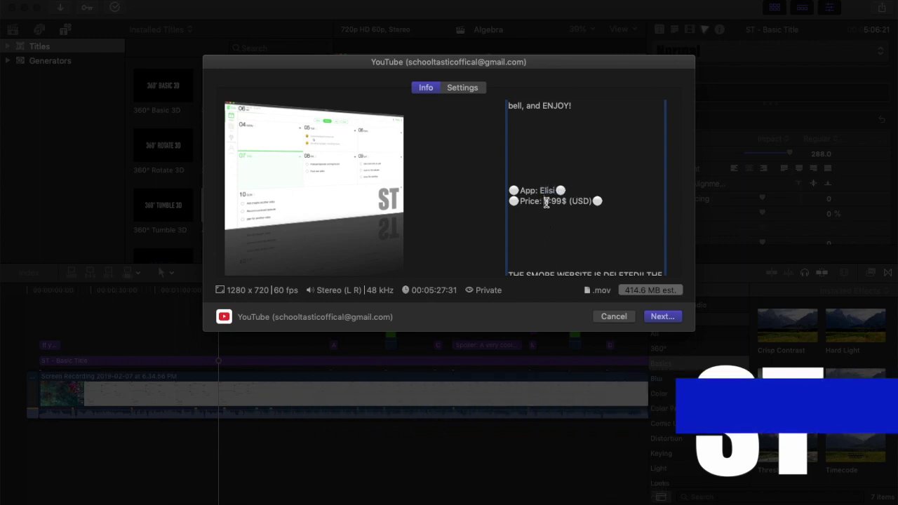
pyautogui.moveTo(545, 201); pyautogui.dragTo(588, 203)
pyautogui.write('Free')
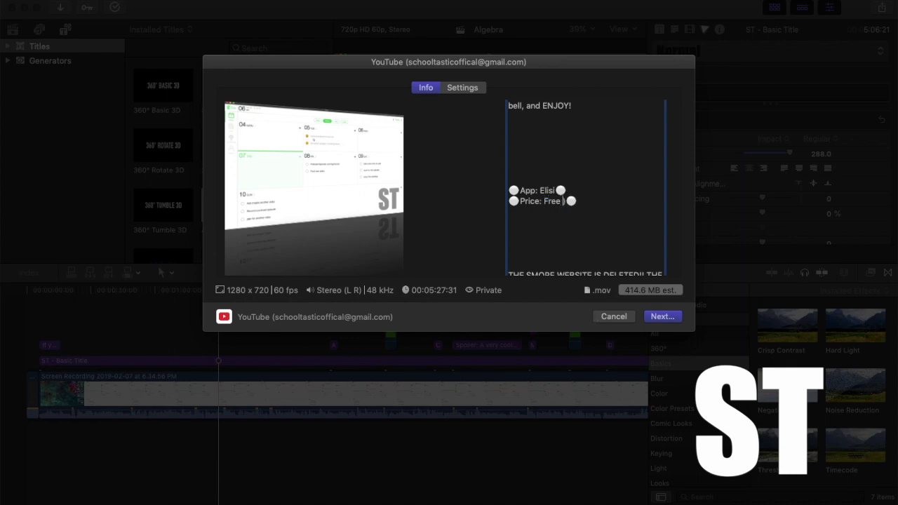
pyautogui.write(' (MacOs Only')
# Step: Look over the rest of the description and proceed with publishing the video to YouTube
pyautogui.scroll(-5, 585, 204)
pyautogui.click(653, 316)
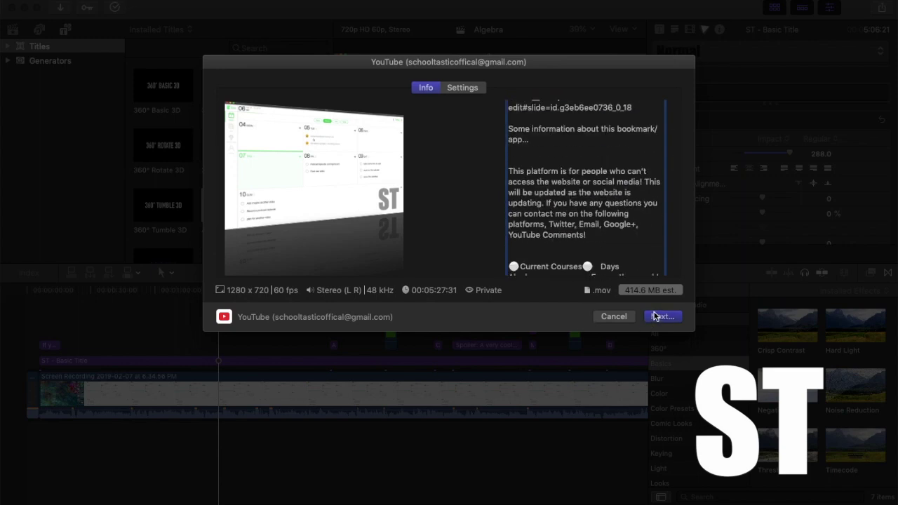
pyautogui.click(584, 269)
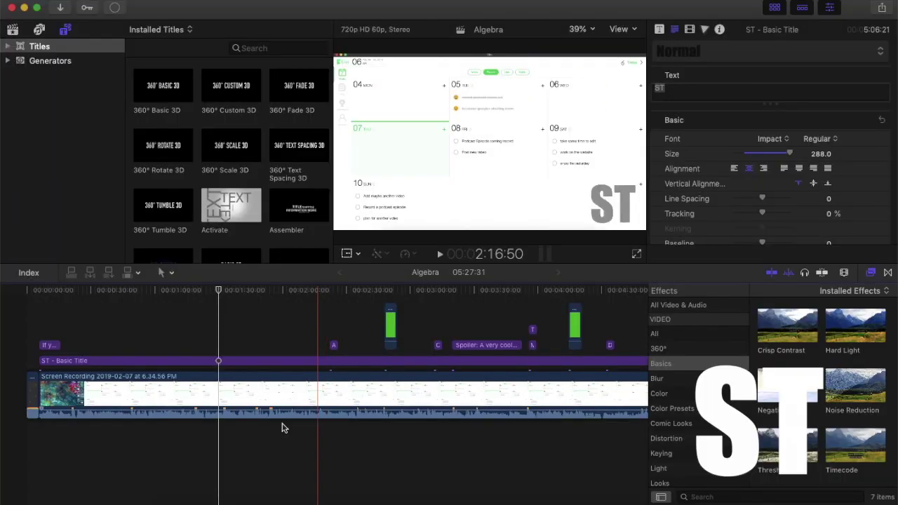
# Step: Switch to the Wix editor in Chrome, show the Home page's mobile version and move the School Tastic heading to x: 18, y: 332
pyautogui.click(235, 495)
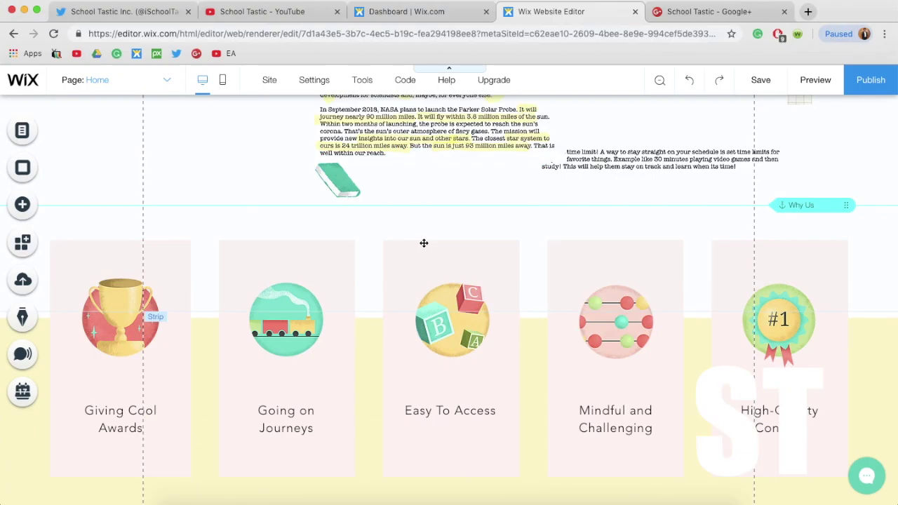
pyautogui.scroll(-3, 423, 240)
pyautogui.scroll(3, 225, 86)
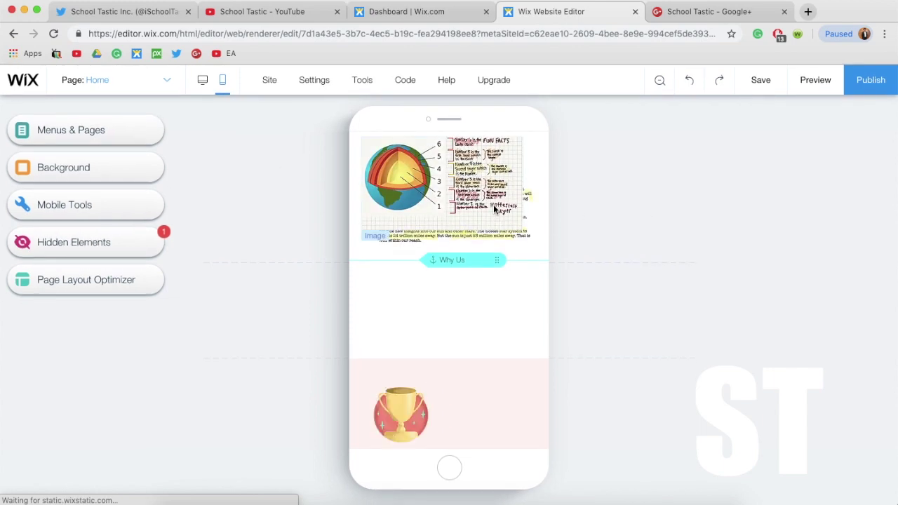
pyautogui.scroll(-3, 451, 215)
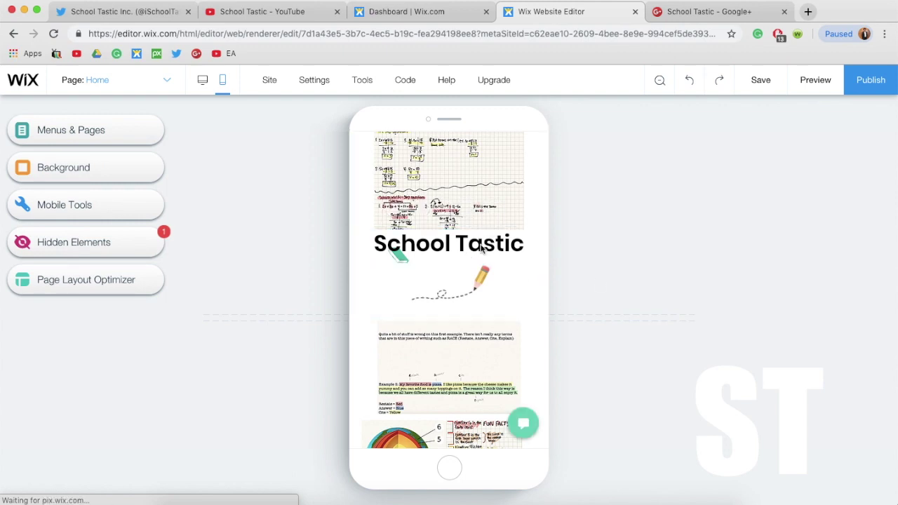
pyautogui.click(483, 270)
pyautogui.moveTo(481, 270); pyautogui.dragTo(483, 250)
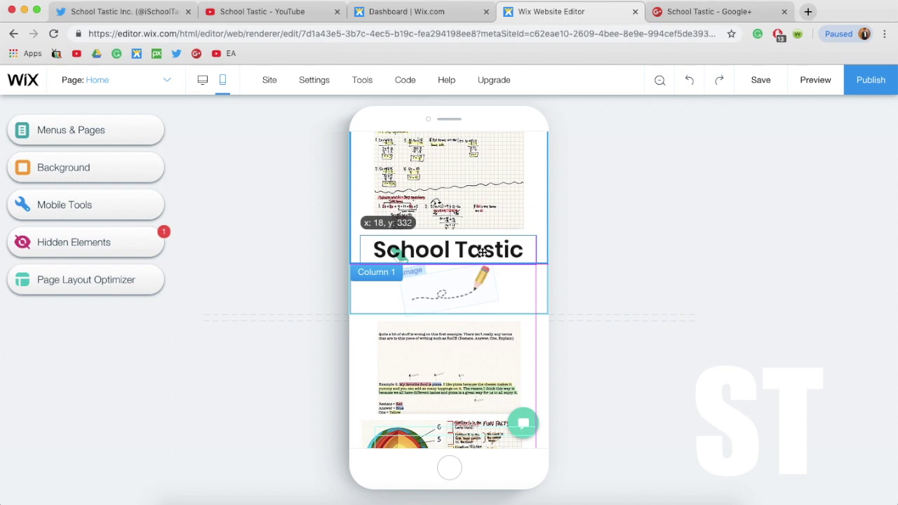
# Step: Hide the writing example, Earth layers and study text images above the Why Us anchor from the mobile page
pyautogui.click(462, 348)
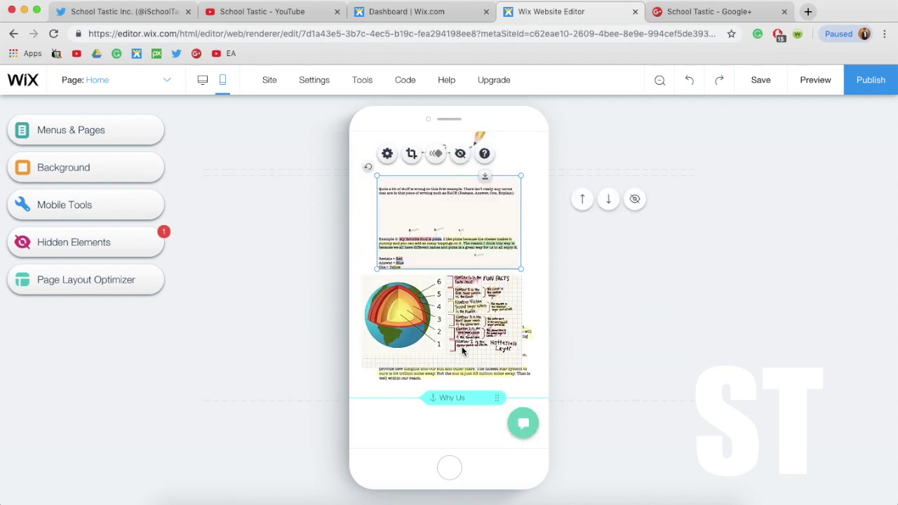
pyautogui.press('Delete')
pyautogui.click(444, 271)
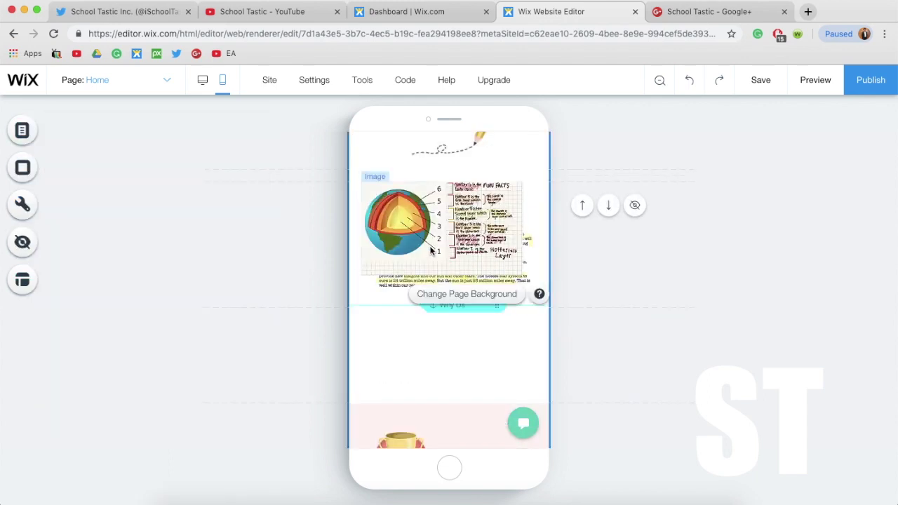
pyautogui.press('Delete')
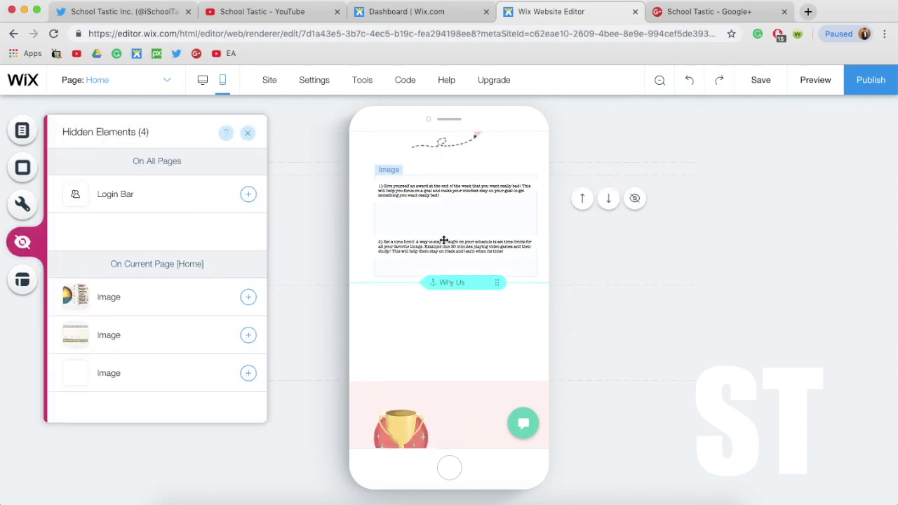
pyautogui.click(443, 241)
pyautogui.press('Delete')
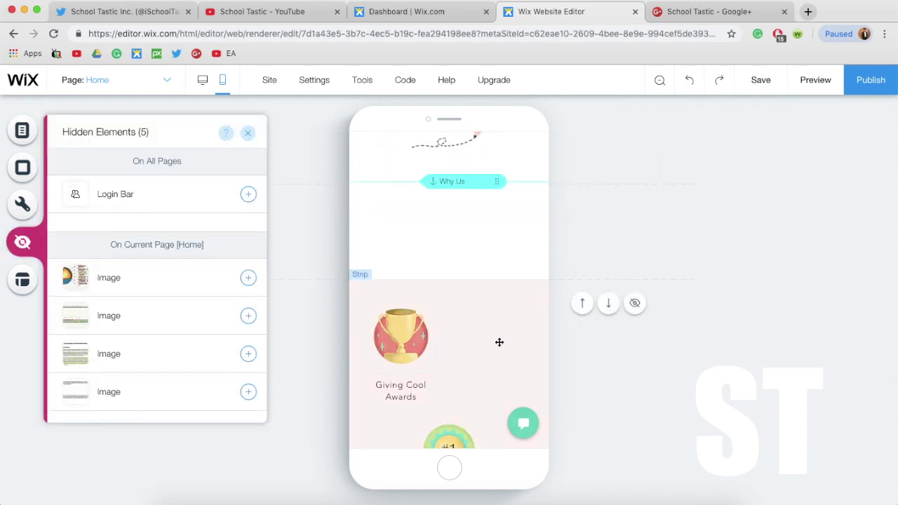
# Step: Center the trophy image and move the "Giving Cool Awards" caption directly beneath it in the first mobile column
pyautogui.scroll(-3, 499, 330)
pyautogui.click(310, 251)
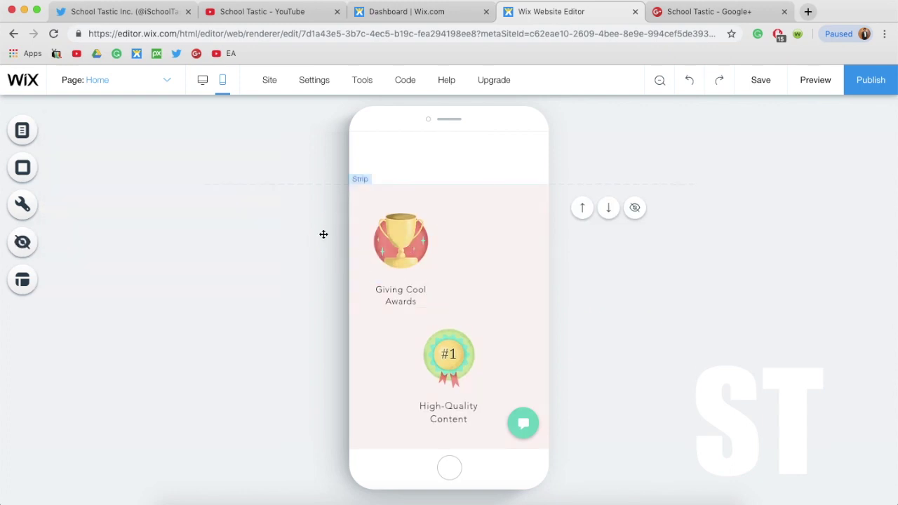
pyautogui.click(271, 301)
pyautogui.press('Escape')
pyautogui.moveTo(420, 254); pyautogui.dragTo(455, 227)
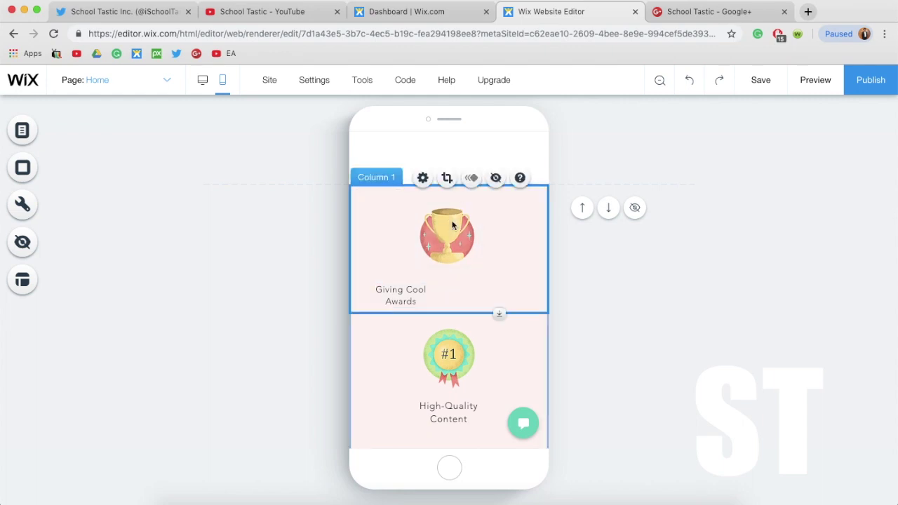
pyautogui.click(449, 294)
pyautogui.moveTo(450, 293); pyautogui.dragTo(456, 280)
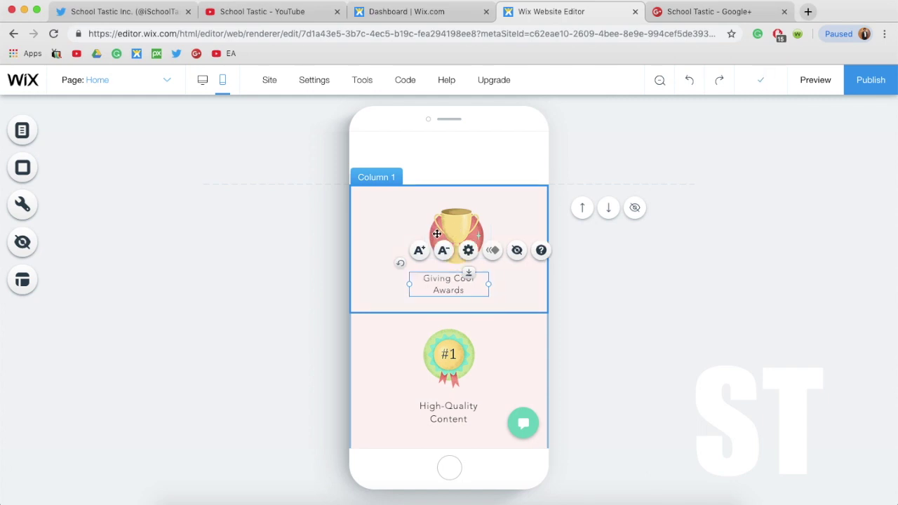
pyautogui.moveTo(435, 233); pyautogui.dragTo(448, 236)
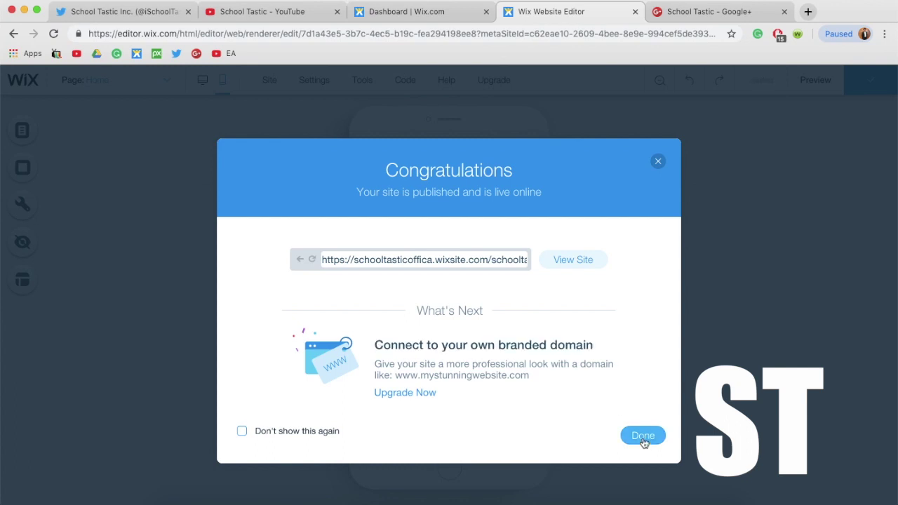
# Step: Dismiss the site publication message and close the Wix Website Editor
pyautogui.click(643, 436)
pyautogui.click(685, 440)
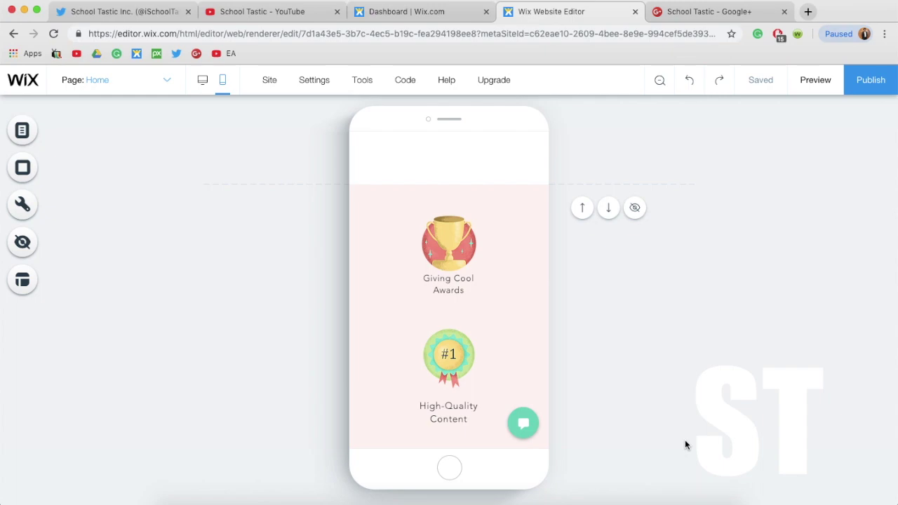
pyautogui.scroll(10, 569, 343)
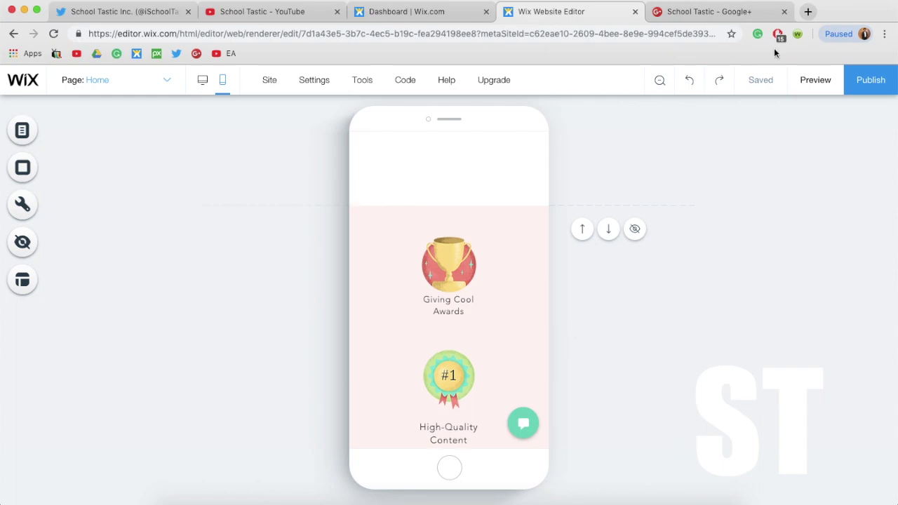
pyautogui.click(634, 11)
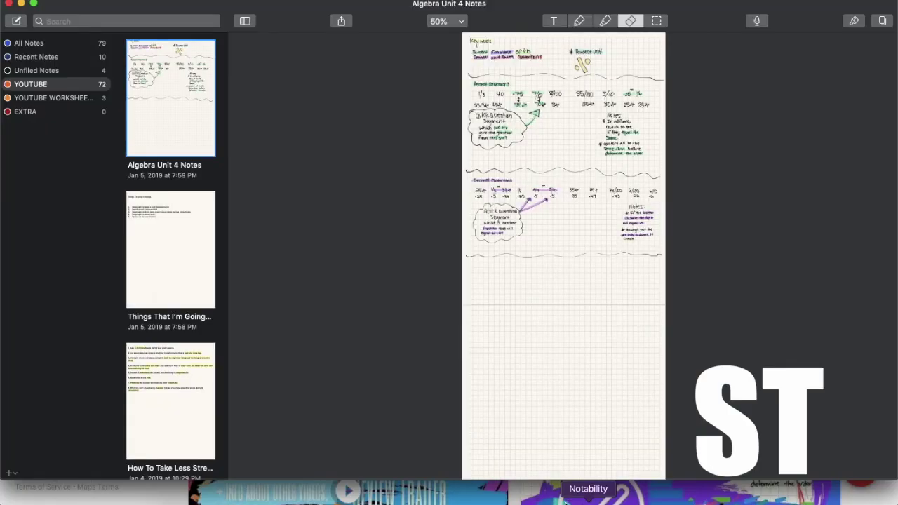
# Step: Enlarge the Algebra Unit 4 Notes in Notability and examine the key words, percent conversions and decimal conversions
pyautogui.scroll(5, 477, 177)
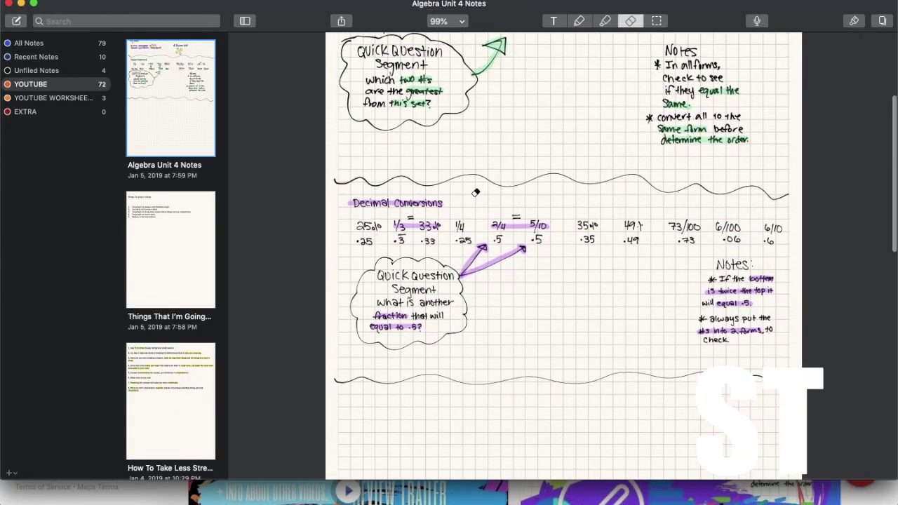
pyautogui.scroll(5, 476, 193)
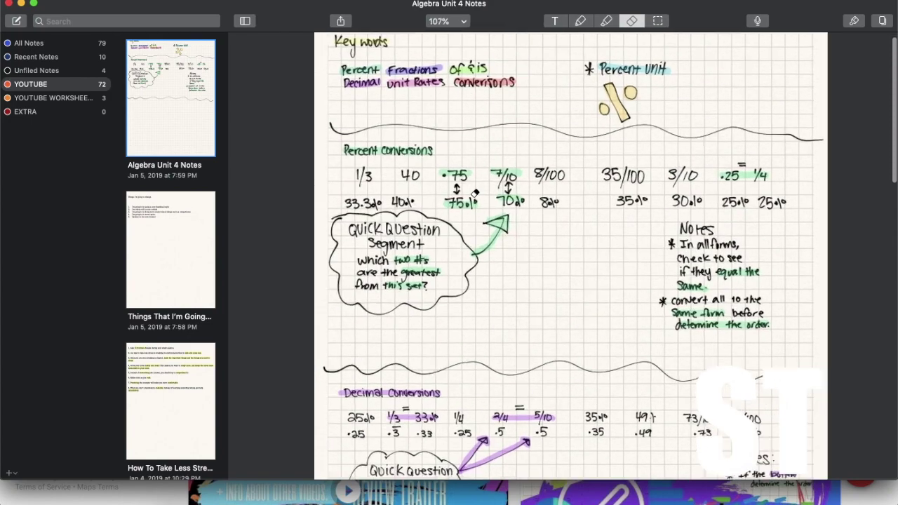
pyautogui.scroll(3, 475, 192)
pyautogui.scroll(3, 474, 210)
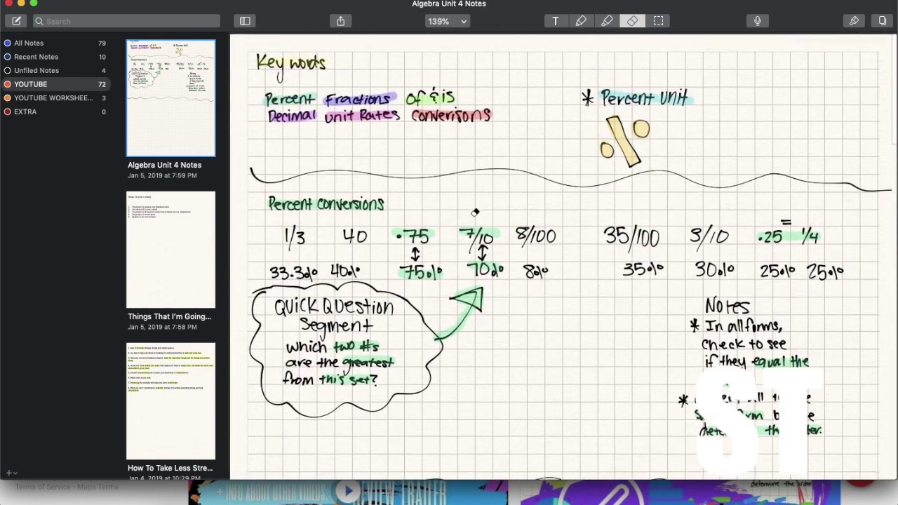
# Step: Move the blank "Notes" note in the YouTube worksheets subject to the trash
pyautogui.click(101, 98)
pyautogui.click(164, 139)
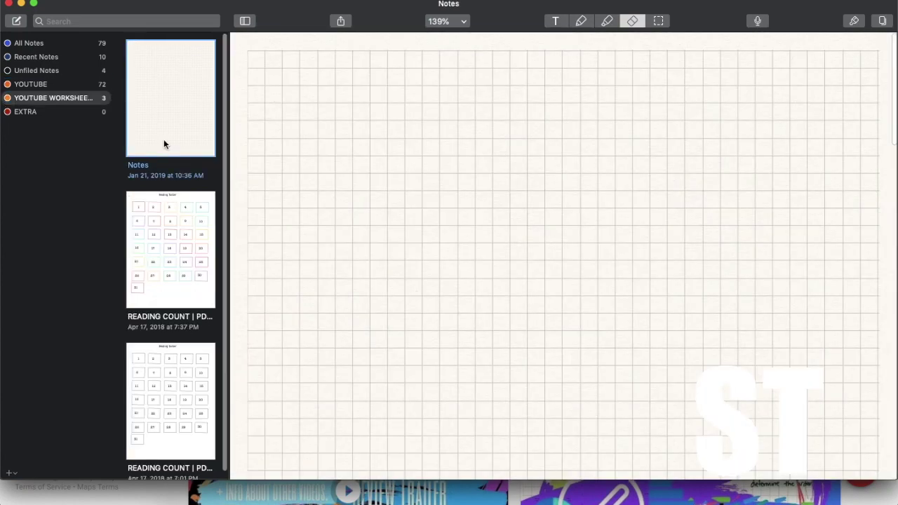
pyautogui.rightClick(163, 139)
pyautogui.click(179, 189)
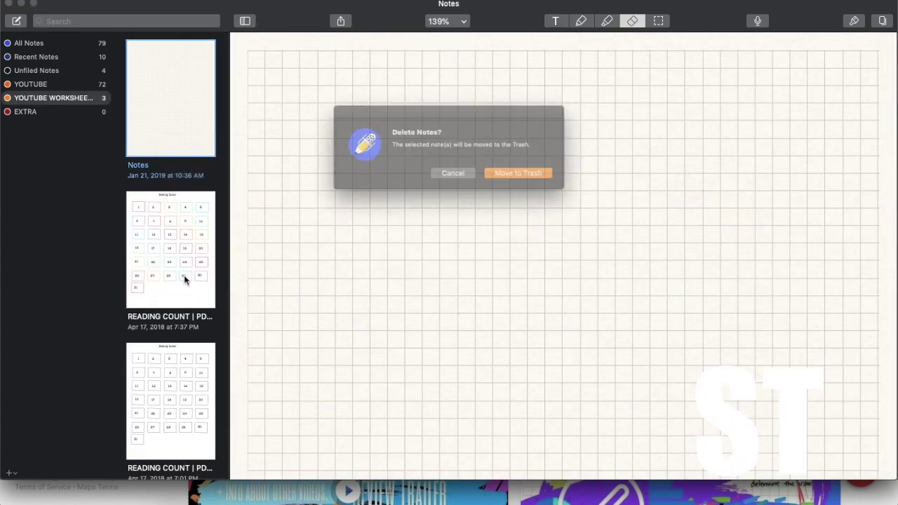
pyautogui.click(545, 176)
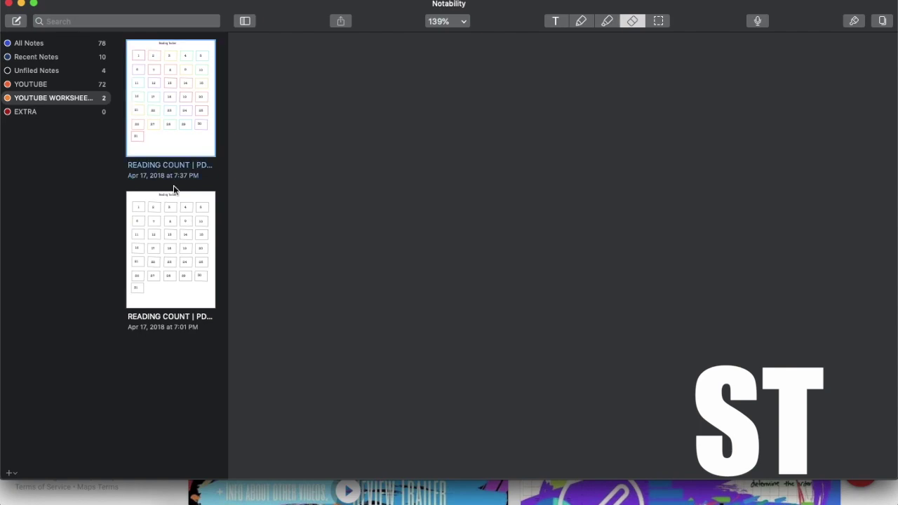
# Step: Examine the black-and-white and color versions of the Reading Count tracker worksheet
pyautogui.click(178, 251)
pyautogui.scroll(-10, 340, 252)
pyautogui.scroll(10, 347, 260)
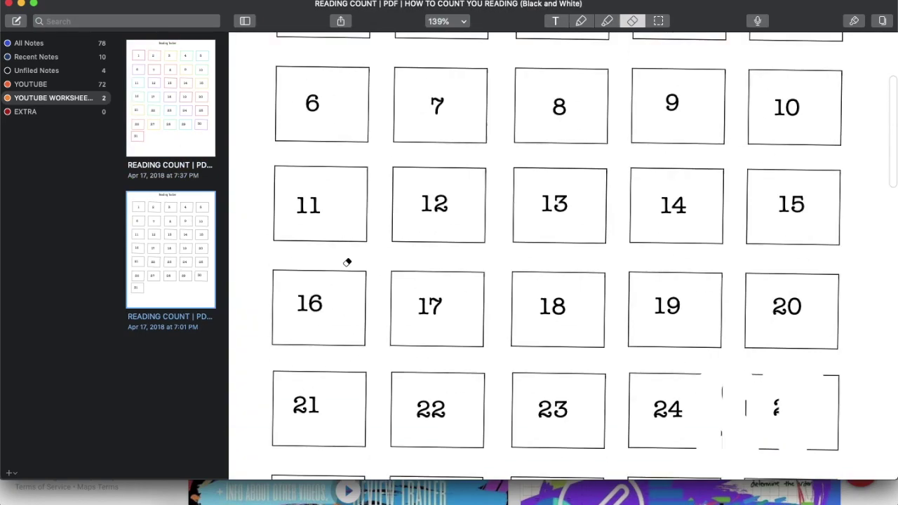
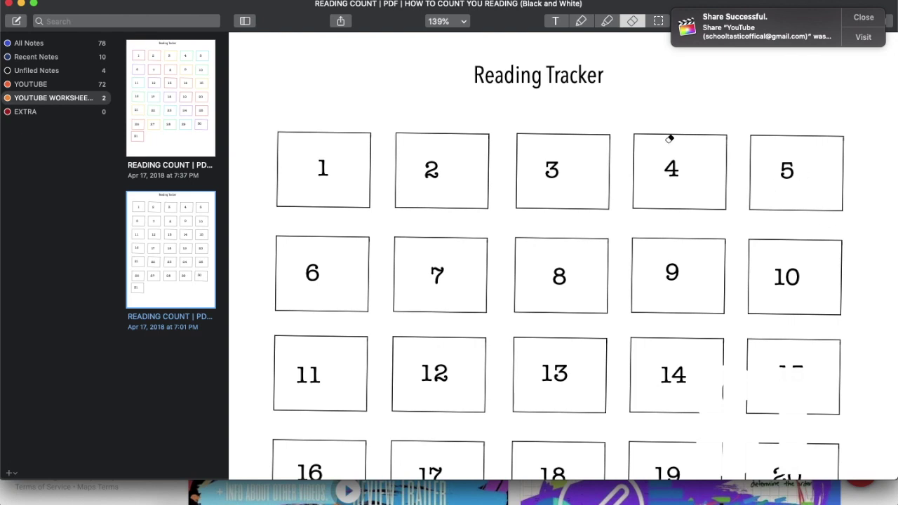
pyautogui.click(165, 120)
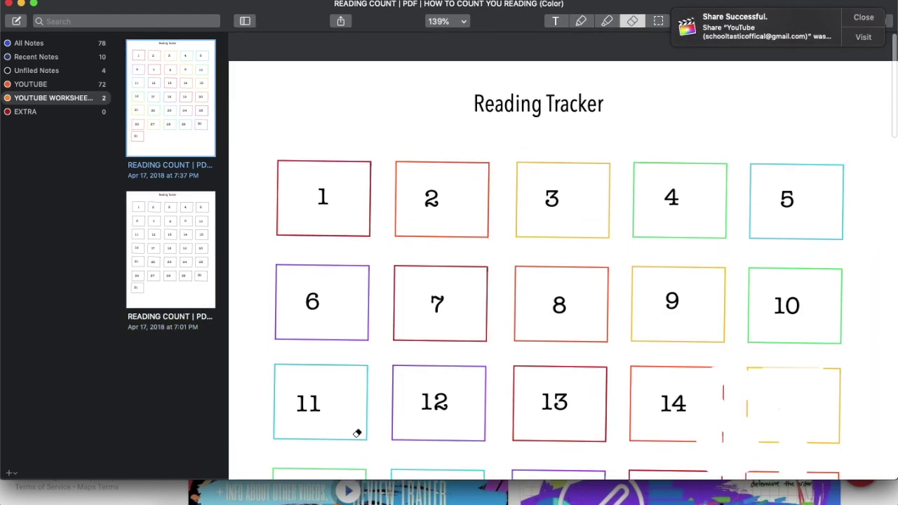
pyautogui.click(189, 252)
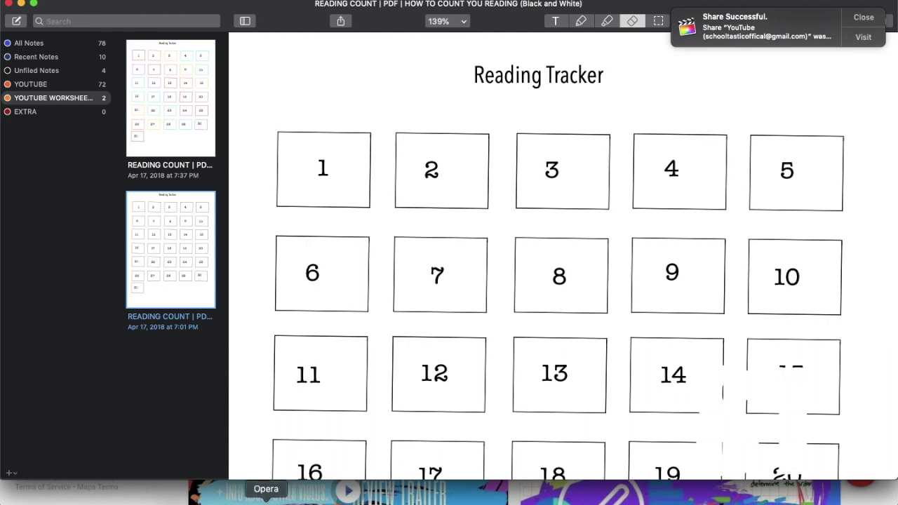
# Step: Open the finished upload's notification link, switch to Google Chrome and open the YouTube video manager in a new tab
pyautogui.click(863, 42)
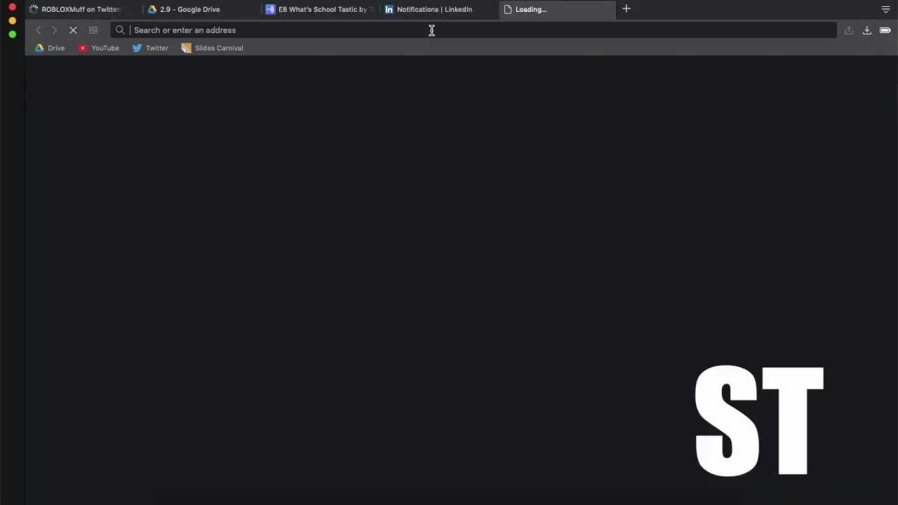
pyautogui.click(237, 500)
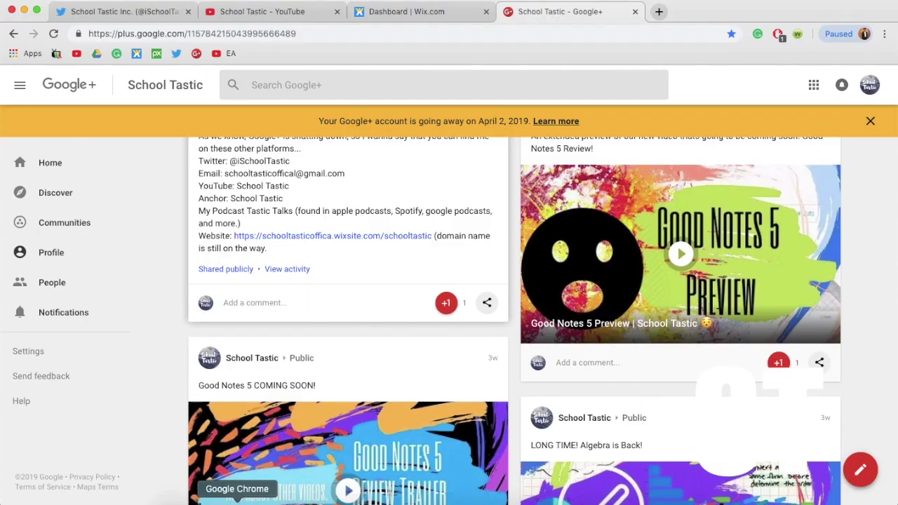
pyautogui.click(658, 13)
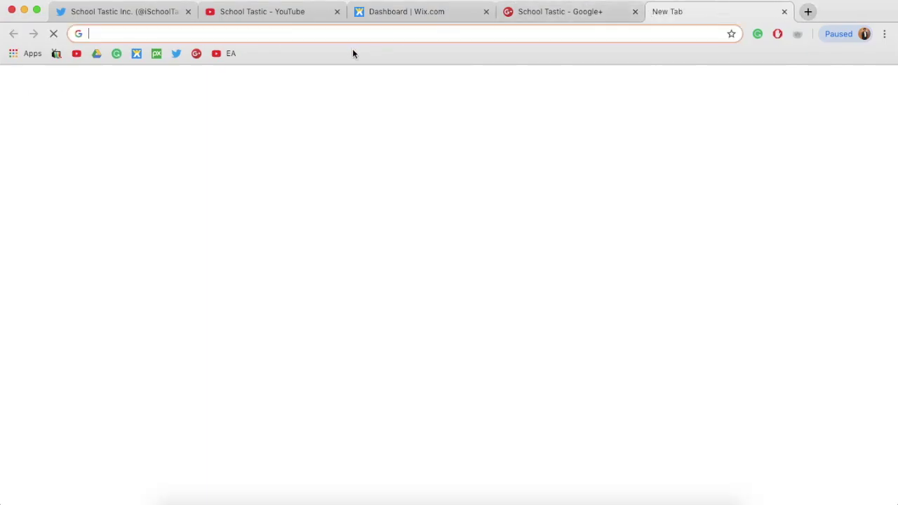
pyautogui.click(229, 54)
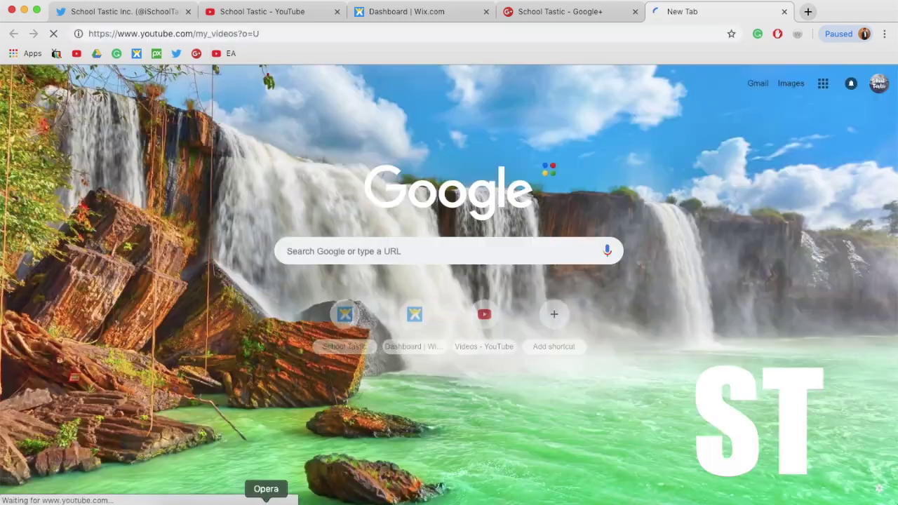
pyautogui.rightClick(265, 498)
pyautogui.click(273, 485)
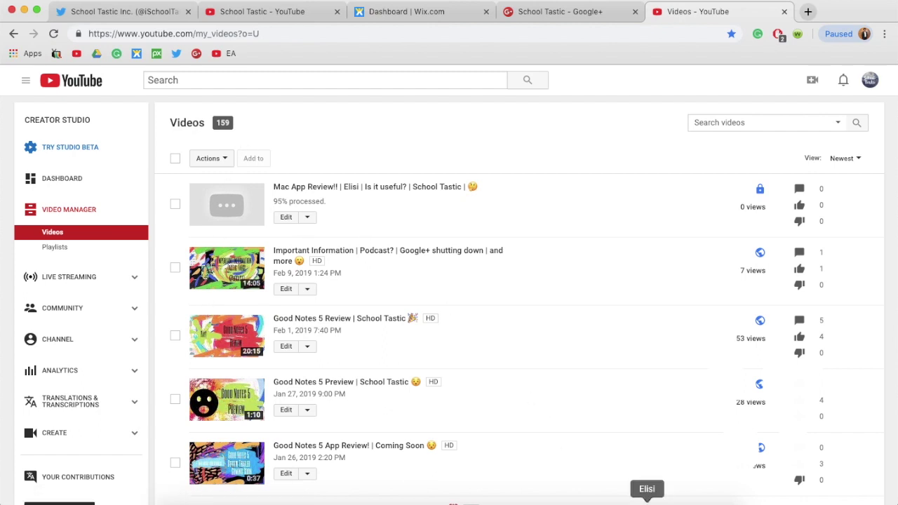
# Step: Switch to Elisi, capture a screenshot of the whole weekly planner and return to Google Chrome
pyautogui.click(641, 495)
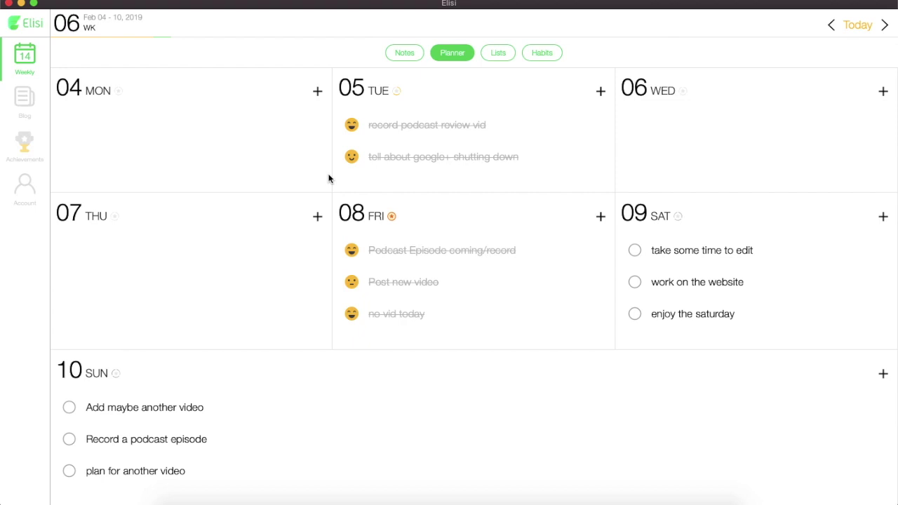
pyautogui.press('super+shift+4')
pyautogui.moveTo(2, 11); pyautogui.dragTo(897, 504)
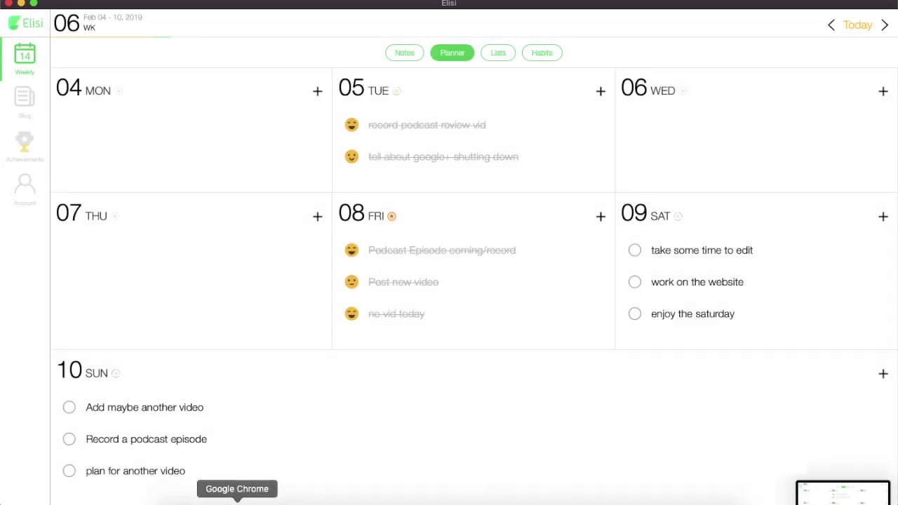
pyautogui.click(237, 499)
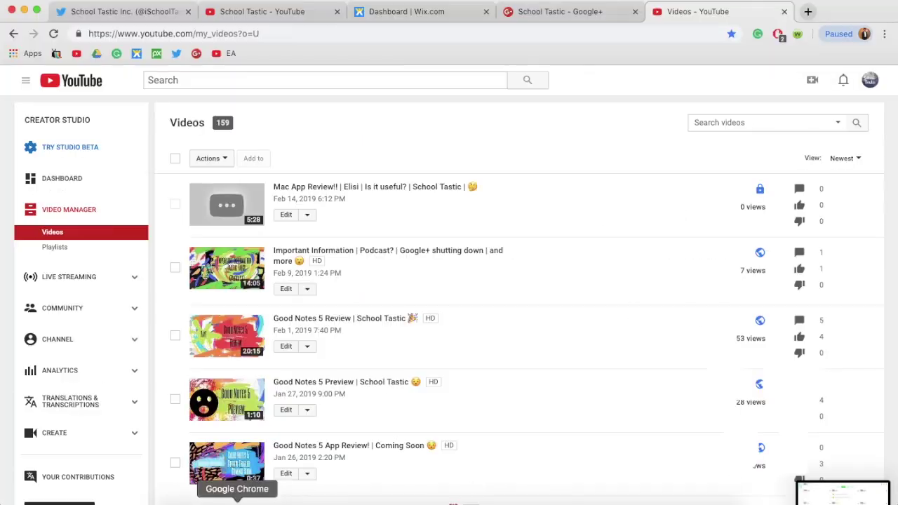
# Step: Open Canva in a new browser tab and create a blank YouTube Thumbnail design
pyautogui.click(807, 12)
pyautogui.write('can')
pyautogui.press('Return')
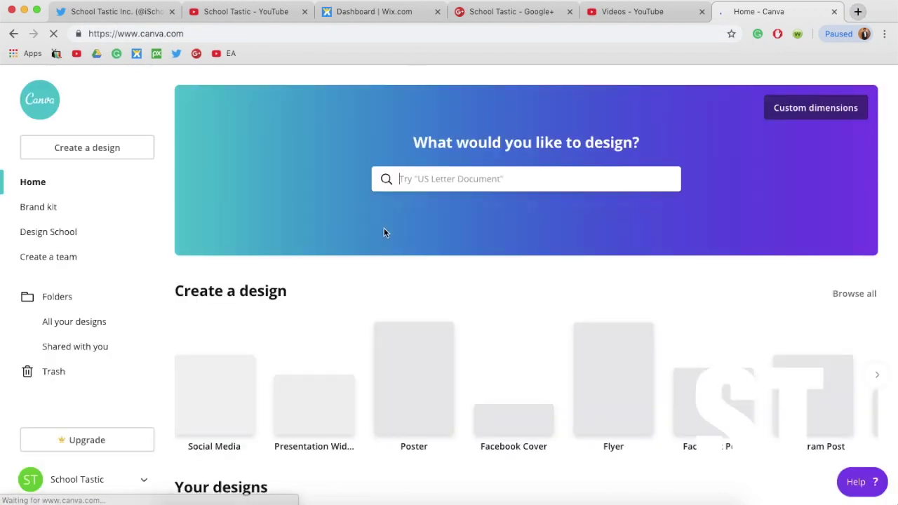
pyautogui.write('youtub')
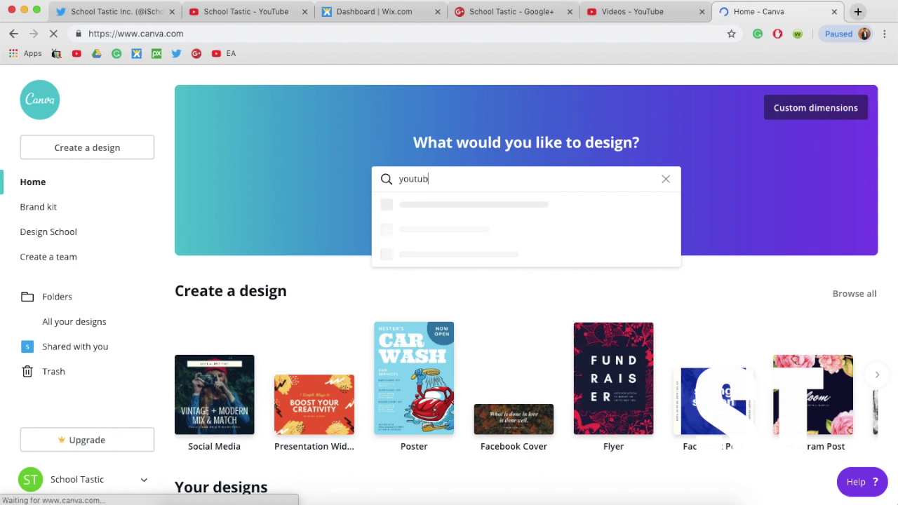
pyautogui.write('e')
pyautogui.click(432, 233)
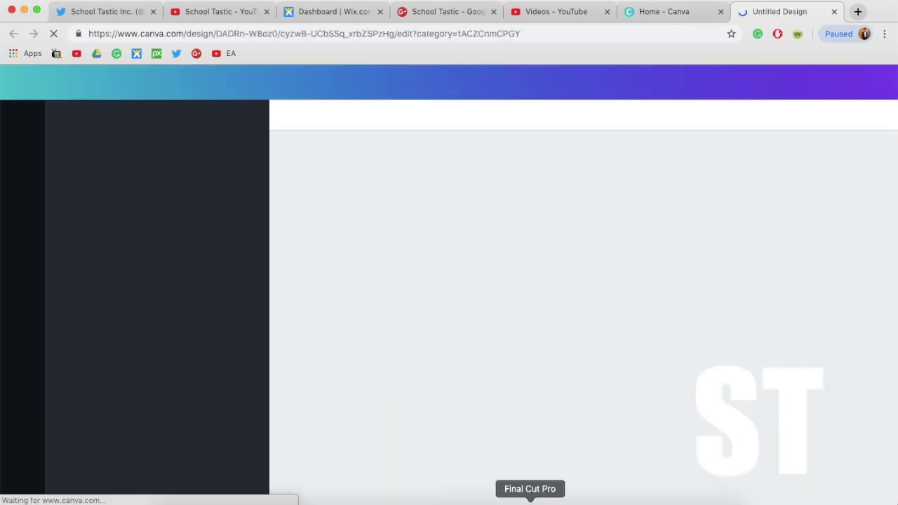
pyautogui.click(529, 500)
pyautogui.press('super+Tab')
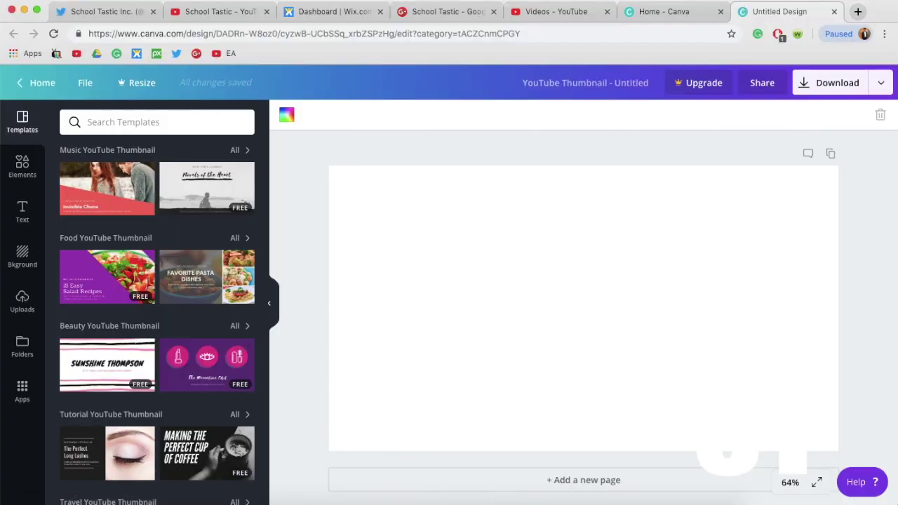
# Step: Add the planner screenshot from the desktop to the thumbnail and enlarge it to cover the whole page
pyautogui.press('F11')
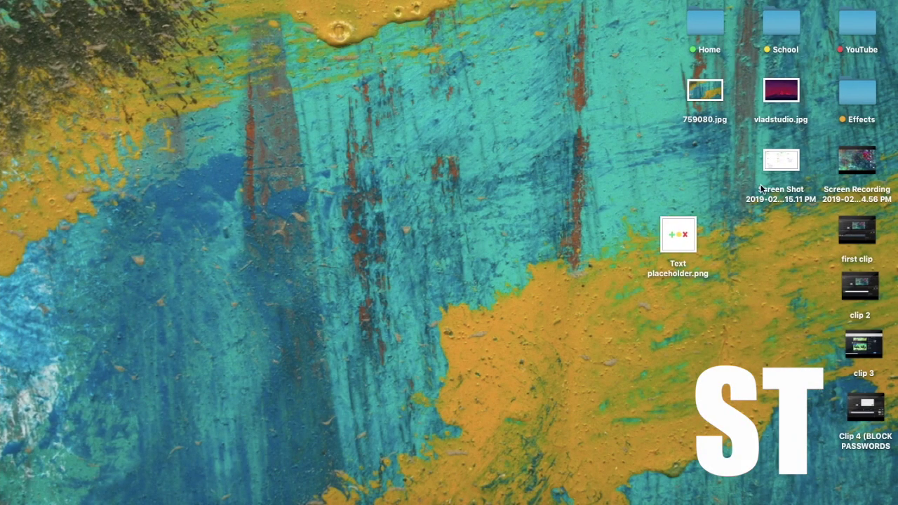
pyautogui.moveTo(761, 188); pyautogui.dragTo(439, 74)
pyautogui.moveTo(60, 159); pyautogui.dragTo(367, 401)
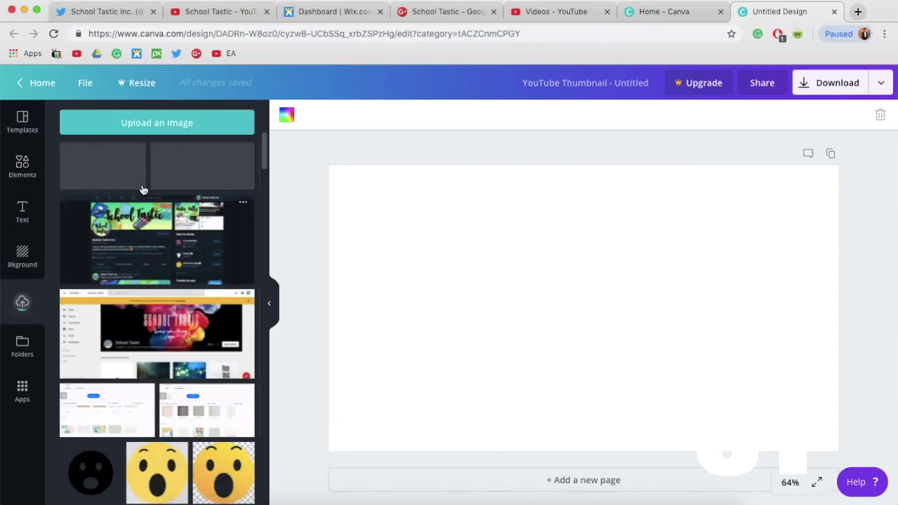
pyautogui.click(21, 168)
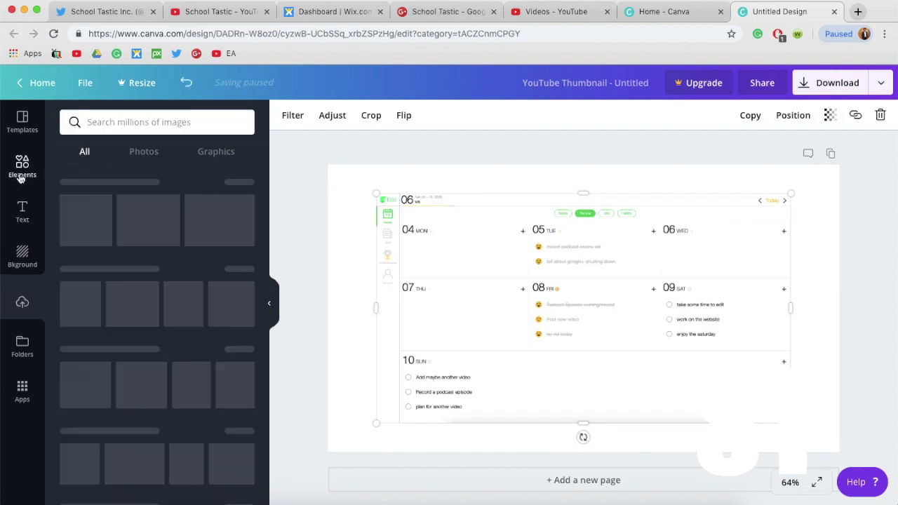
pyautogui.moveTo(377, 195); pyautogui.dragTo(310, 151)
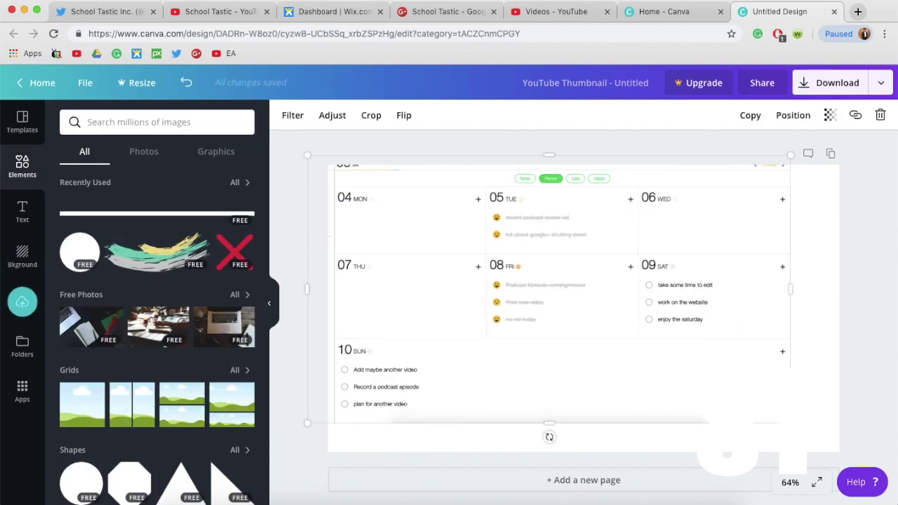
pyautogui.moveTo(791, 423); pyautogui.dragTo(862, 463)
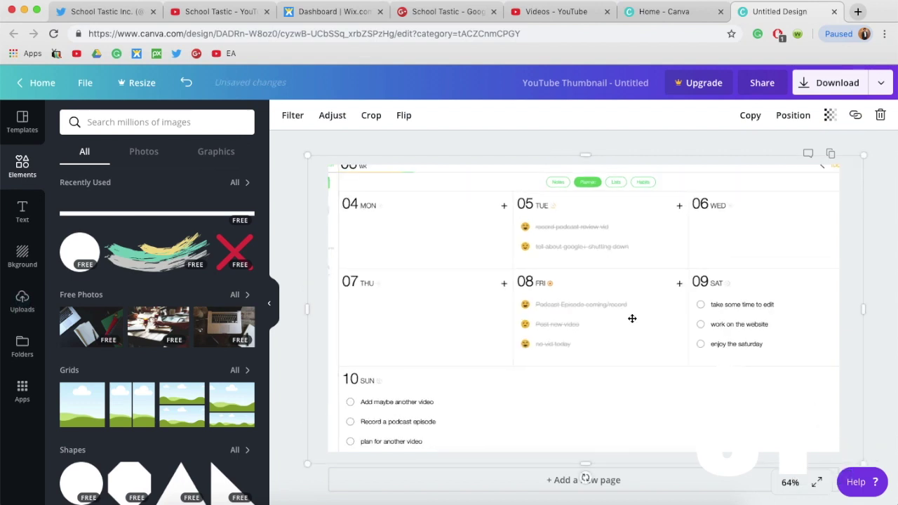
# Step: Add the recently used three-color brush stroke graphic, shrink it slightly and place it over the planner's right half
pyautogui.click(160, 270)
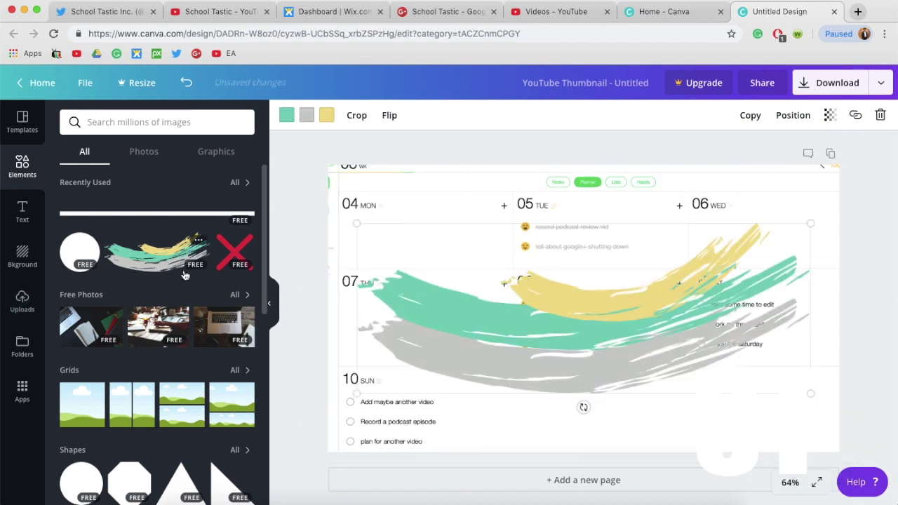
pyautogui.moveTo(811, 222); pyautogui.dragTo(734, 252)
pyautogui.moveTo(605, 333)
pyautogui.mouseDown()
pyautogui.moveTo(661, 291)
pyautogui.moveTo(695, 305)
pyautogui.moveTo(696, 325)
pyautogui.mouseUp()
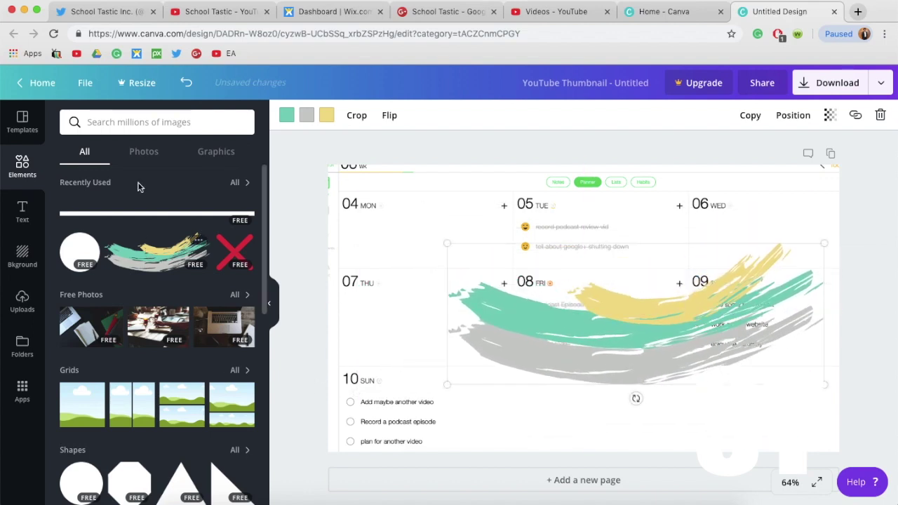
# Step: Add a heading reading "App Review" to the thumbnail
pyautogui.click(22, 211)
pyautogui.click(113, 175)
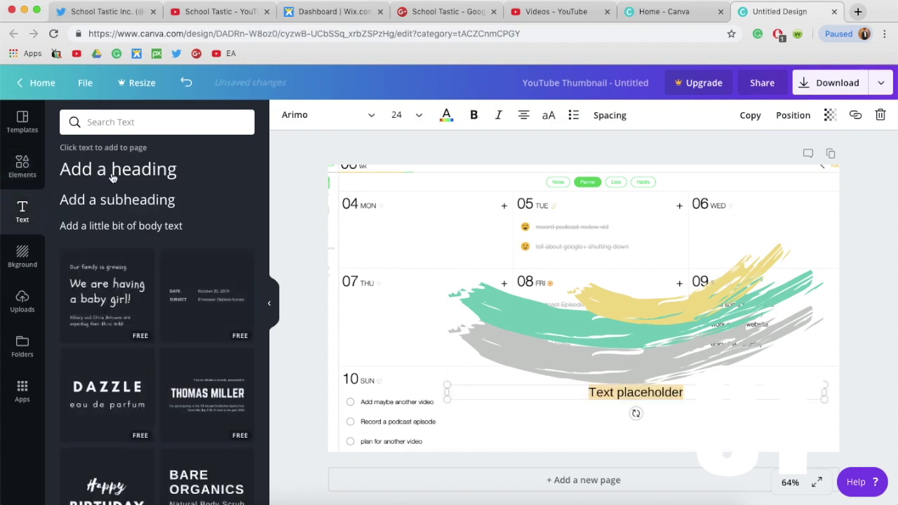
pyautogui.write('Ap')
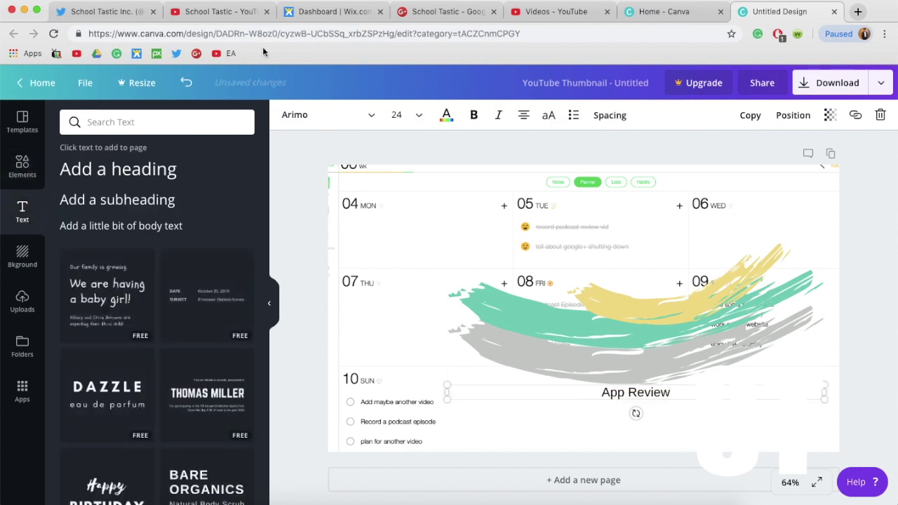
pyautogui.write('p Review')
pyautogui.press('Return')
# Step: Set the "App Review" heading's font to Brusher
pyautogui.click(350, 113)
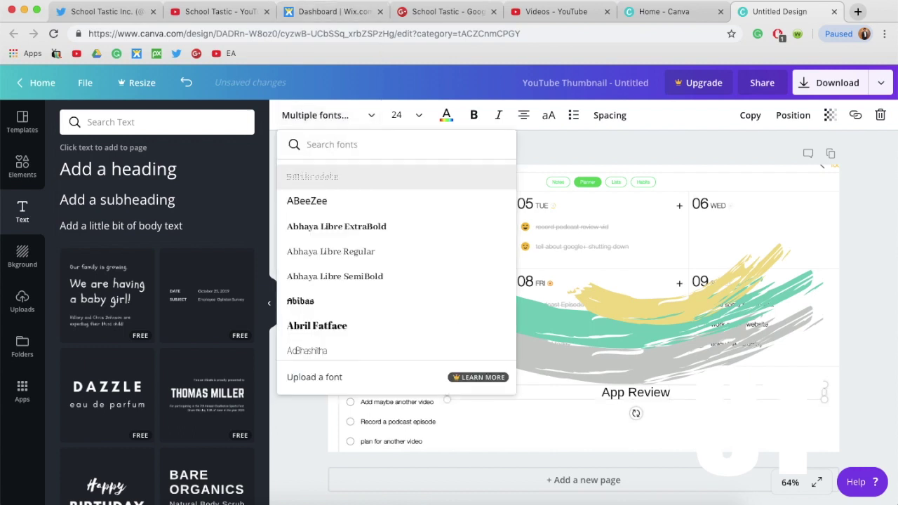
pyautogui.write('six')
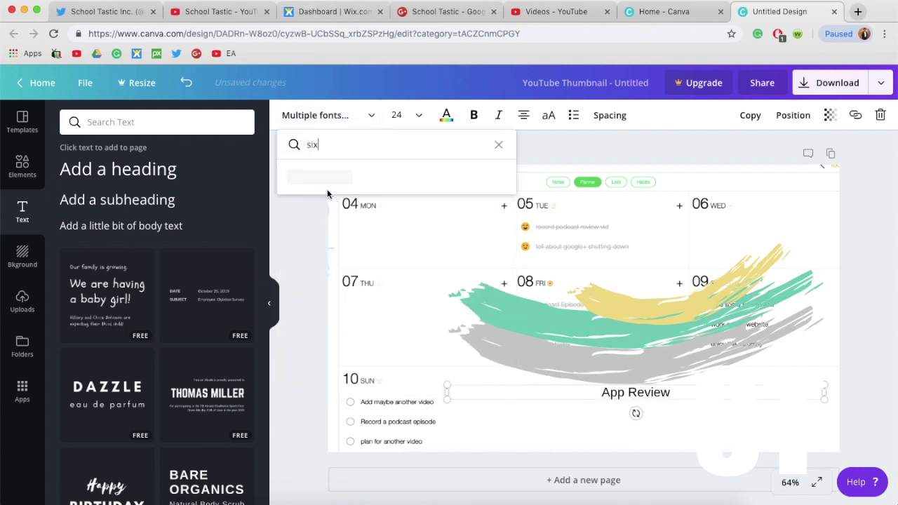
pyautogui.doubleClick(342, 146)
pyautogui.write('brush')
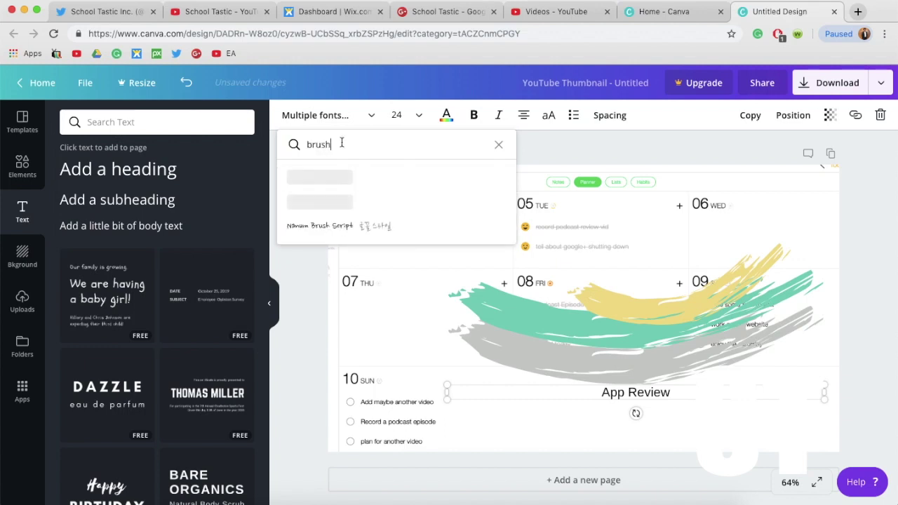
pyautogui.click(336, 184)
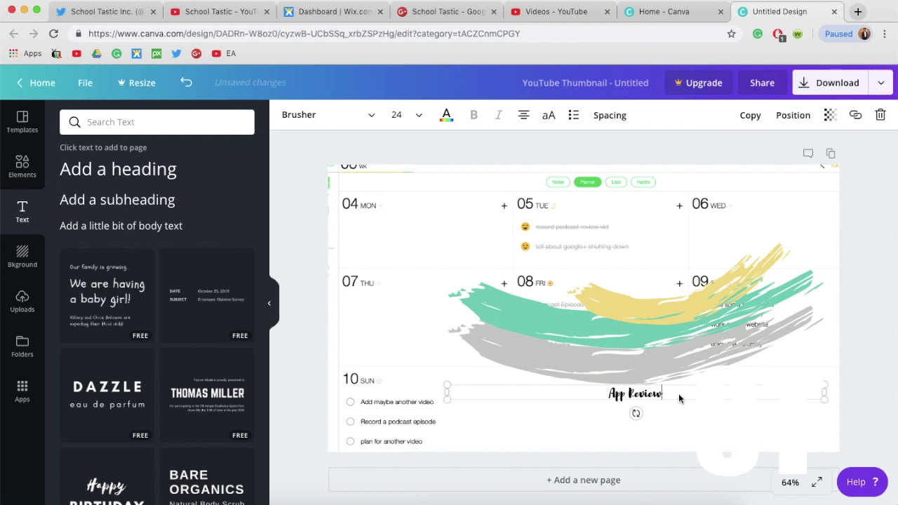
# Step: Add "Elisi" as the heading's second line and place the text at size 72 over the brush strokes
pyautogui.press('Return')
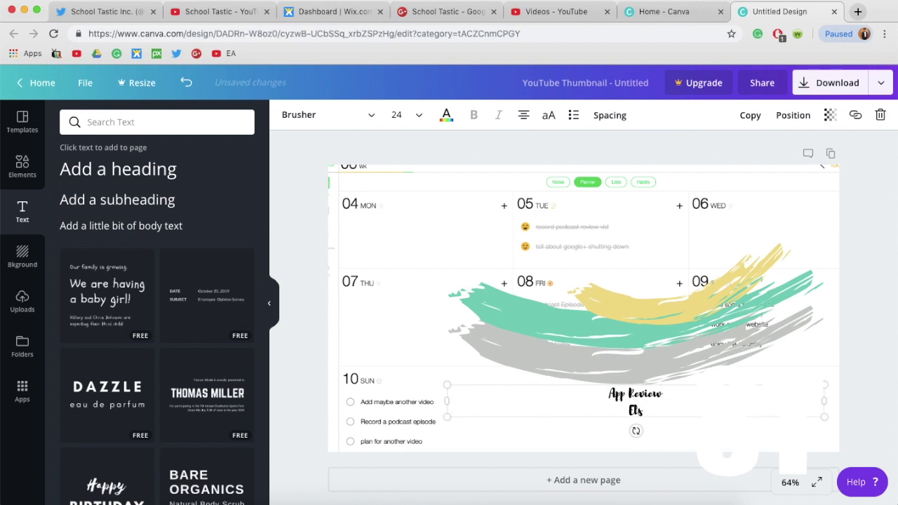
pyautogui.write('Elisi')
pyautogui.click(398, 114)
pyautogui.scroll(-5, 428, 273)
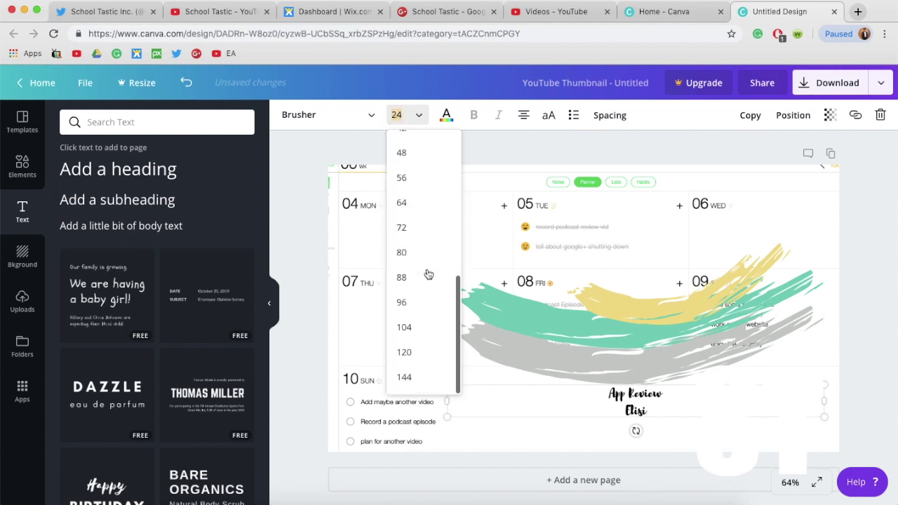
pyautogui.click(415, 229)
pyautogui.click(411, 379)
pyautogui.moveTo(579, 427); pyautogui.dragTo(579, 329)
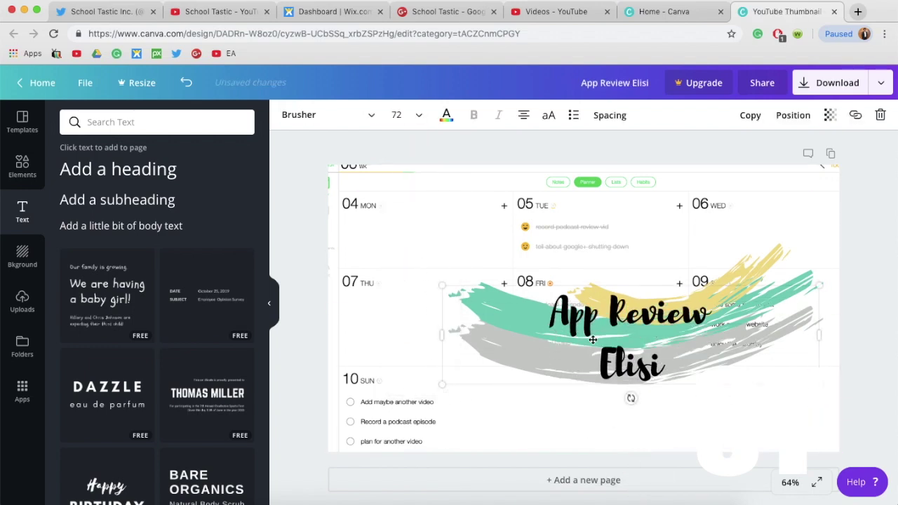
# Step: Shift the three-color brush strokes and the "App Review Elisi" heading slightly up and toward the thumbnail's right edge
pyautogui.moveTo(761, 287)
pyautogui.mouseDown()
pyautogui.moveTo(793, 279)
pyautogui.moveTo(775, 273)
pyautogui.mouseUp()
pyautogui.moveTo(614, 350); pyautogui.dragTo(655, 340)
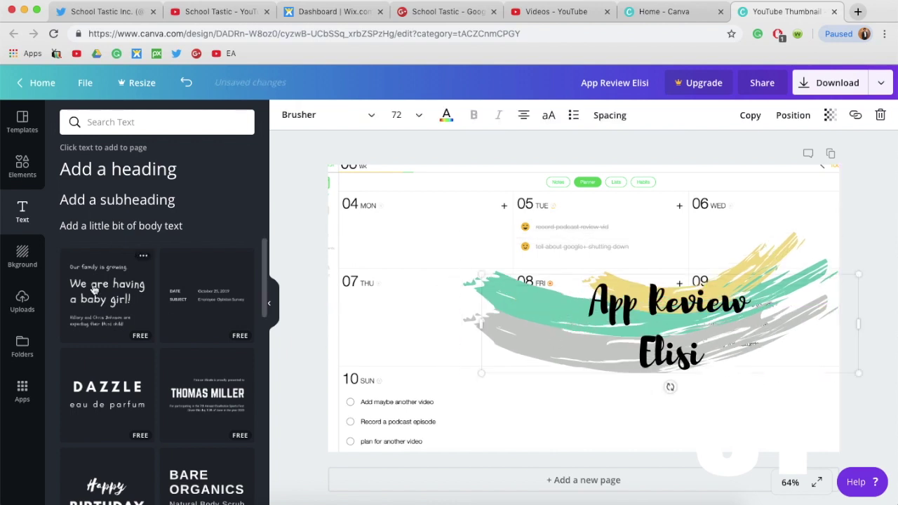
# Step: Search the graphics for "paint" and place two mint green zigzag strokes, one across the thumbnail's top and one across its bottom
pyautogui.click(22, 167)
pyautogui.click(211, 154)
pyautogui.click(150, 122)
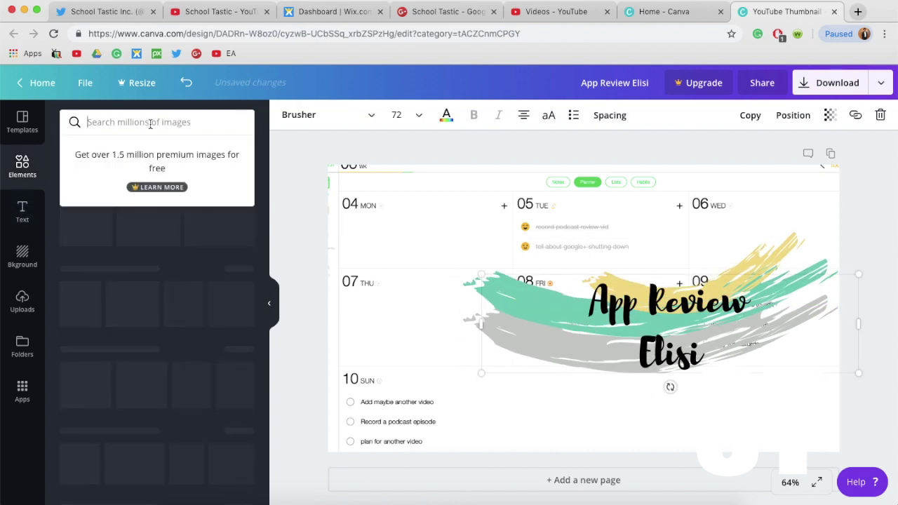
pyautogui.write('paint')
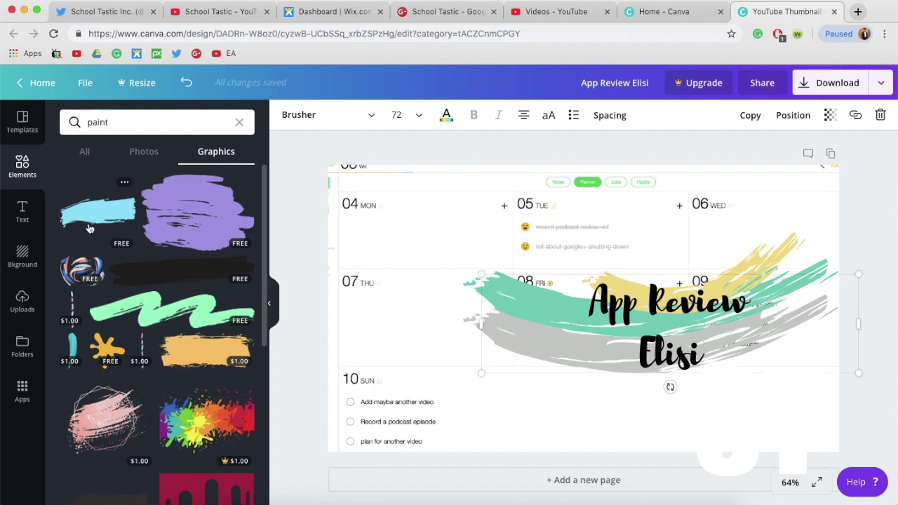
pyautogui.click(149, 306)
pyautogui.moveTo(472, 302); pyautogui.dragTo(465, 196)
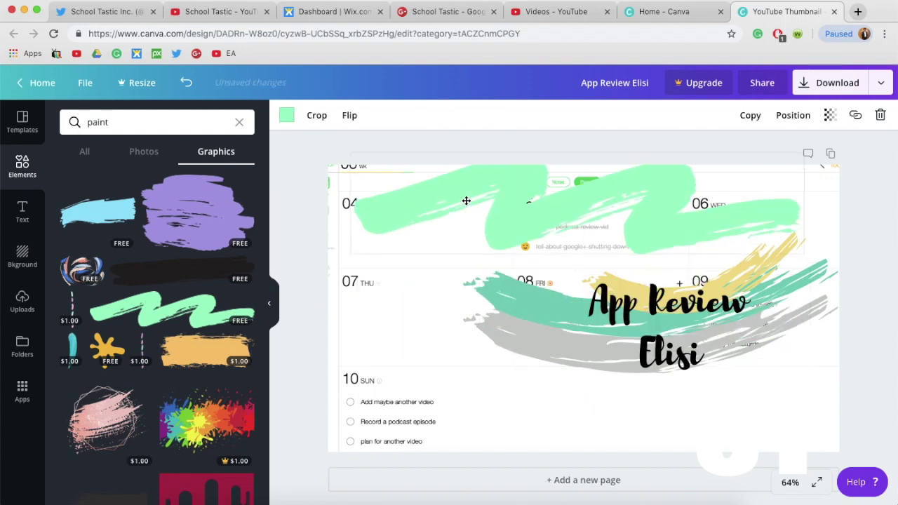
pyautogui.click(214, 316)
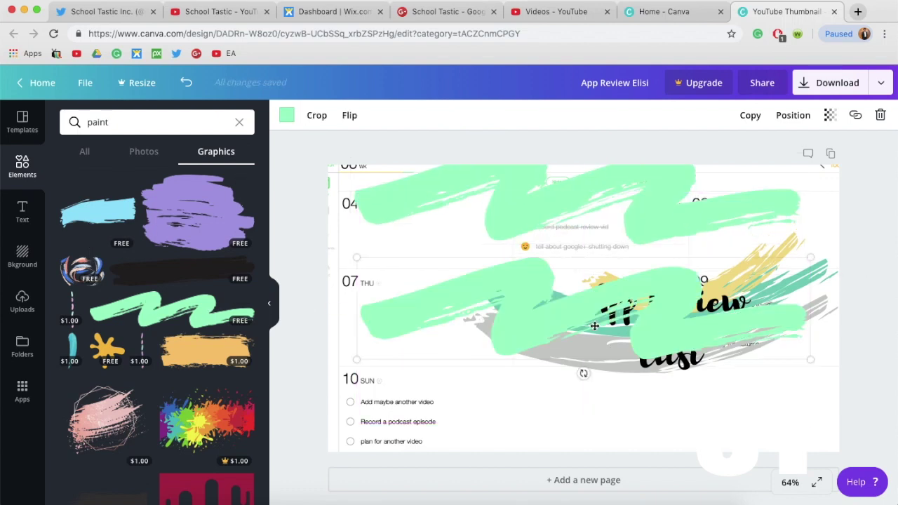
pyautogui.moveTo(594, 326); pyautogui.dragTo(599, 437)
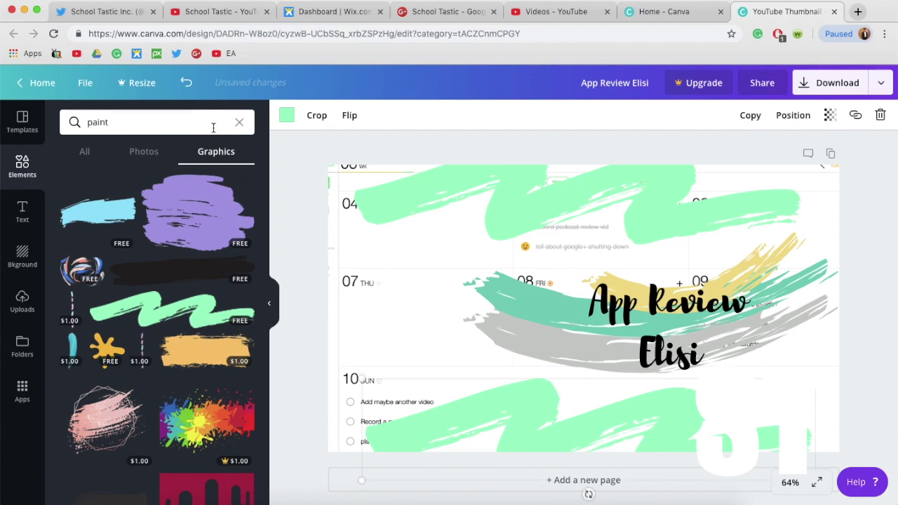
# Step: Add the free blue, green and teal dash pattern from the paint results and enlarge it to cover the whole thumbnail
pyautogui.scroll(-10, 213, 303)
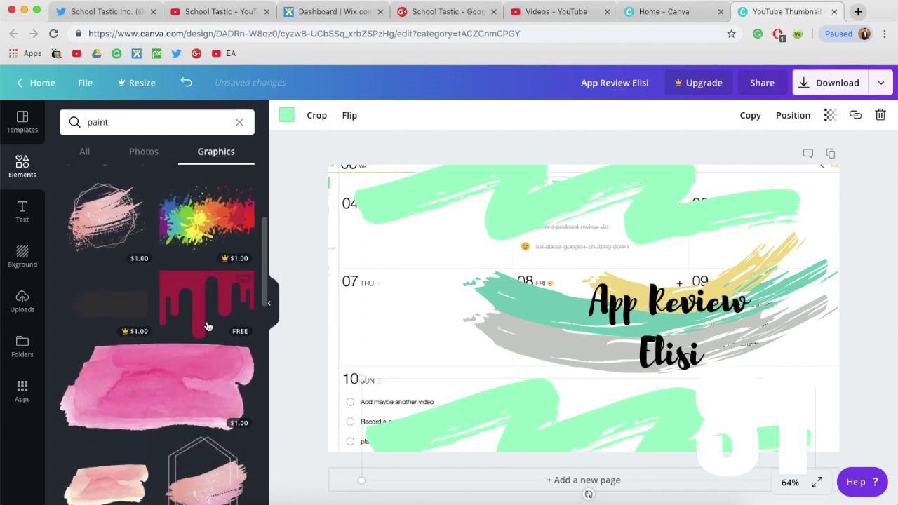
pyautogui.scroll(-1, 205, 295)
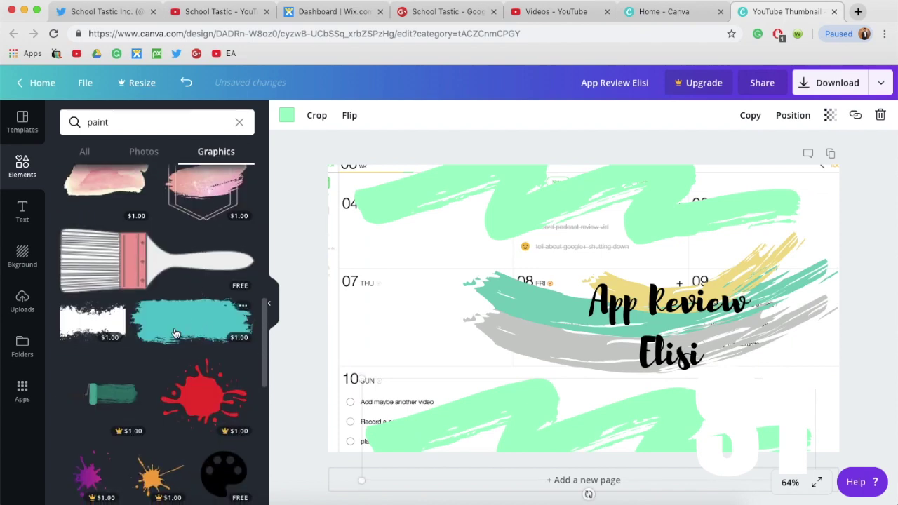
pyautogui.scroll(-3, 175, 332)
pyautogui.scroll(-3, 175, 332)
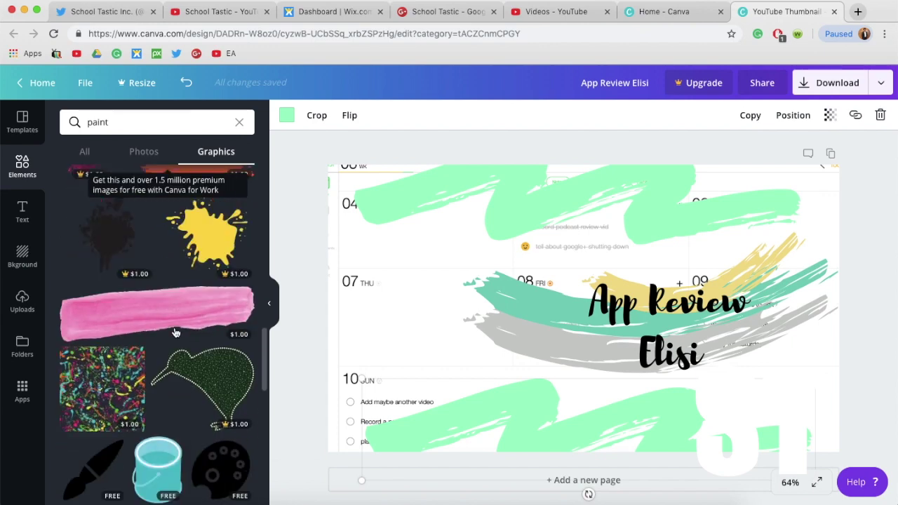
pyautogui.scroll(-5, 175, 333)
pyautogui.click(102, 354)
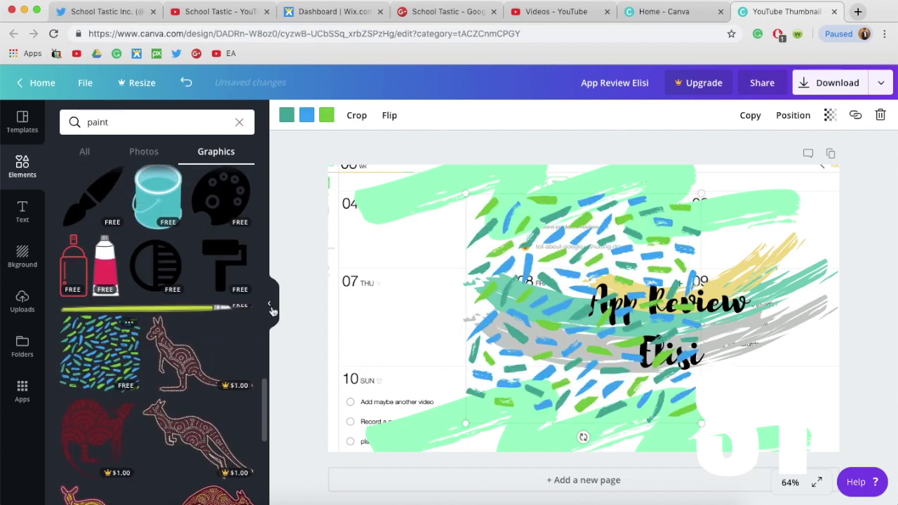
pyautogui.moveTo(215, 117); pyautogui.dragTo(214, 116)
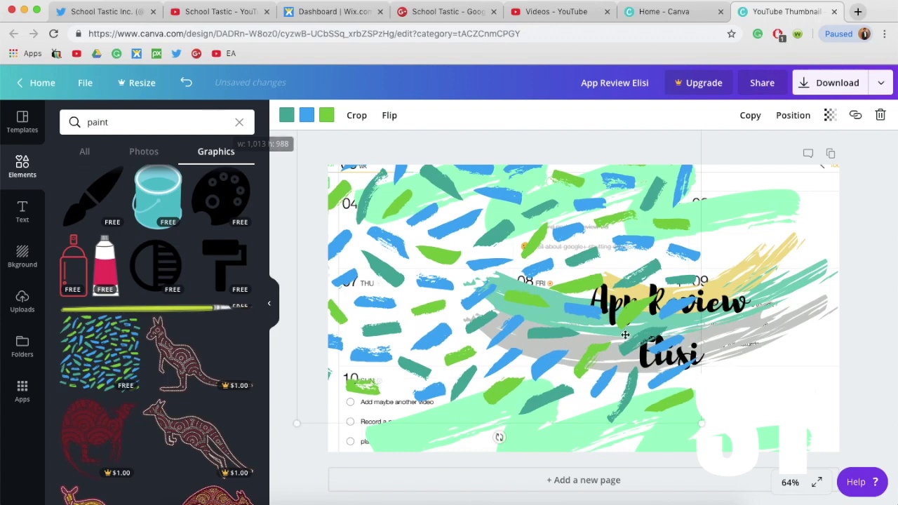
pyautogui.moveTo(701, 425); pyautogui.dragTo(806, 484)
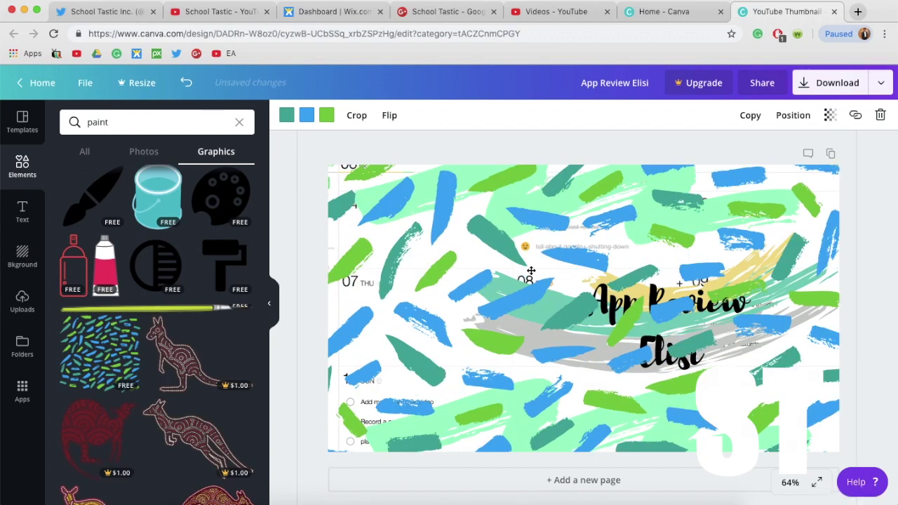
# Step: Send the dash pattern behind the heading and brush strokes, and adjust the positions of the two mint zigzag strokes
pyautogui.click(795, 115)
pyautogui.click(763, 177)
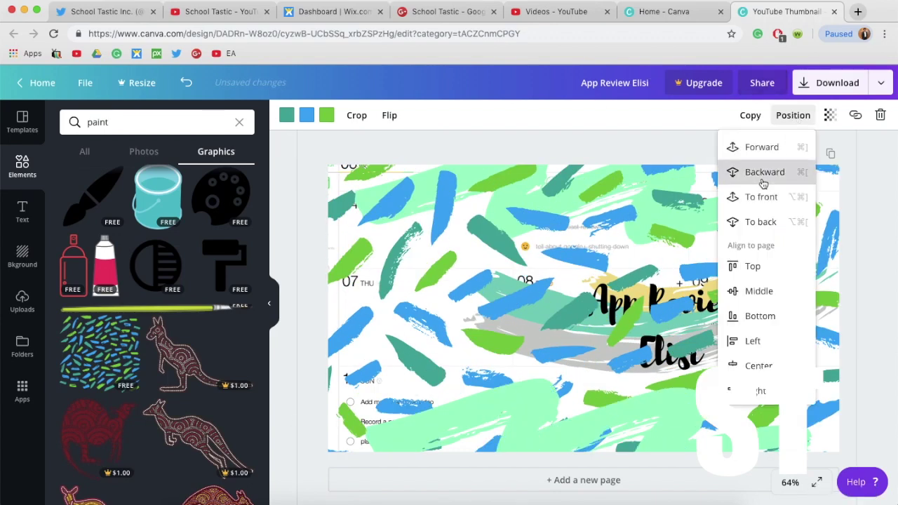
pyautogui.click(289, 214)
pyautogui.moveTo(472, 227)
pyautogui.mouseDown()
pyautogui.moveTo(559, 190)
pyautogui.moveTo(554, 253)
pyautogui.mouseUp()
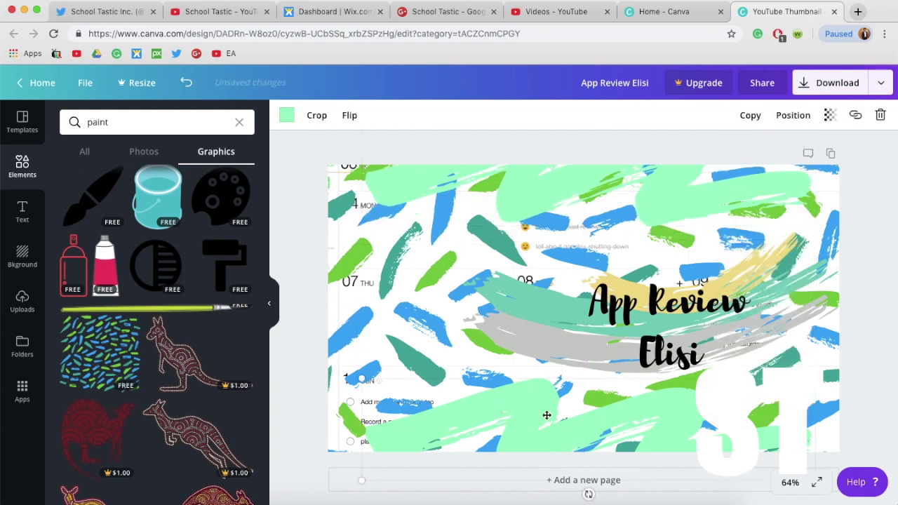
pyautogui.moveTo(546, 415); pyautogui.dragTo(531, 425)
# Step: Recolor the blue dashes of the background pattern to the light lime green default color
pyautogui.click(384, 306)
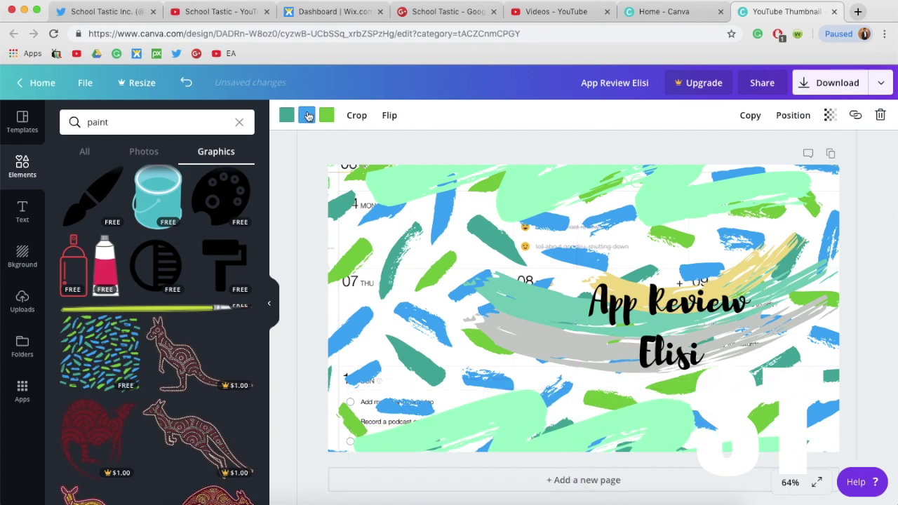
pyautogui.click(308, 116)
pyautogui.click(321, 192)
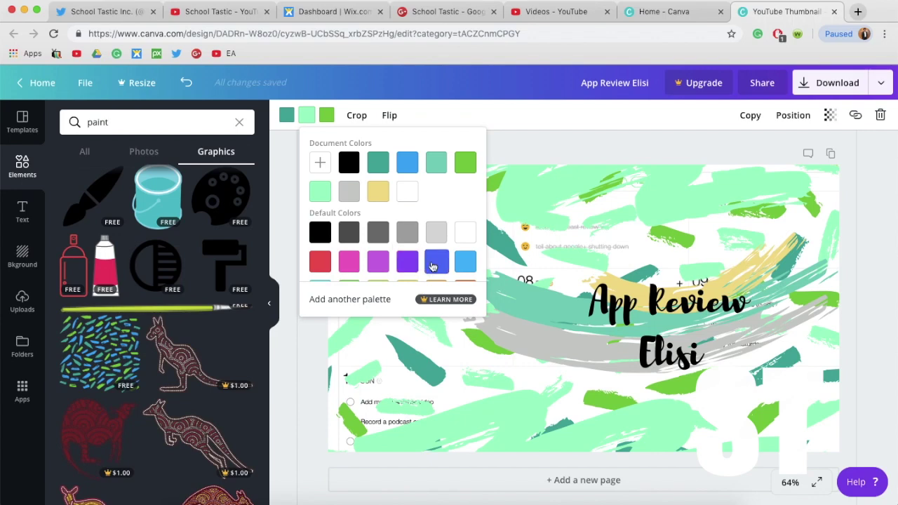
pyautogui.click(435, 262)
pyautogui.scroll(-1, 446, 265)
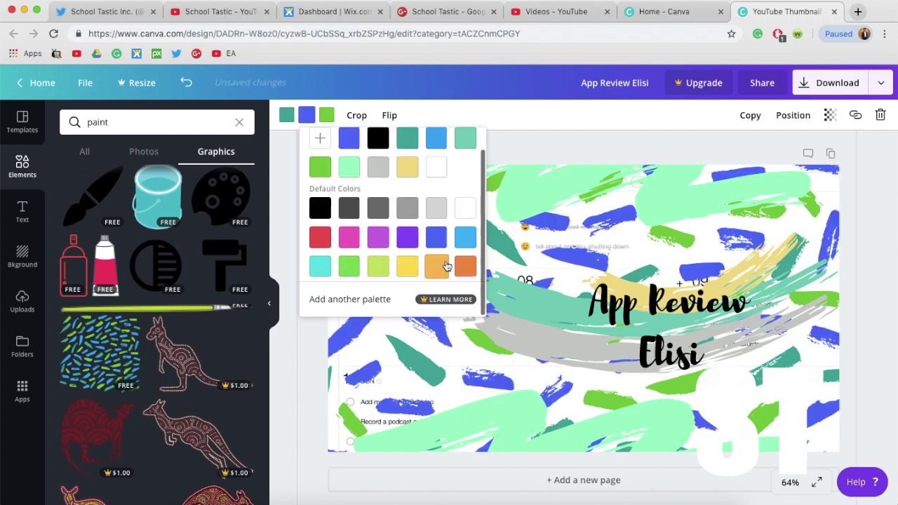
pyautogui.click(349, 265)
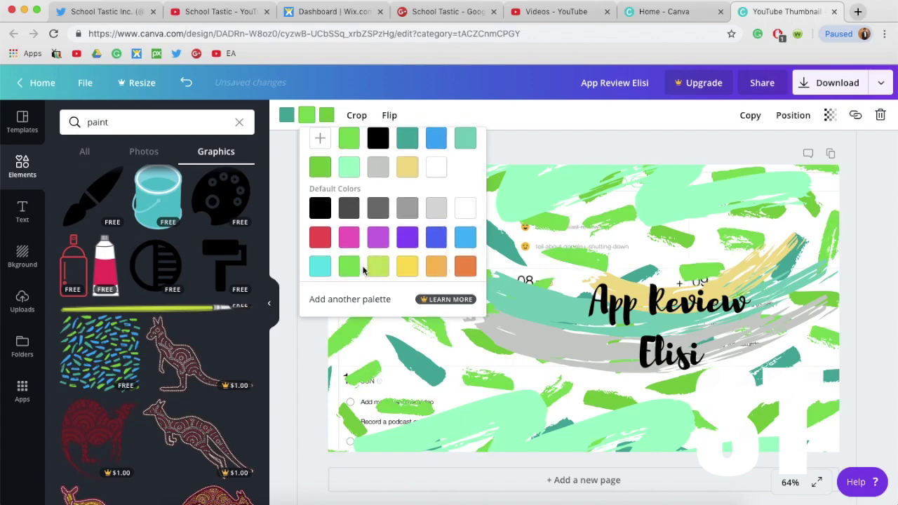
pyautogui.click(373, 271)
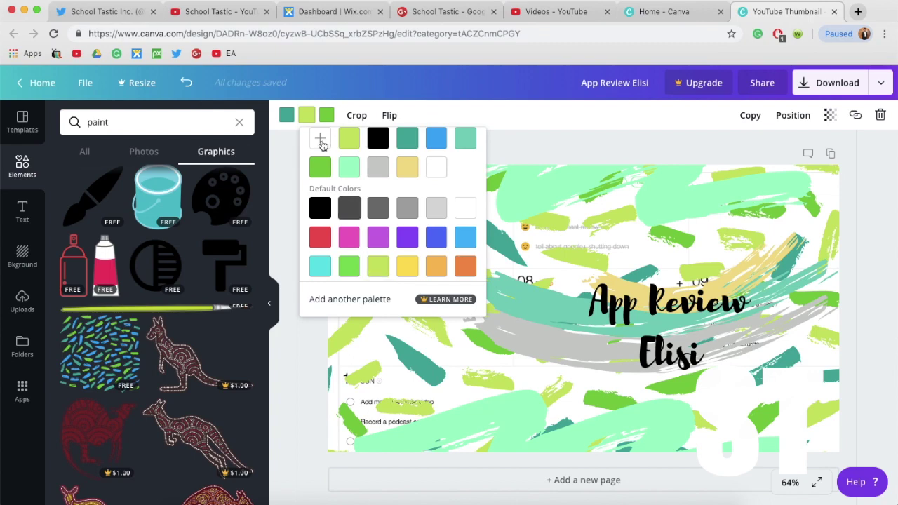
pyautogui.click(326, 114)
pyautogui.click(286, 114)
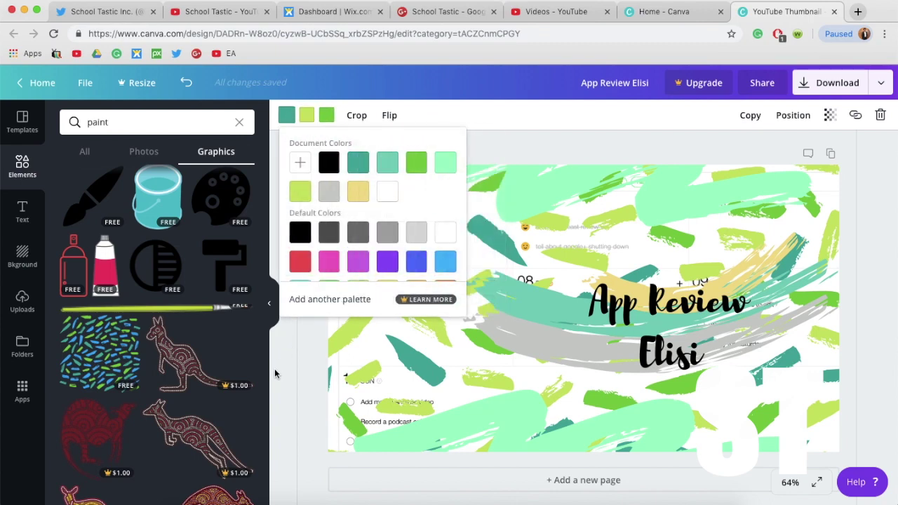
pyautogui.click(278, 372)
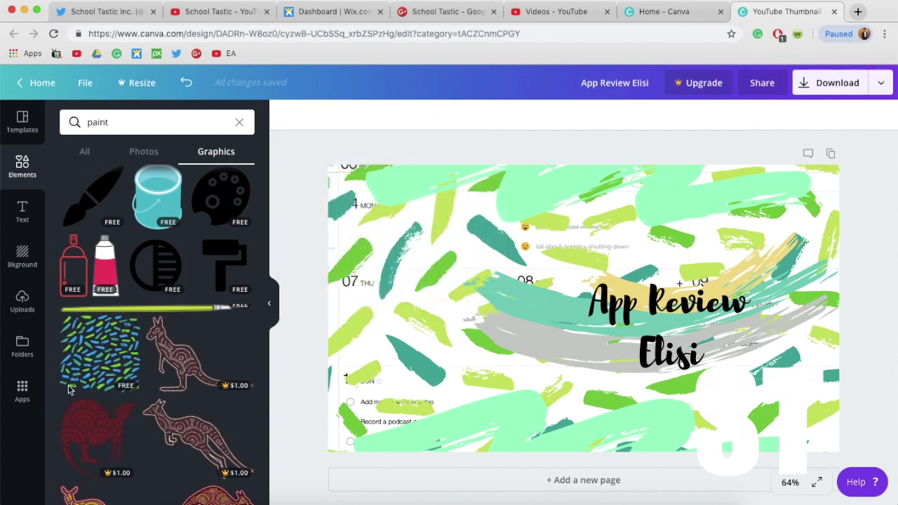
# Step: Look through the remaining paint graphics for another element that suits the thumbnail
pyautogui.scroll(-10, 108, 392)
pyautogui.scroll(-10, 108, 371)
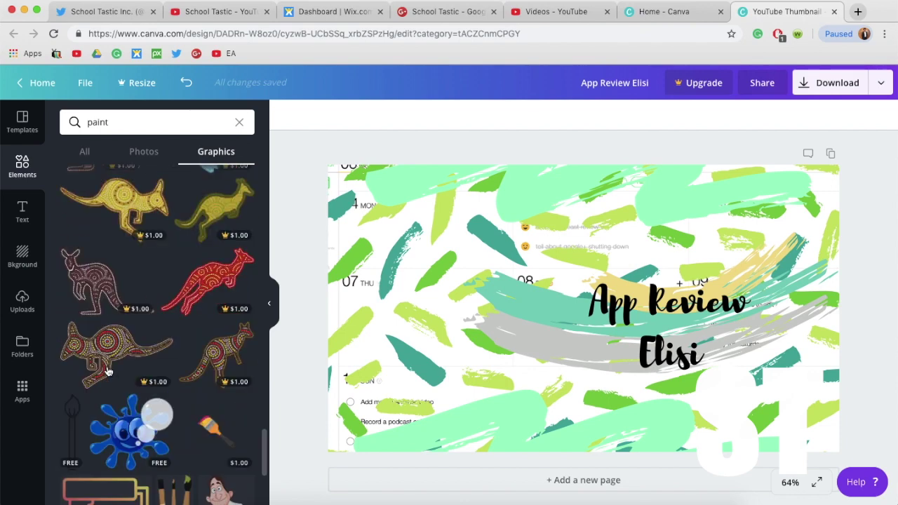
pyautogui.scroll(-5, 112, 346)
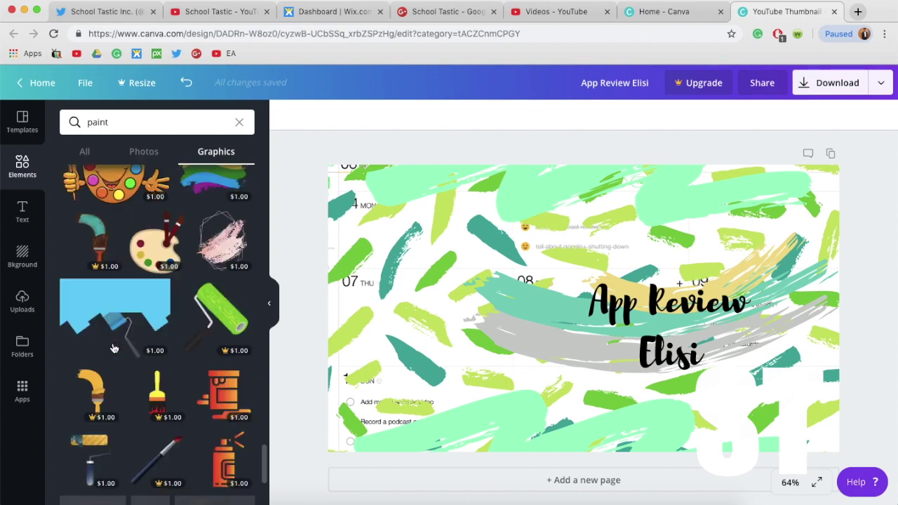
pyautogui.scroll(-5, 113, 347)
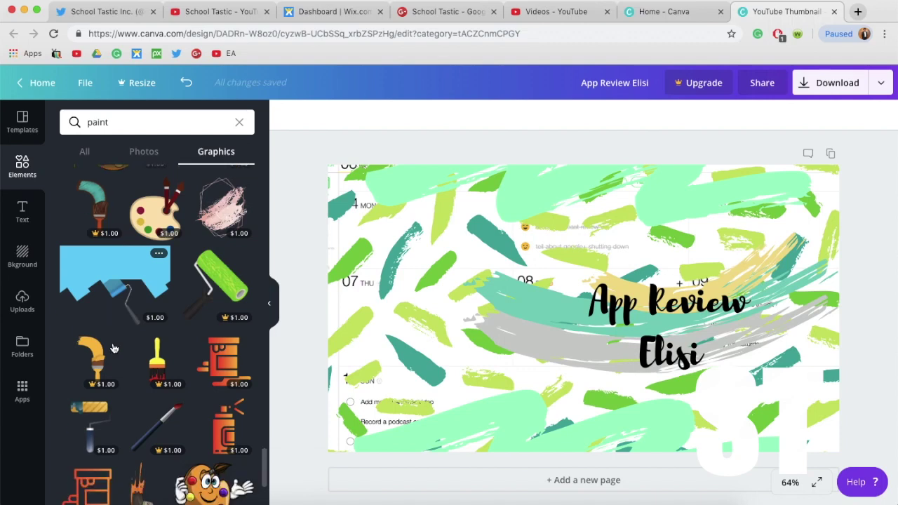
pyautogui.scroll(-6, 114, 347)
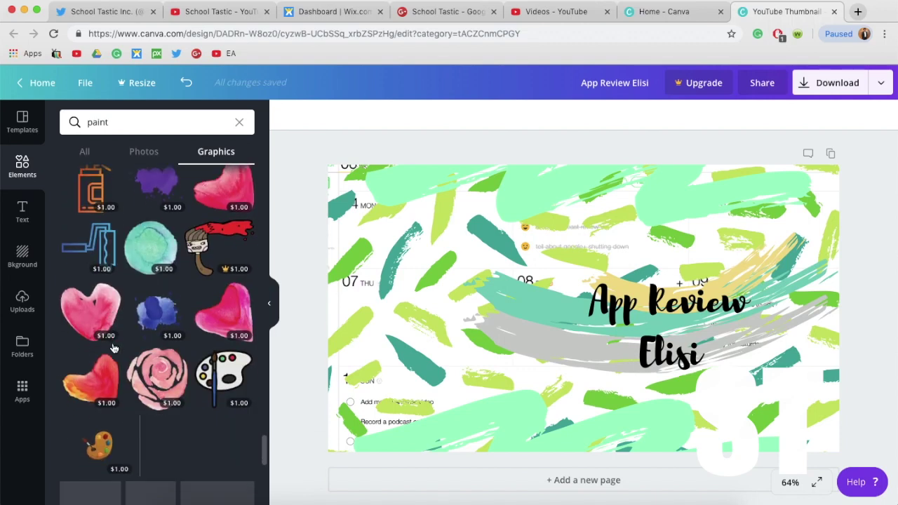
pyautogui.scroll(-8, 114, 346)
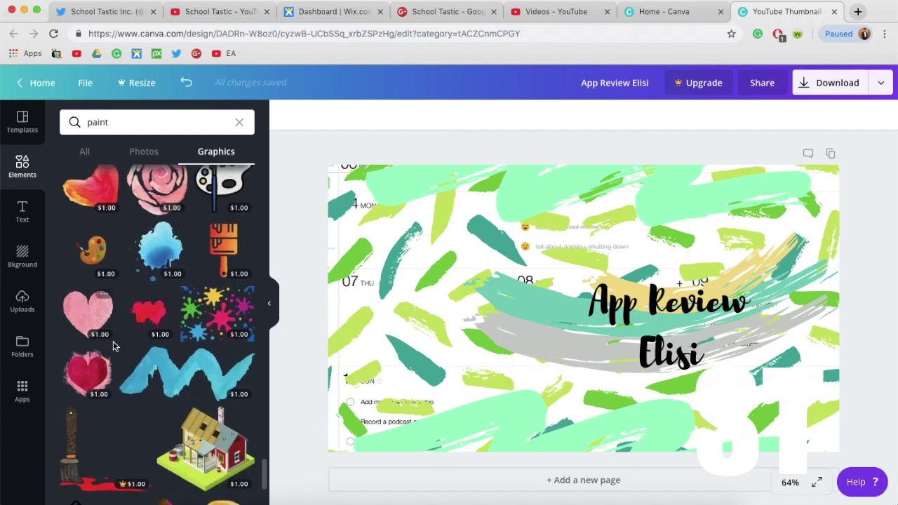
pyautogui.scroll(-8, 113, 341)
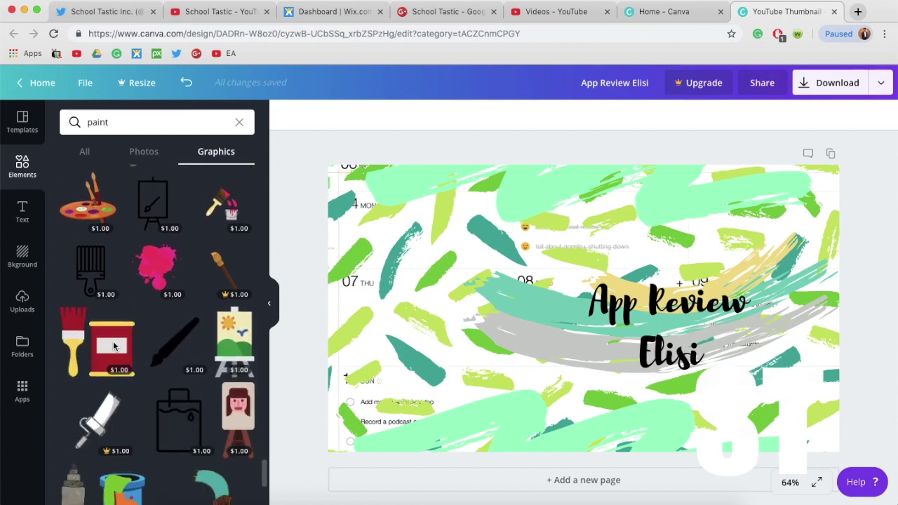
pyautogui.scroll(20, 114, 347)
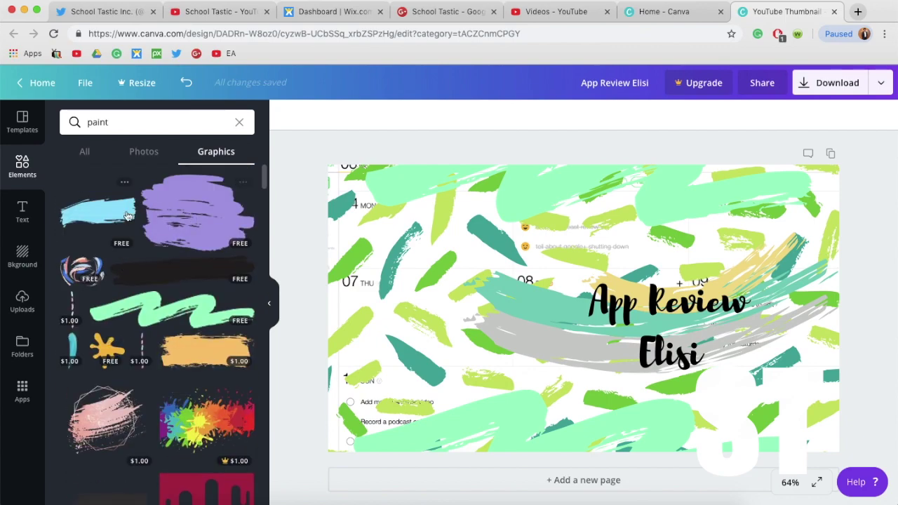
# Step: Add the light blue brush stroke graphic over the thumbnail's left half and recolor it mint green
pyautogui.click(128, 216)
pyautogui.moveTo(515, 298)
pyautogui.mouseDown()
pyautogui.moveTo(404, 358)
pyautogui.moveTo(386, 324)
pyautogui.moveTo(355, 327)
pyautogui.mouseUp()
pyautogui.click(286, 115)
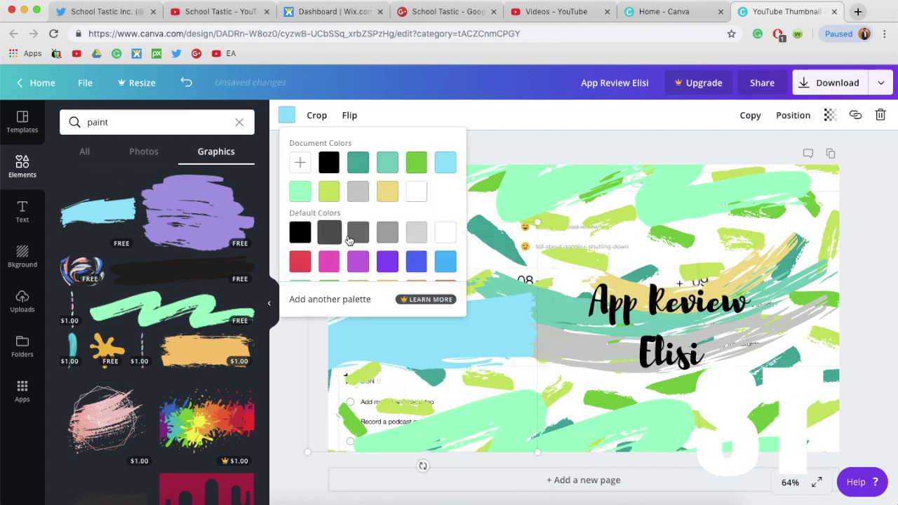
pyautogui.click(301, 191)
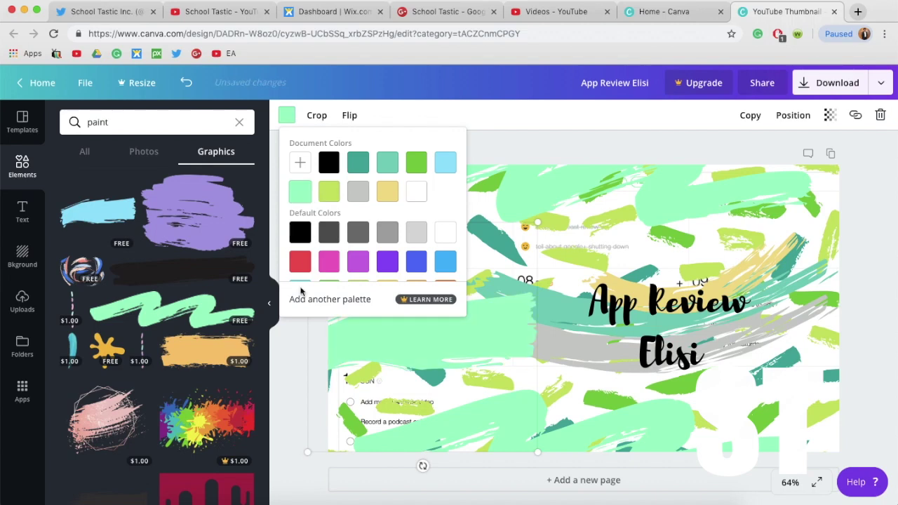
pyautogui.click(286, 357)
# Step: Add the subheading text "5 Stars" to the thumbnail and set its font to Brusher
pyautogui.click(21, 209)
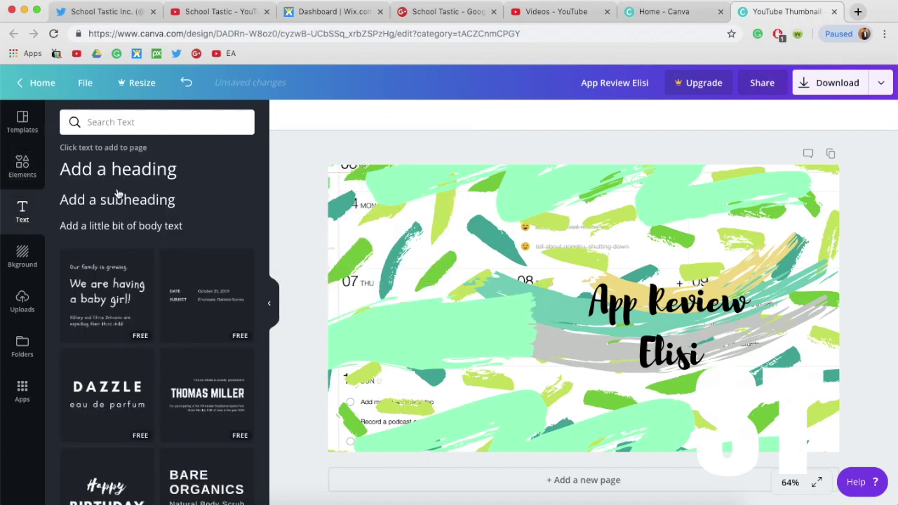
pyautogui.click(120, 183)
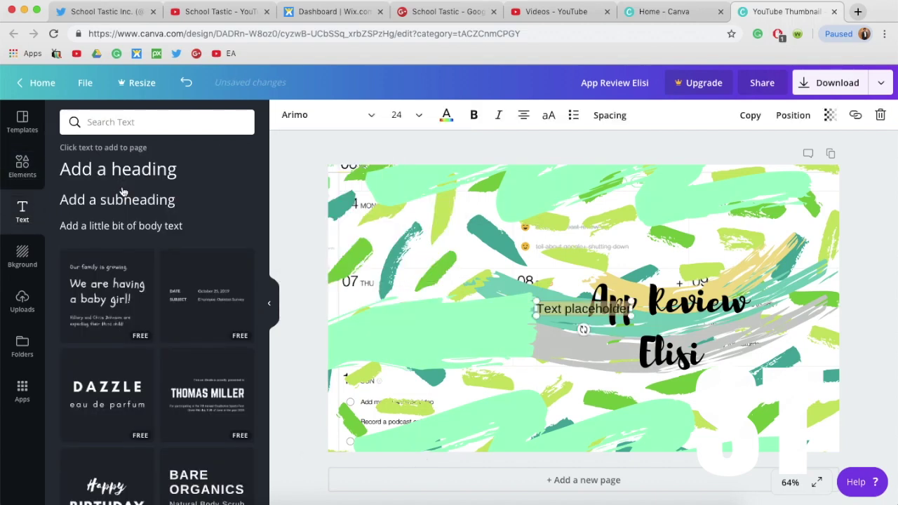
pyautogui.write('5 Stars')
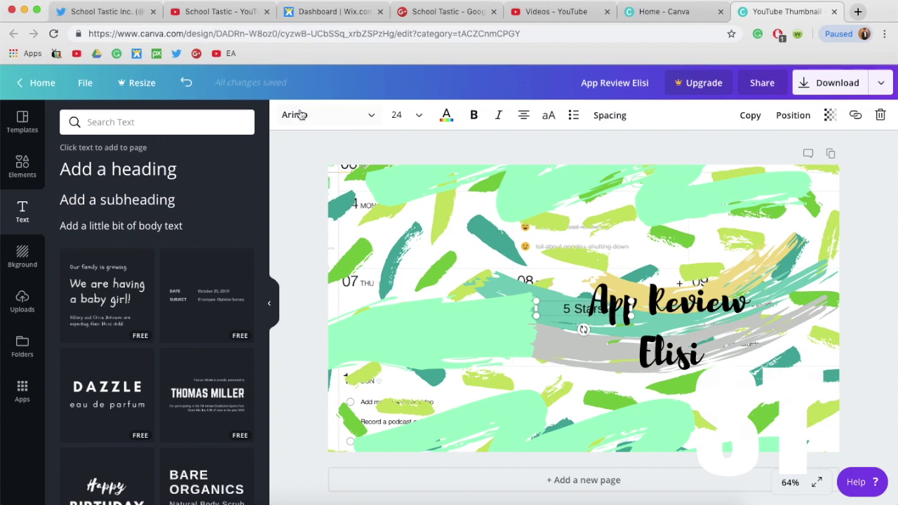
pyautogui.click(299, 114)
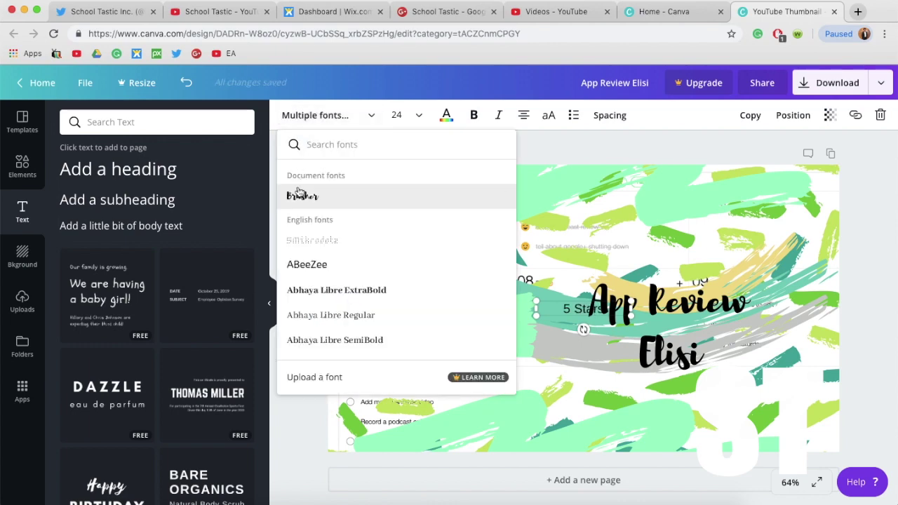
pyautogui.click(301, 194)
# Step: Set the "5 Stars" text size to 64
pyautogui.click(406, 115)
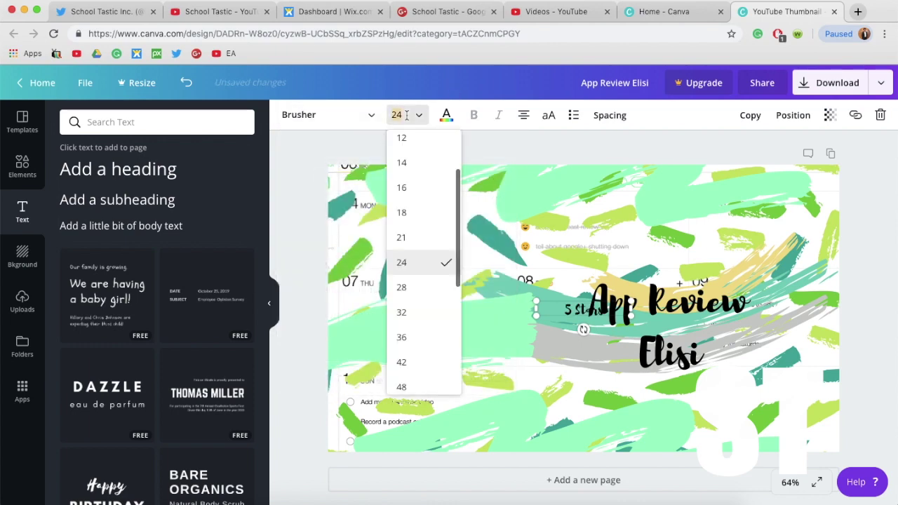
pyautogui.click(420, 363)
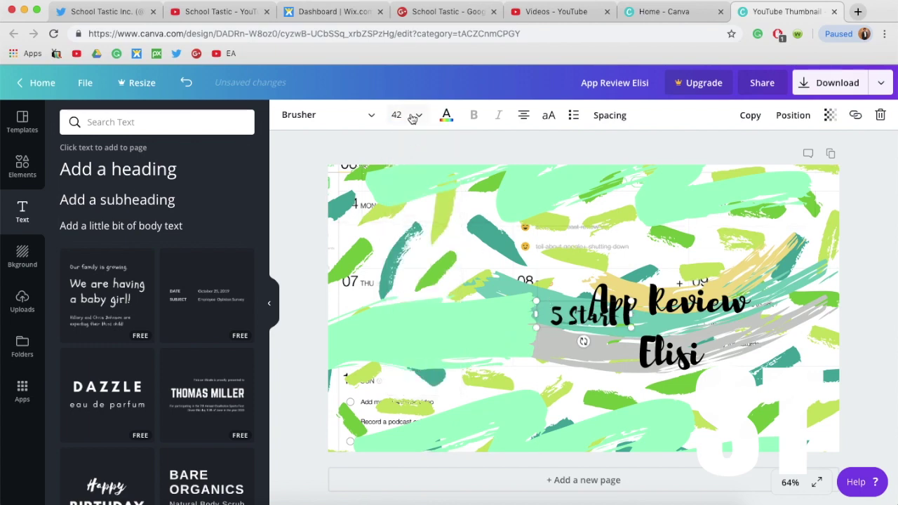
pyautogui.click(412, 117)
pyautogui.click(401, 338)
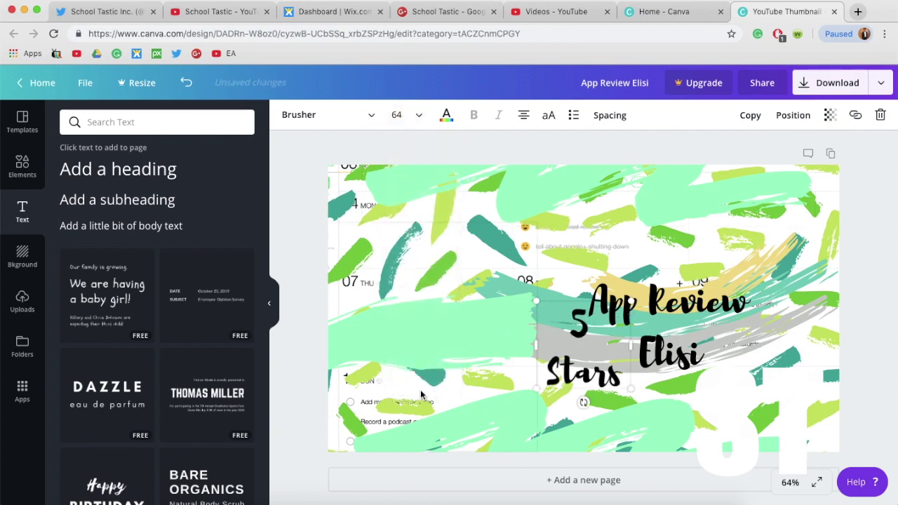
# Step: Widen the "5 Stars" text box so it fits on one line and move it onto the mint brush stroke beside the heading
pyautogui.moveTo(536, 344); pyautogui.dragTo(397, 355)
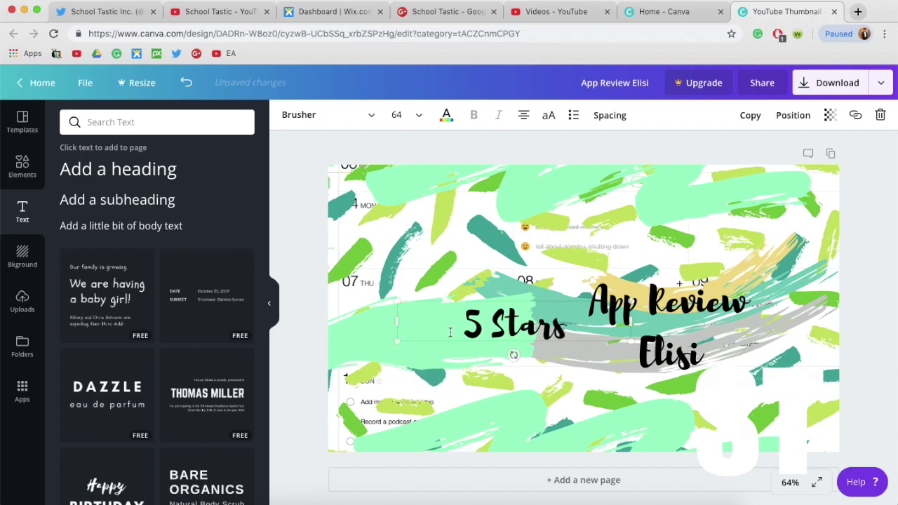
pyautogui.click(421, 461)
pyautogui.click(479, 332)
pyautogui.moveTo(479, 332); pyautogui.dragTo(397, 339)
# Step: Download the finished thumbnail design as a PNG
pyautogui.scroll(-15, 242, 311)
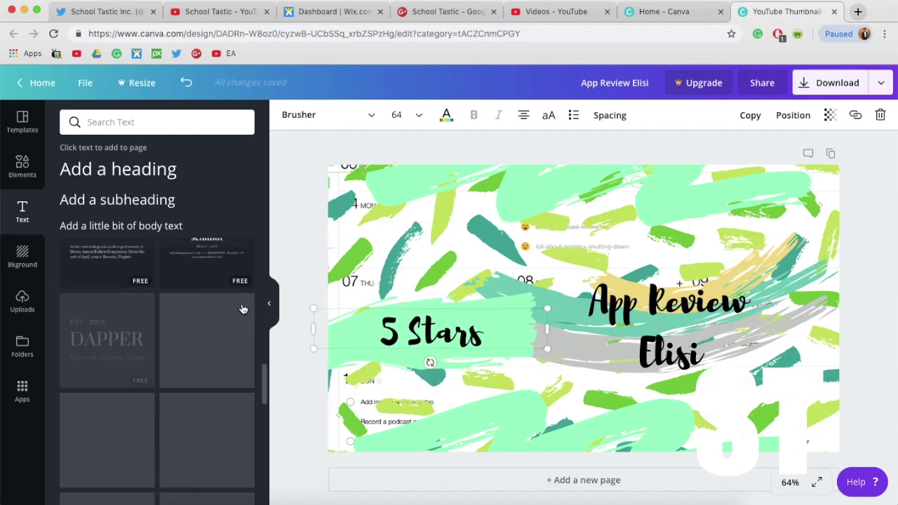
pyautogui.click(880, 82)
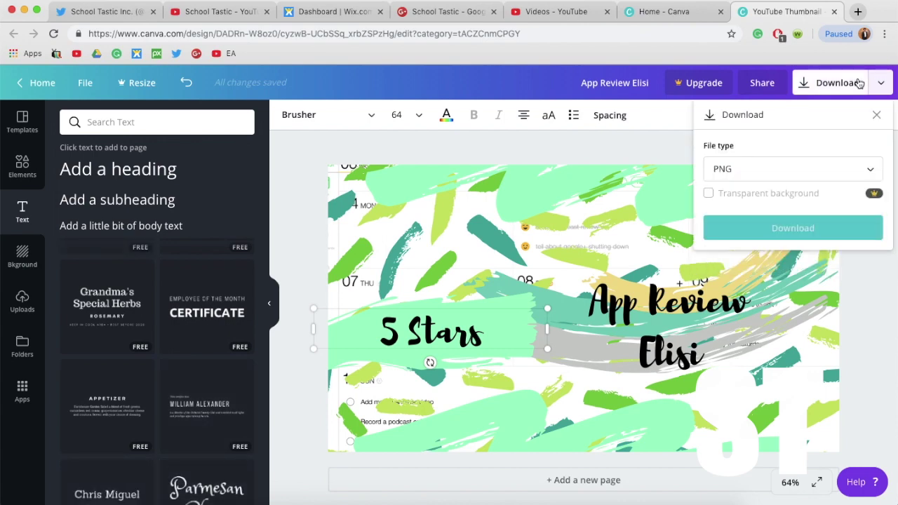
pyautogui.click(745, 225)
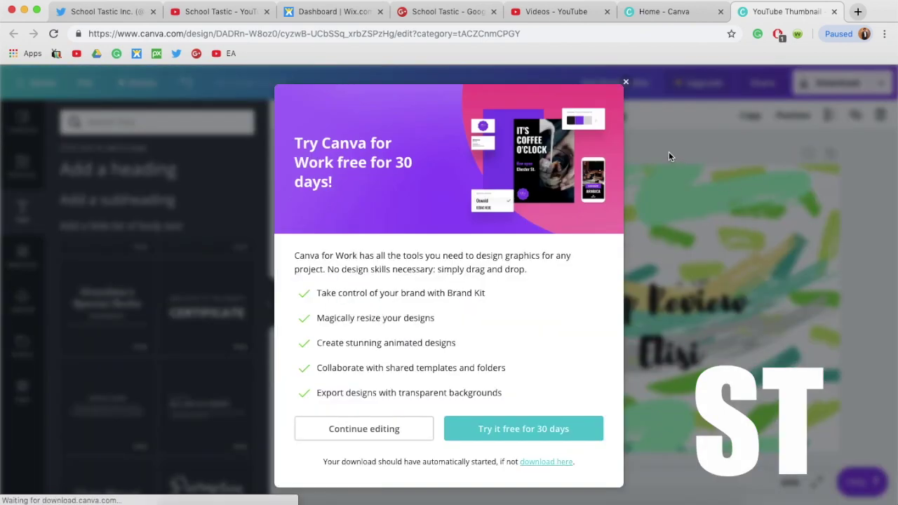
# Step: Switch to YouTube's video manager and open the info and settings of the Mac App Review Elisi video for editing
pyautogui.click(557, 11)
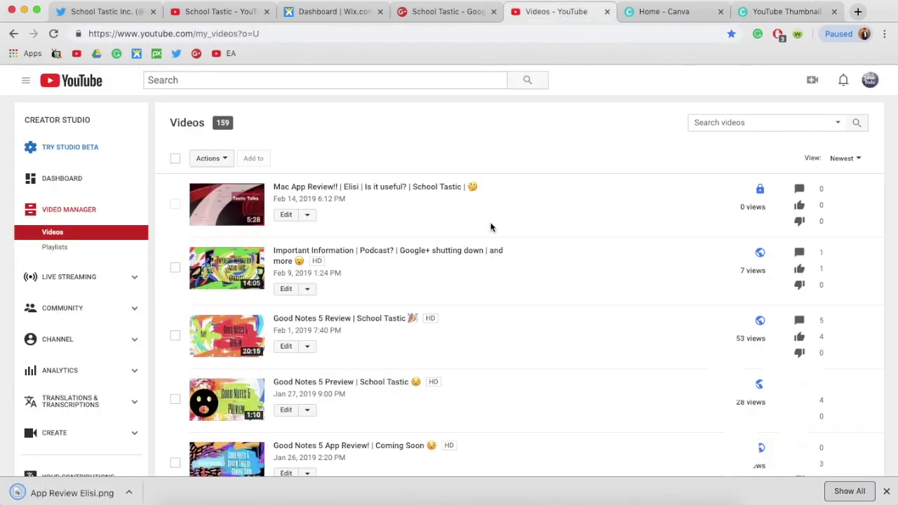
pyautogui.click(306, 214)
pyautogui.click(311, 234)
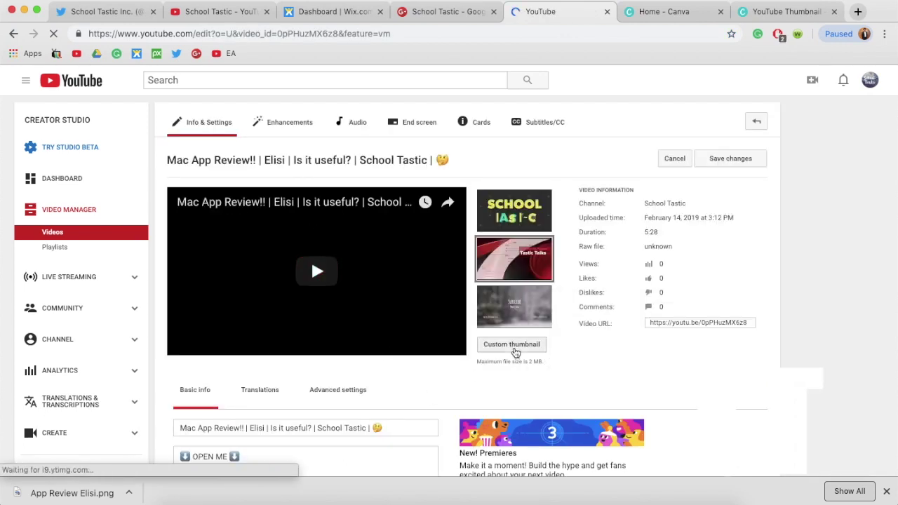
pyautogui.click(691, 497)
pyautogui.click(691, 496)
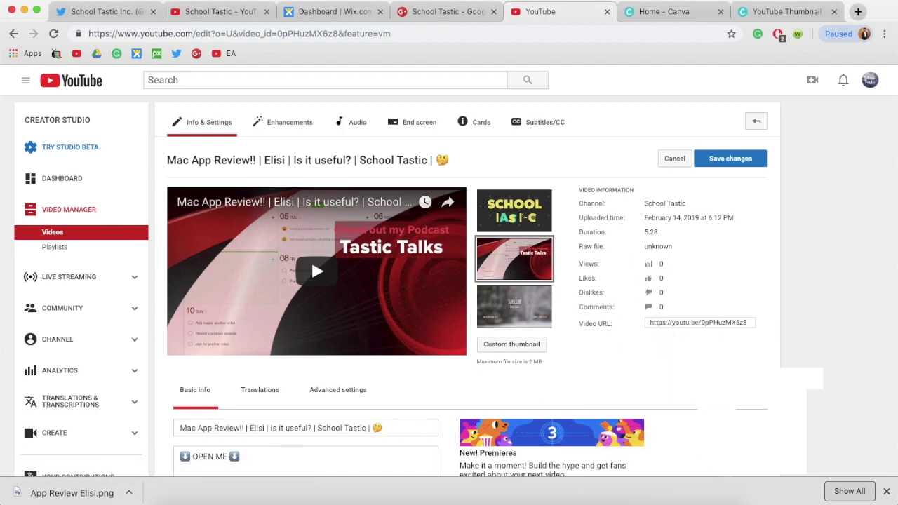
# Step: Upload App Review Elisi.png from the Desktop folder as the video's custom thumbnail
pyautogui.click(538, 345)
pyautogui.click(342, 97)
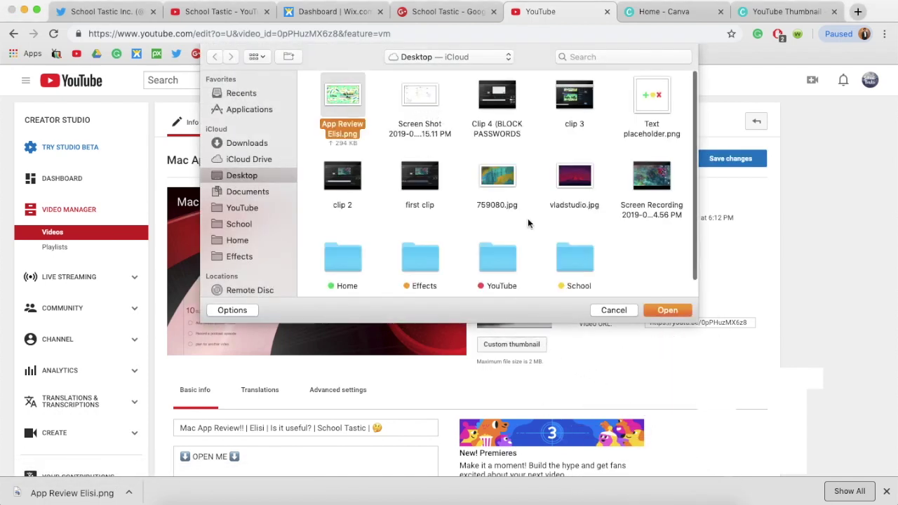
pyautogui.click(667, 311)
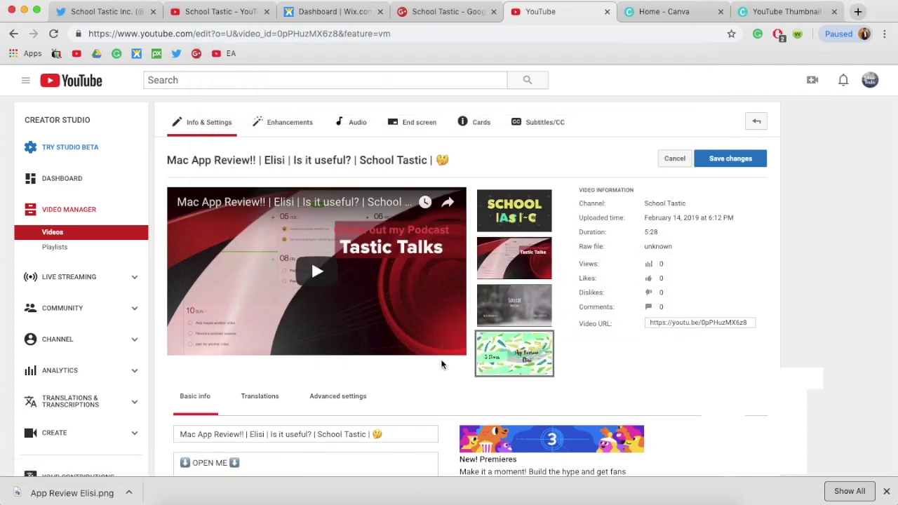
# Step: Review the video's thumbnail, title, description, tags and privacy settings, and check the available playlists
pyautogui.scroll(-5, 441, 364)
pyautogui.scroll(-3, 441, 364)
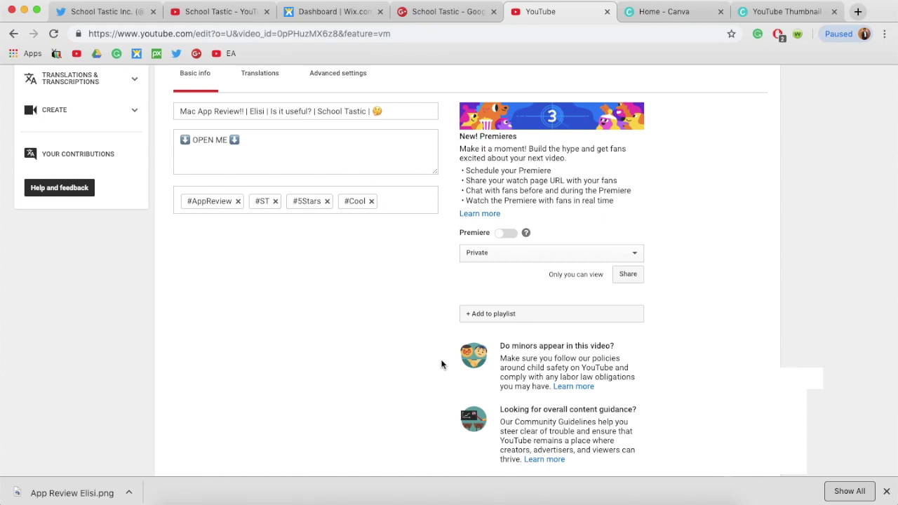
pyautogui.scroll(1, 441, 364)
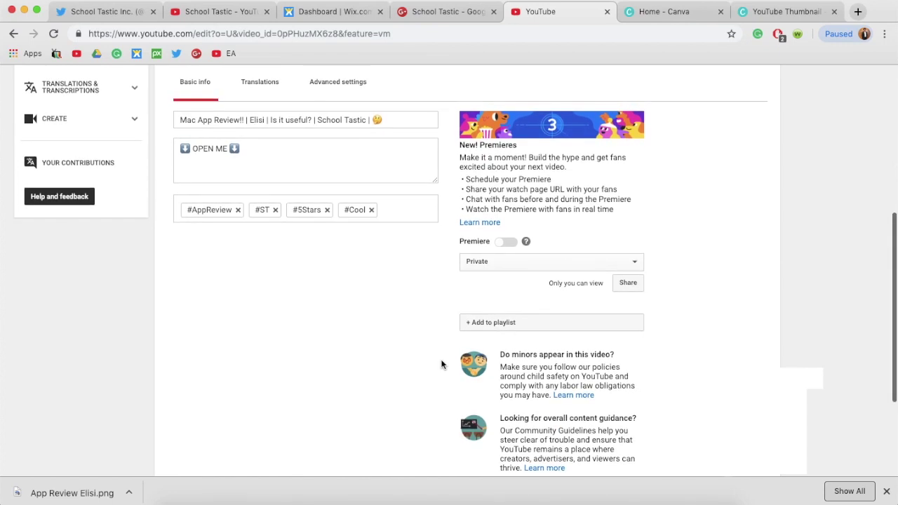
pyautogui.scroll(3, 441, 364)
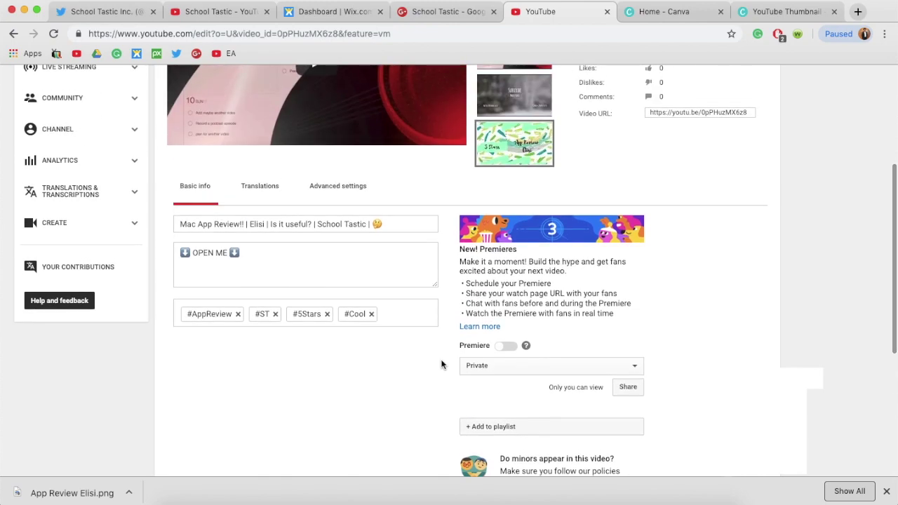
pyautogui.scroll(4, 441, 364)
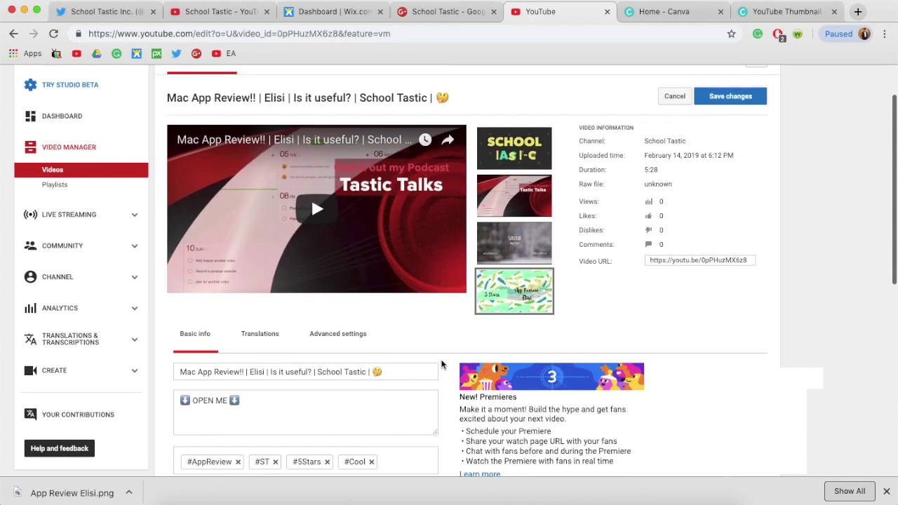
pyautogui.scroll(-6, 444, 363)
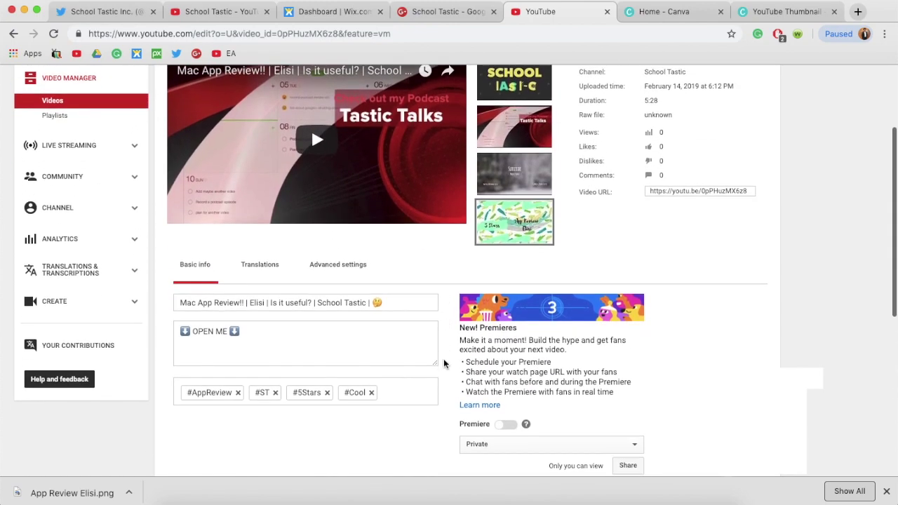
pyautogui.click(494, 352)
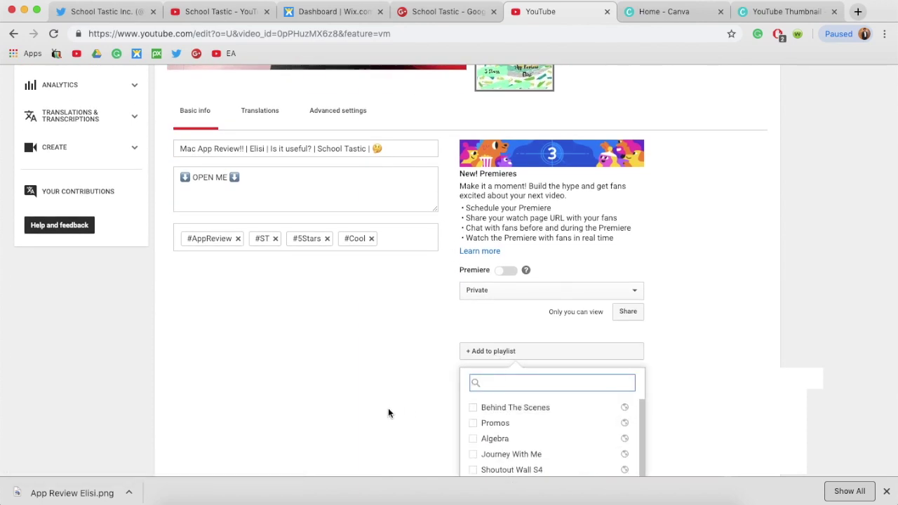
pyautogui.scroll(-5, 388, 407)
pyautogui.click(344, 326)
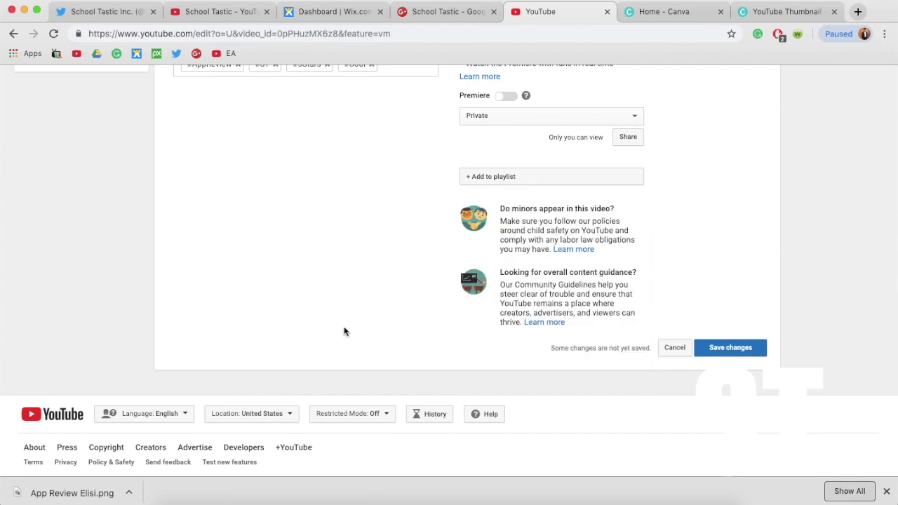
# Step: Set the video's visibility to Public
pyautogui.scroll(3, 583, 109)
pyautogui.click(551, 204)
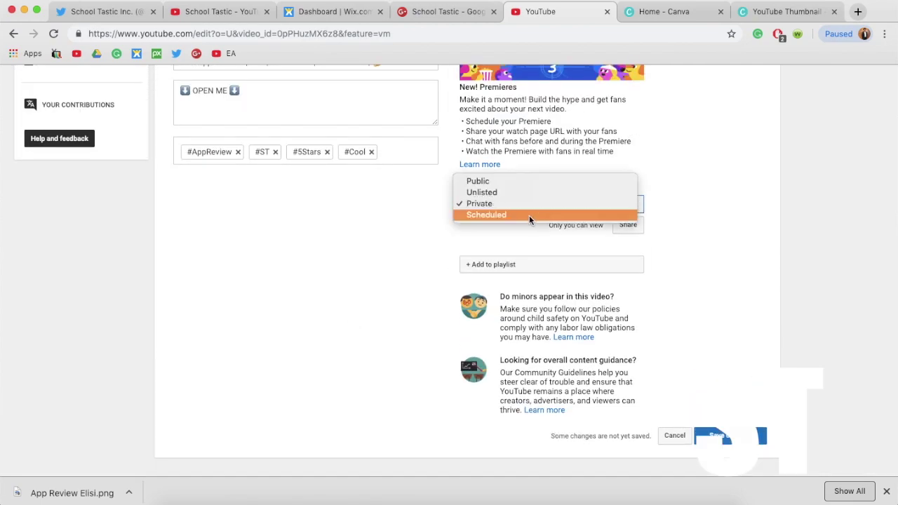
pyautogui.click(524, 178)
pyautogui.scroll(3, 358, 295)
pyautogui.scroll(-5, 358, 300)
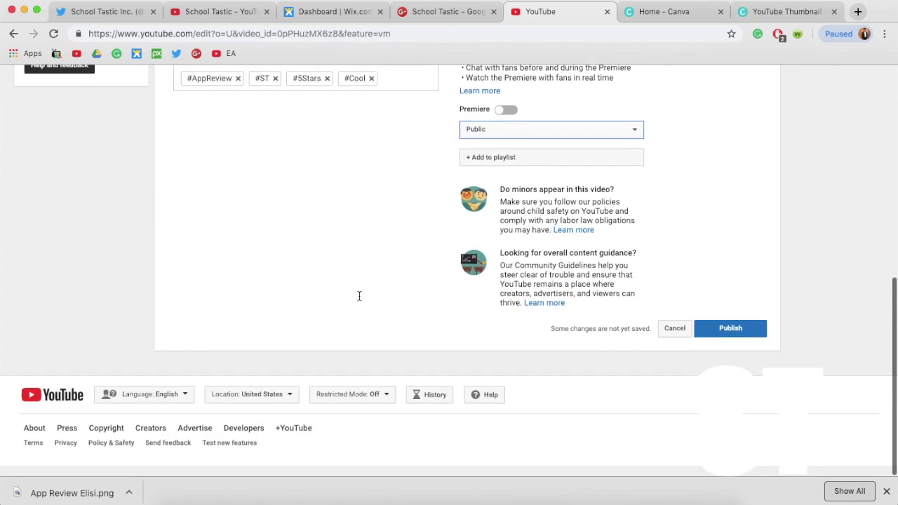
# Step: Open the video's End screen and Cards editors in the two Canva browser tabs, and go to the End screen editor
pyautogui.scroll(10, 358, 296)
pyautogui.scroll(2, 610, 299)
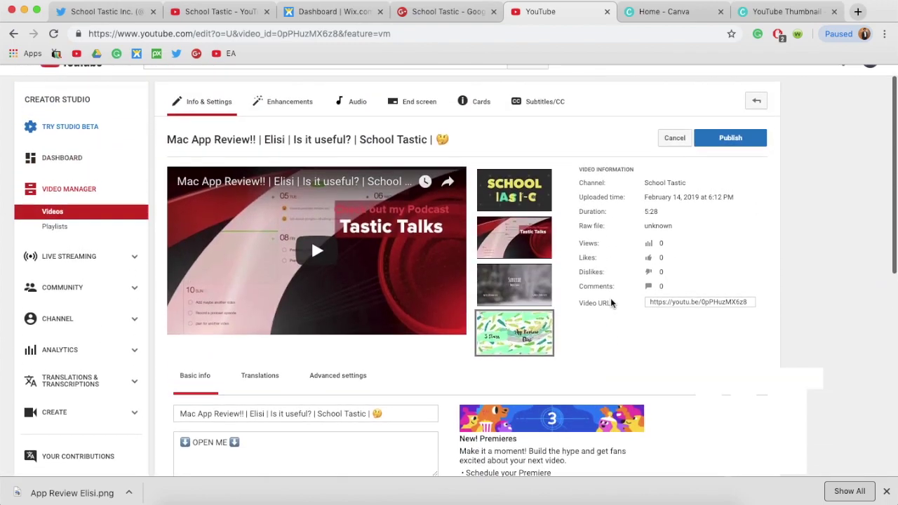
pyautogui.scroll(2, 423, 160)
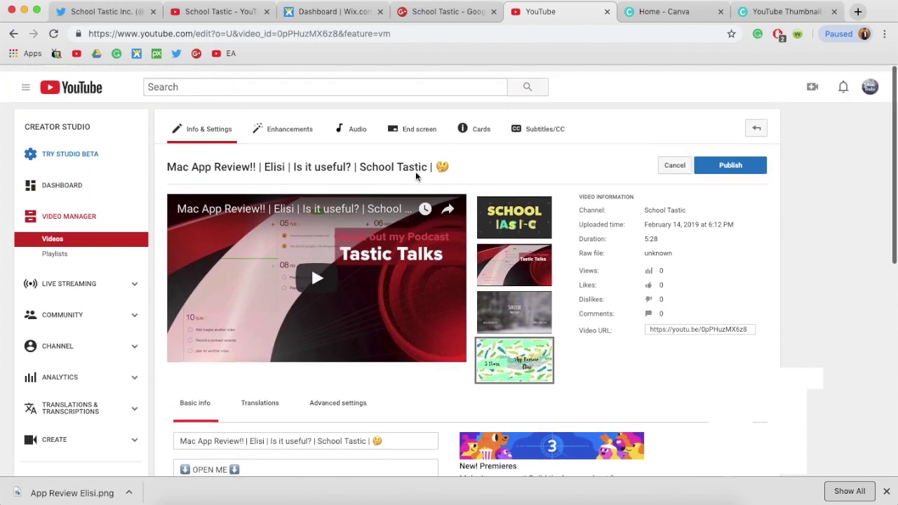
pyautogui.click(406, 123)
pyautogui.click(661, 16)
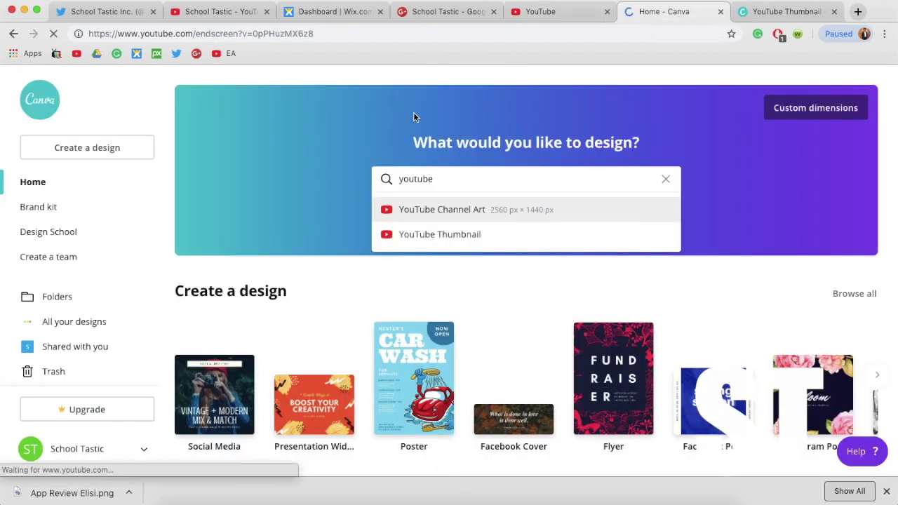
pyautogui.press('super+alt+Left')
pyautogui.moveTo(493, 128); pyautogui.dragTo(673, 14)
pyautogui.click(650, 14)
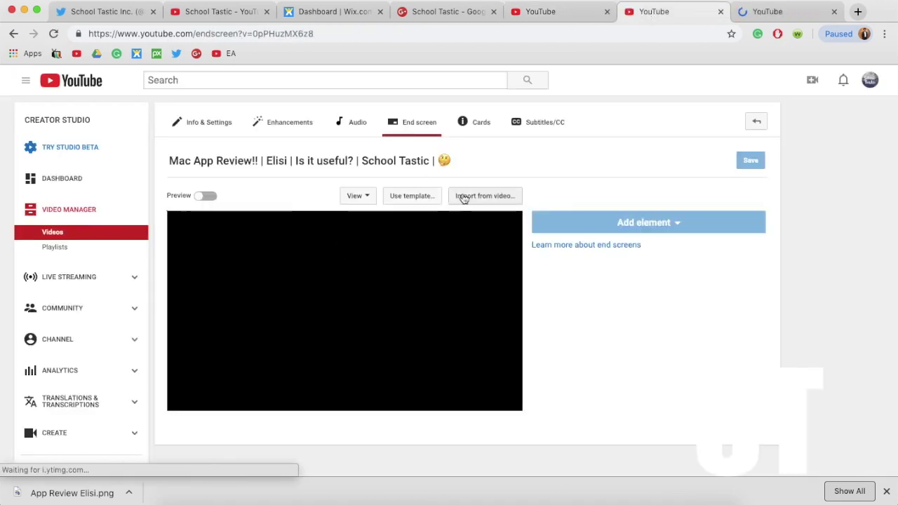
# Step: Import the end screen with the Subscribe, Most recent upload and Best for viewer elements from another video, and save it
pyautogui.click(463, 199)
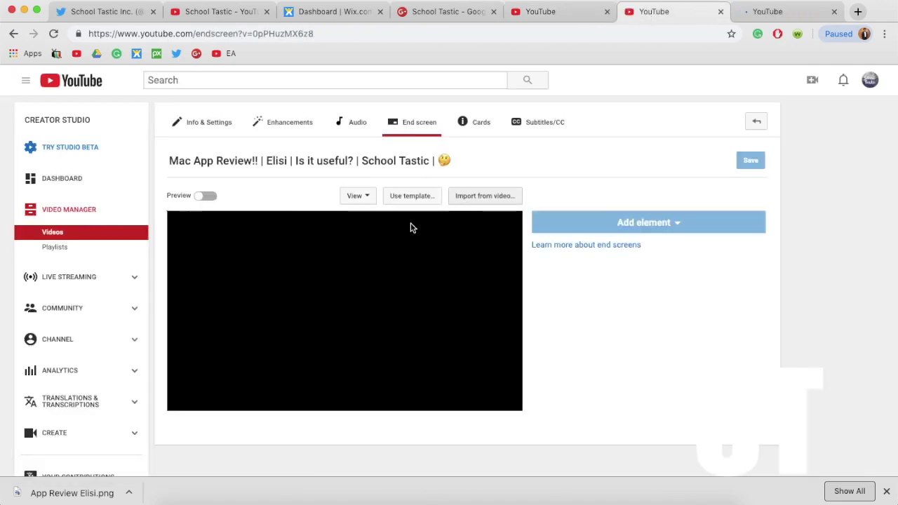
pyautogui.click(586, 452)
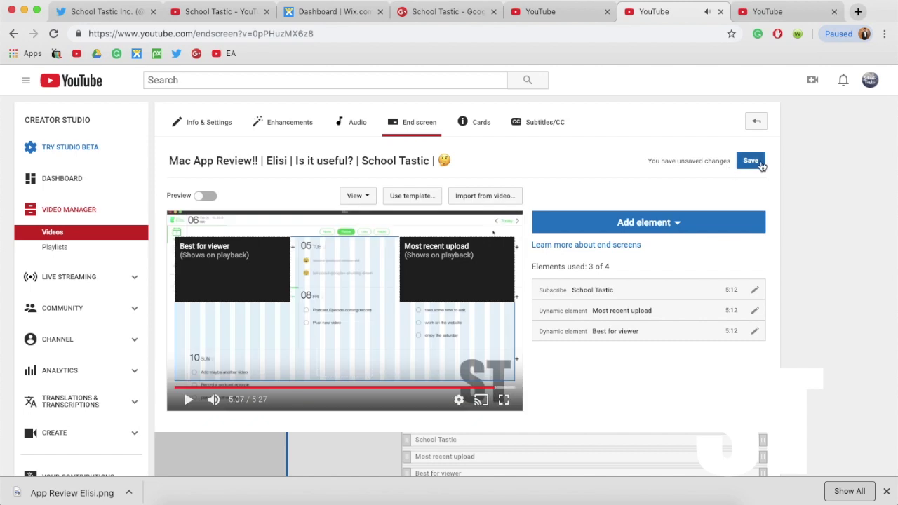
pyautogui.click(754, 162)
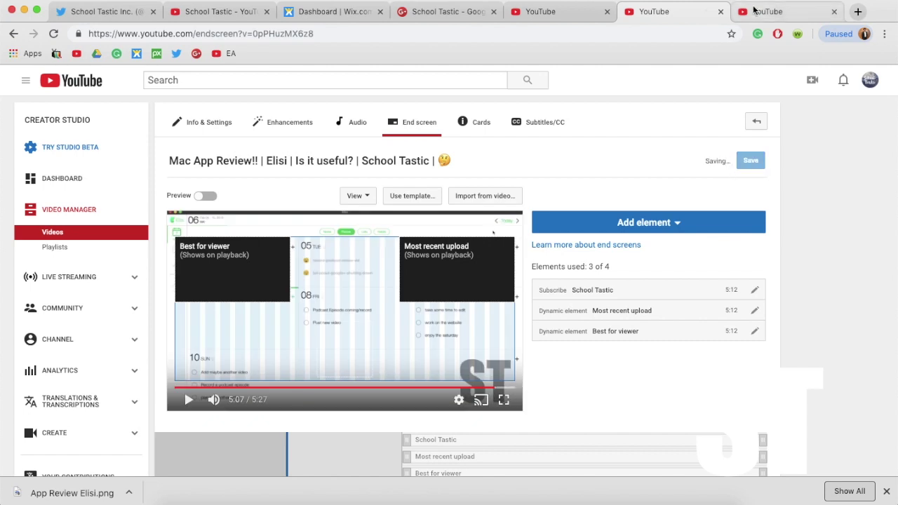
# Step: Start a Video or Playlist card at 1:04 in the video's Cards editor and browse the uploads
pyautogui.click(755, 14)
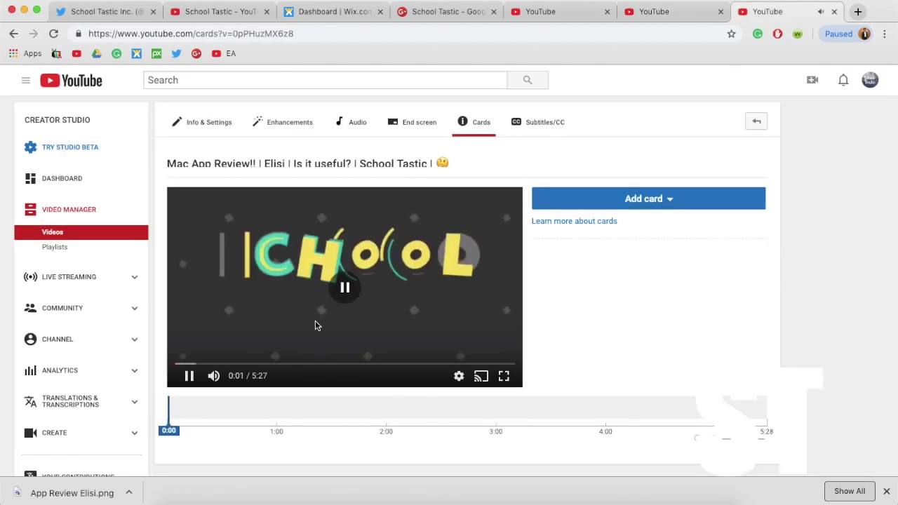
pyautogui.click(242, 367)
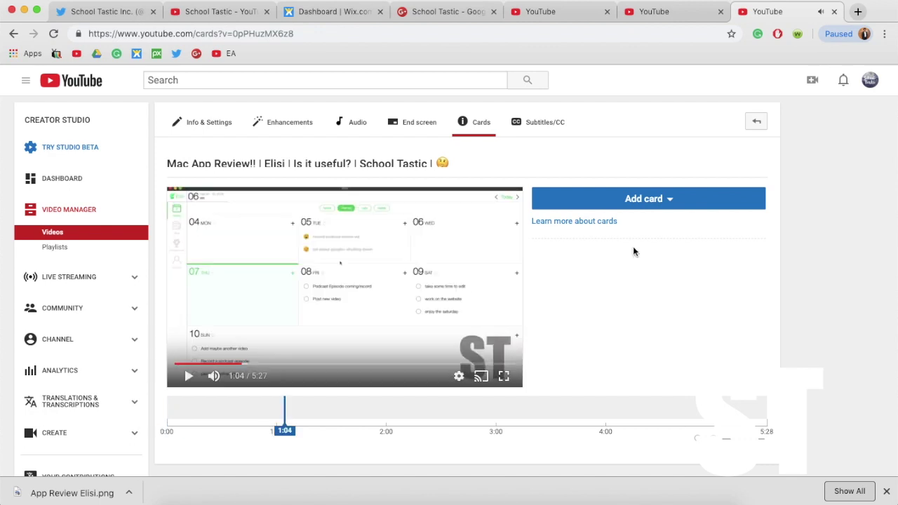
pyautogui.click(635, 200)
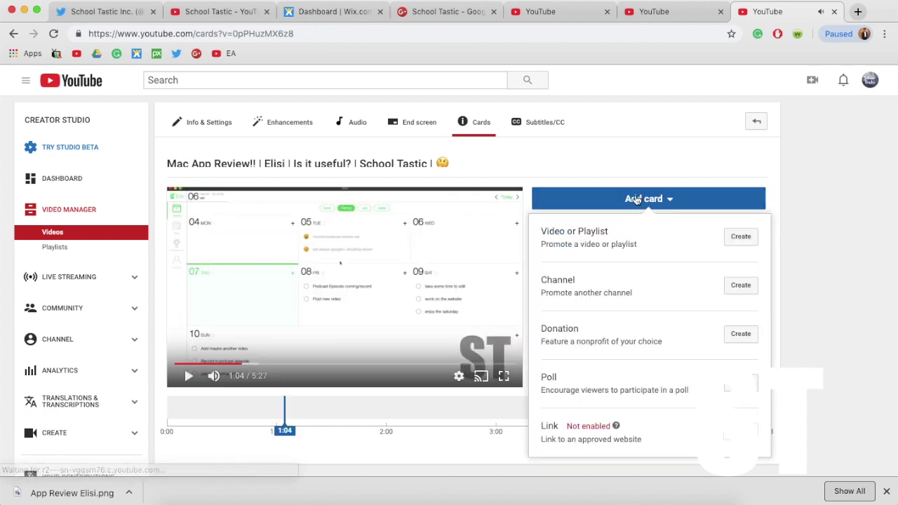
pyautogui.click(741, 239)
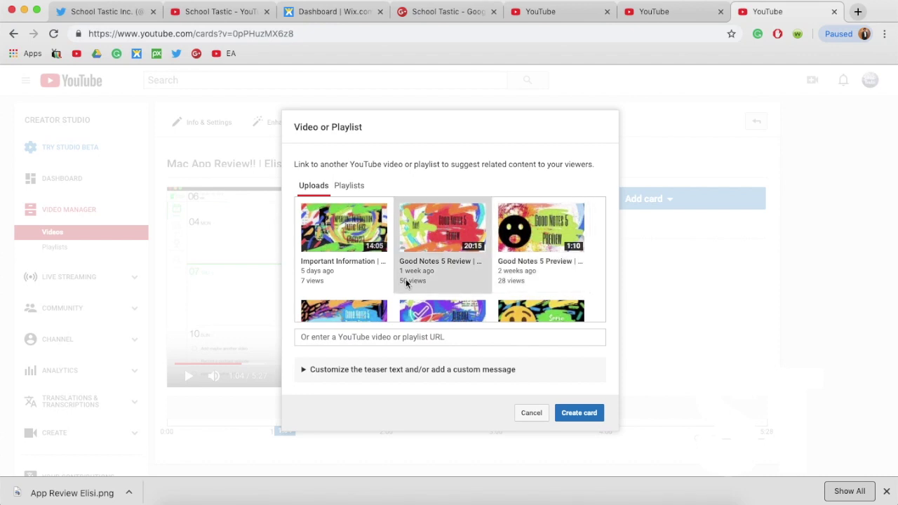
pyautogui.scroll(-2, 461, 258)
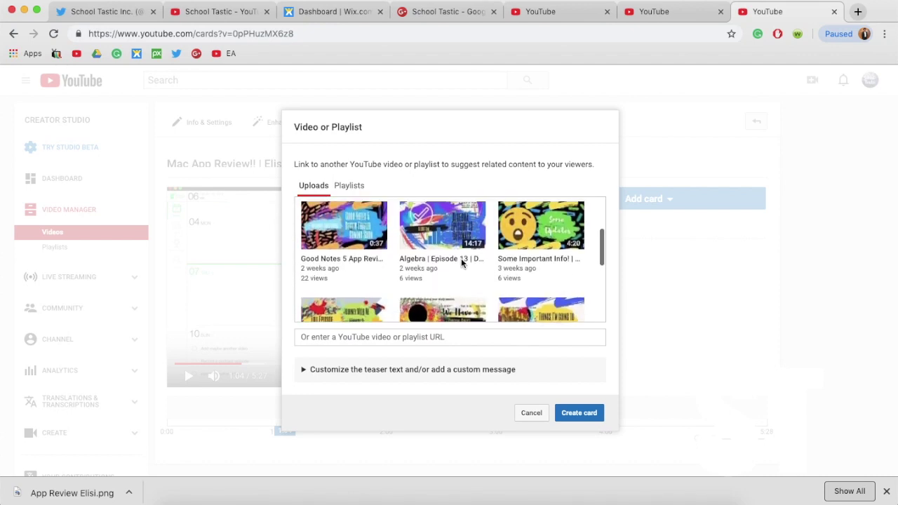
pyautogui.scroll(2, 460, 259)
pyautogui.click(405, 338)
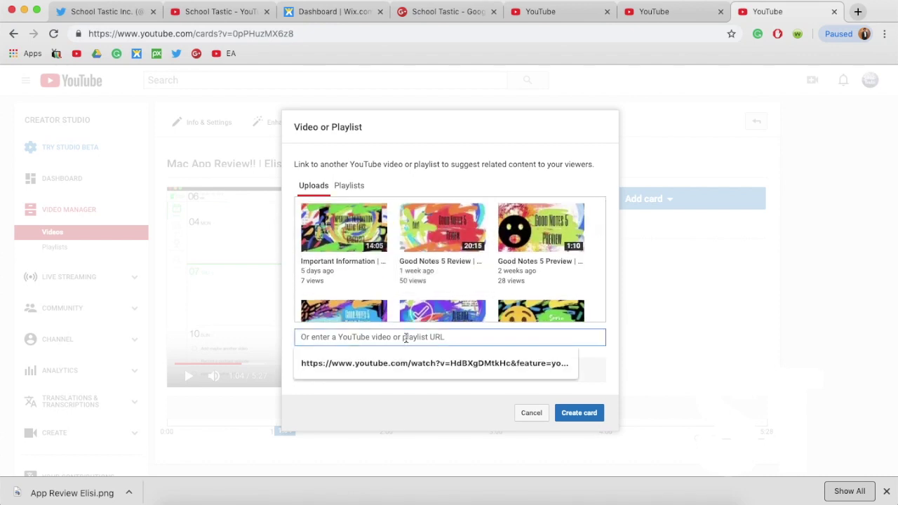
pyautogui.write('Chec')
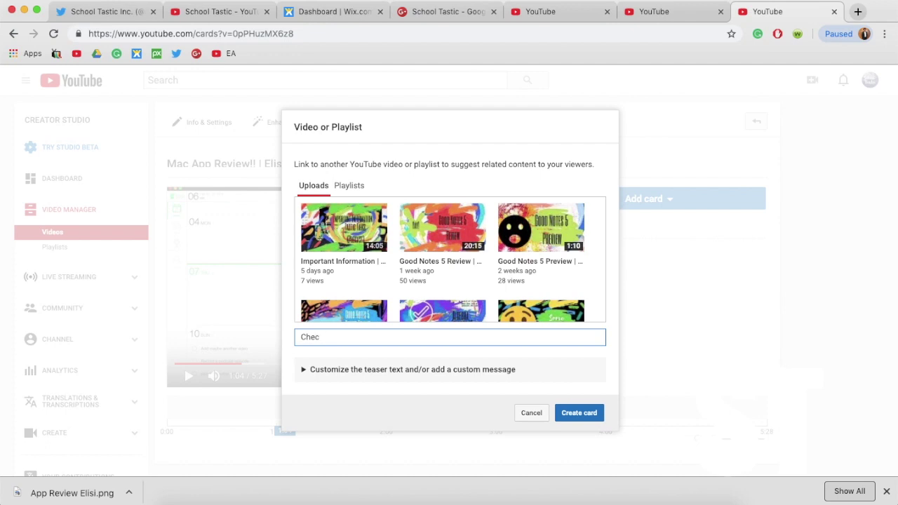
pyautogui.press('BackSpace')
pyautogui.press('BackSpace')
pyautogui.press('BackSpace')
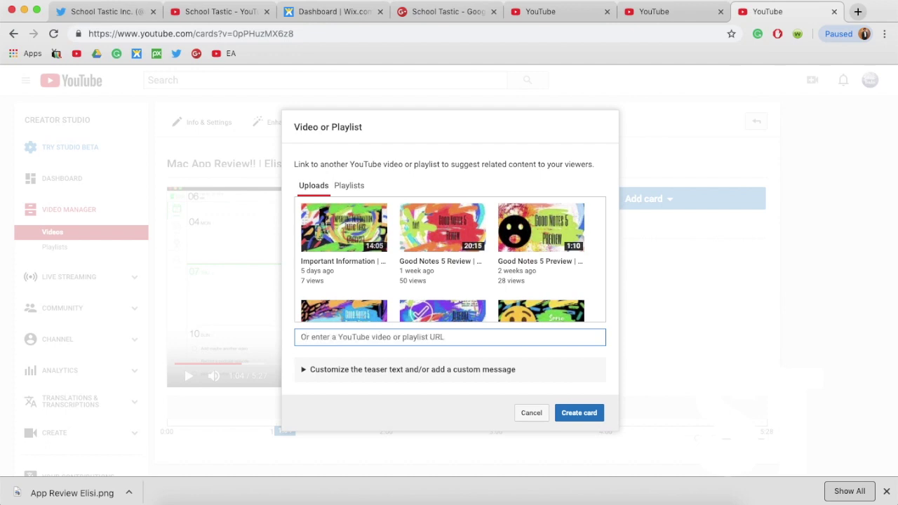
# Step: Set the card's custom message to "Check out this video!" and its teaser text to "Funny vid, I'll tell you!"
pyautogui.click(334, 369)
pyautogui.click(339, 367)
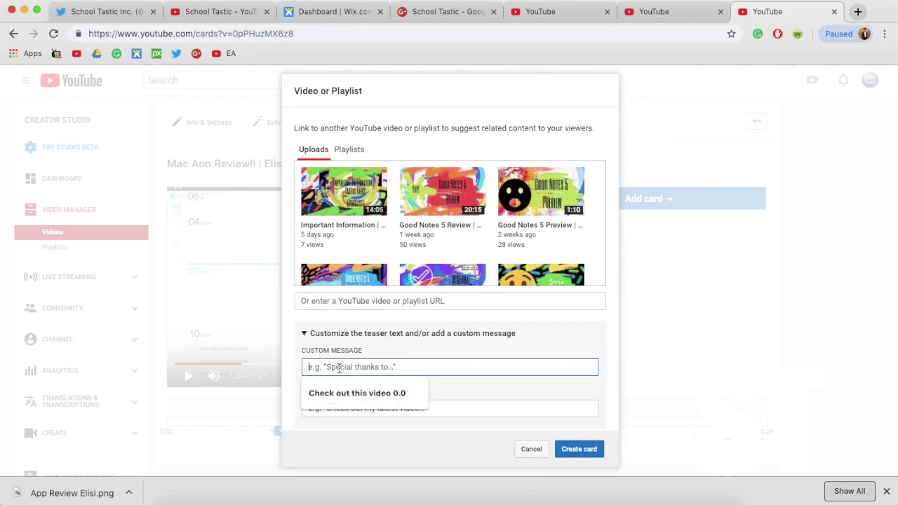
pyautogui.write('Check out')
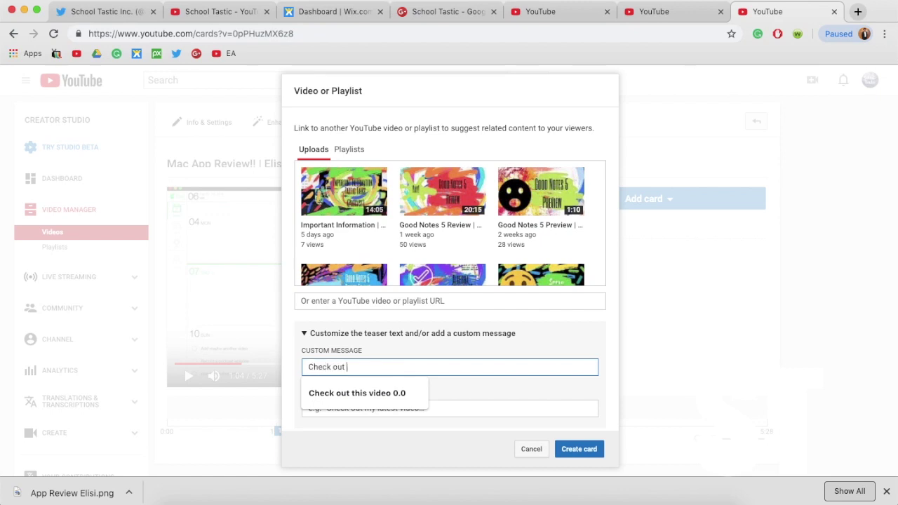
pyautogui.write(' this video!')
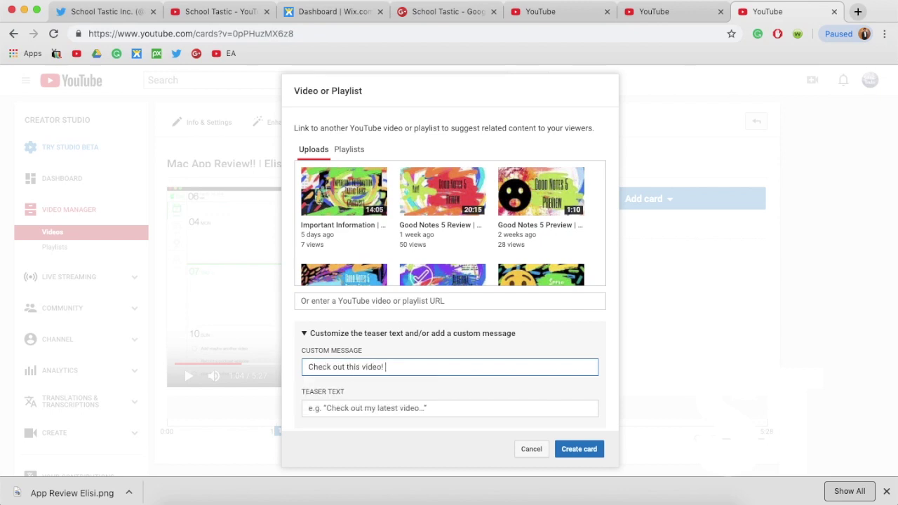
pyautogui.click(334, 412)
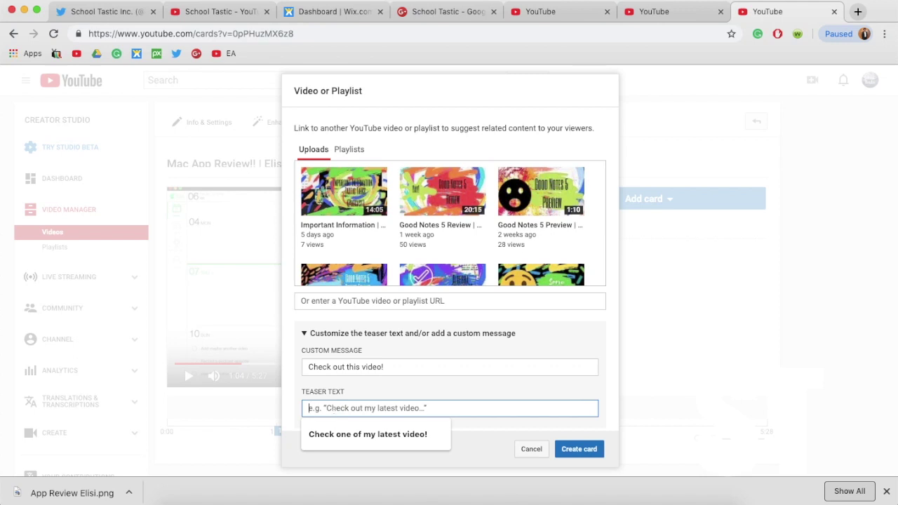
pyautogui.write('IT')
pyautogui.press('BackSpace')
pyautogui.press('BackSpace')
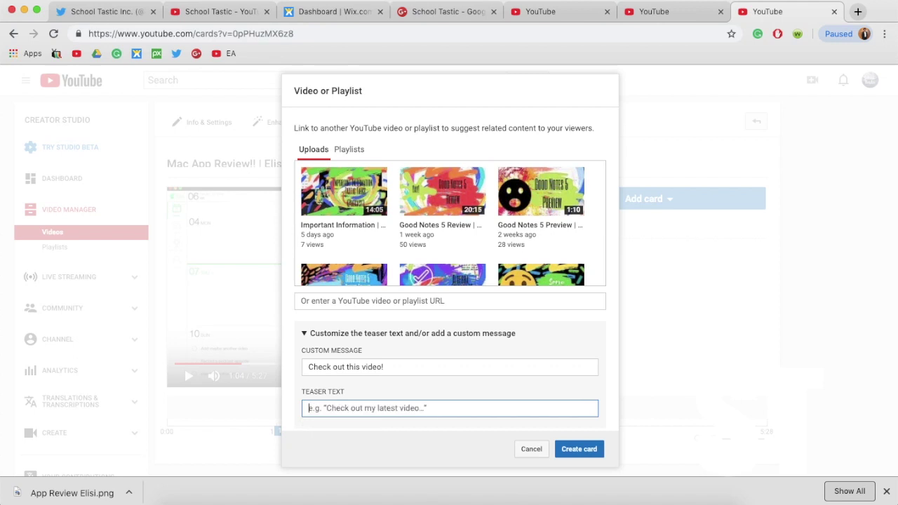
pyautogui.write('Fu')
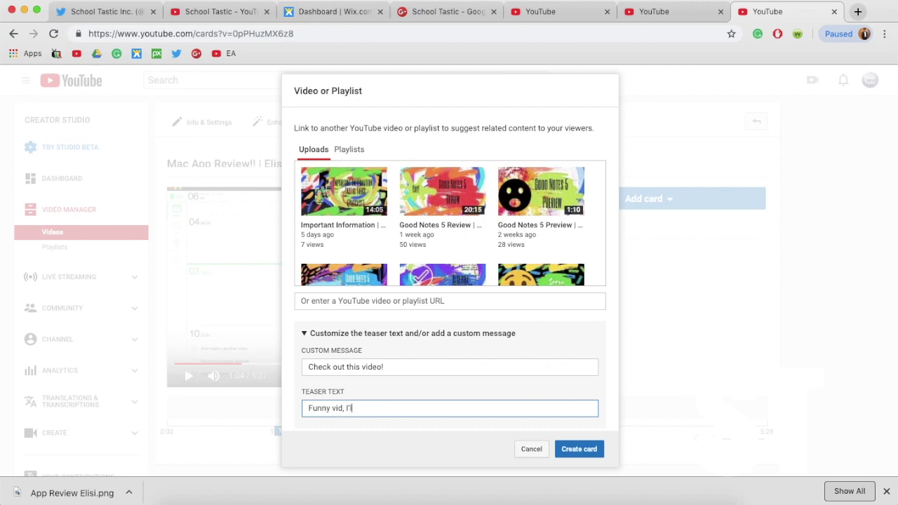
pyautogui.write("nny vid, I'll tell you!")
# Step: Link the card to the Good Notes 5 Review upload and create it
pyautogui.click(579, 449)
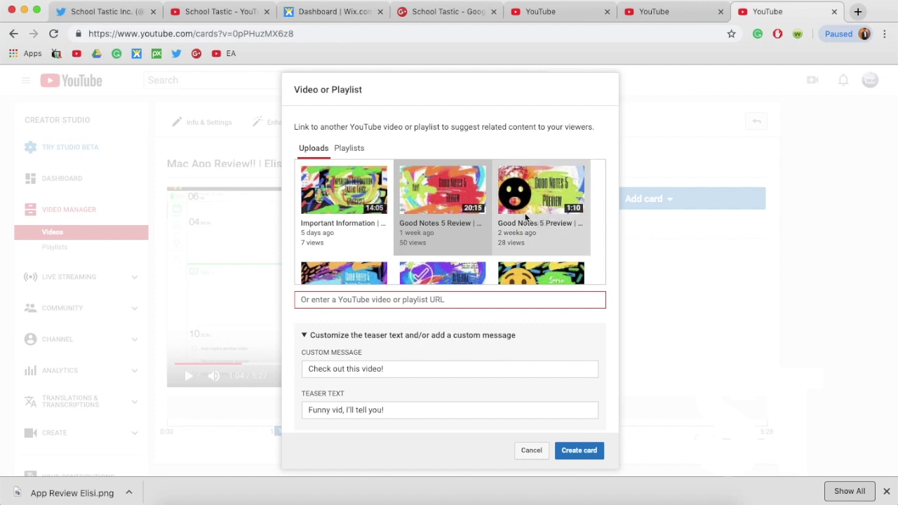
pyautogui.click(442, 197)
pyautogui.click(567, 451)
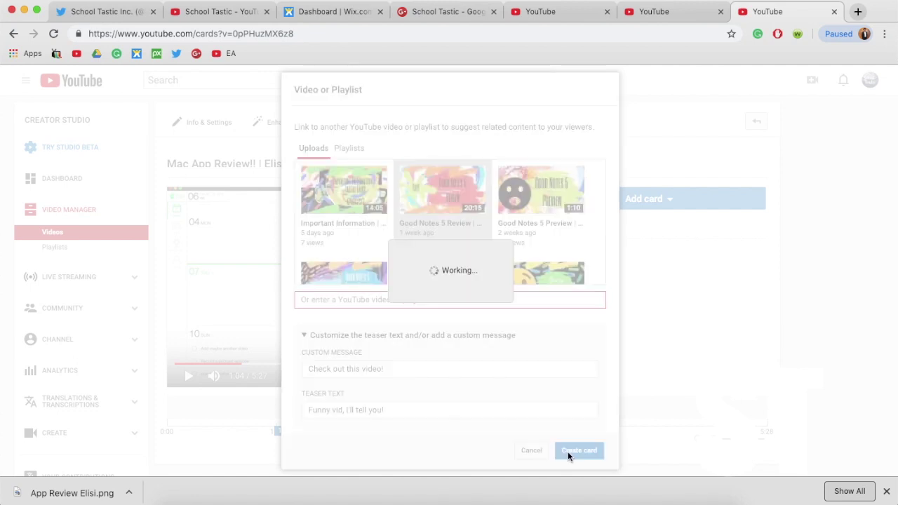
# Step: Start a Poll card at 3:24 with the question "Do you like this App?"
pyautogui.scroll(-1, 531, 326)
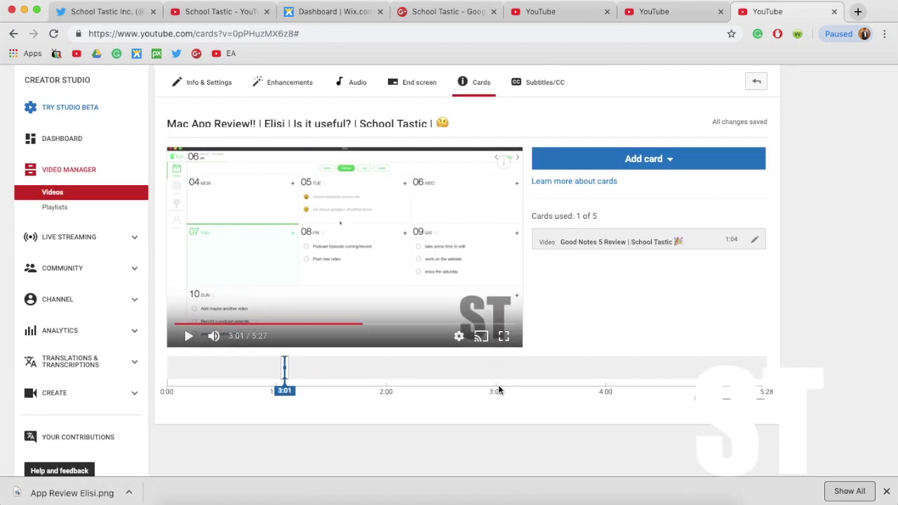
pyautogui.click(387, 326)
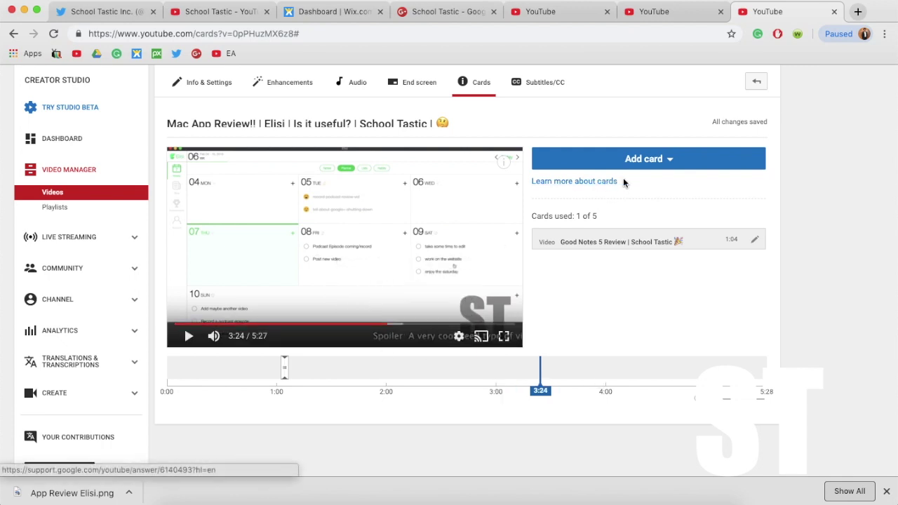
pyautogui.click(623, 159)
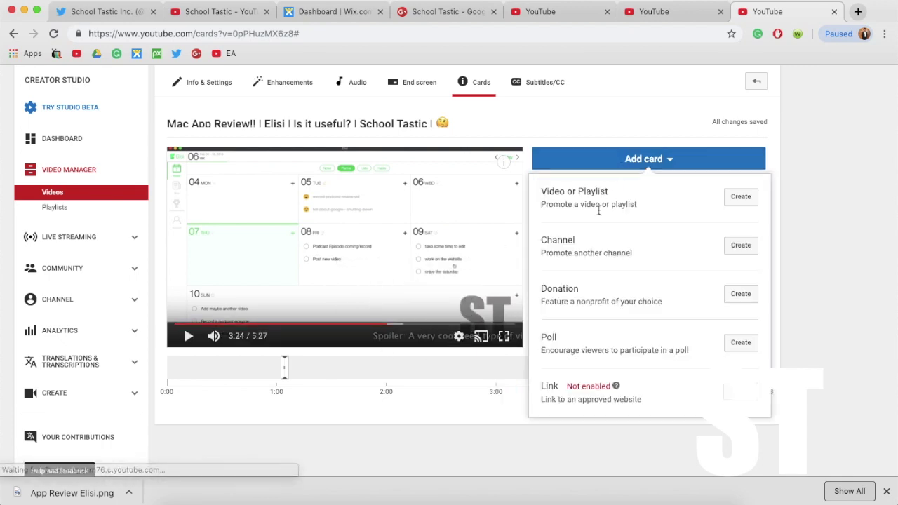
pyautogui.click(746, 345)
pyautogui.write('Did')
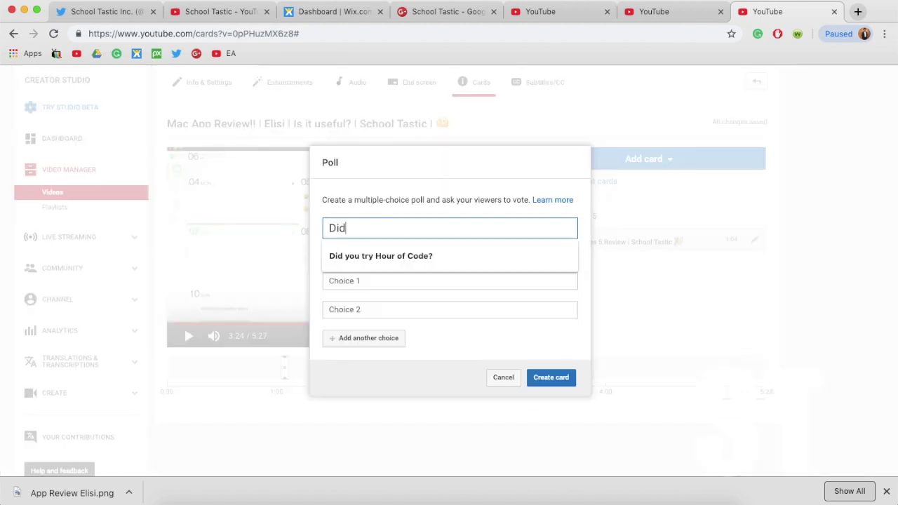
pyautogui.press('BackSpace')
pyautogui.write('o you lk')
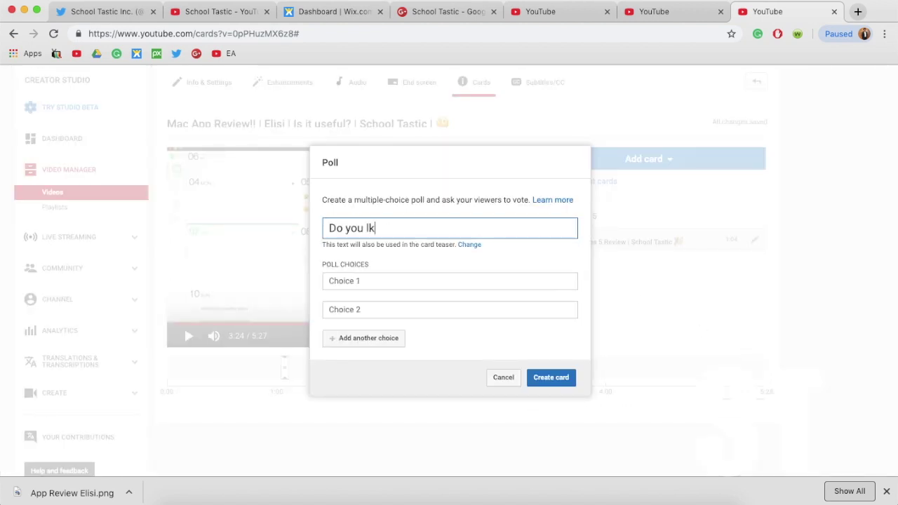
pyautogui.press('BackSpace')
pyautogui.write('ike this App?')
# Step: Fill in the first two poll choices as "YES!!!" and "Uhh kind of"
pyautogui.click(495, 282)
pyautogui.write('Yes!')
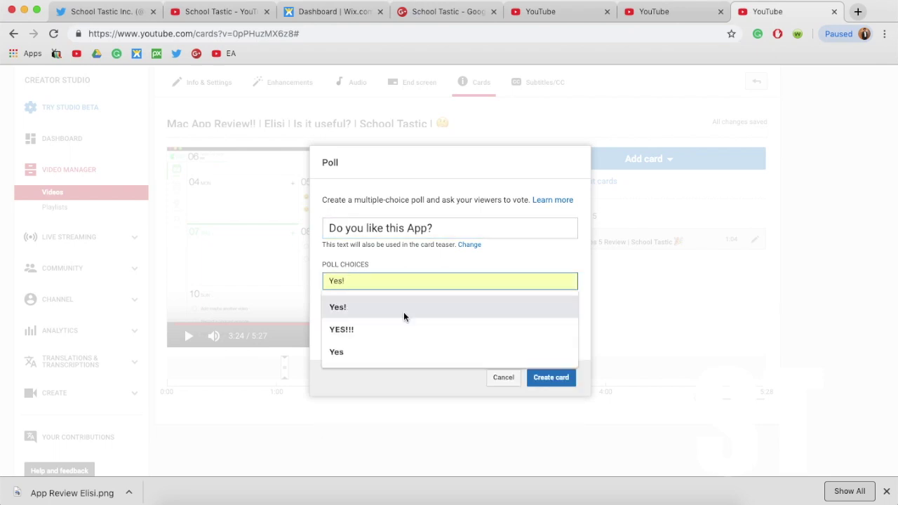
pyautogui.click(405, 329)
pyautogui.click(376, 313)
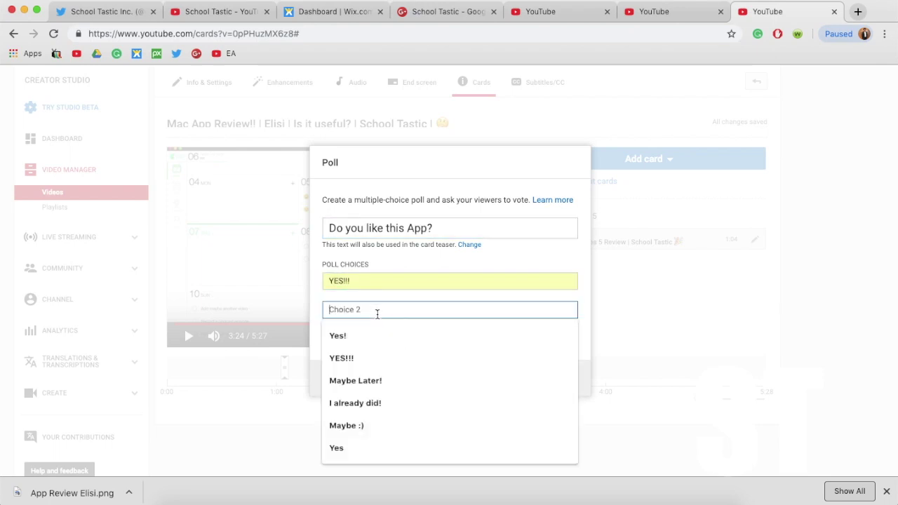
pyautogui.write('Uhh ki')
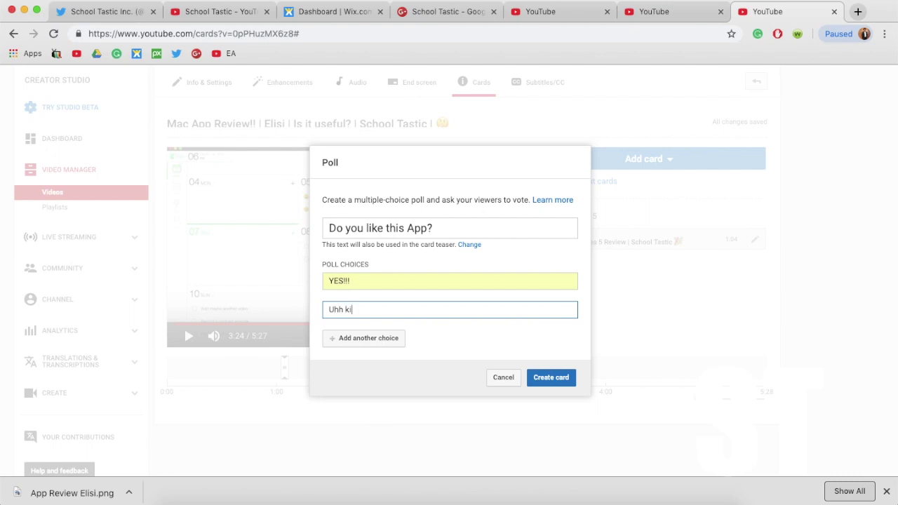
pyautogui.write('nd of')
# Step: Add the poll choices "Sorry its good and all, but no" and "Uhh Idk", and create the card
pyautogui.click(357, 340)
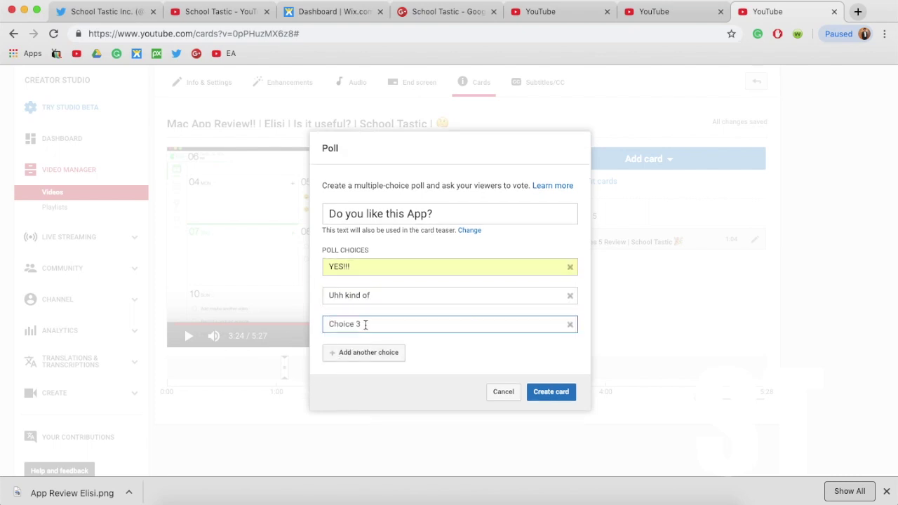
pyautogui.write('o')
pyautogui.write('orry its good and all, but no.')
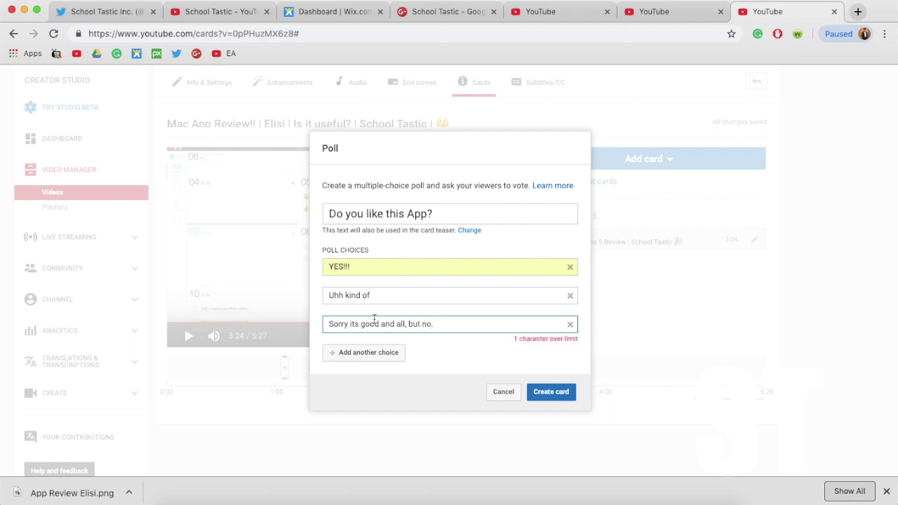
pyautogui.press('BackSpace')
pyautogui.click(366, 352)
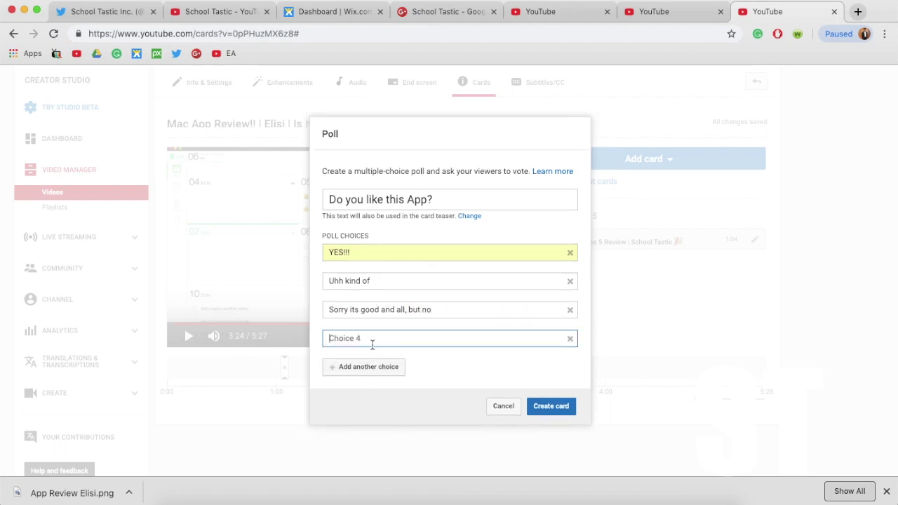
pyautogui.write('Uhh Id')
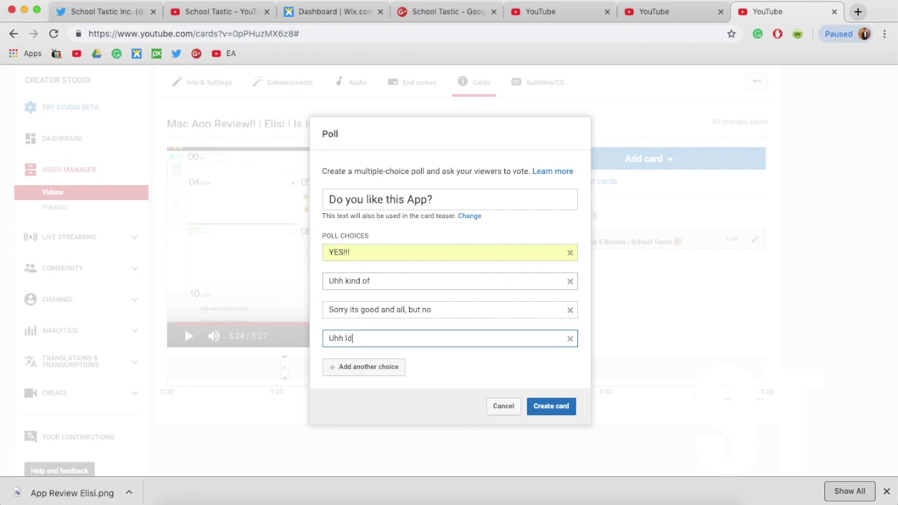
pyautogui.write('k')
pyautogui.click(553, 404)
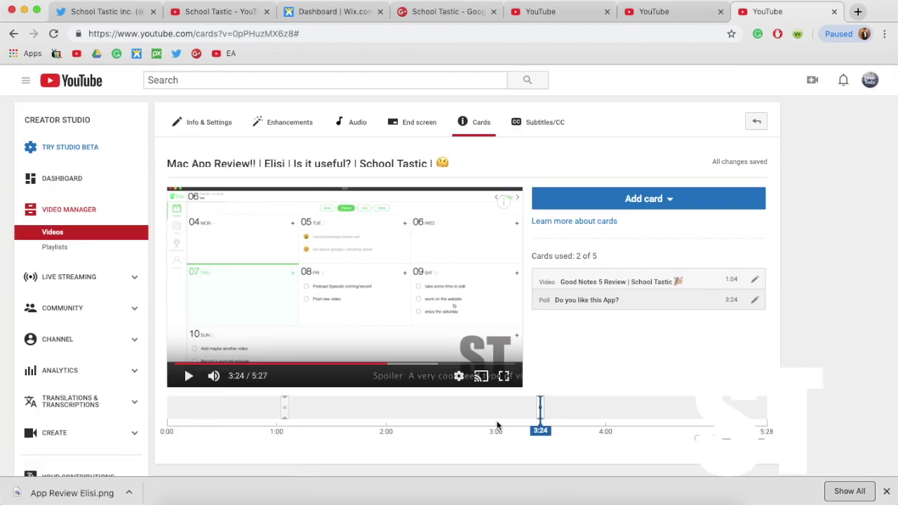
# Step: Start another Poll card at 2:21 with the question "Did you enjoy this video?!"
pyautogui.click(426, 397)
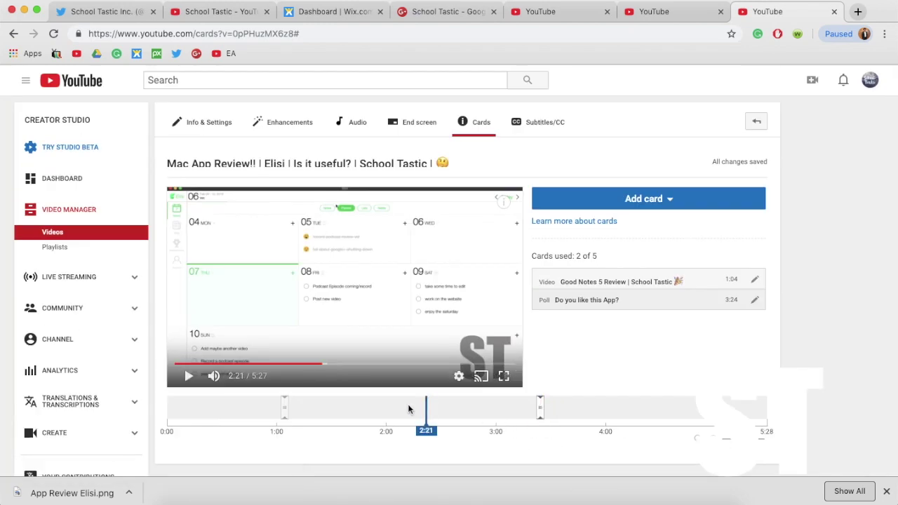
pyautogui.click(643, 200)
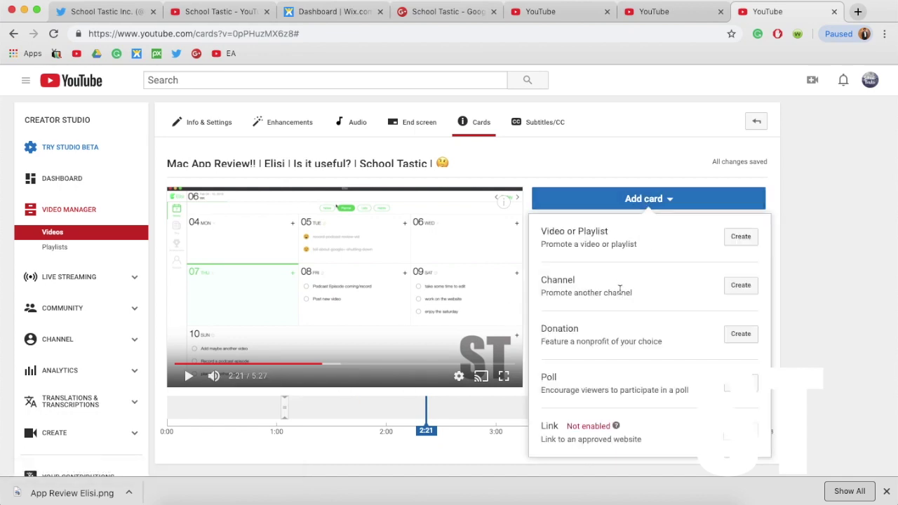
pyautogui.click(740, 382)
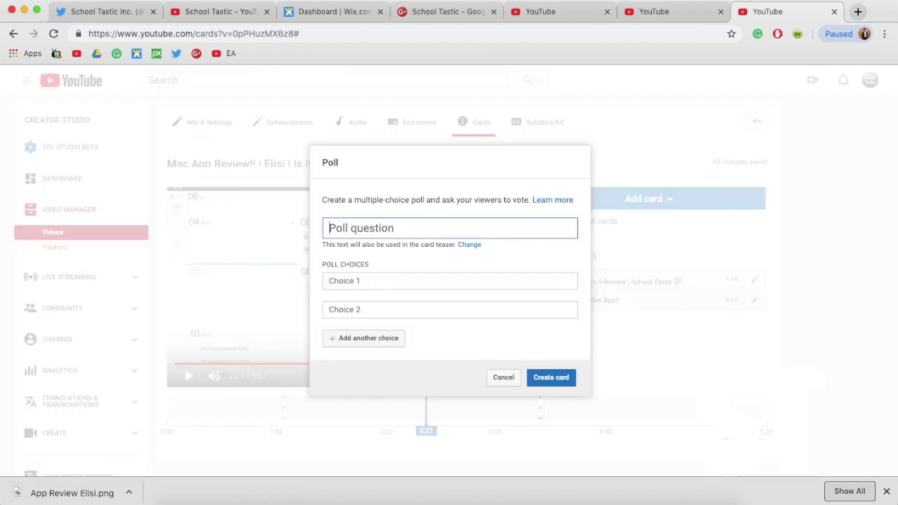
pyautogui.write('Did yo')
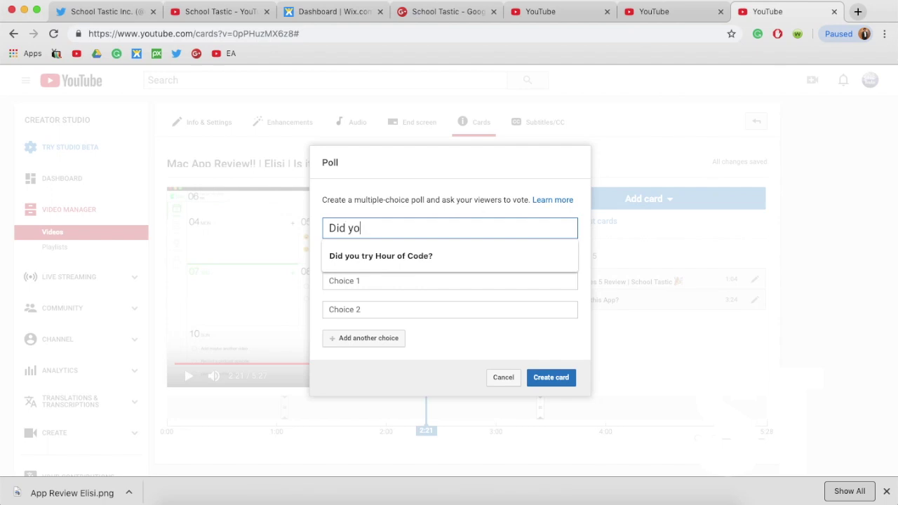
pyautogui.write(' you en')
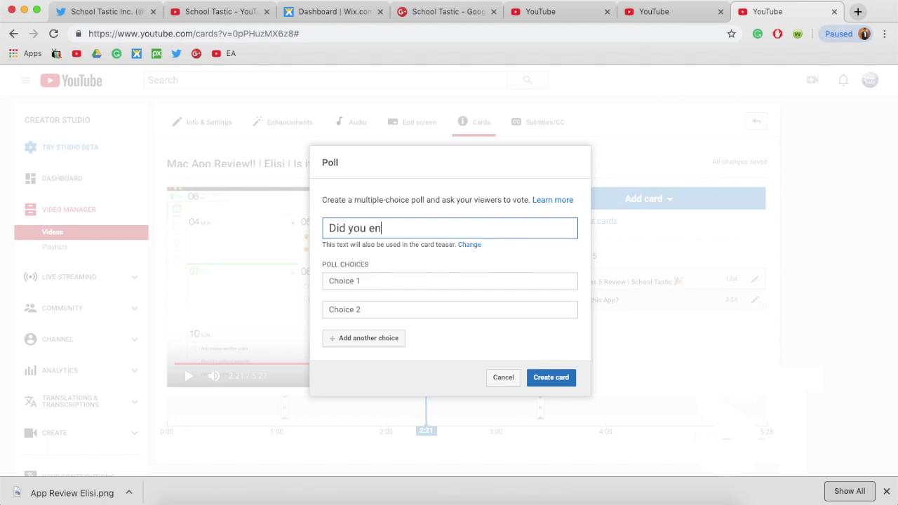
pyautogui.write('joy this video?!')
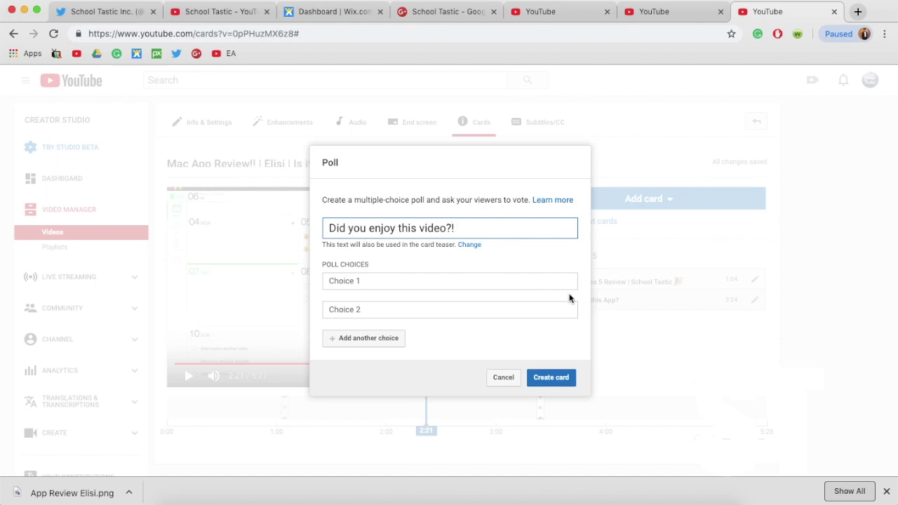
# Step: Fill in the poll choices "Yes" and "No" for the video enjoyment question, and create the card
pyautogui.click(520, 280)
pyautogui.write('Yes')
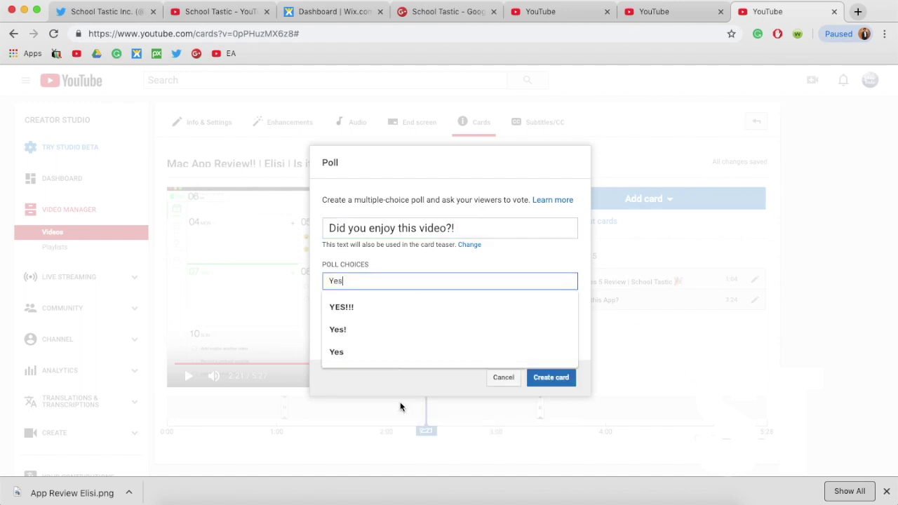
pyautogui.click(400, 349)
pyautogui.click(402, 309)
pyautogui.write('No')
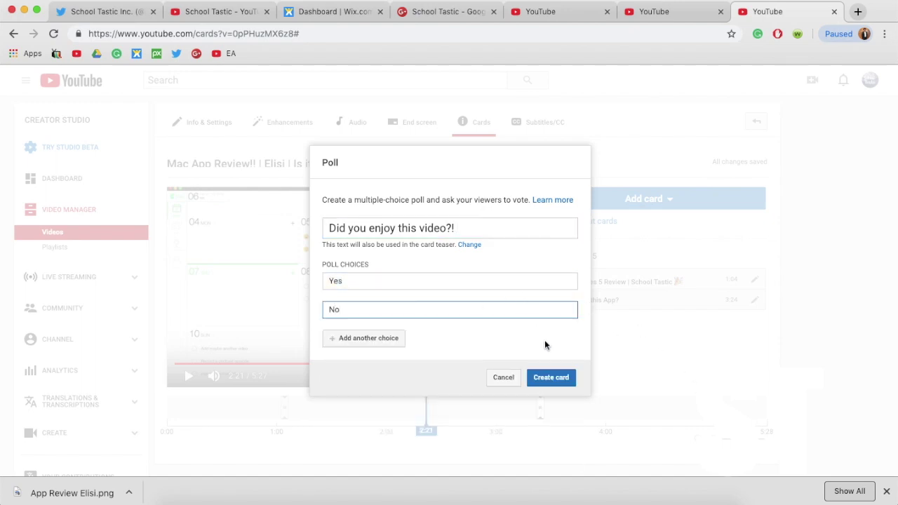
pyautogui.click(547, 381)
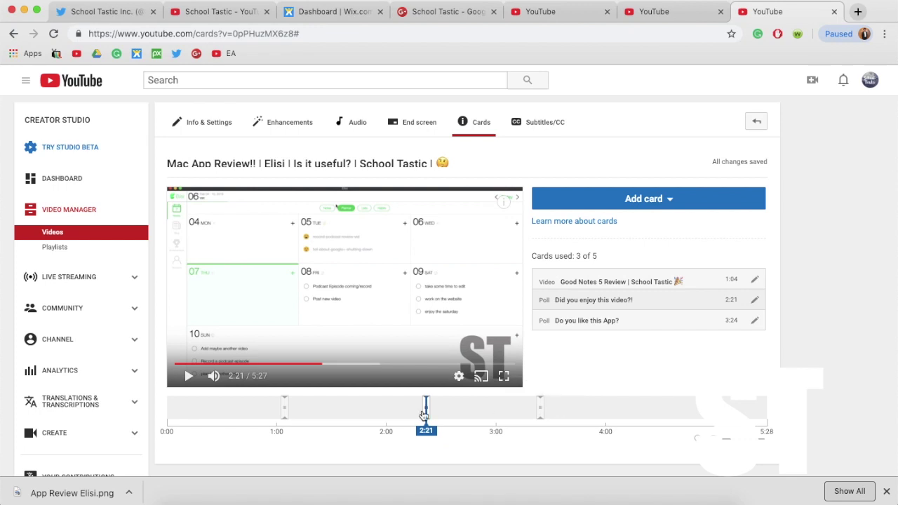
# Step: Start a Video or Playlist card at 1:43 and select the Algebra playlist for it
pyautogui.click(354, 415)
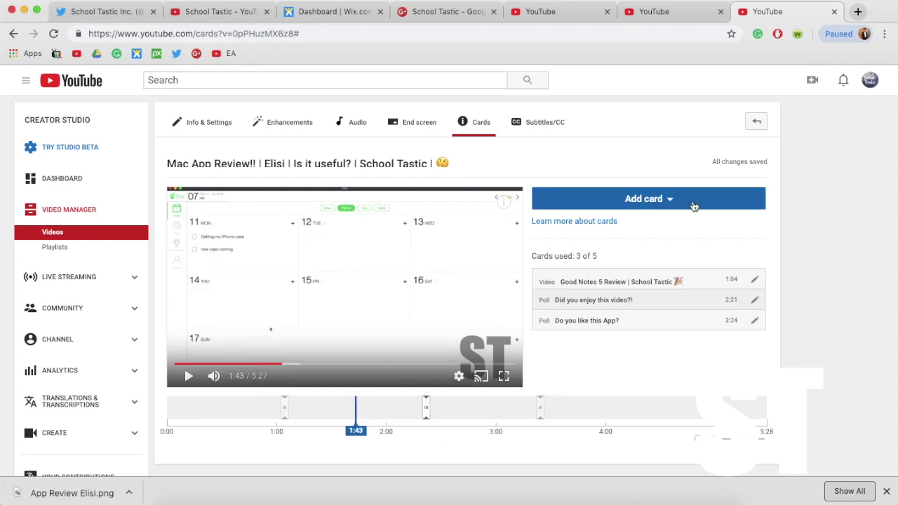
pyautogui.click(693, 203)
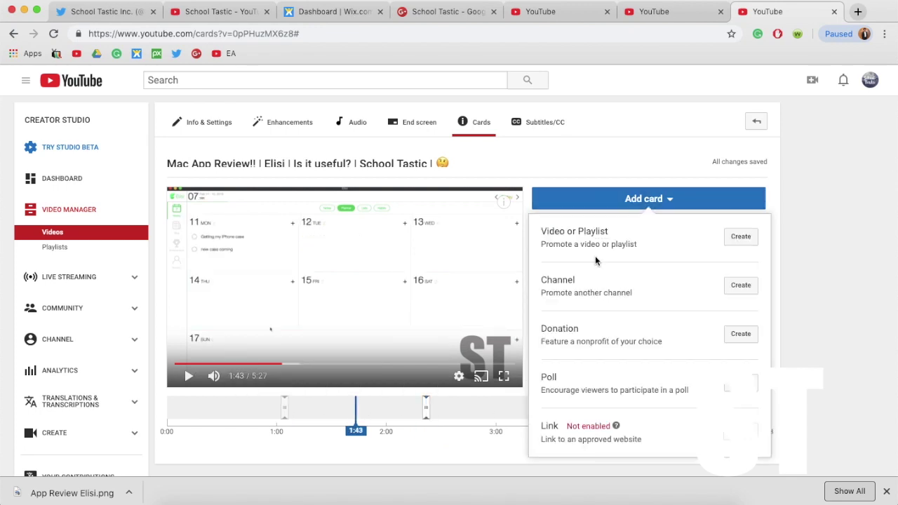
pyautogui.click(741, 236)
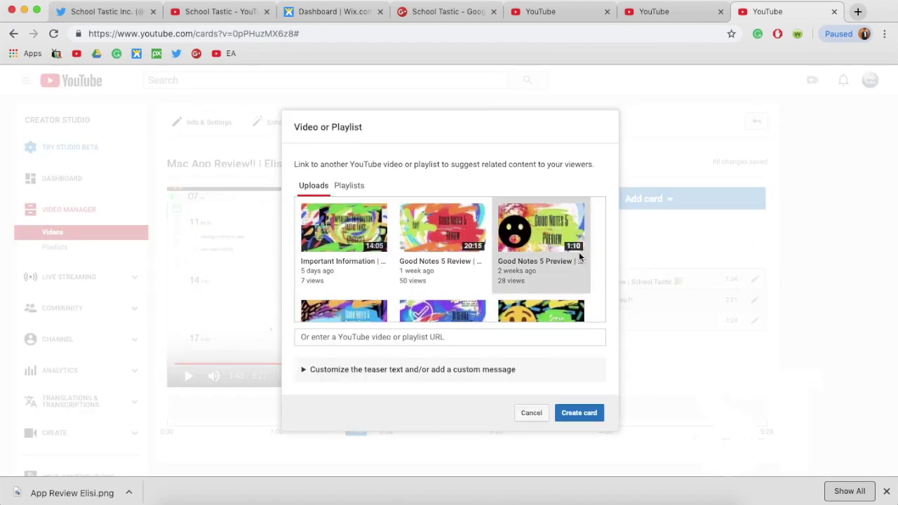
pyautogui.click(346, 186)
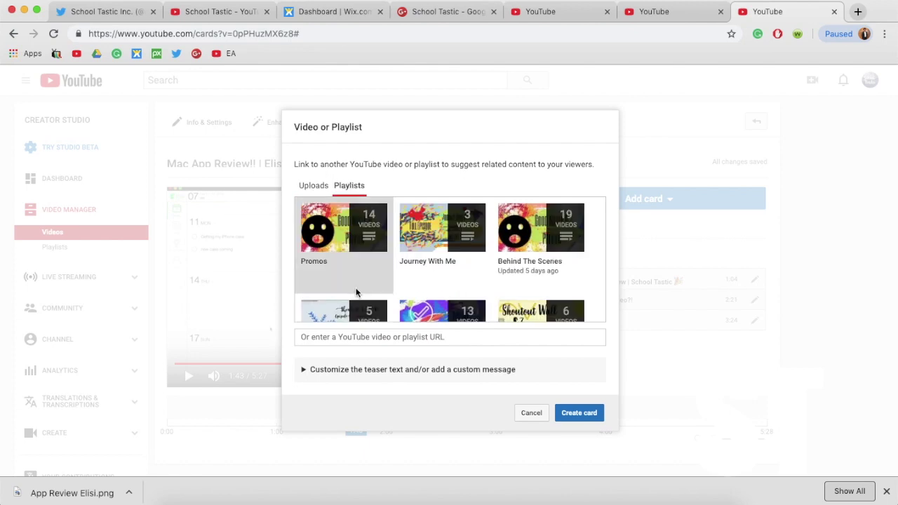
pyautogui.scroll(-3, 356, 288)
pyautogui.click(444, 319)
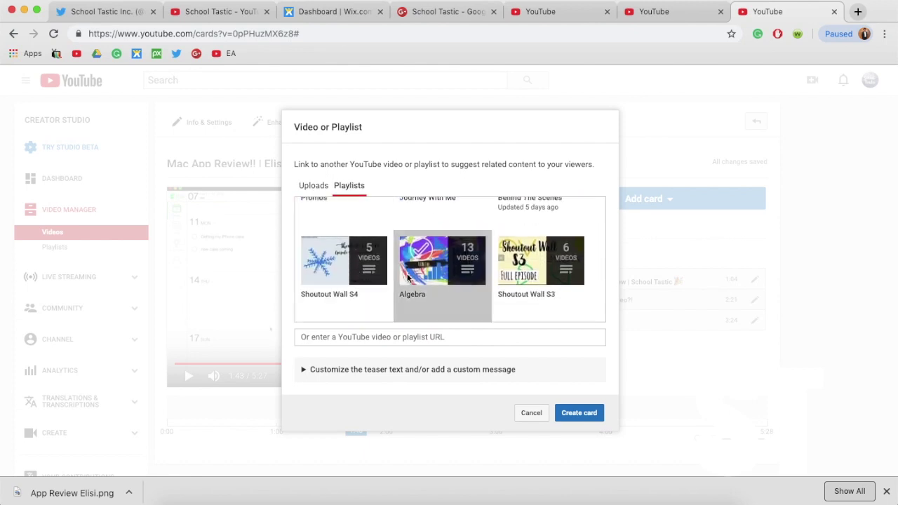
# Step: Give the Algebra playlist card the custom message "Check out my Course Algebra!"
pyautogui.click(427, 369)
pyautogui.click(343, 367)
pyautogui.write('Check')
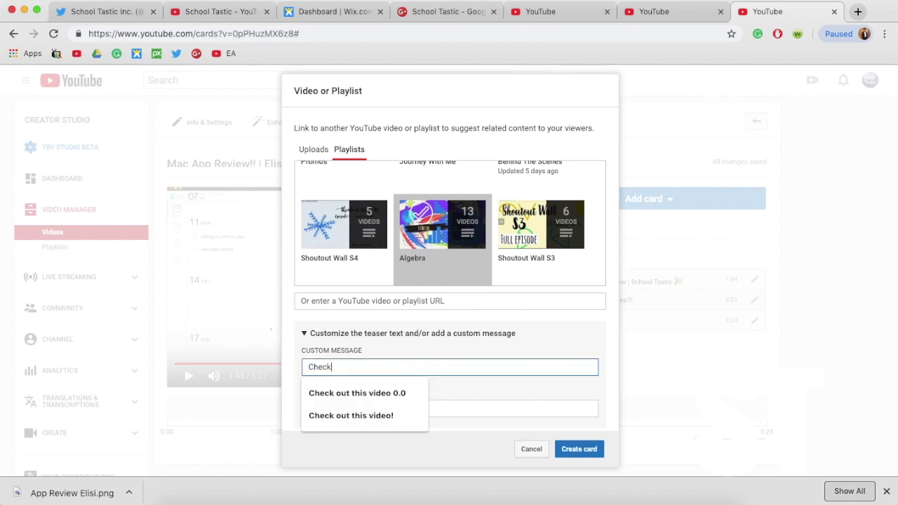
pyautogui.write(' out my Course')
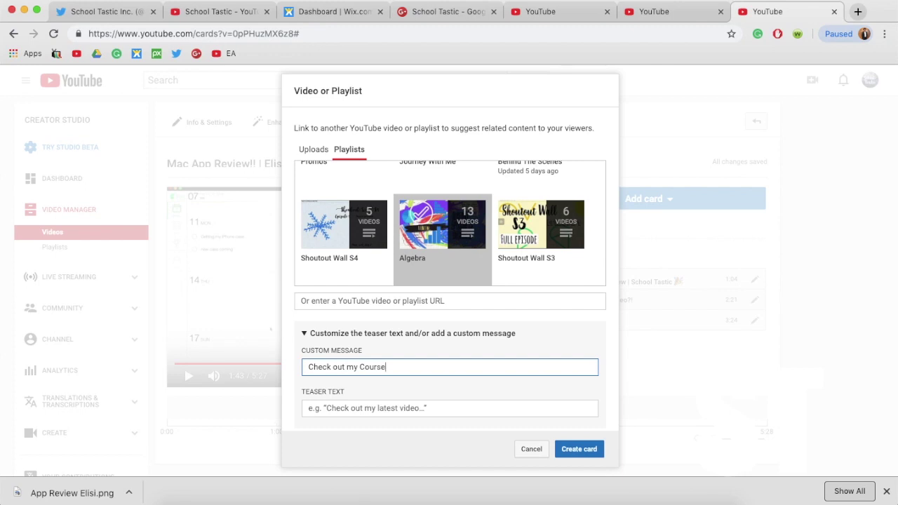
pyautogui.write(' Algebra!')
# Step: Enter the teaser text "It is adventures!!" for the Algebra card, using the spelling suggestion for its last word
pyautogui.click(337, 407)
pyautogui.write('IT')
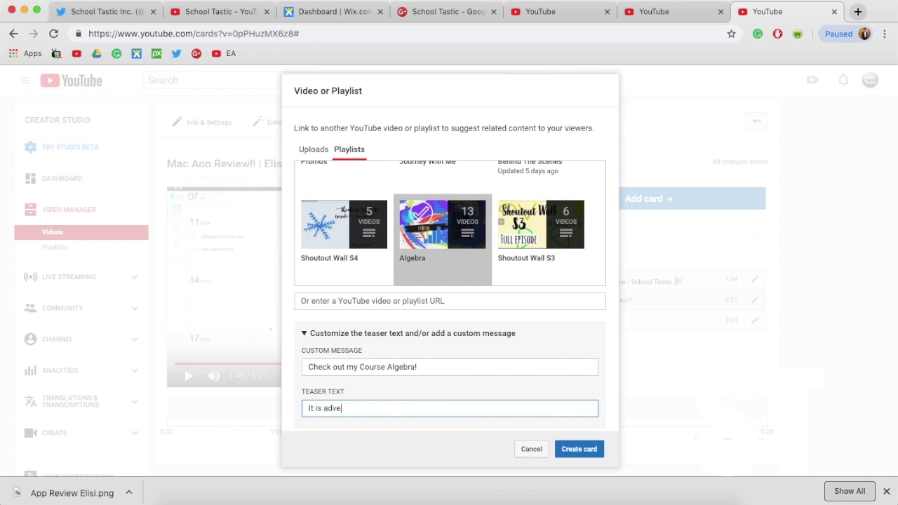
pyautogui.write(' is adventours!!')
pyautogui.rightClick(345, 407)
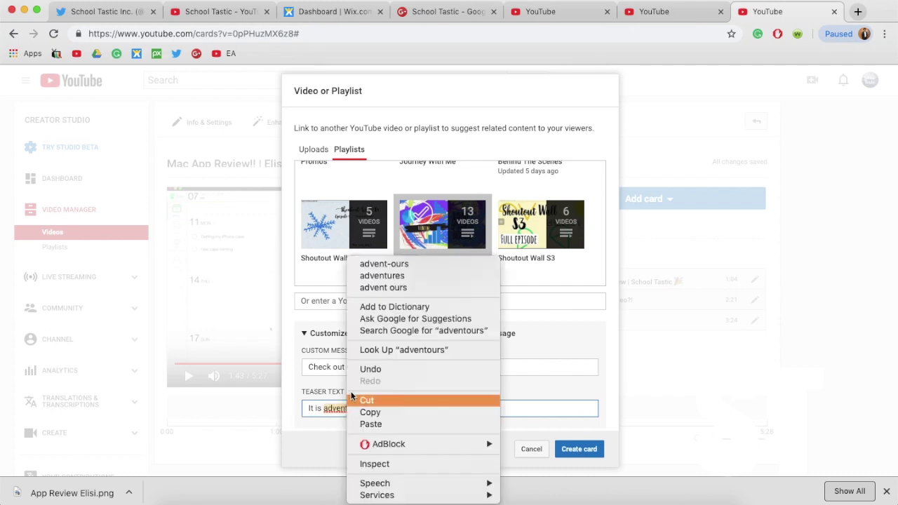
pyautogui.click(327, 367)
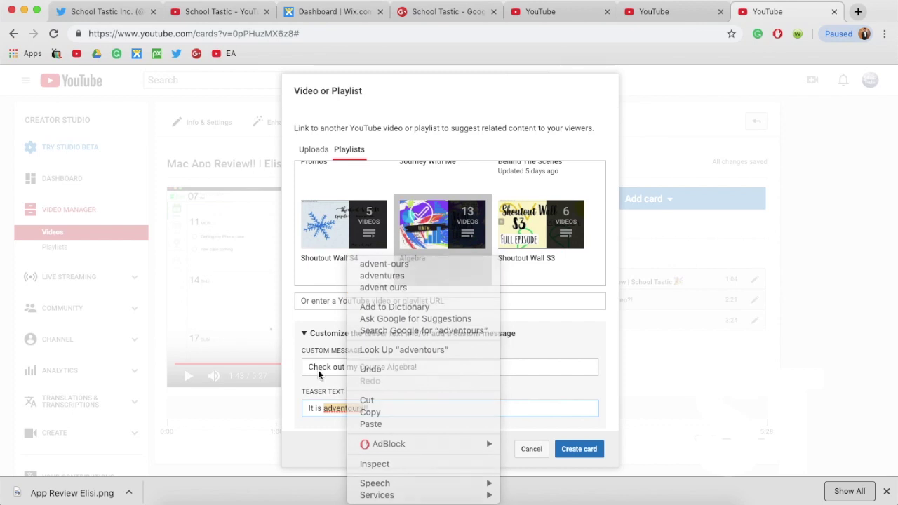
pyautogui.rightClick(338, 413)
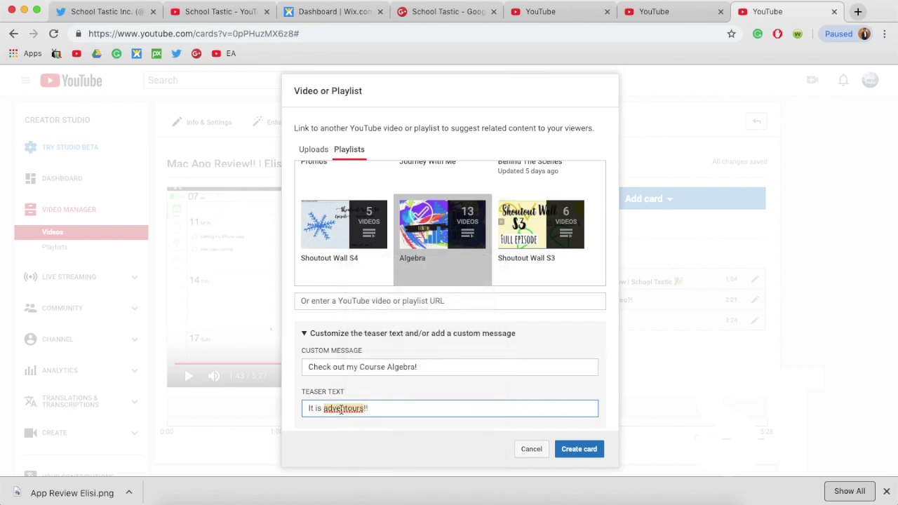
pyautogui.rightClick(341, 409)
pyautogui.click(398, 277)
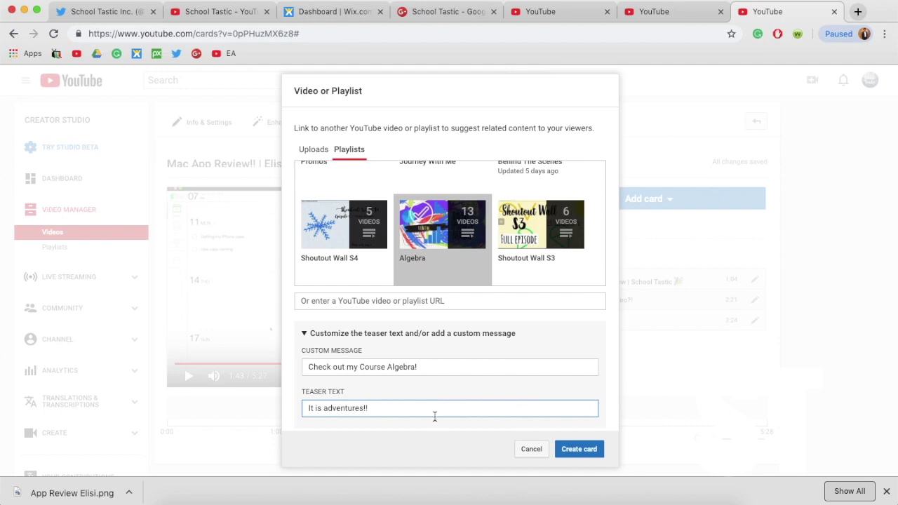
# Step: Reword the teaser text to "It has a lot of adventures!!" and create the Algebra playlist card
pyautogui.doubleClick(321, 408)
pyautogui.press('BackSpace')
pyautogui.write('has a lot of')
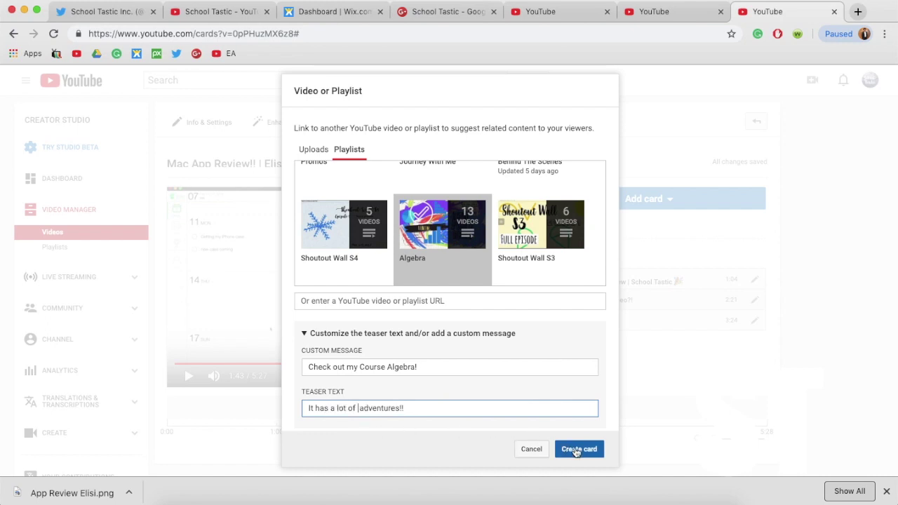
pyautogui.press('BackSpace')
pyautogui.click(578, 448)
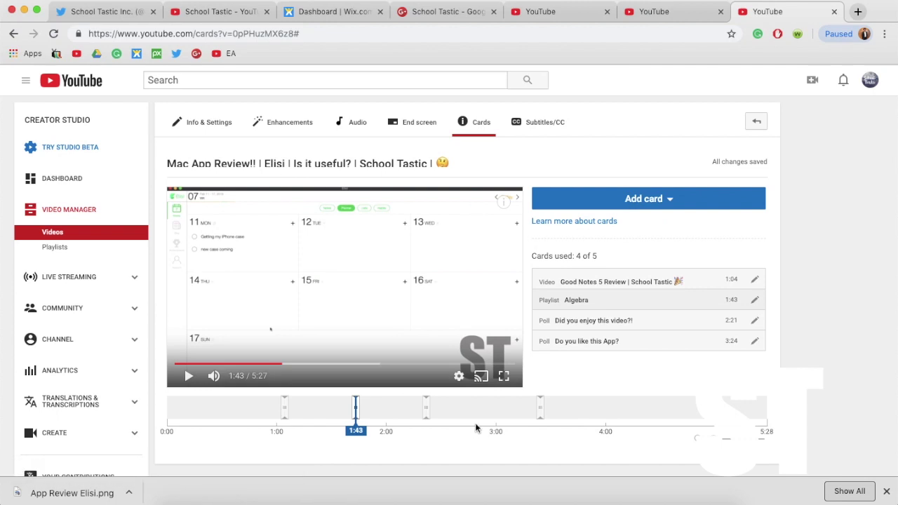
# Step: Start another Video or Playlist card at 4:44 and select the Journey With Me playlist
pyautogui.click(688, 410)
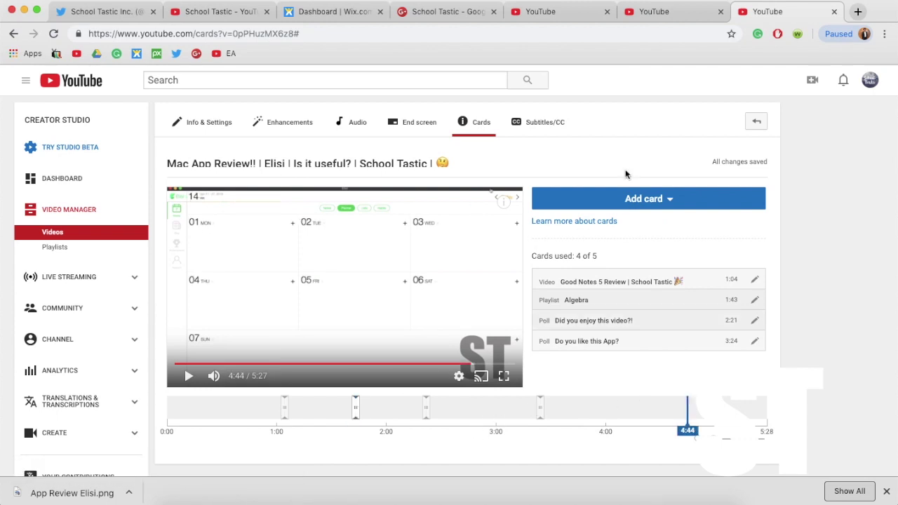
pyautogui.click(610, 203)
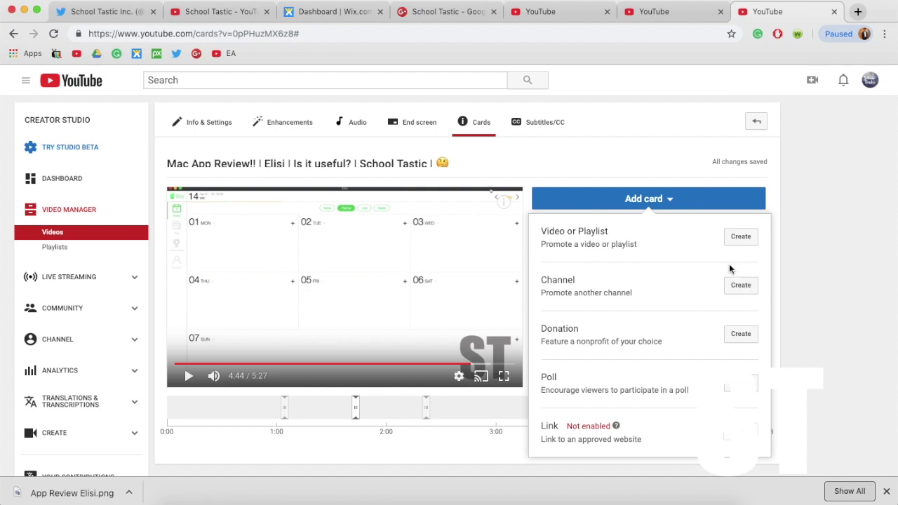
pyautogui.click(740, 236)
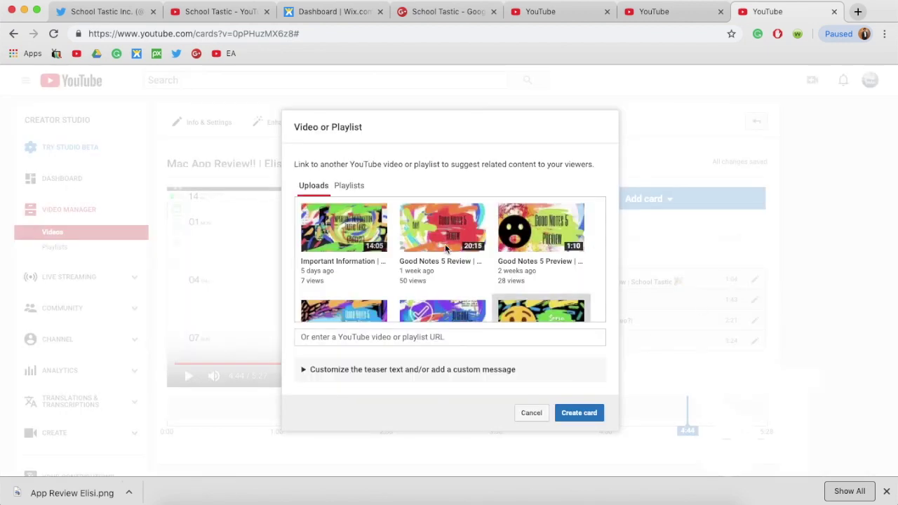
pyautogui.scroll(-2, 440, 236)
pyautogui.click(349, 187)
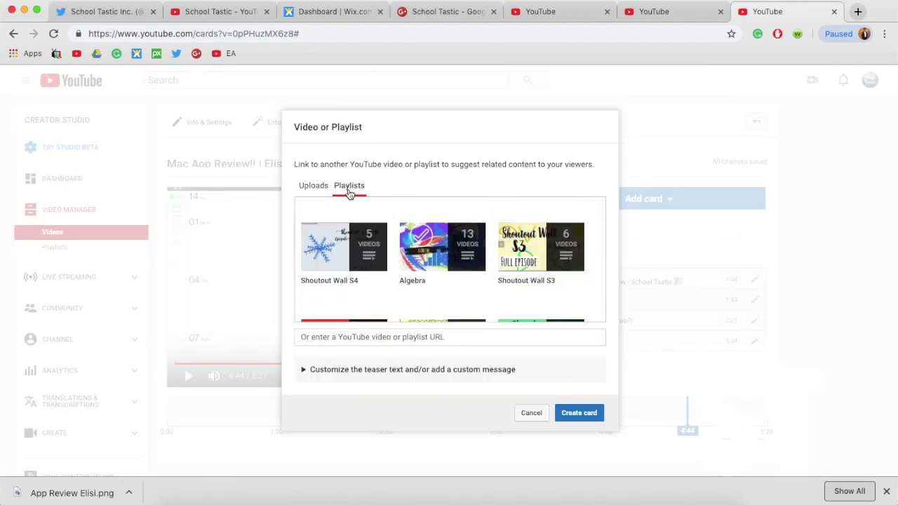
pyautogui.scroll(-3, 491, 266)
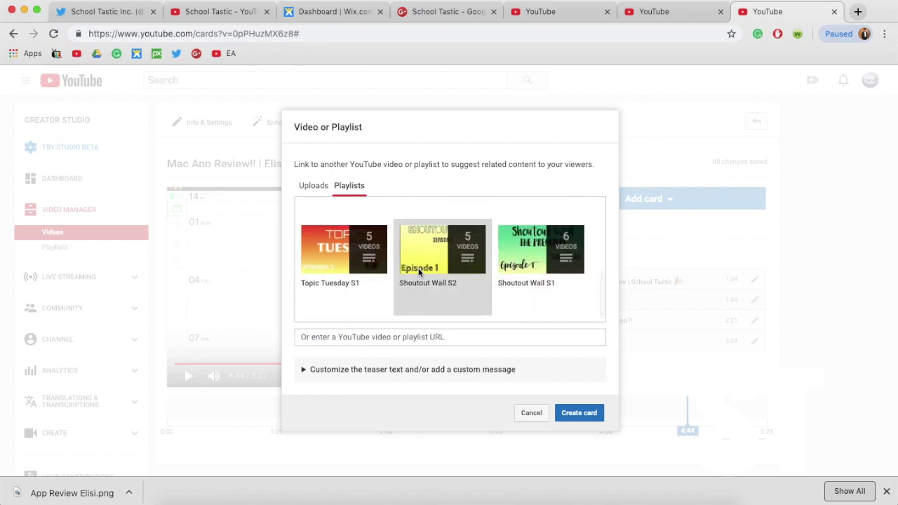
pyautogui.scroll(5, 418, 272)
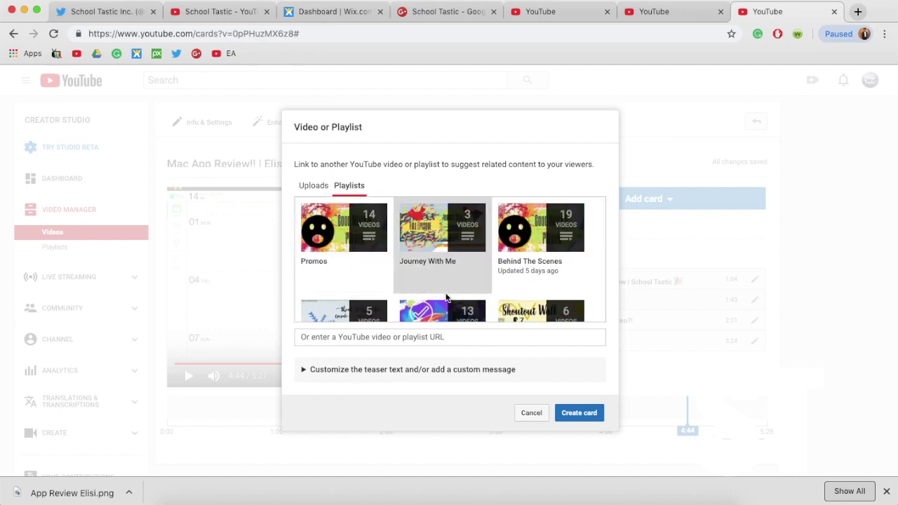
pyautogui.click(441, 270)
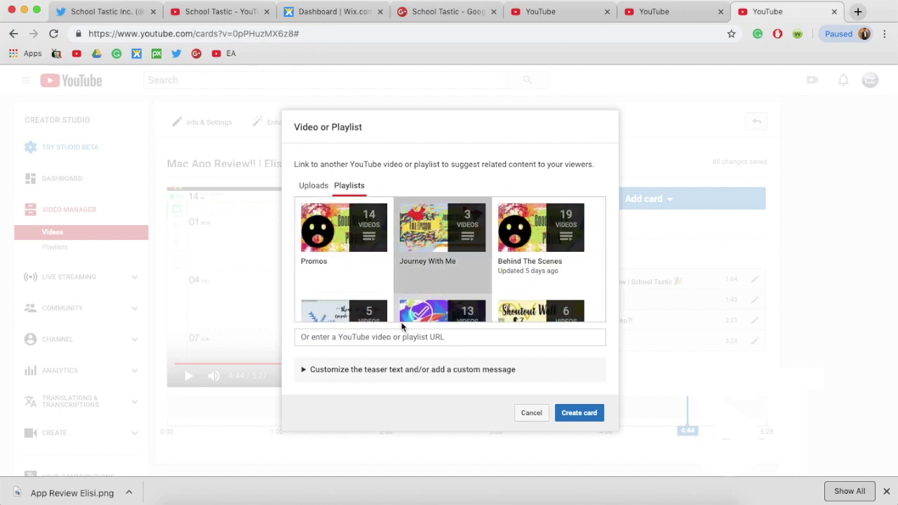
# Step: Give the Journey With Me card the custom message "Like to explore?"
pyautogui.click(391, 370)
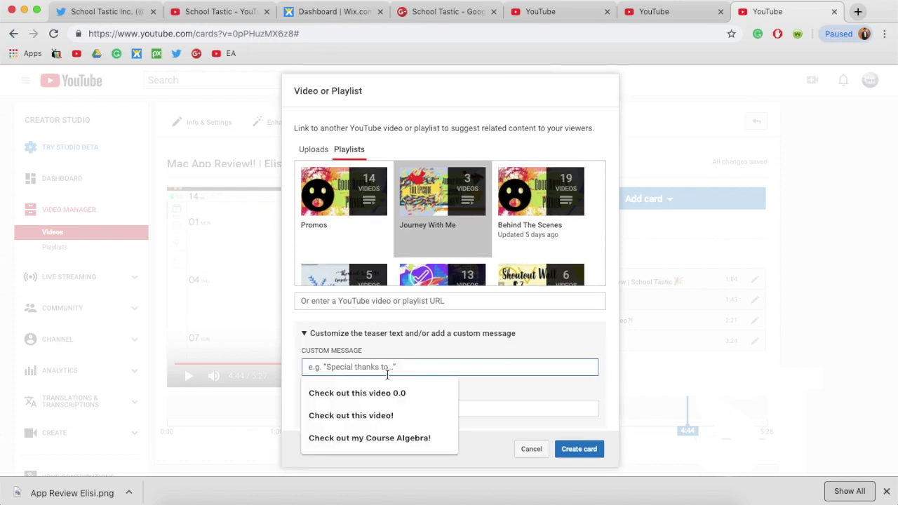
pyautogui.write('Like to exp')
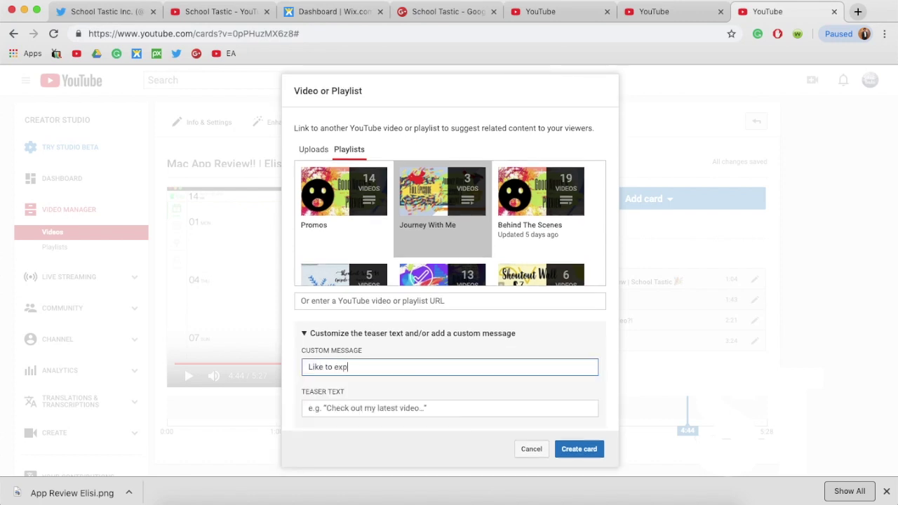
pyautogui.write('lore? Then check out t')
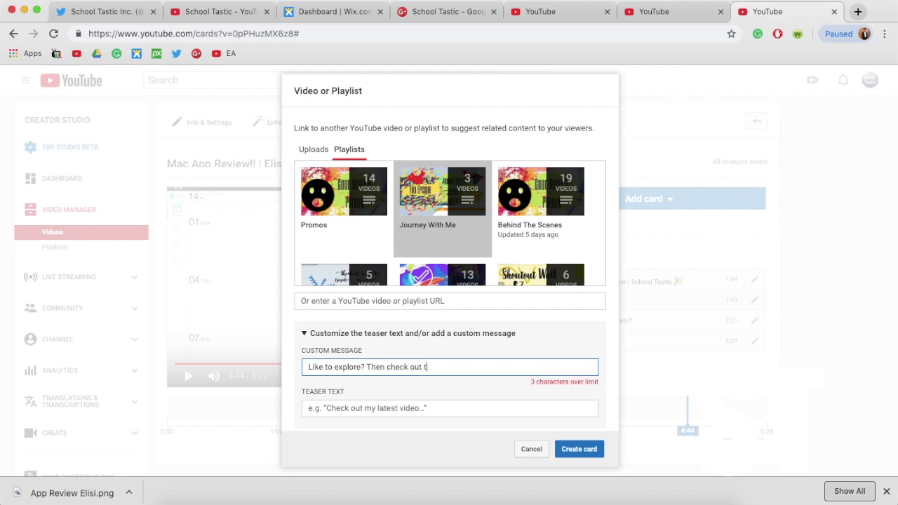
pyautogui.write('hi')
pyautogui.press('BackSpace')
pyautogui.press('BackSpace')
pyautogui.press('BackSpace')
pyautogui.press('BackSpace')
pyautogui.press('BackSpace')
pyautogui.press('BackSpace')
pyautogui.press('BackSpace')
pyautogui.press('BackSpace')
pyautogui.press('BackSpace')
pyautogui.press('BackSpace')
pyautogui.press('BackSpace')
pyautogui.press('BackSpace')
pyautogui.press('BackSpace')
pyautogui.press('BackSpace')
pyautogui.press('BackSpace')
pyautogui.press('BackSpace')
pyautogui.press('BackSpace')
pyautogui.press('BackSpace')
pyautogui.press('BackSpace')
# Step: Set the teaser text to "Check out this series!" and create the Journey With Me playlist card
pyautogui.click(449, 408)
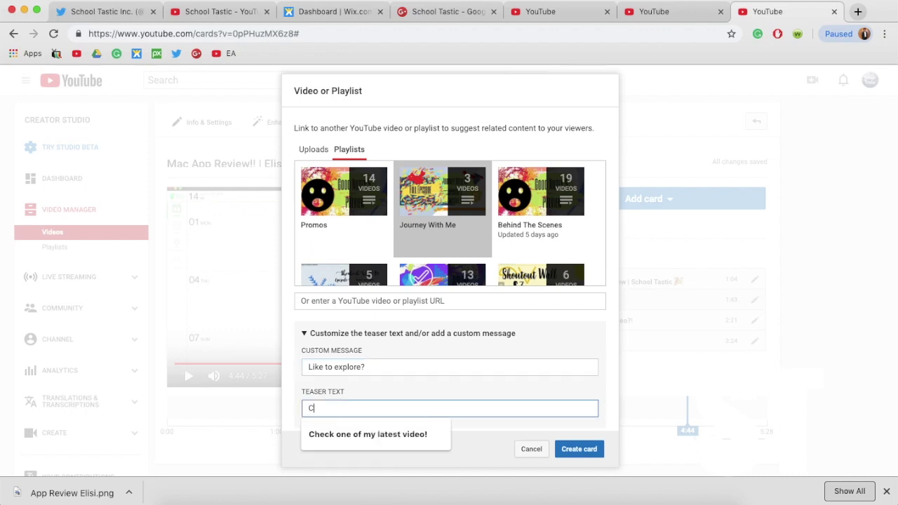
pyautogui.write('Check out this series!')
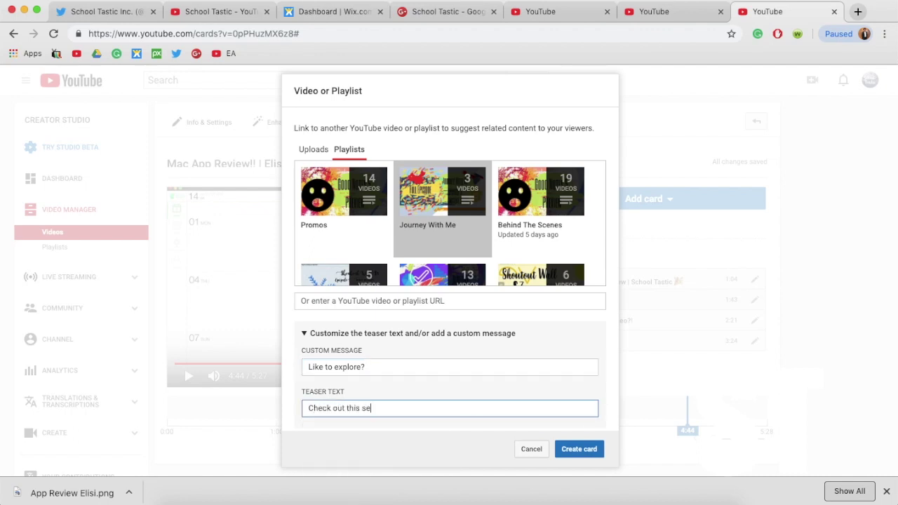
pyautogui.click(578, 450)
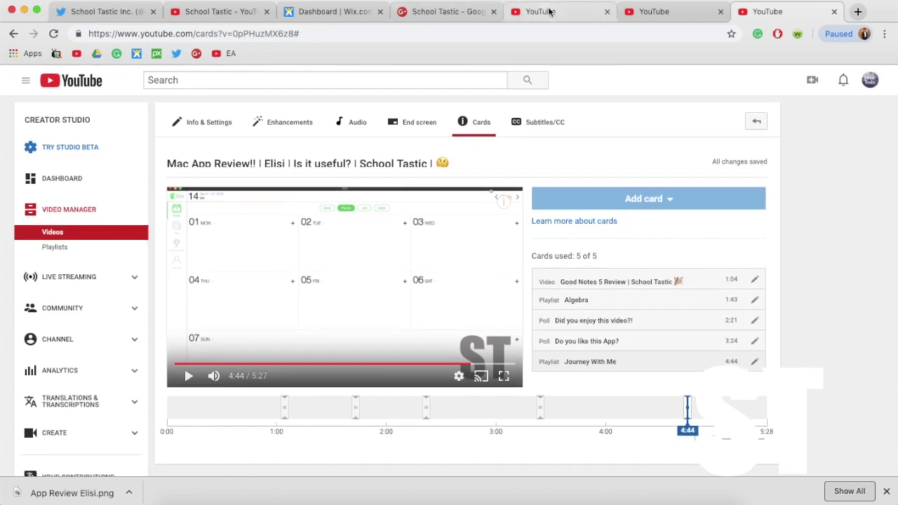
# Step: Return to the Elisi video's Info & Settings page and publish the video
pyautogui.click(614, 14)
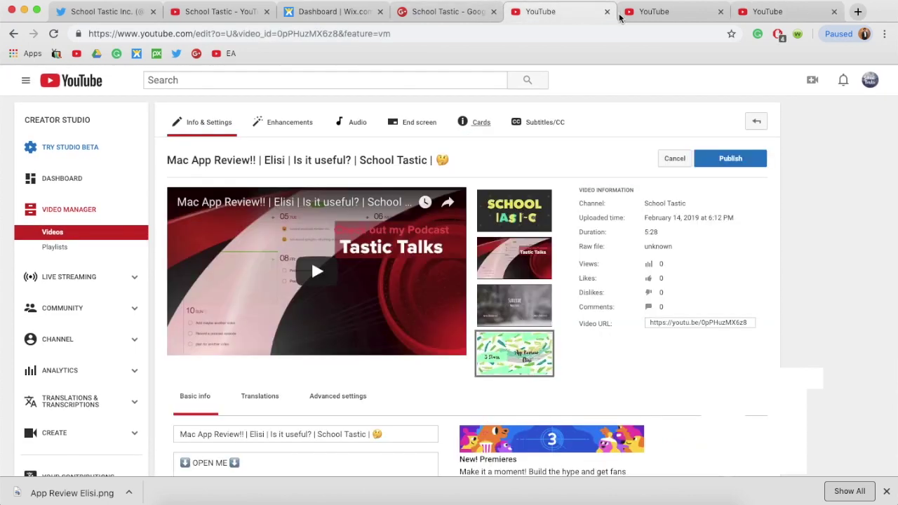
pyautogui.click(727, 163)
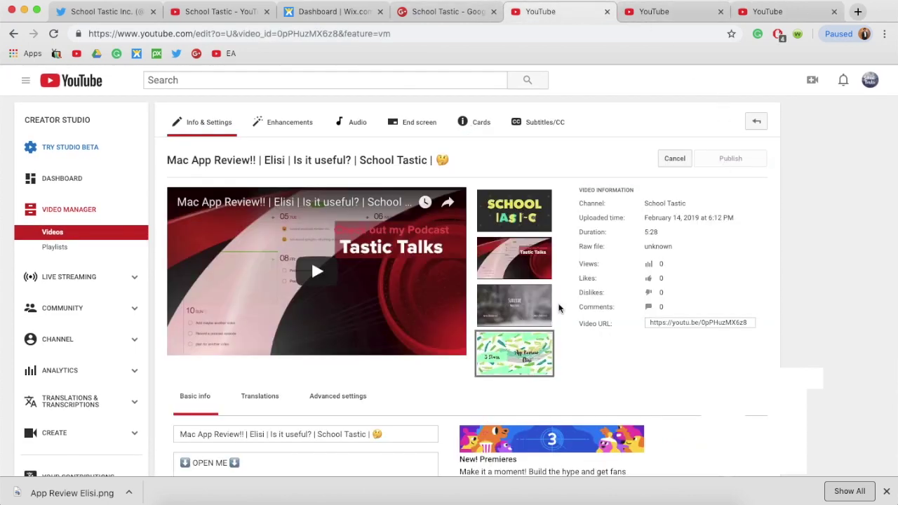
pyautogui.scroll(-3, 559, 311)
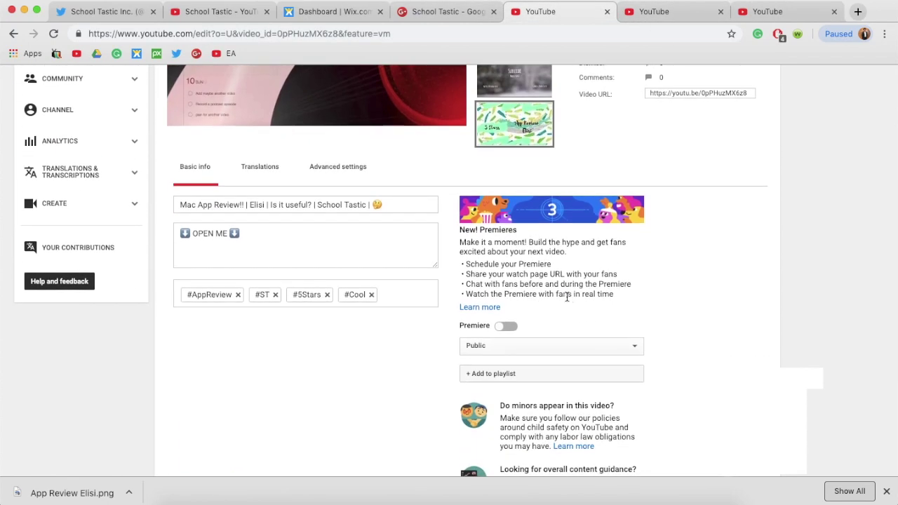
pyautogui.scroll(3, 566, 296)
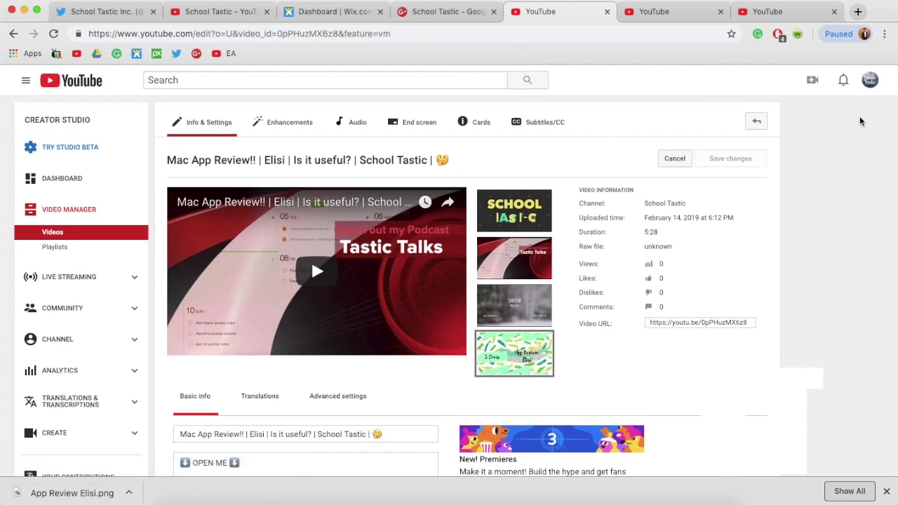
# Step: Switch to the open School Tastic channel page
pyautogui.click(870, 80)
pyautogui.click(870, 81)
pyautogui.click(219, 11)
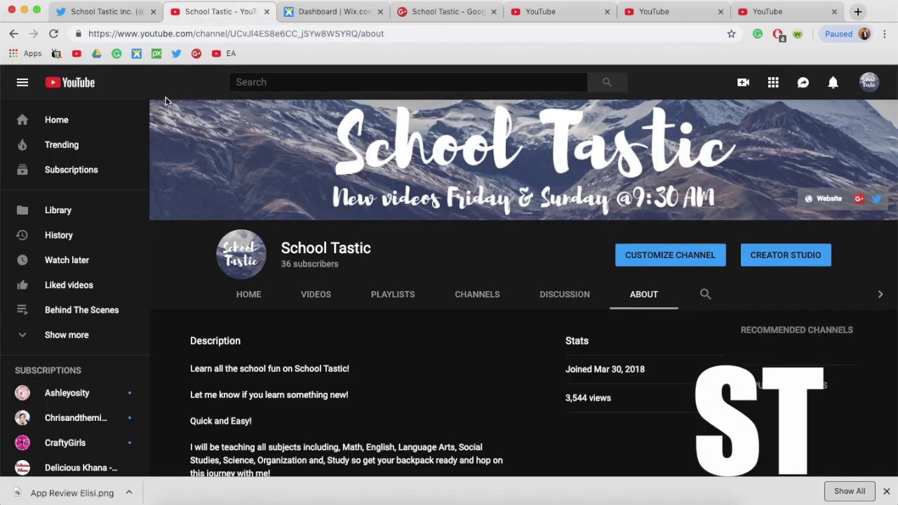
# Step: Reload the School Tastic channel page and switch to its Home section
pyautogui.scroll(3, 158, 87)
pyautogui.click(54, 34)
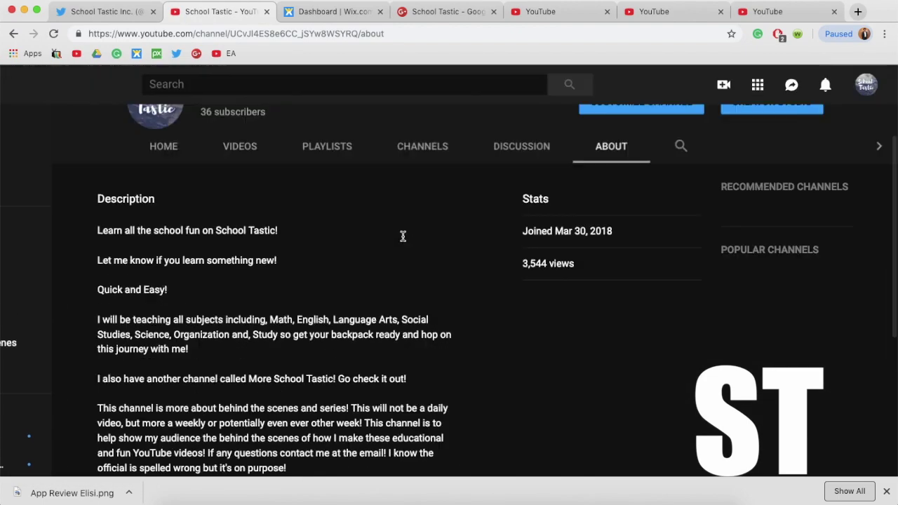
pyautogui.click(168, 237)
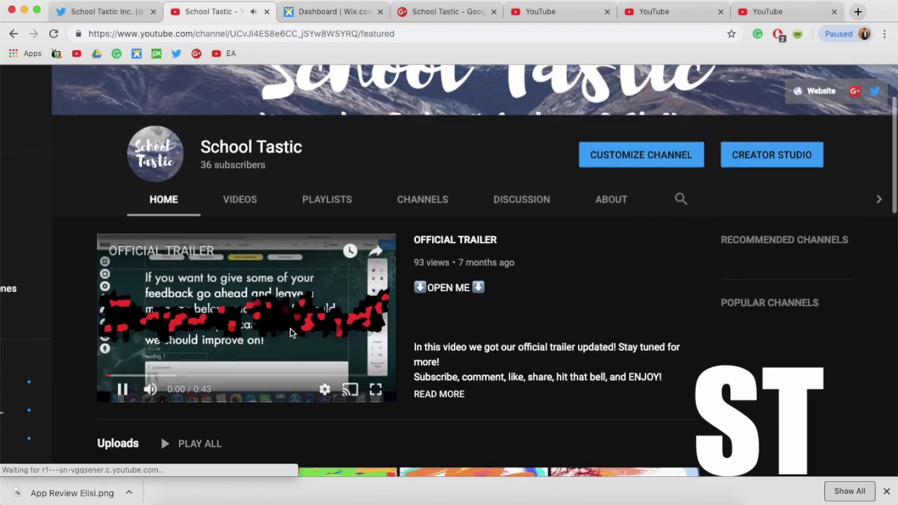
# Step: Open the newly published Elisi review video from the channel's uploads
pyautogui.scroll(-5, 291, 333)
pyautogui.scroll(8, 207, 269)
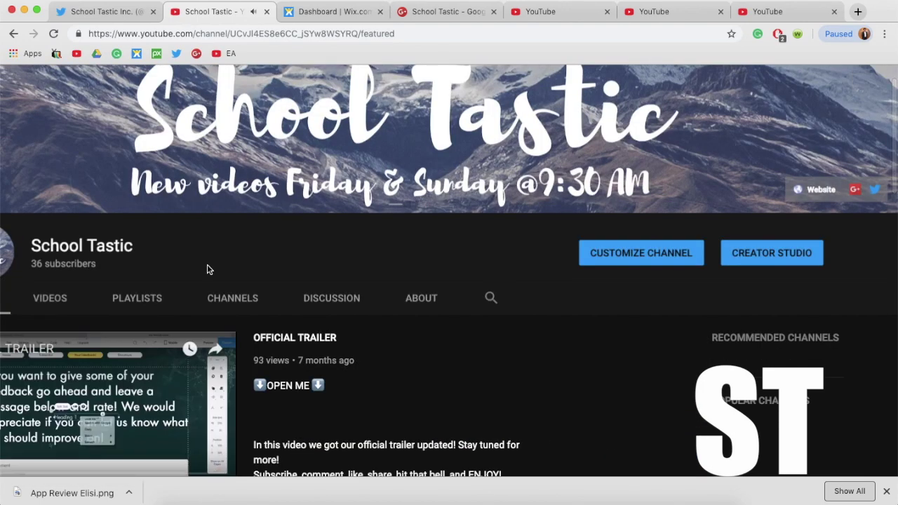
pyautogui.scroll(-5, 207, 269)
pyautogui.click(73, 312)
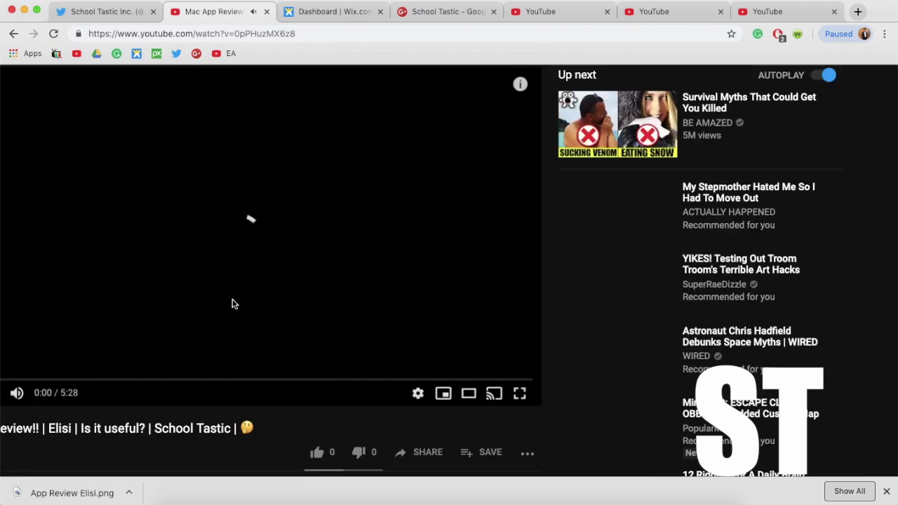
# Step: Pause the Elisi video near its start and open its list of cards
pyautogui.scroll(-10, 317, 449)
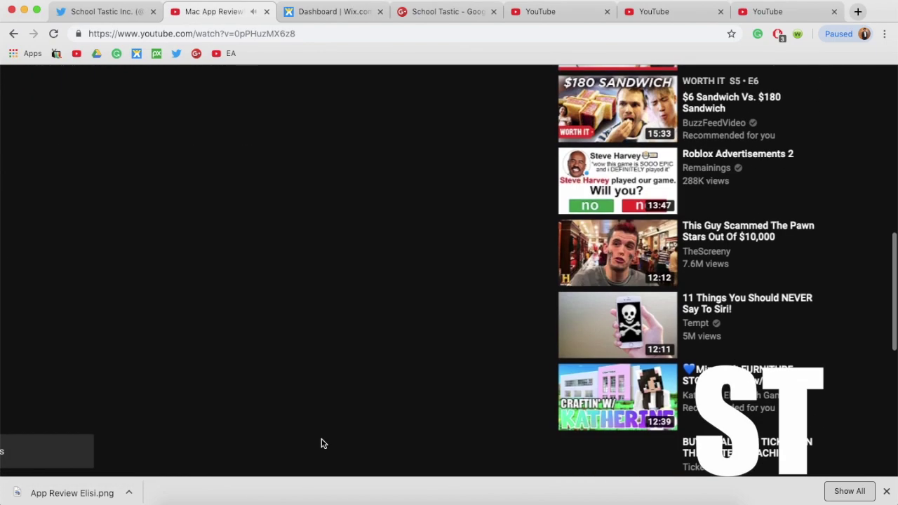
pyautogui.scroll(10, 368, 124)
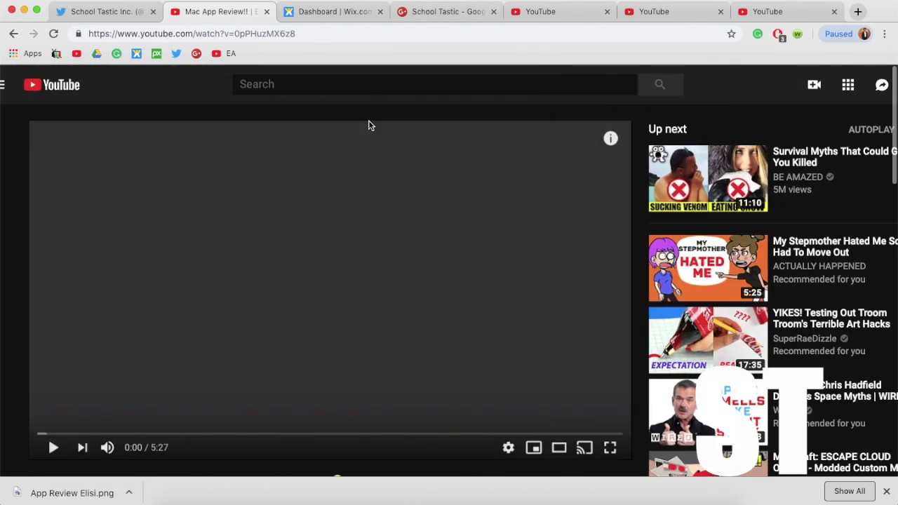
pyautogui.click(500, 219)
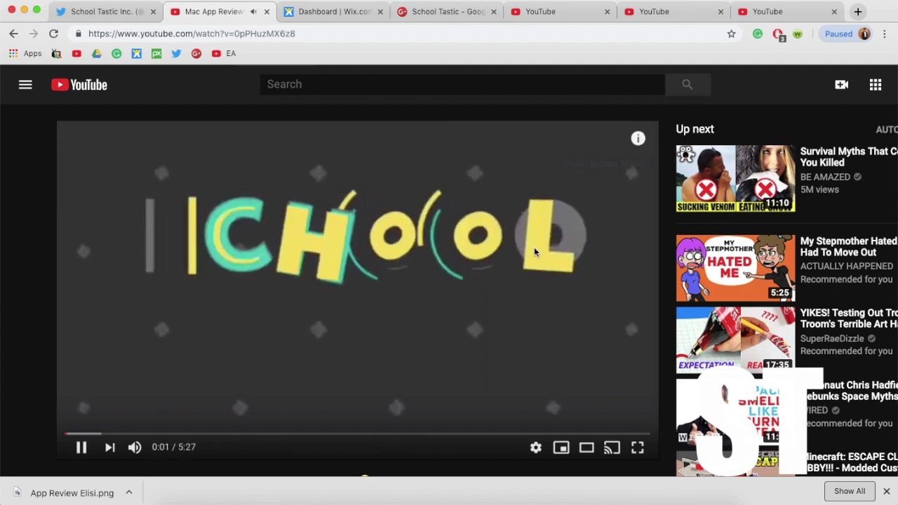
pyautogui.click(534, 247)
pyautogui.click(637, 138)
# Step: Check the video's cards, answer Yes to the "Did you enjoy this video?!" poll and close the card list
pyautogui.scroll(-2, 641, 382)
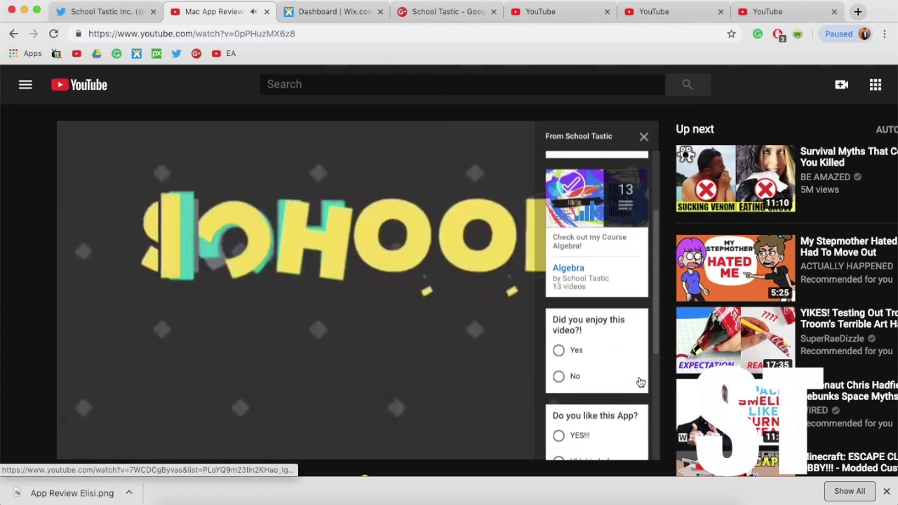
pyautogui.scroll(-3, 640, 382)
pyautogui.scroll(4, 640, 382)
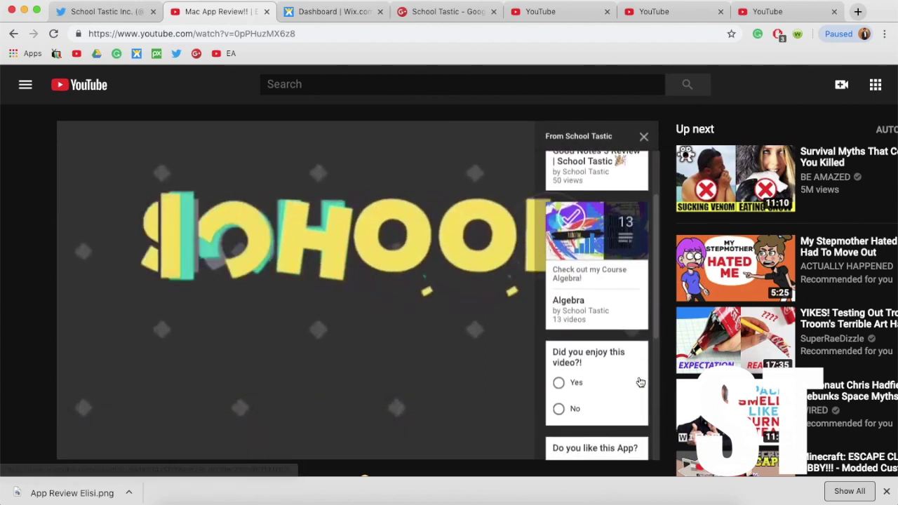
pyautogui.scroll(-1, 641, 382)
pyautogui.click(575, 309)
pyautogui.scroll(-2, 575, 313)
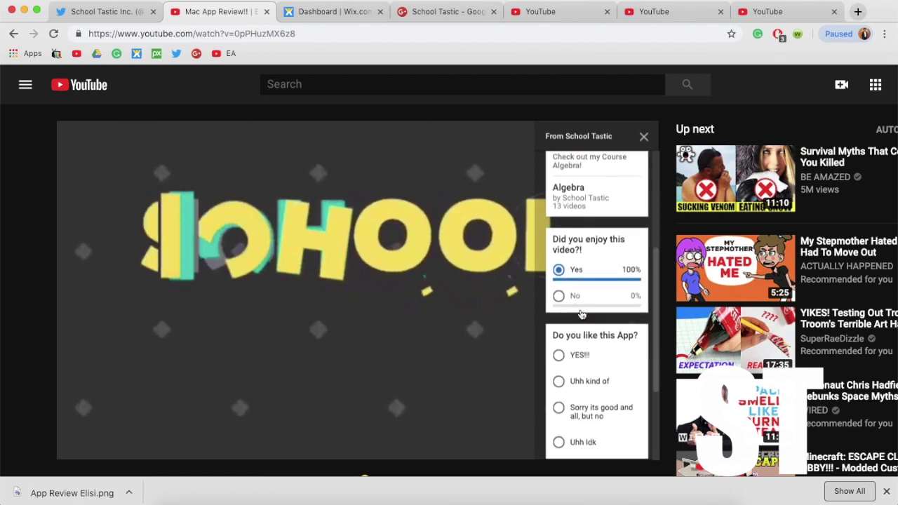
pyautogui.click(562, 315)
pyautogui.click(642, 136)
# Step: Recheck the published video's card list and look over its title, description and comments area
pyautogui.scroll(-3, 631, 140)
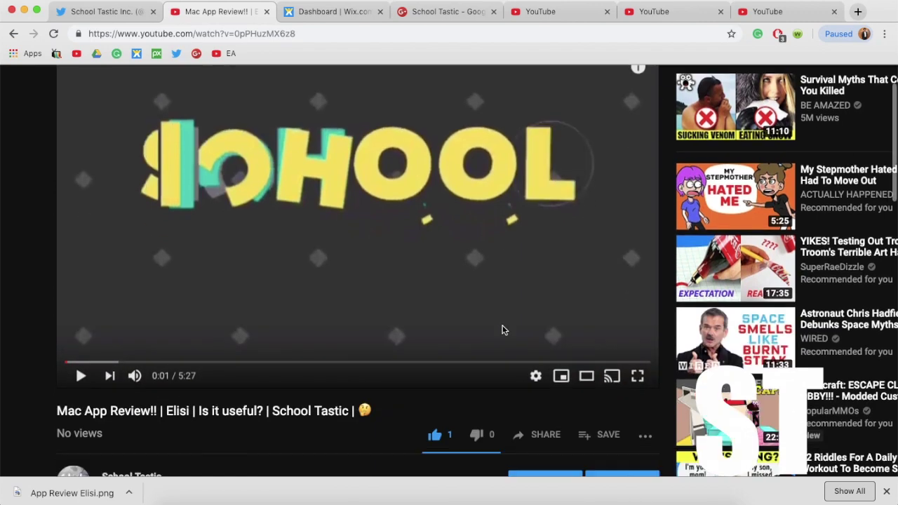
pyautogui.scroll(3, 632, 140)
pyautogui.click(634, 137)
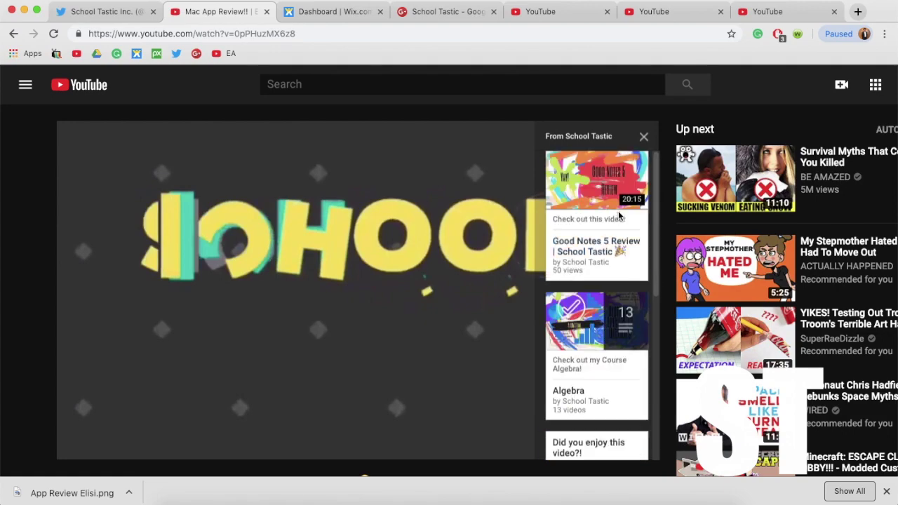
pyautogui.scroll(-5, 621, 217)
pyautogui.scroll(-5, 364, 341)
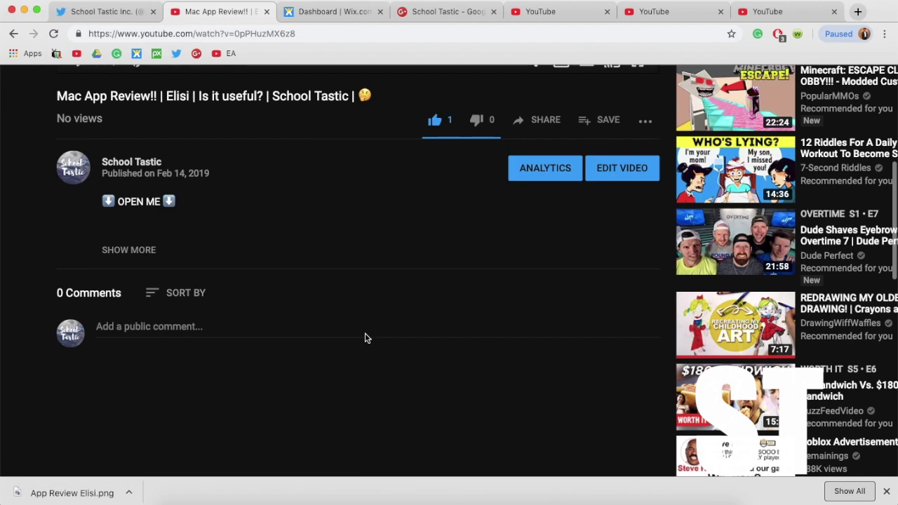
pyautogui.scroll(5, 366, 333)
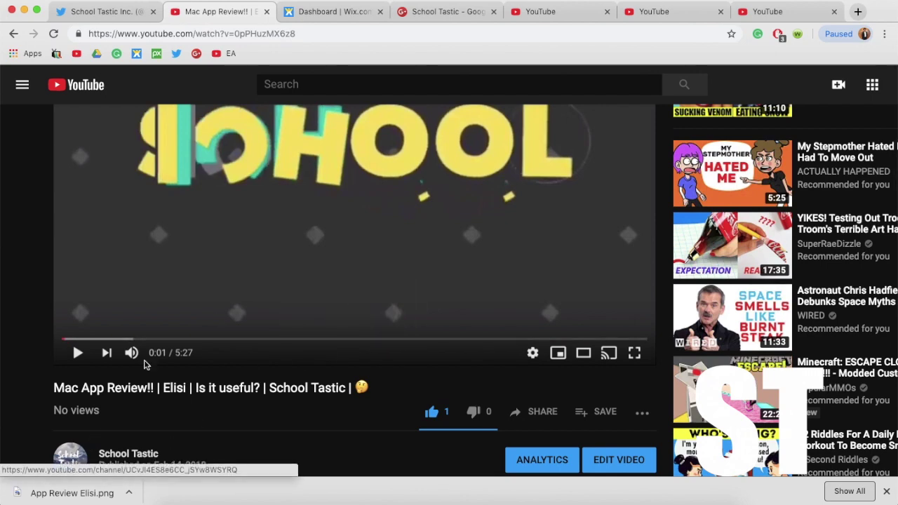
pyautogui.scroll(2, 209, 317)
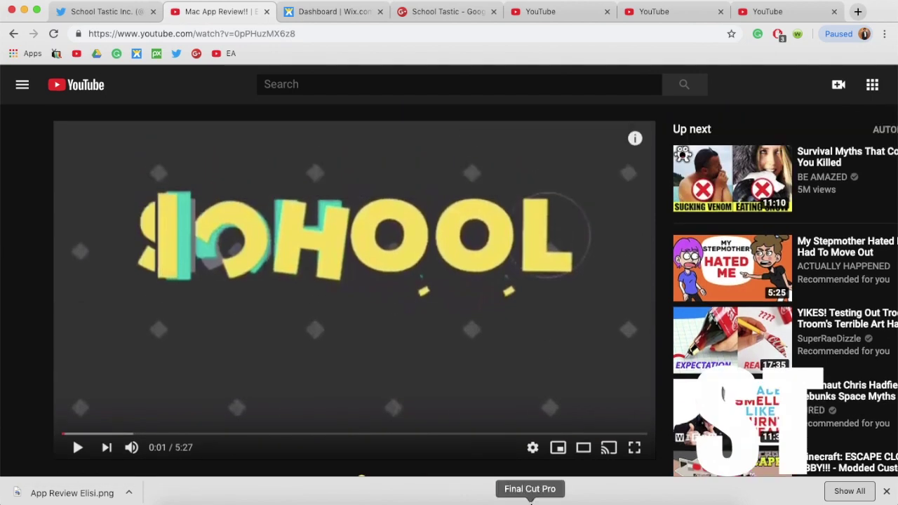